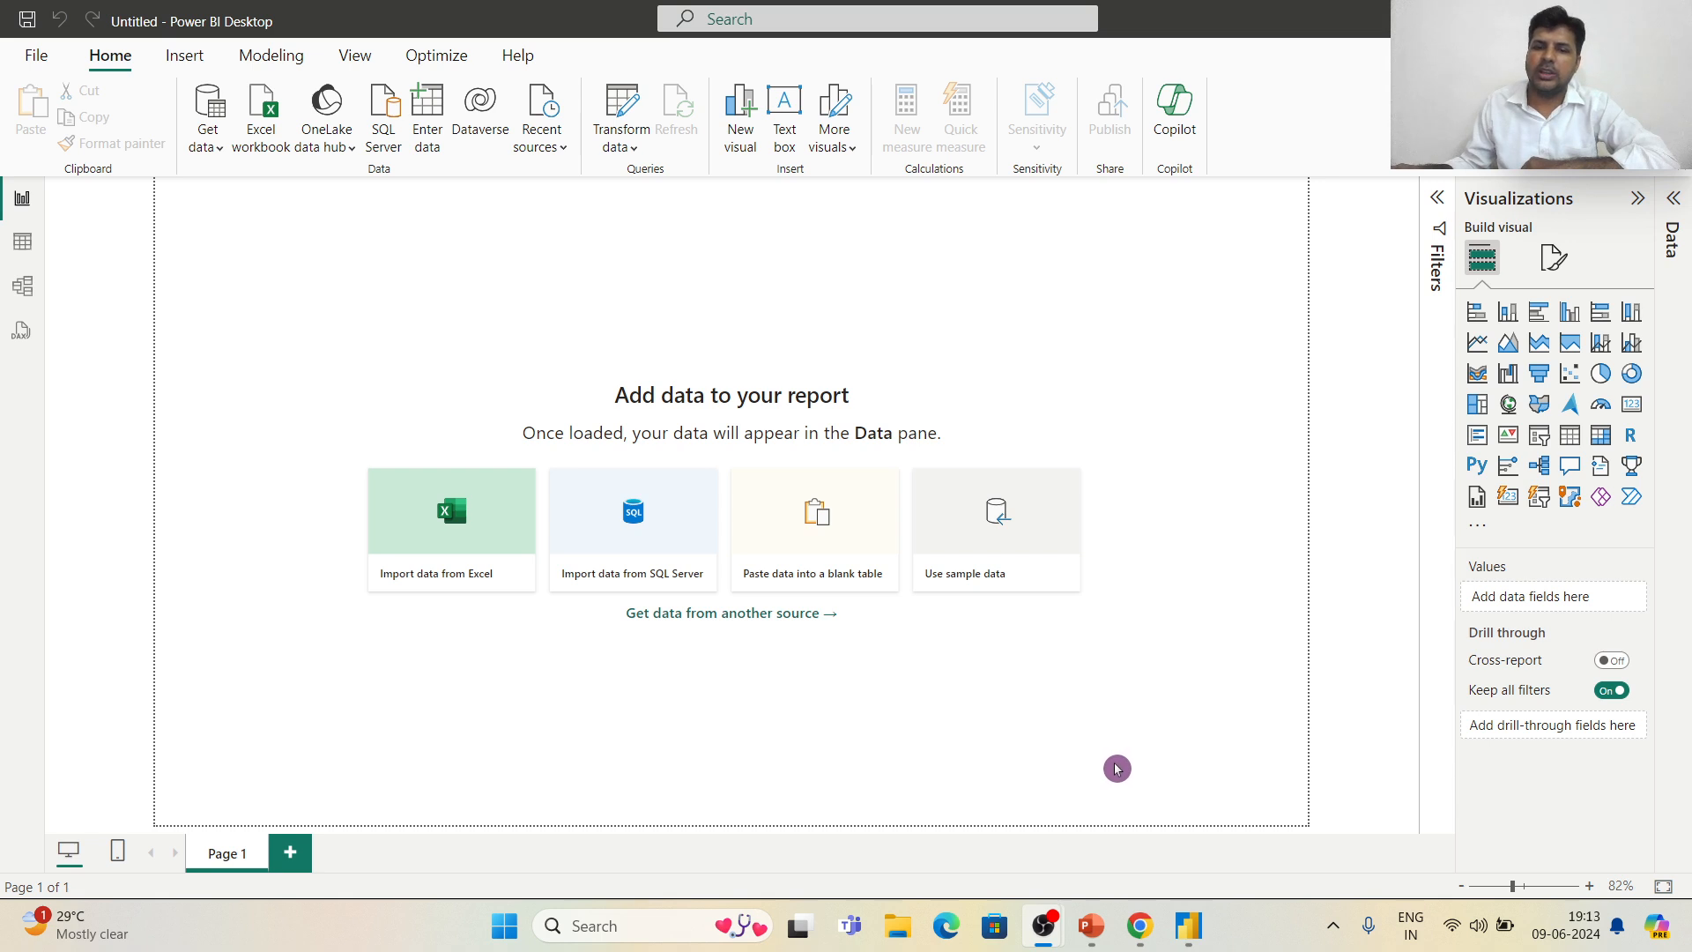
Step: Switch to the Chrome browser and search Google for "download sample excel file for power bi"
left_click(1567, 19)
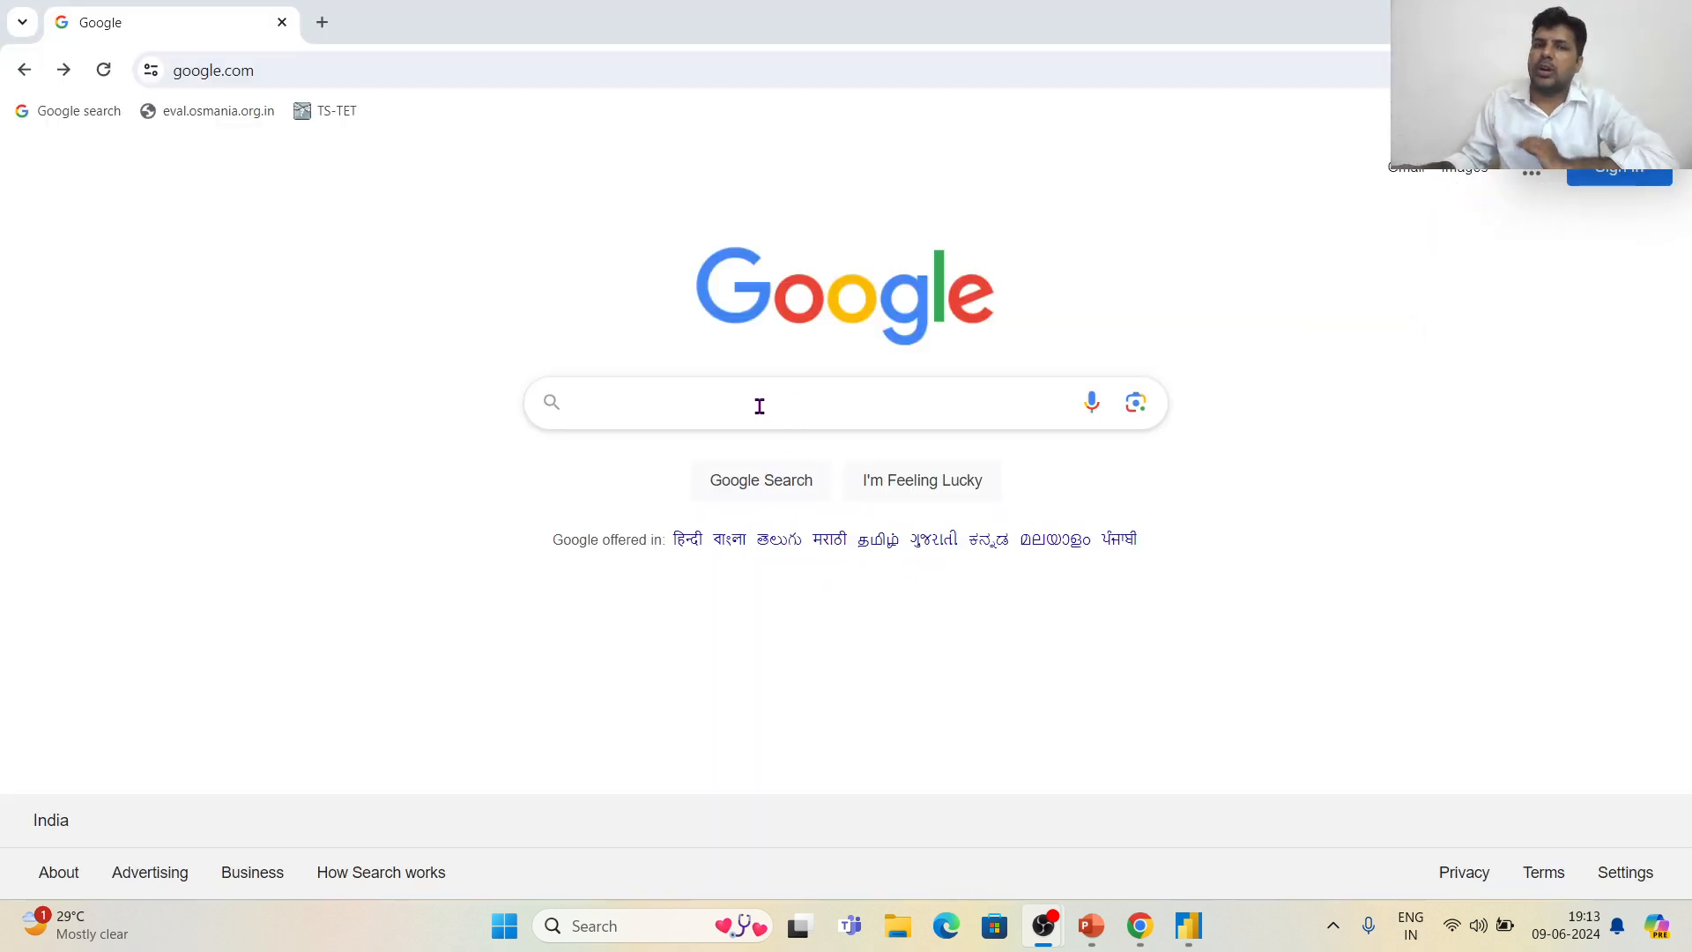
left_click(708, 402)
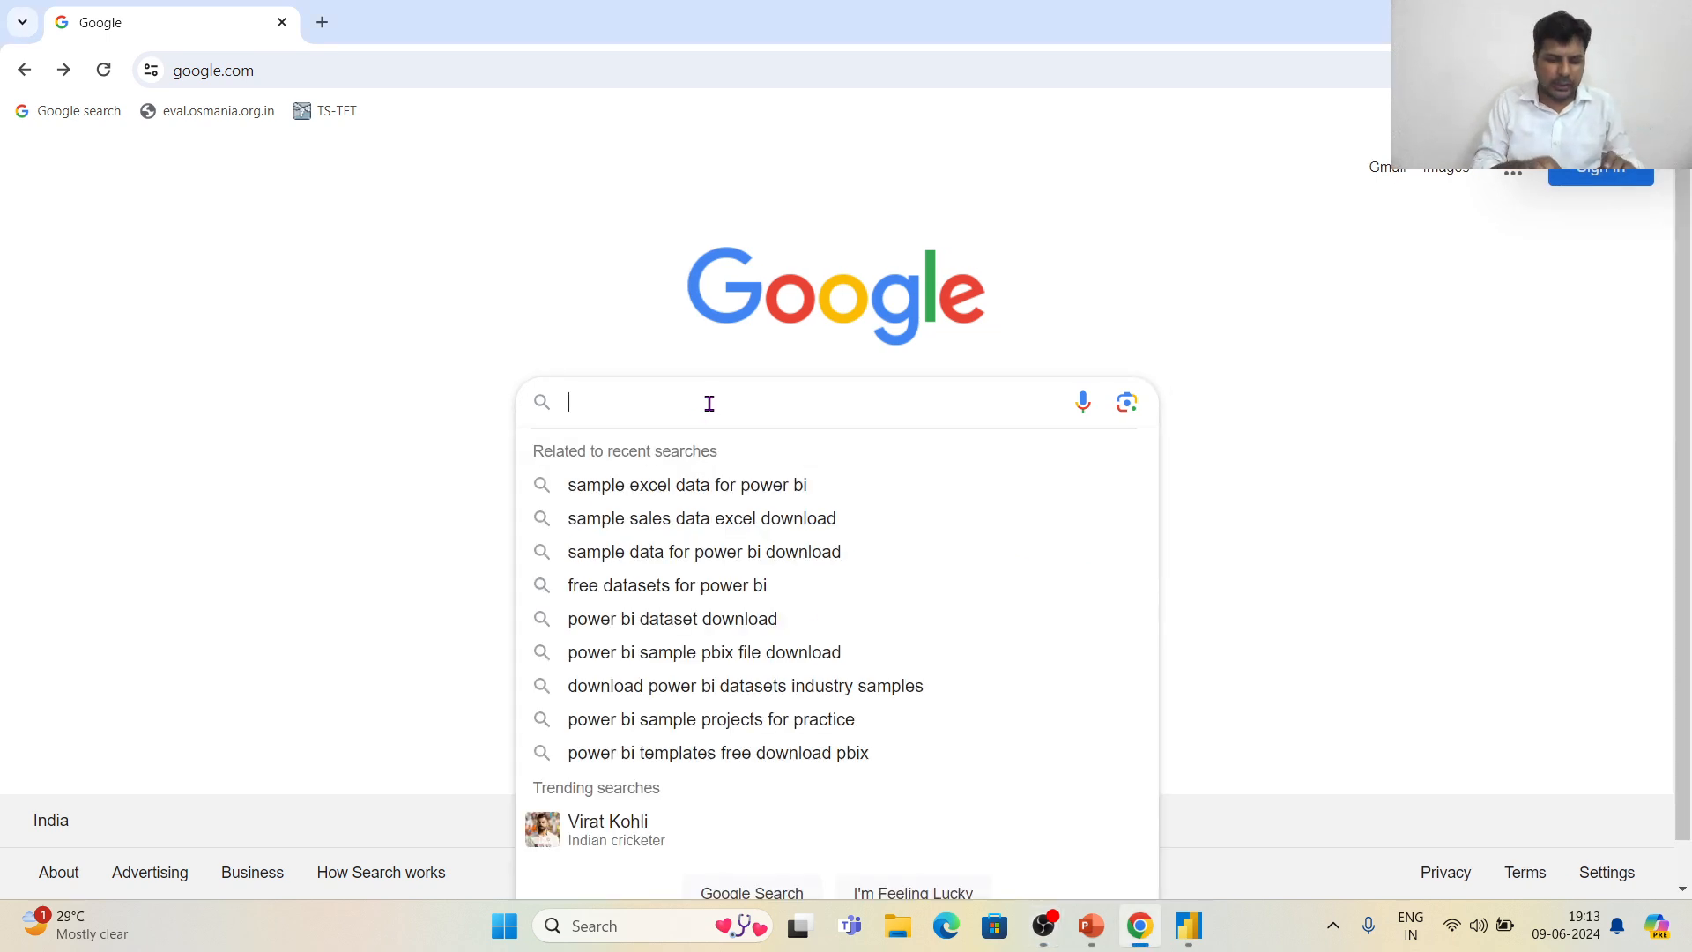
type("do")
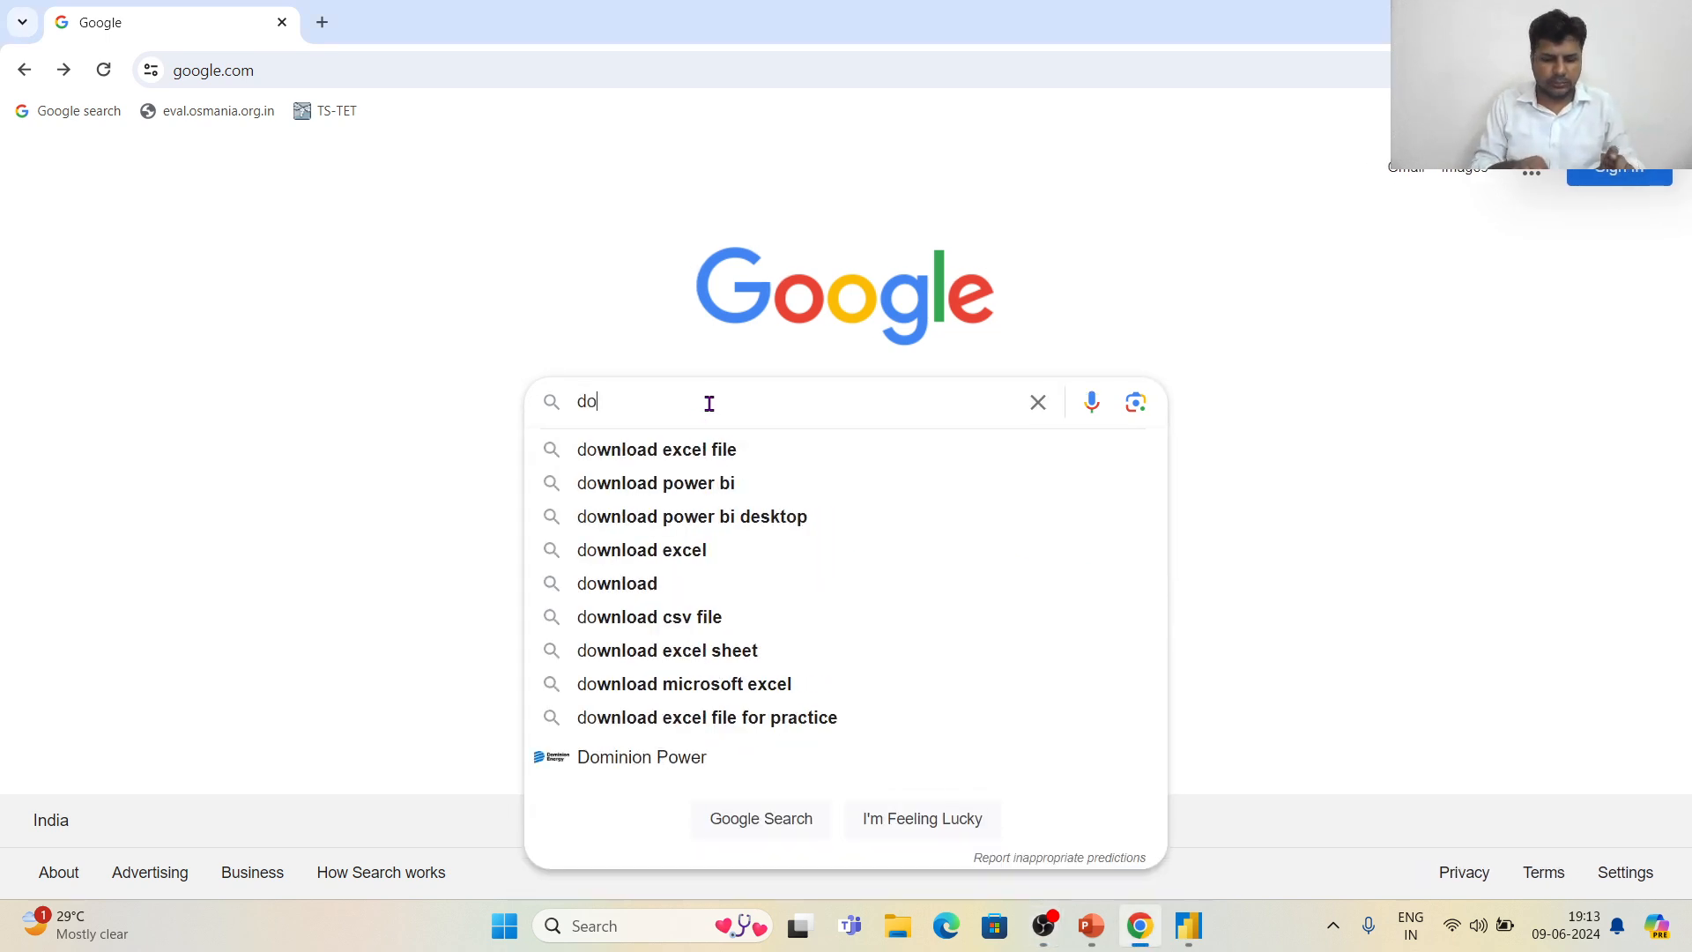
type("wnloa")
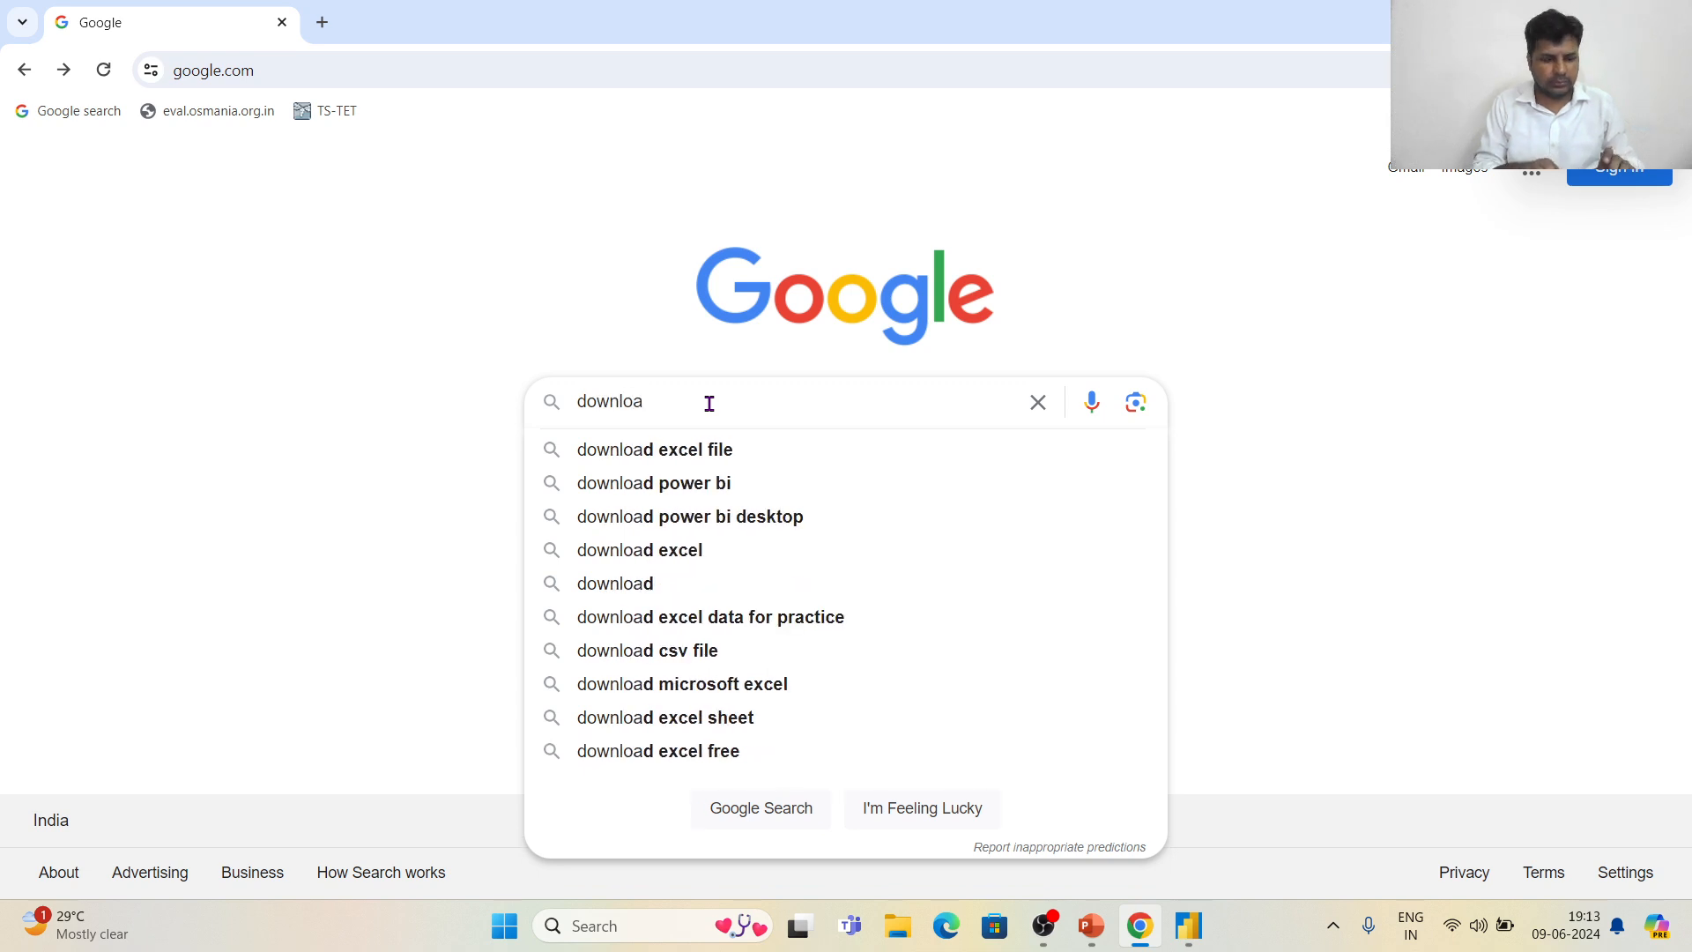
type("d sa")
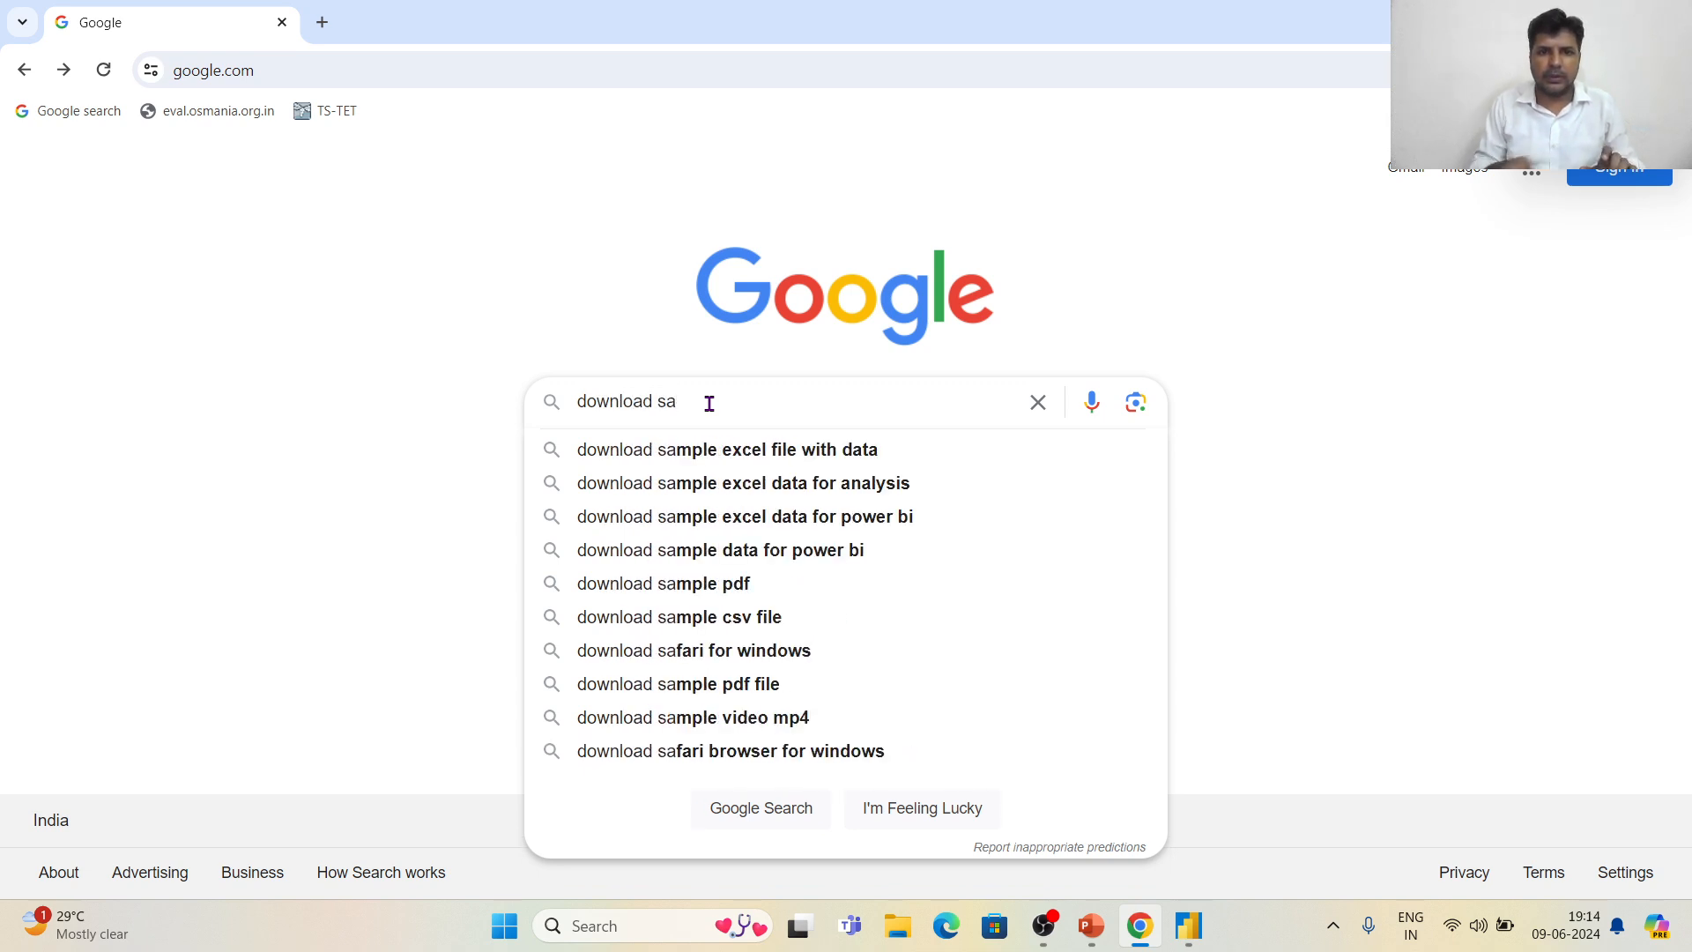
key("Down")
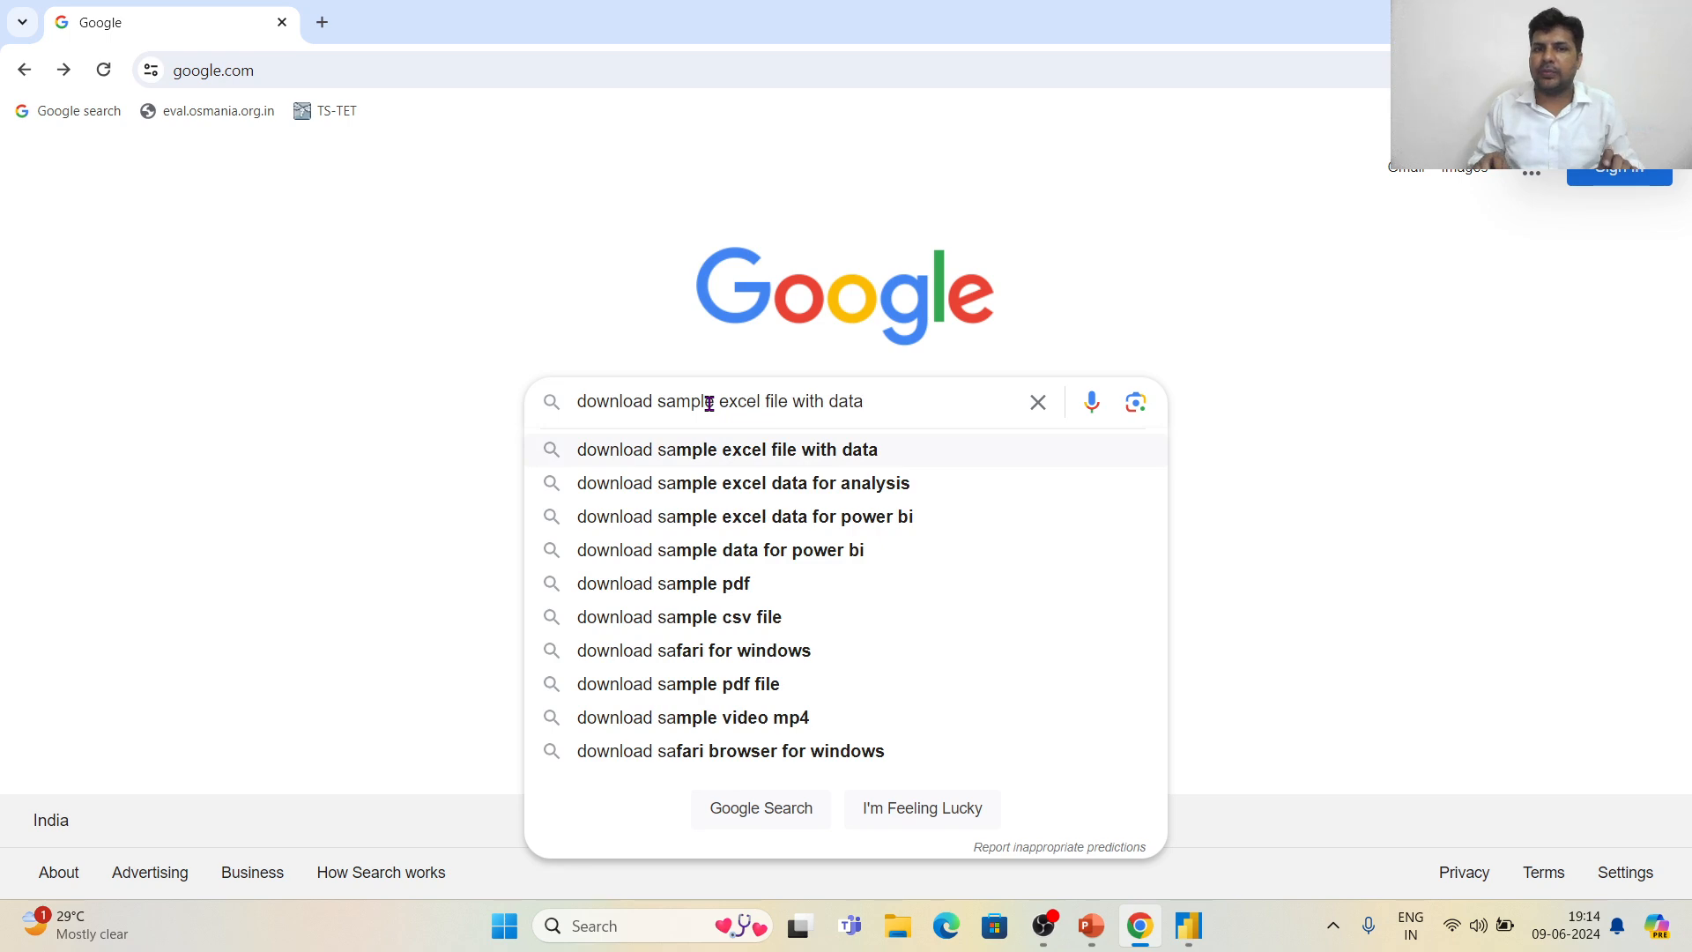
key("BackSpace")
key("BackSpace")
key("BackSpace")
key("BackSpace")
key("BackSpace")
key("BackSpace")
key("BackSpace")
key("BackSpace")
key("BackSpace")
key("BackSpace")
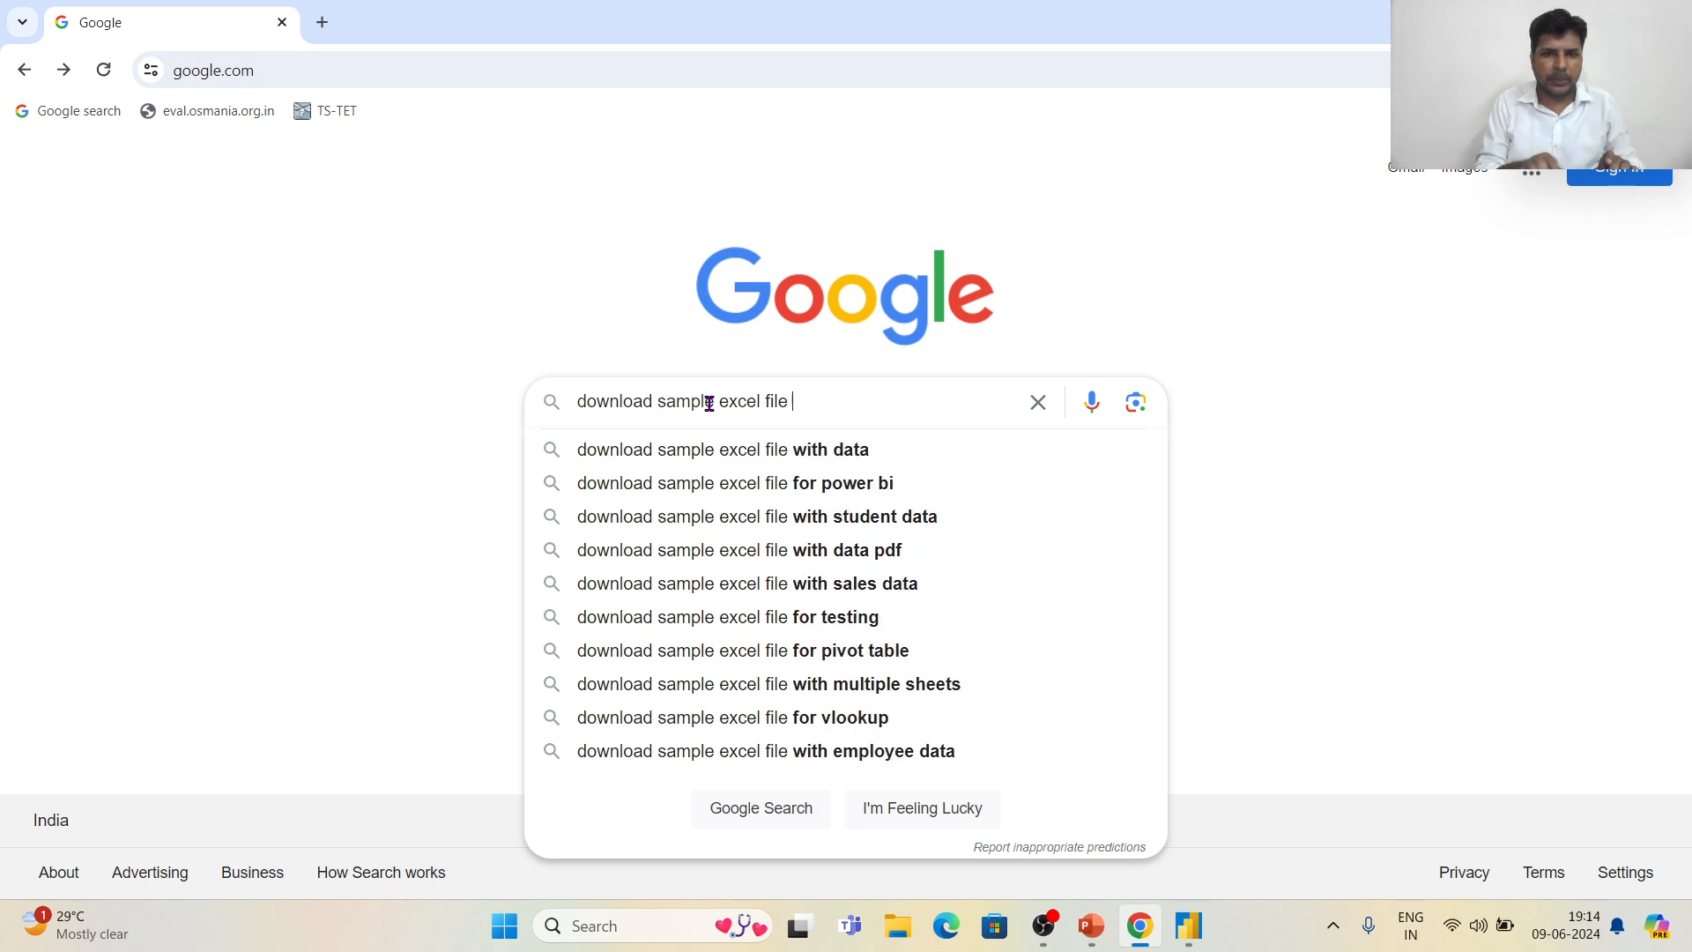
type("for")
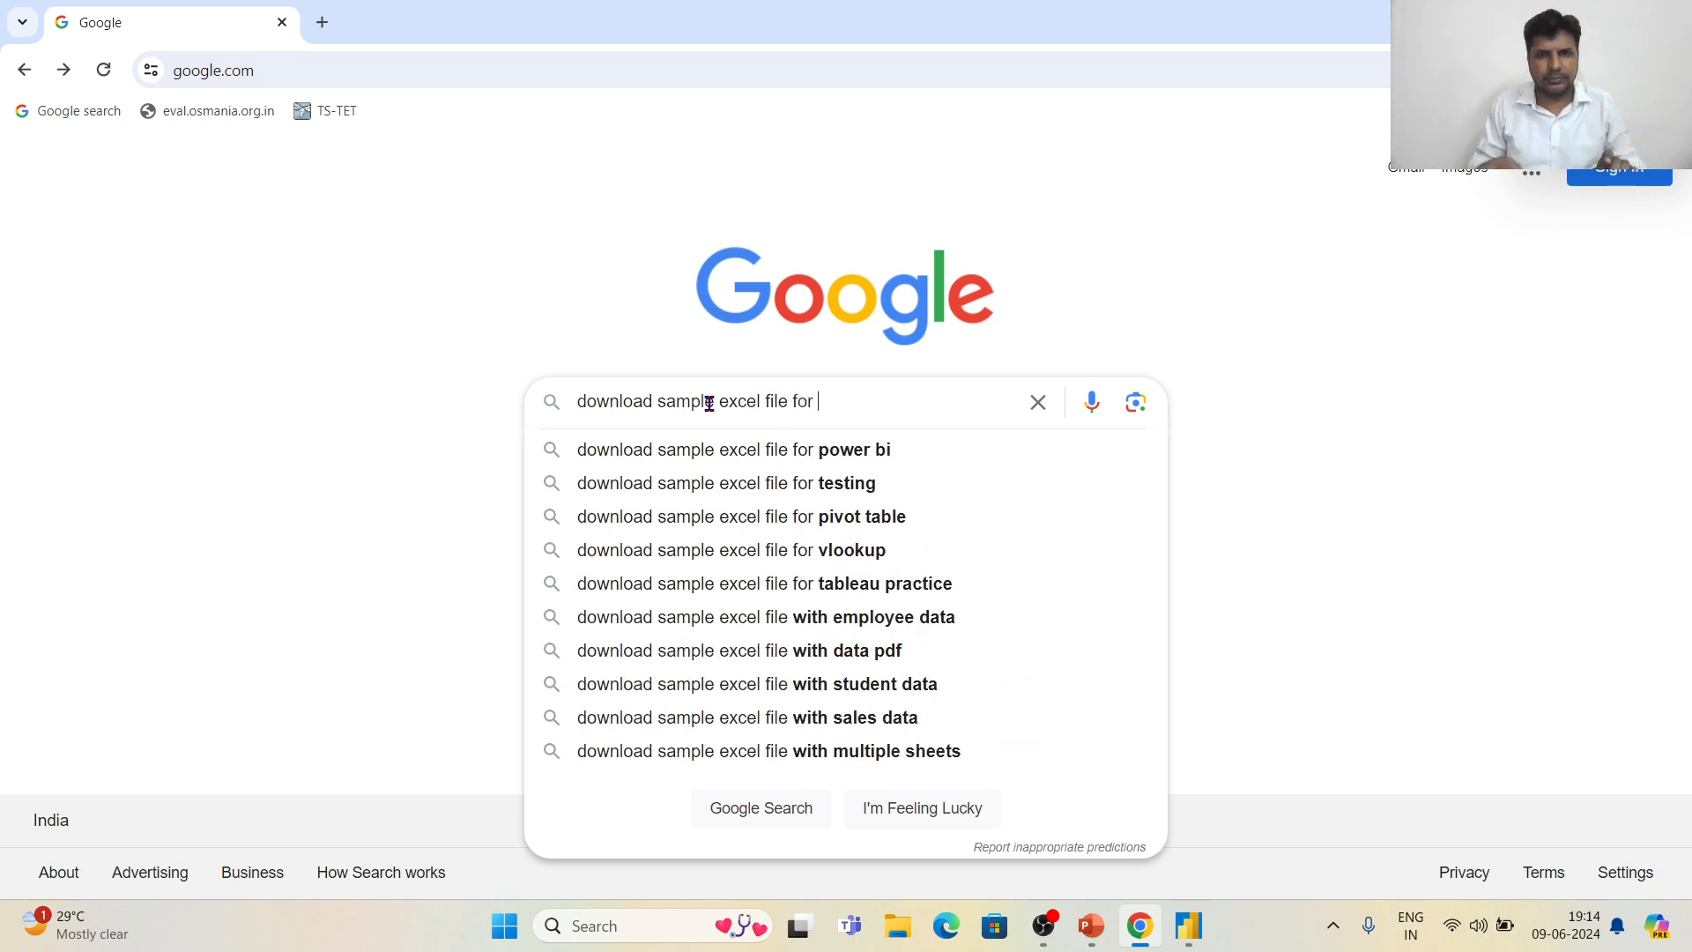
key("Down")
key("Return")
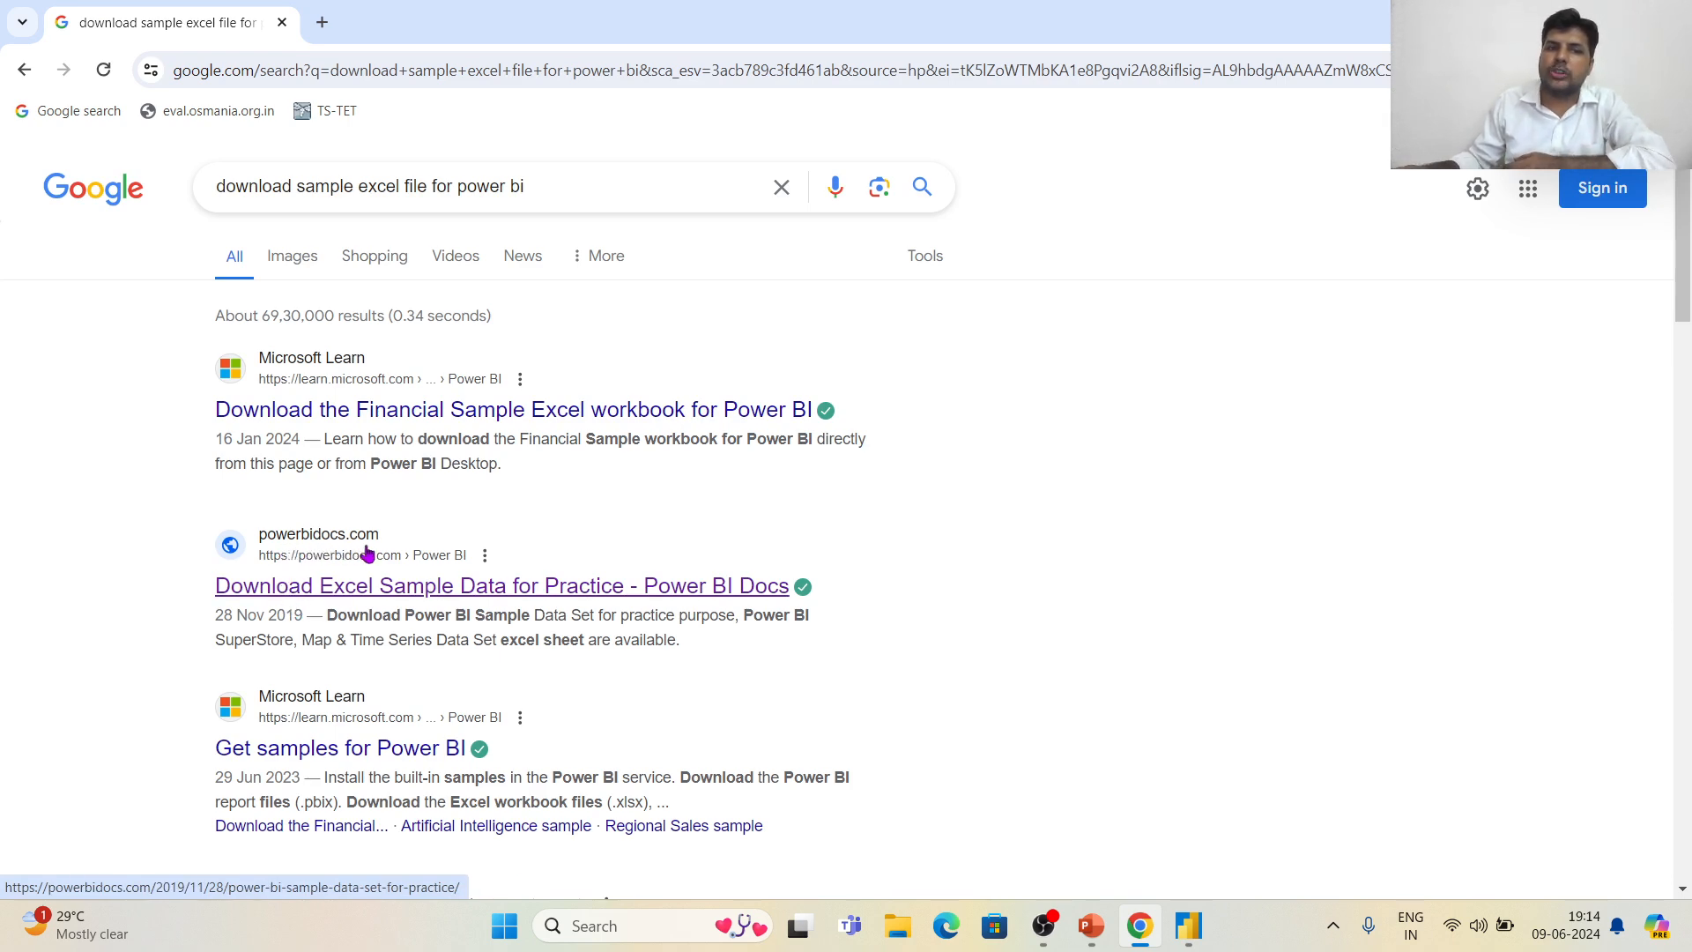
Step: Download the Global Super Store Dataset 2016 from the Power BI Docs sample data page, dismissing the ad
left_click(349, 598)
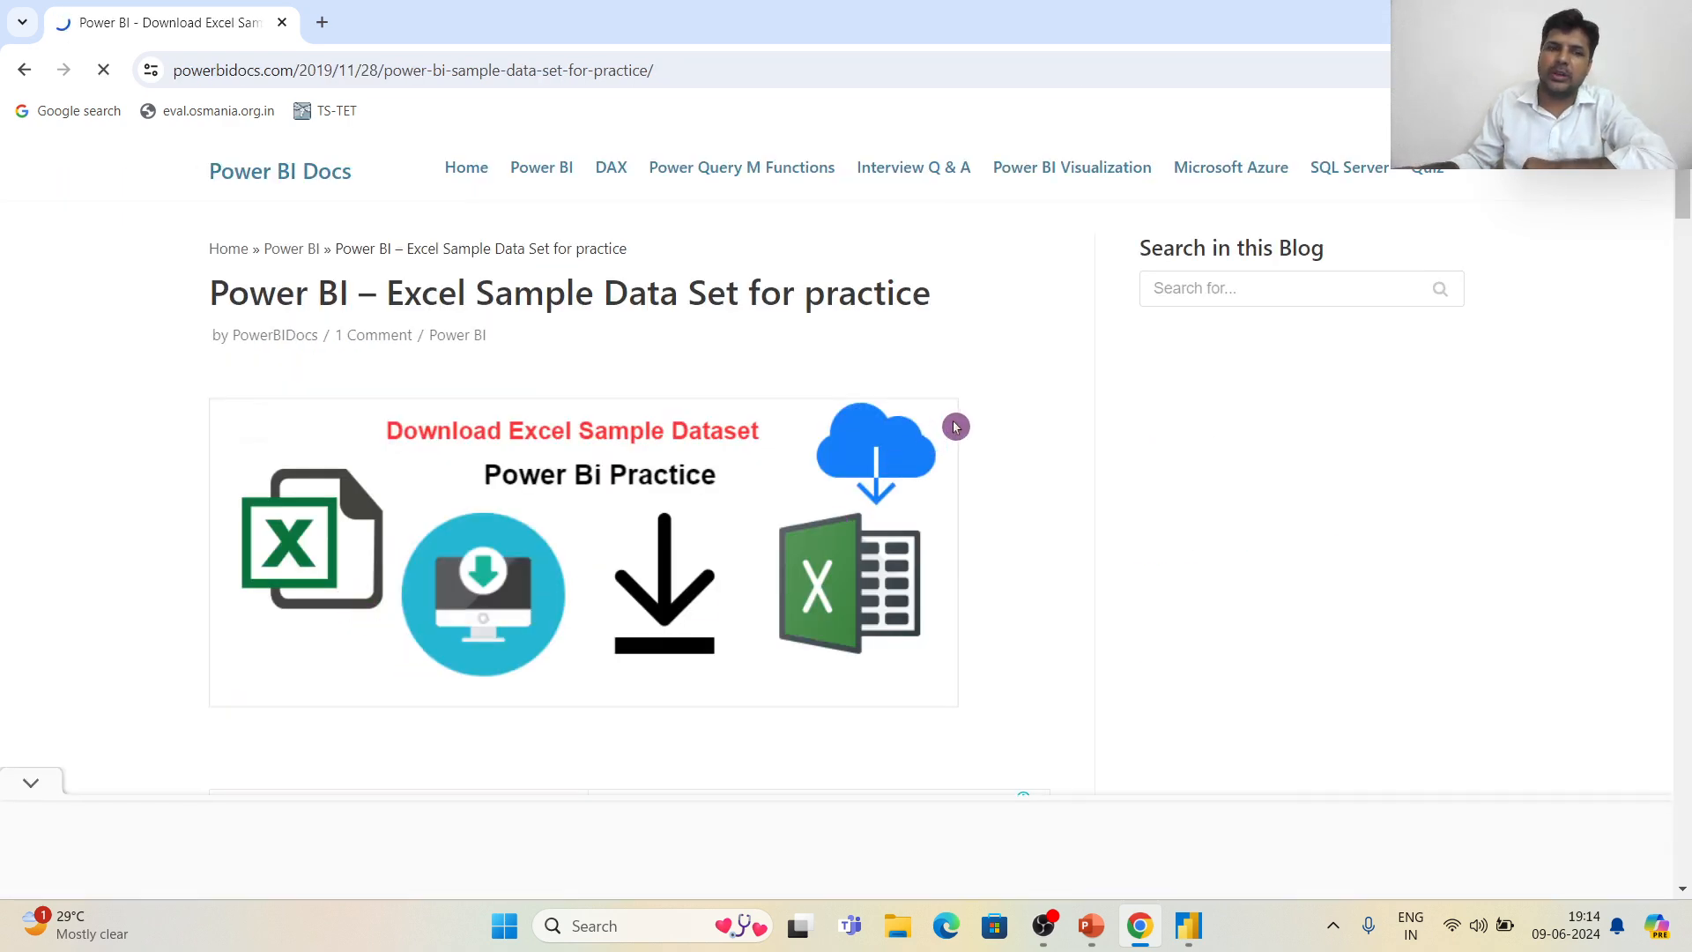
scroll(937, 435, "down", 9)
scroll(955, 430, "down", 2)
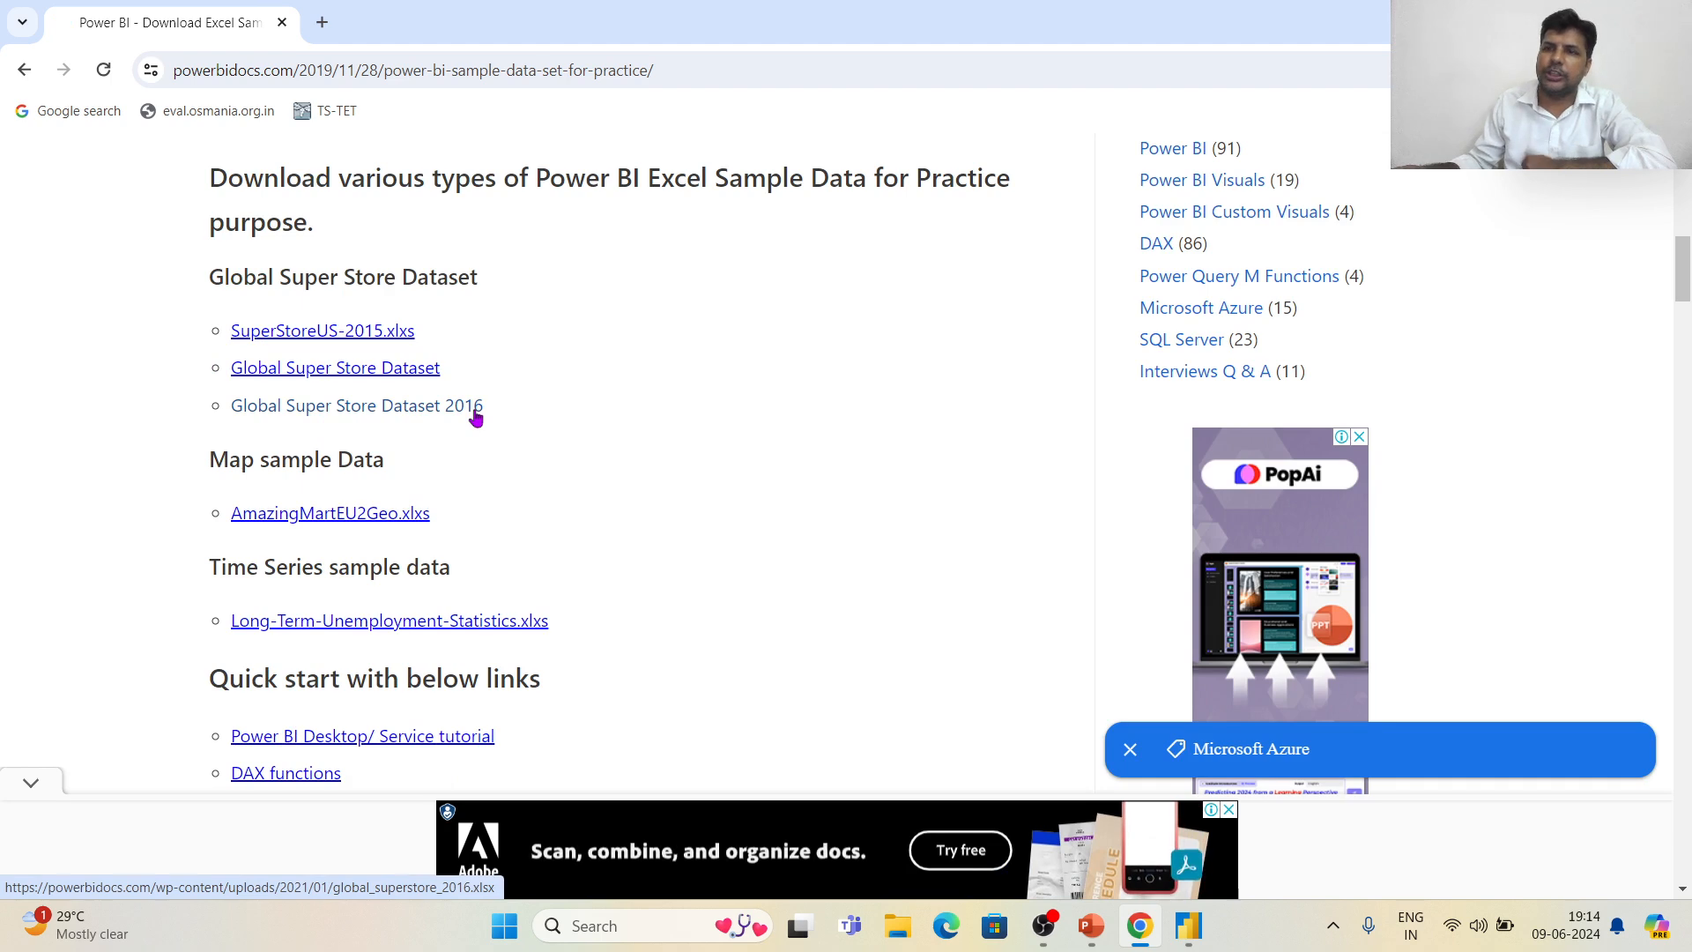
left_click(434, 423)
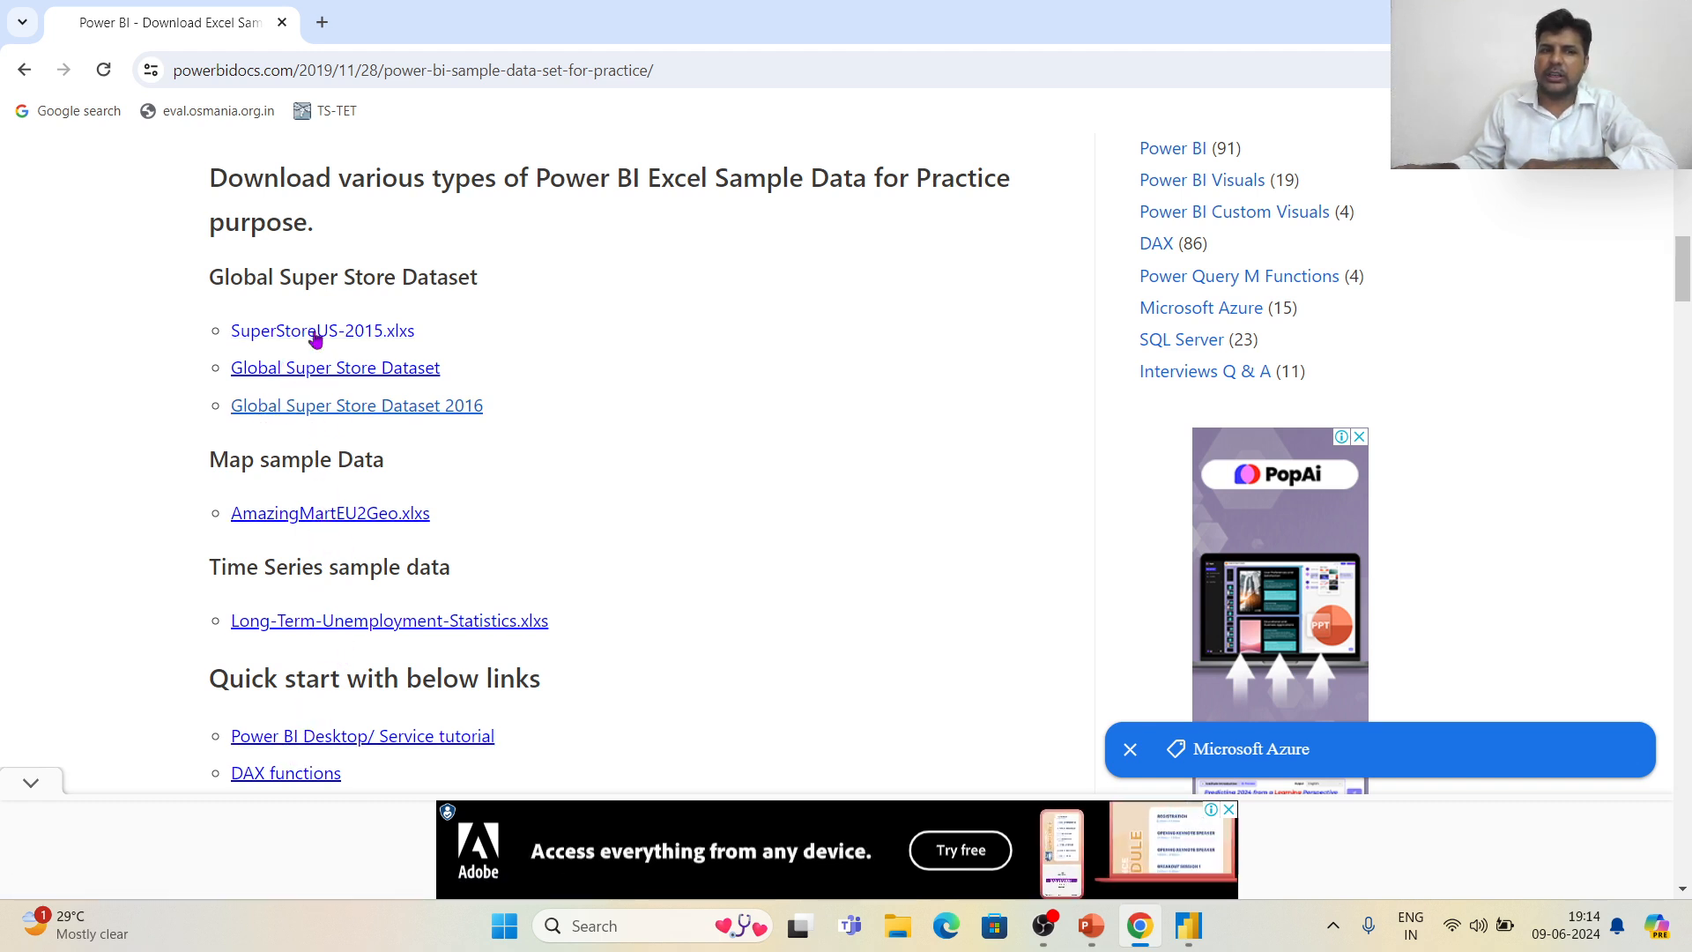
left_click(368, 414)
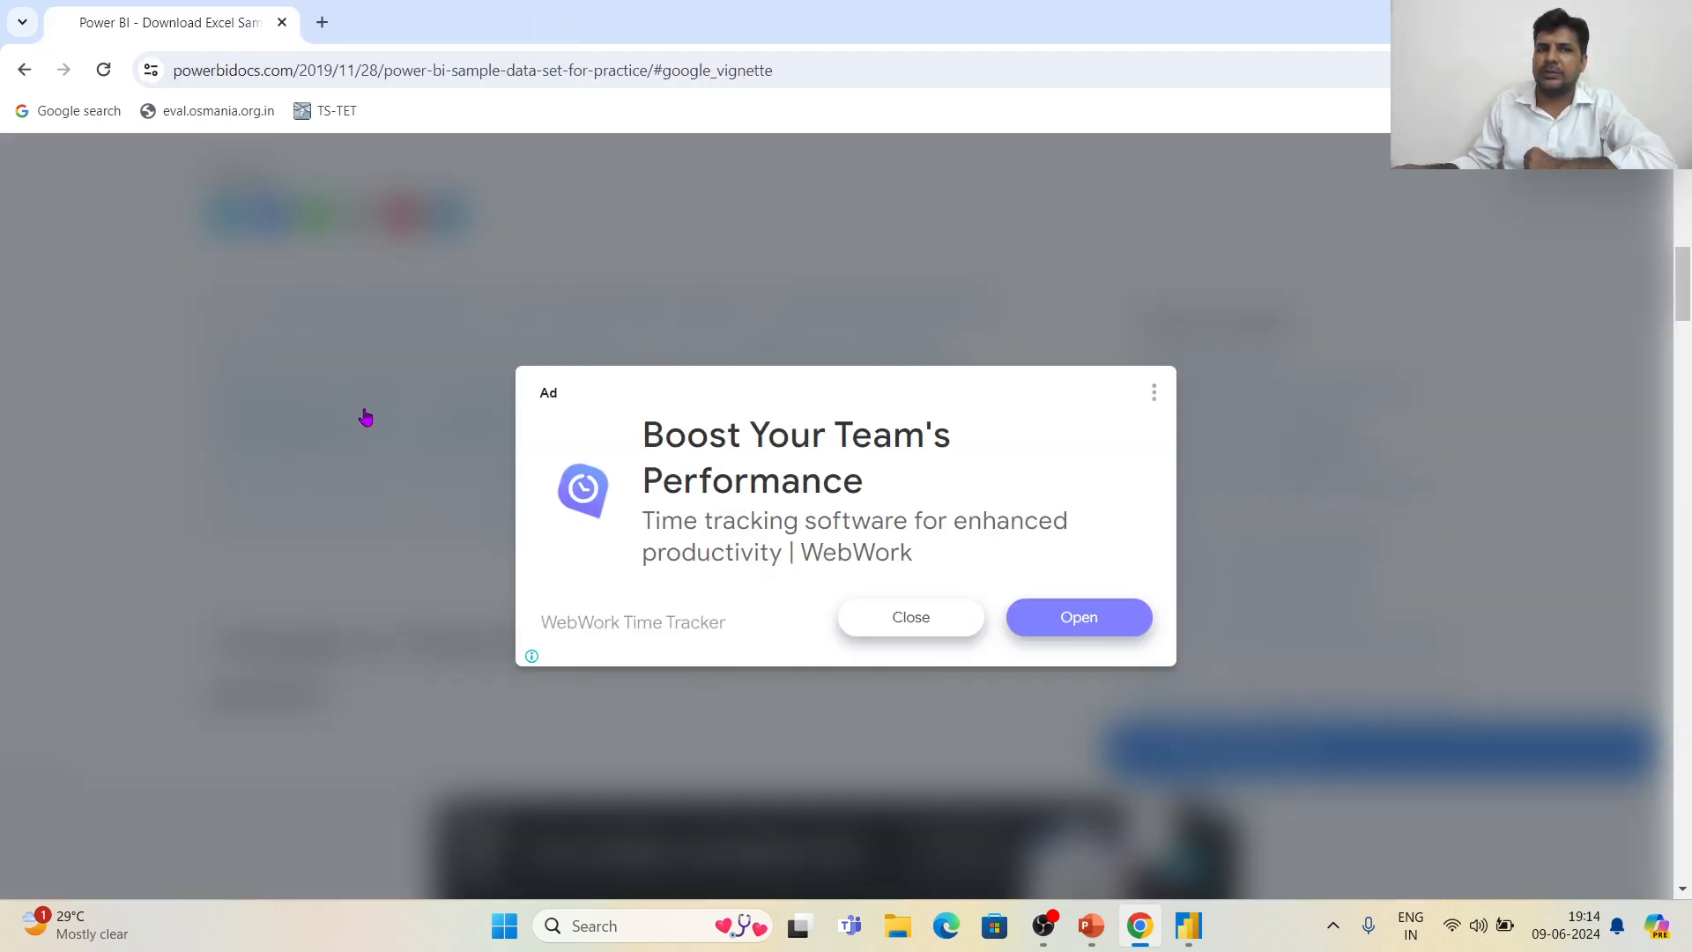
left_click(903, 622)
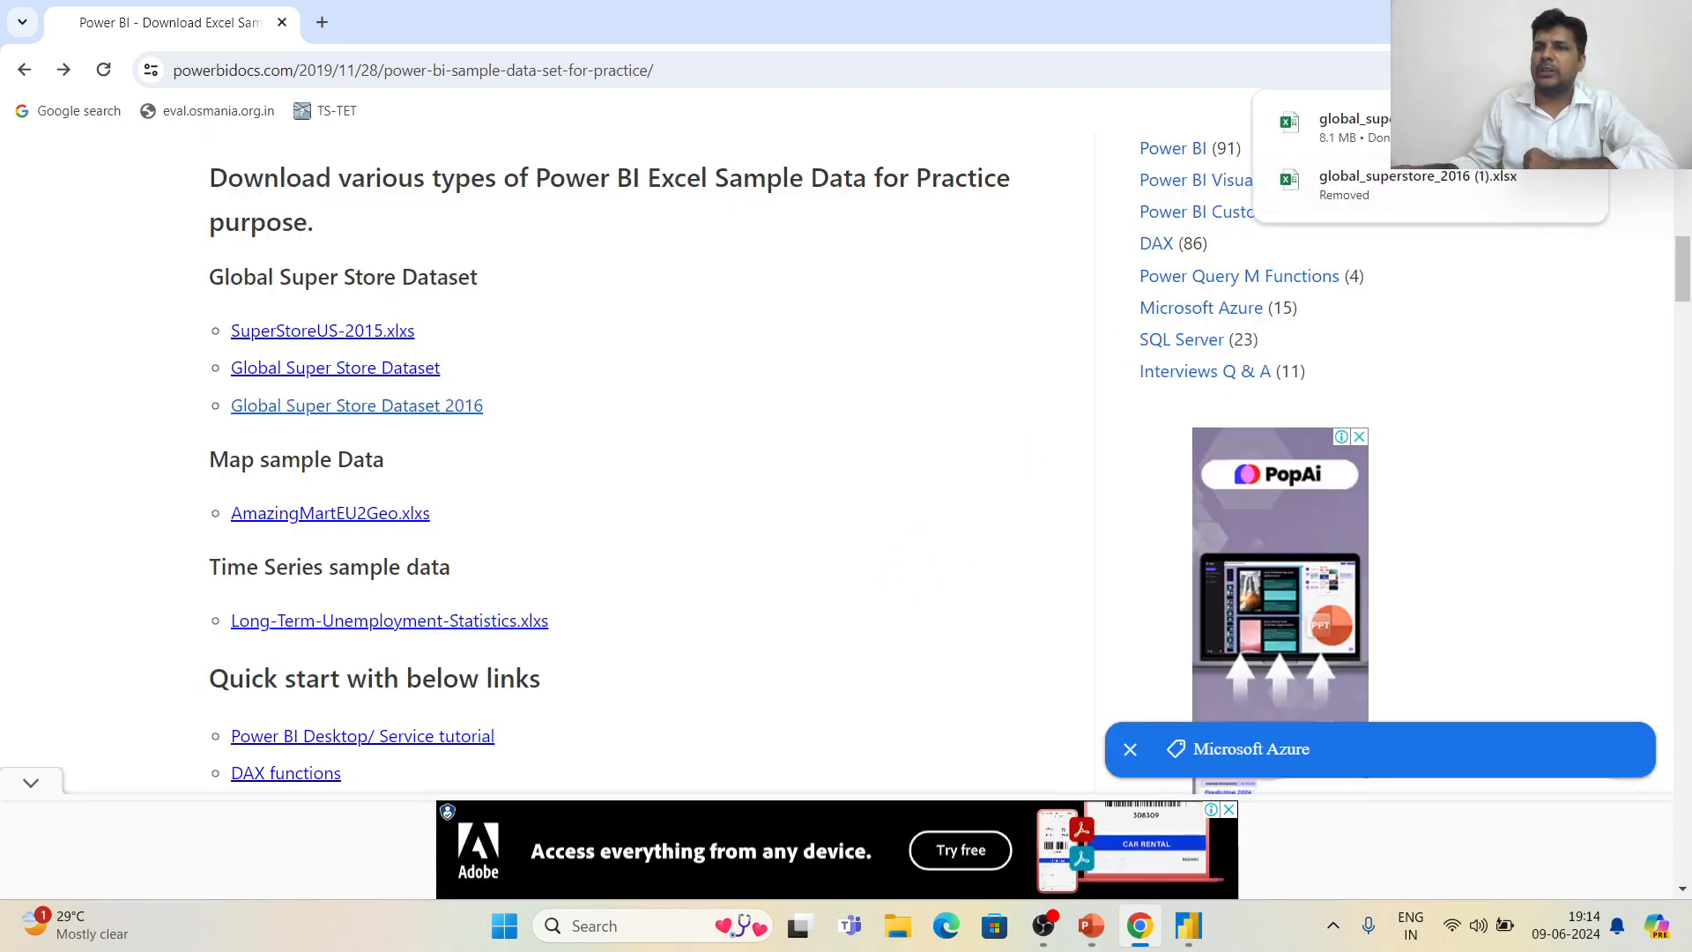
left_click(1566, 19)
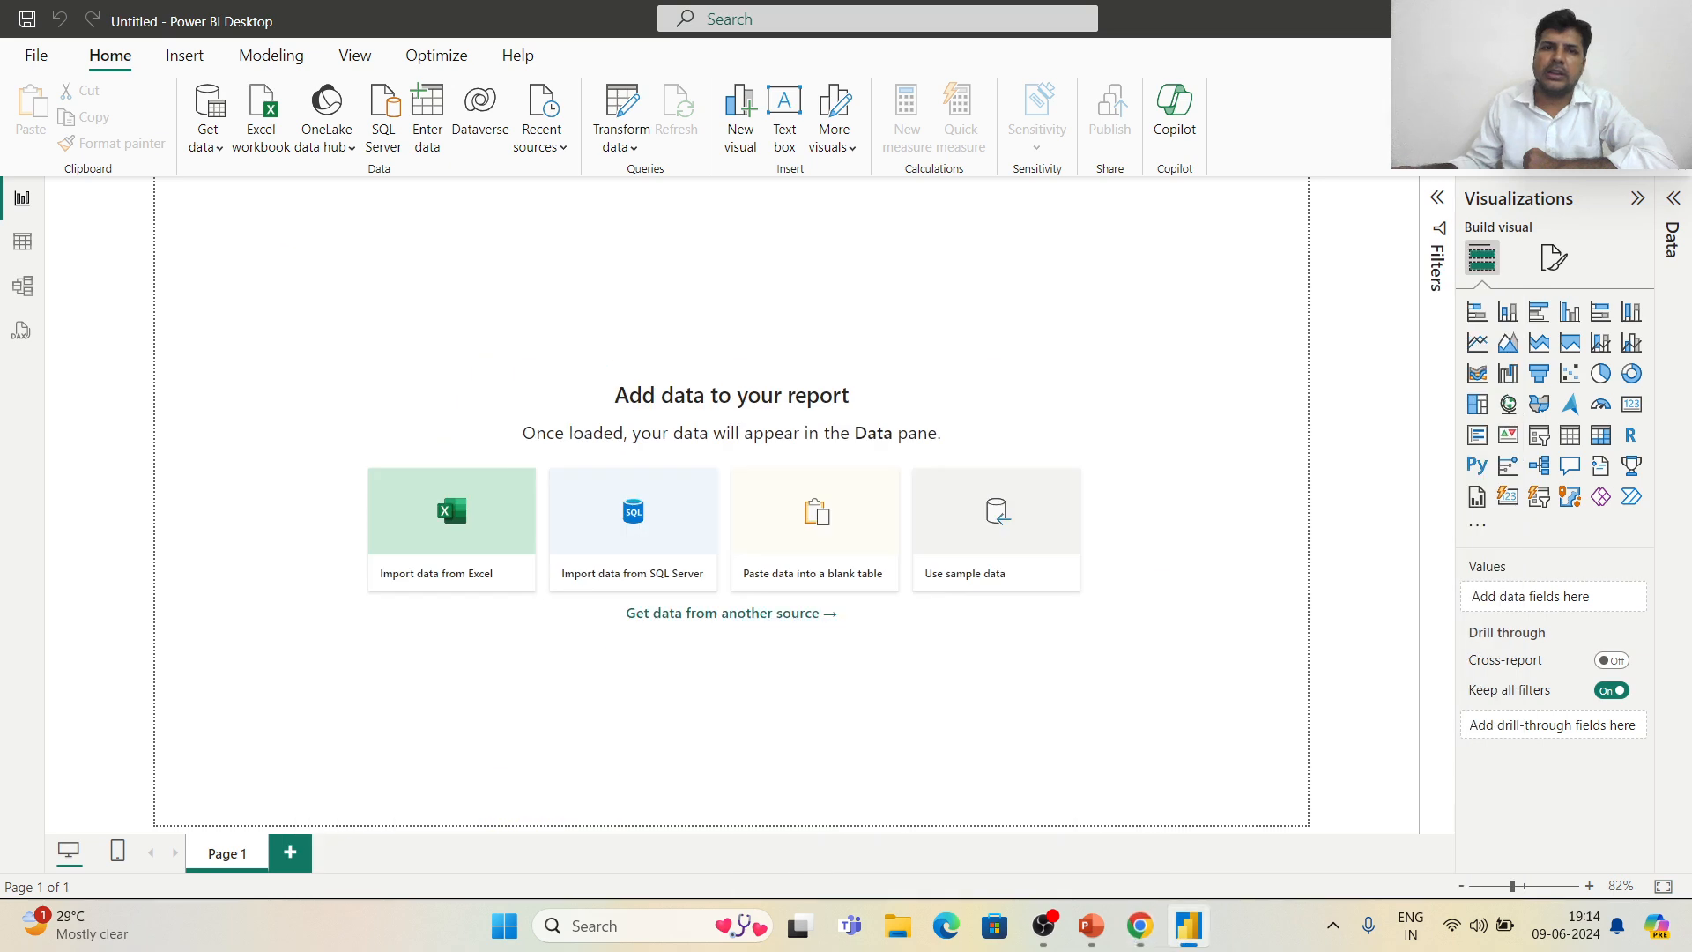
Step: Switch to File Explorer and open the global_superstore_2016 workbook from the Downloads folder
left_click(898, 925)
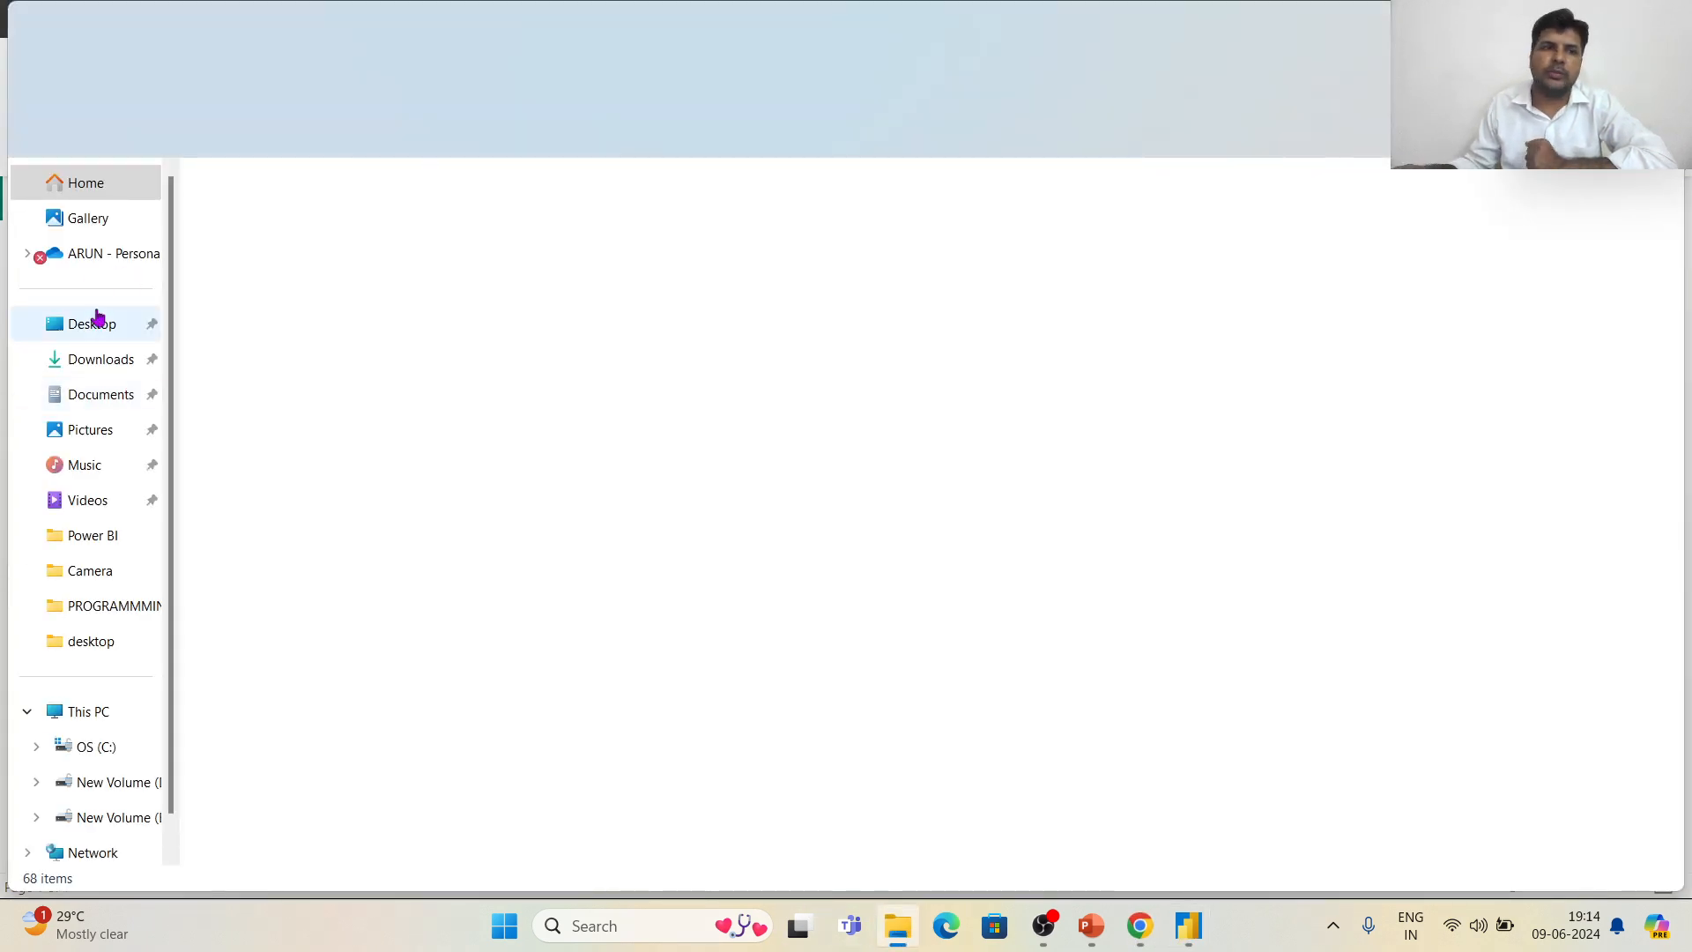
left_click(94, 357)
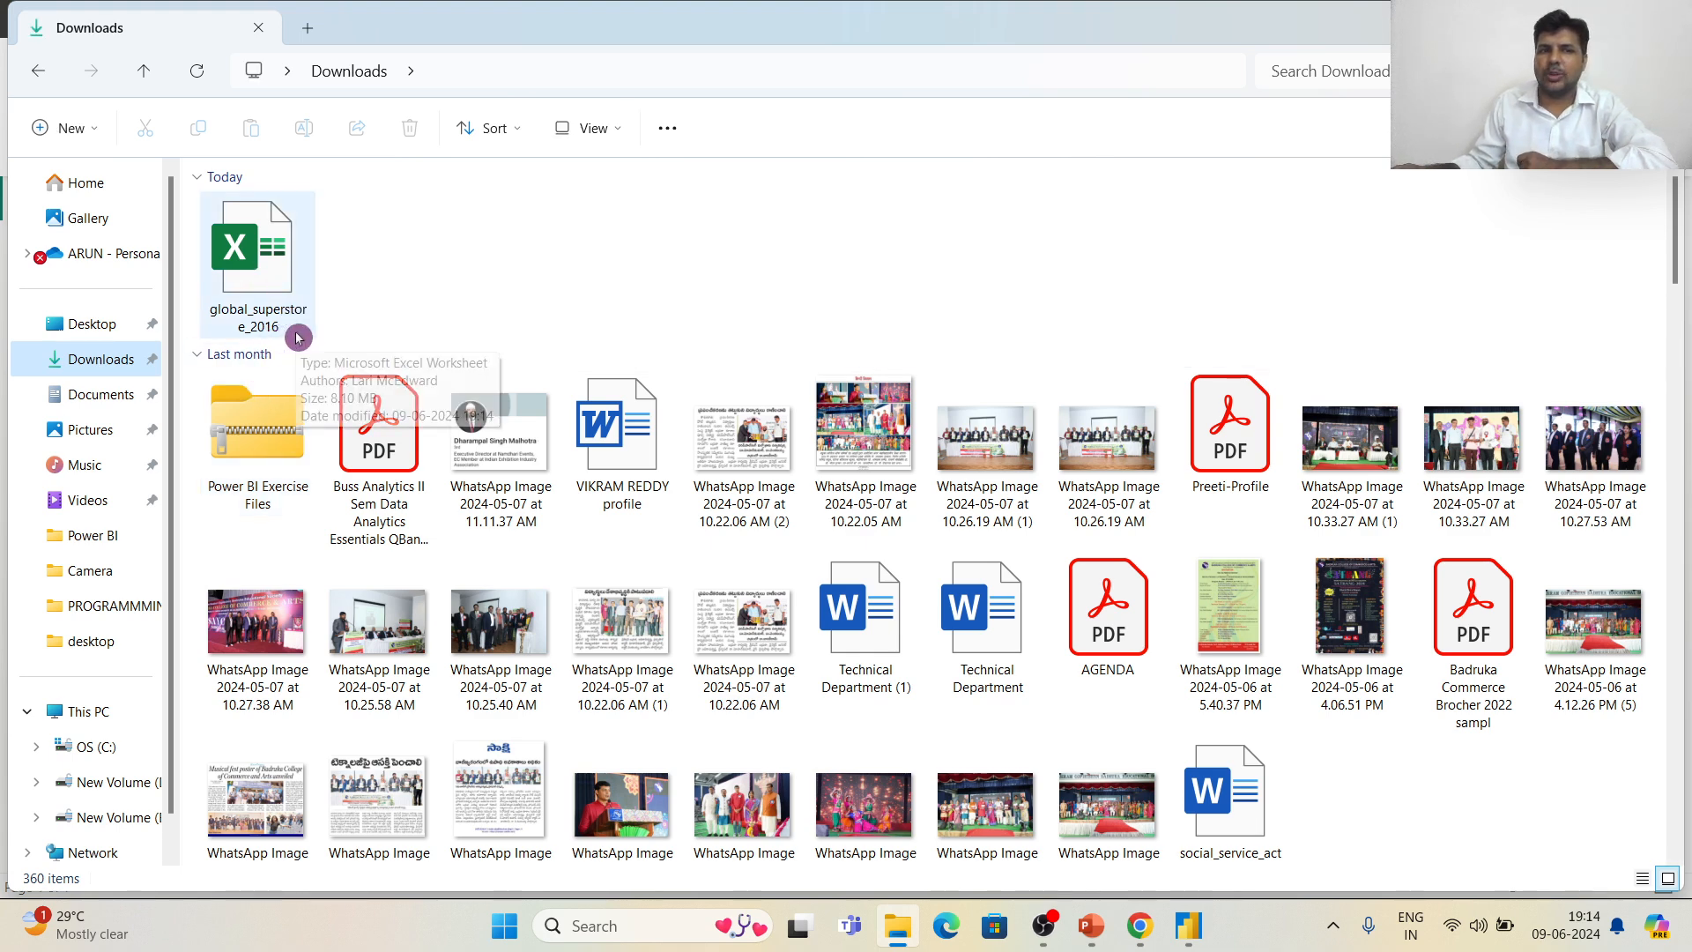
double_click(279, 269)
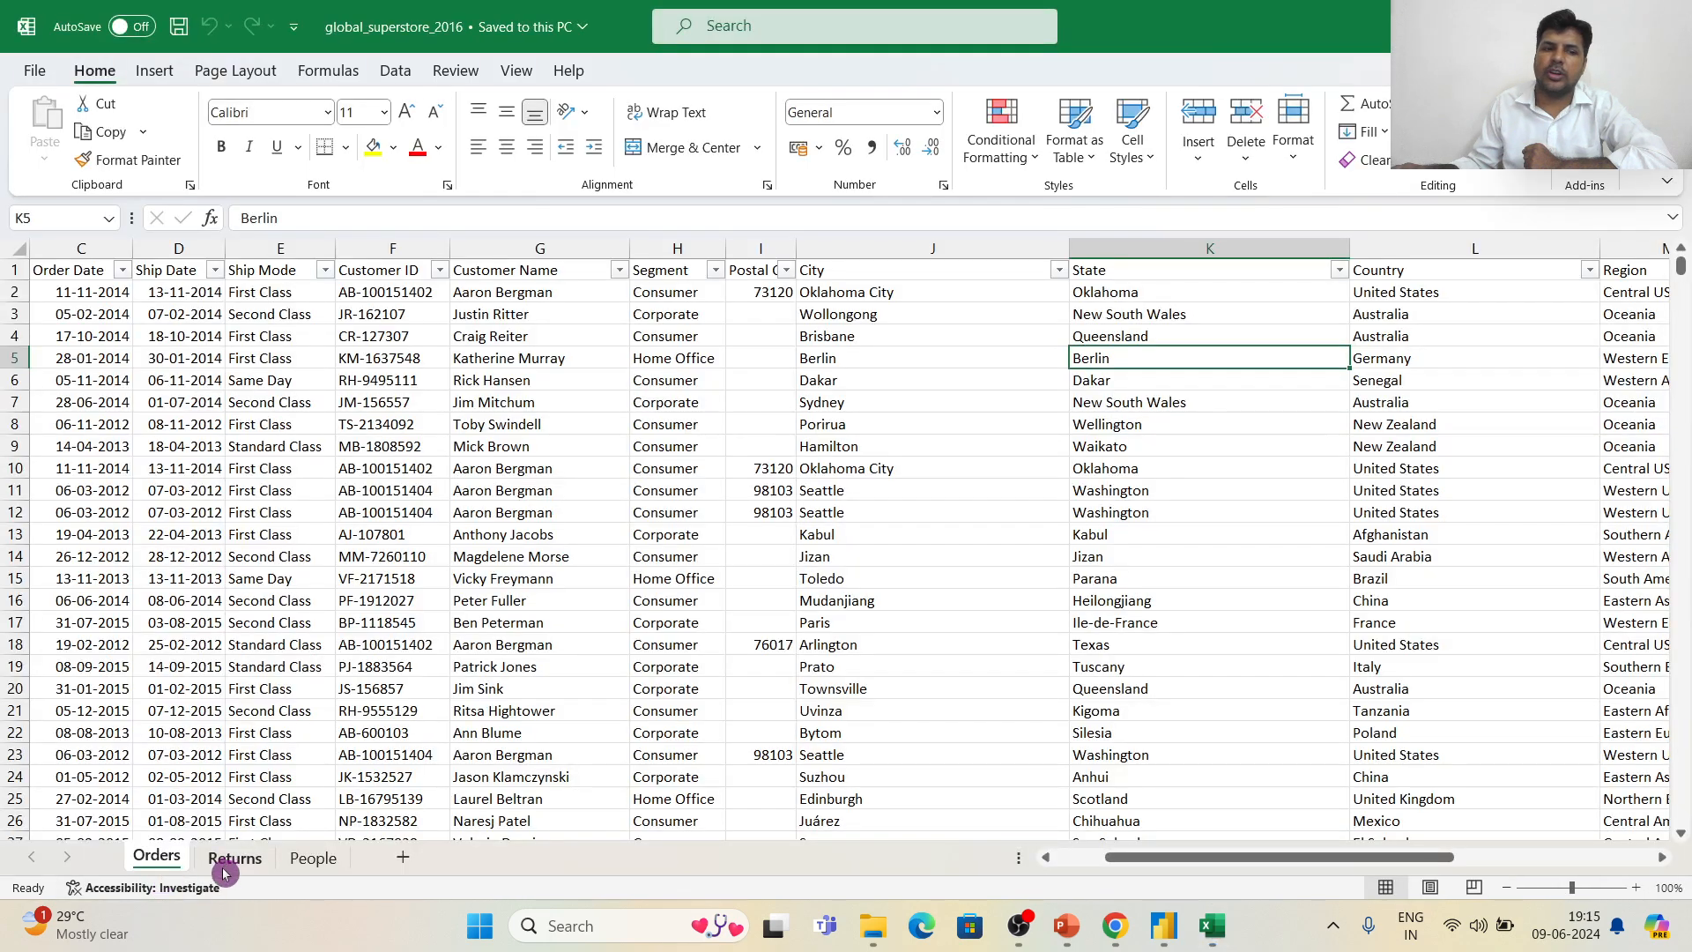
Step: Examine the Orders, Returns and People sheets of the global_superstore_2016 workbook
left_click(224, 864)
left_click(300, 868)
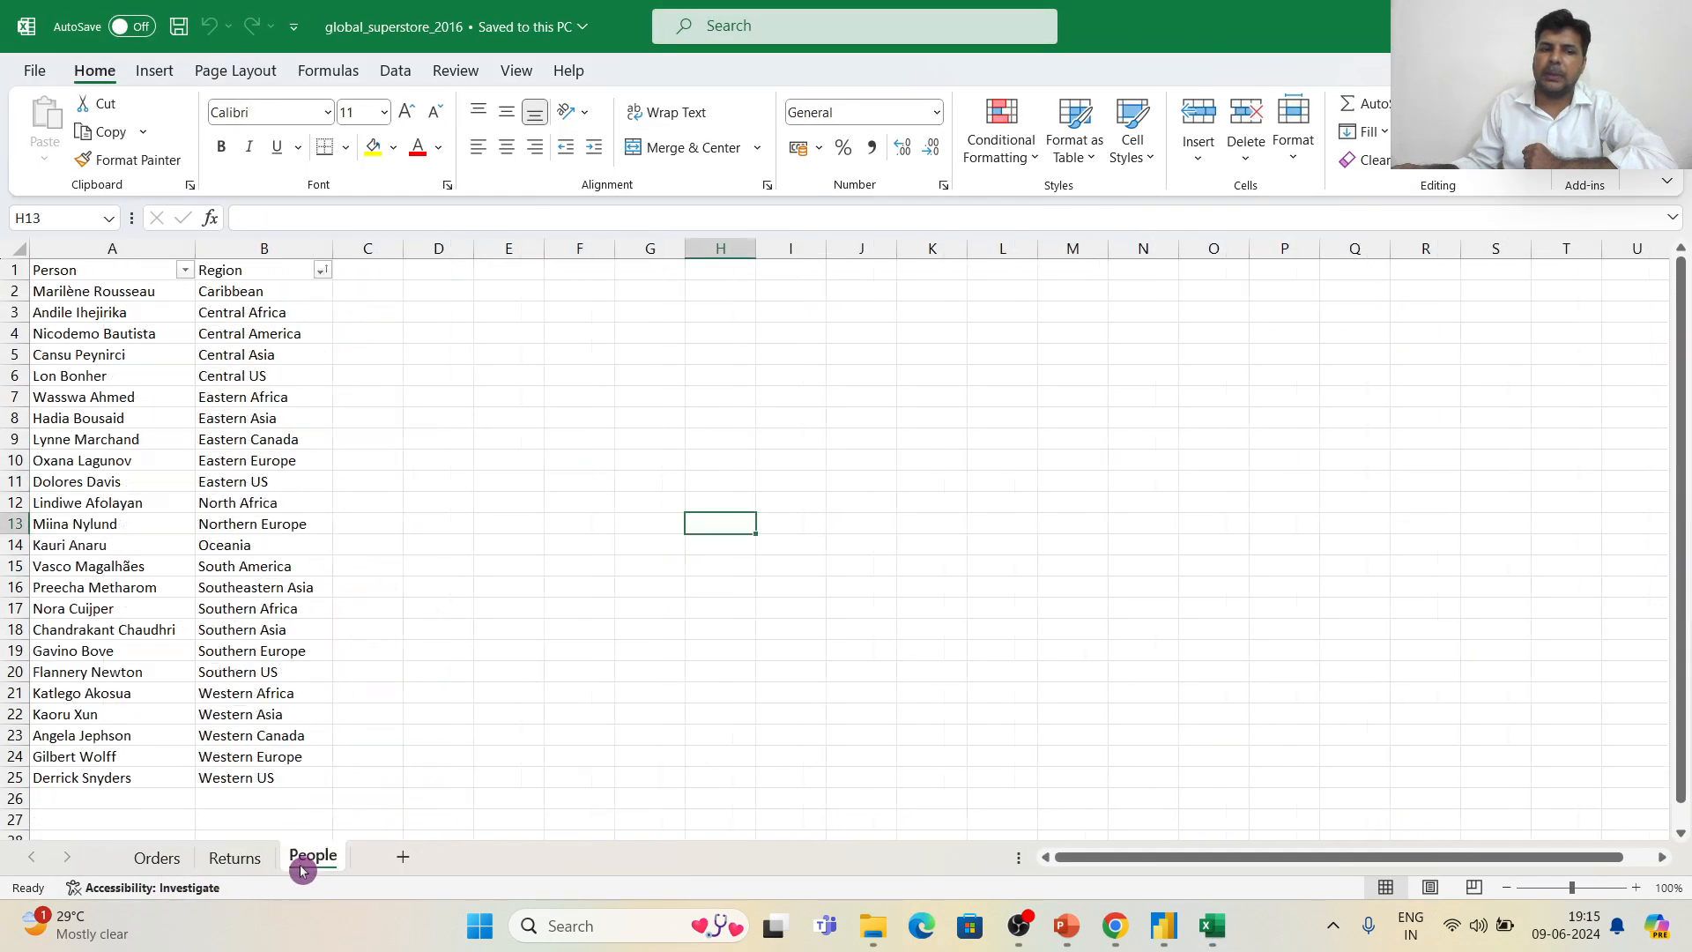
left_click(174, 864)
left_click(234, 862)
left_click(313, 860)
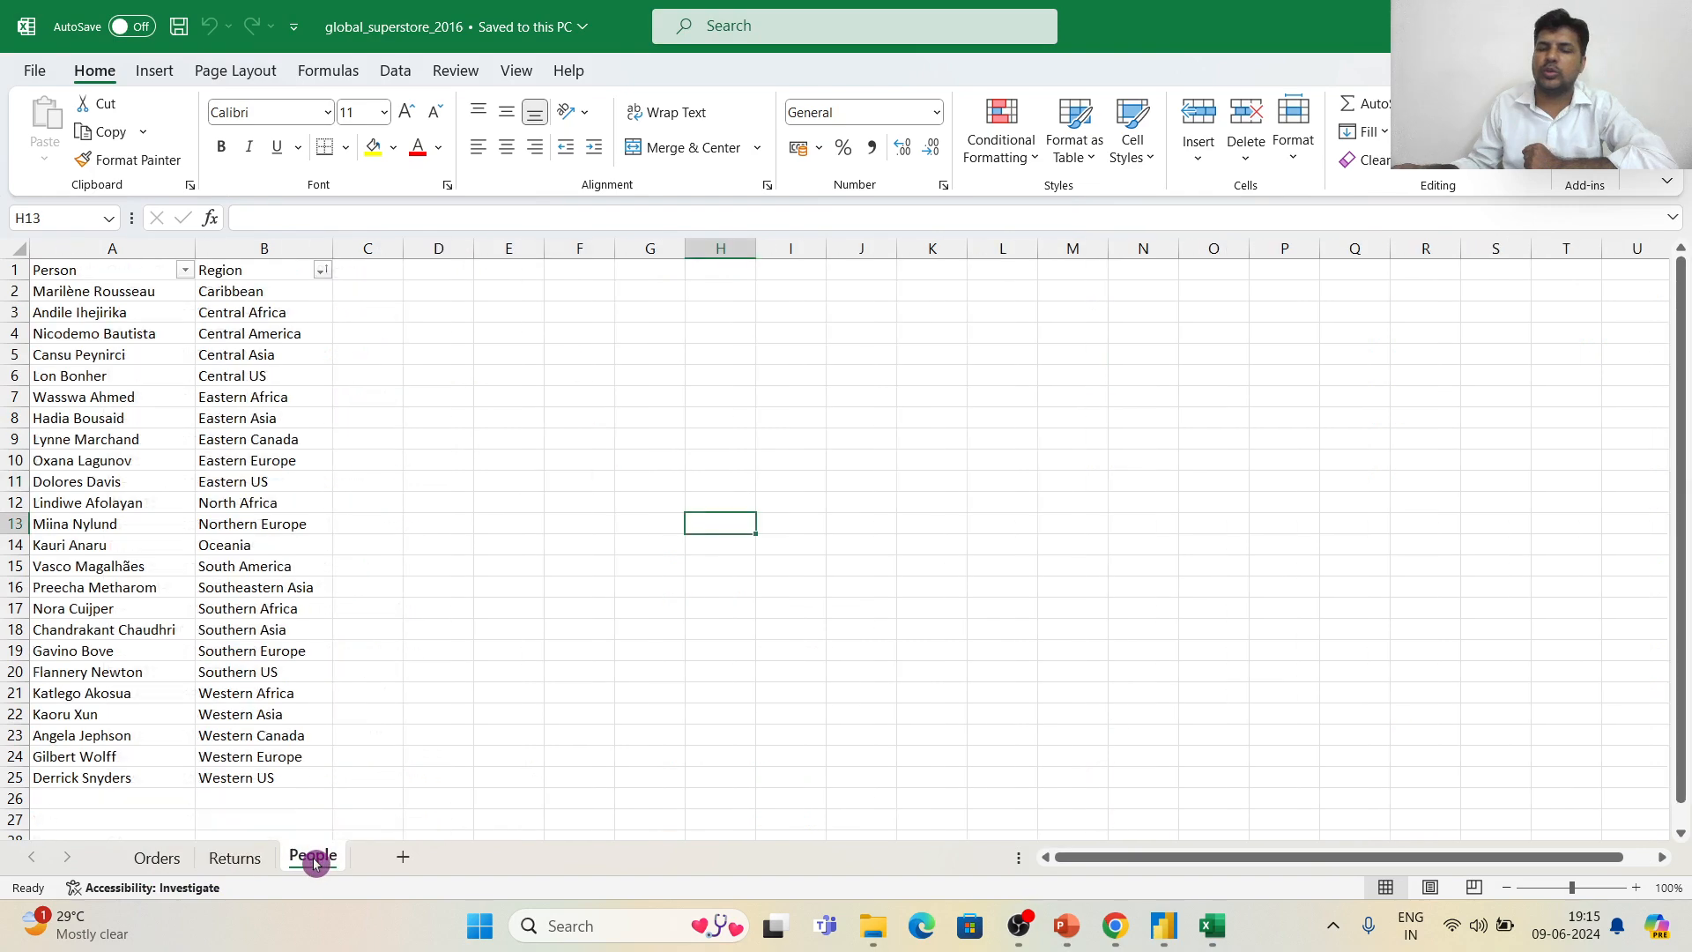
left_click(175, 860)
left_click(231, 861)
left_click(310, 860)
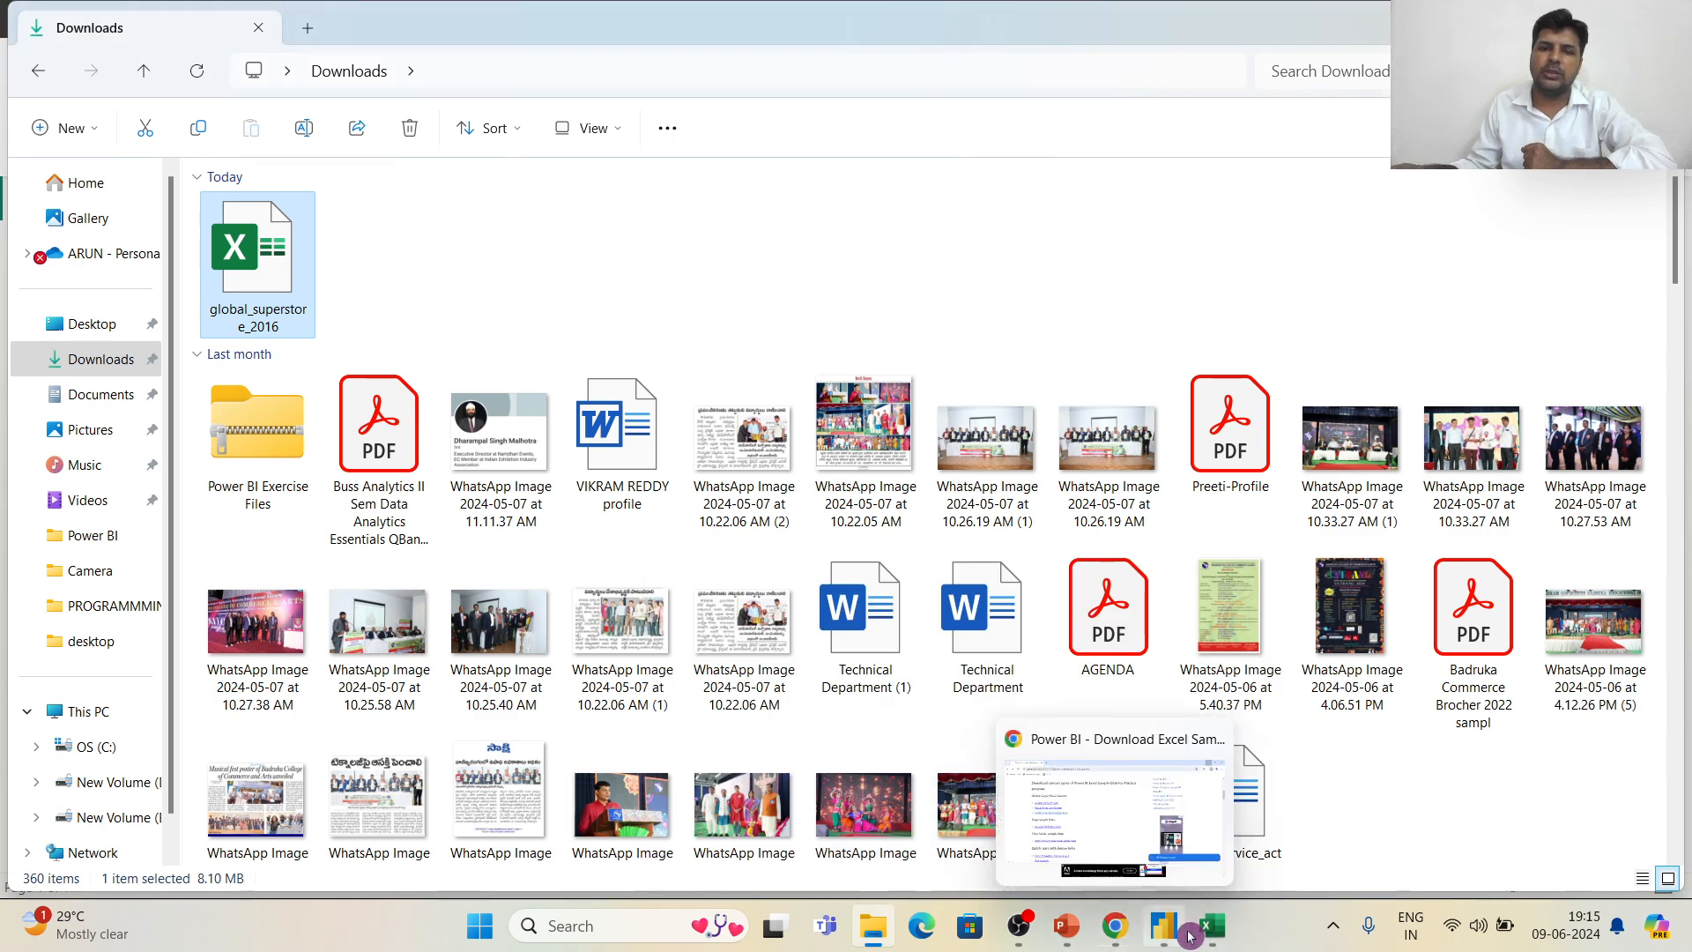
Step: Switch to Power BI Desktop and import the global_superstore_2016 Excel file from Downloads
left_click(1176, 935)
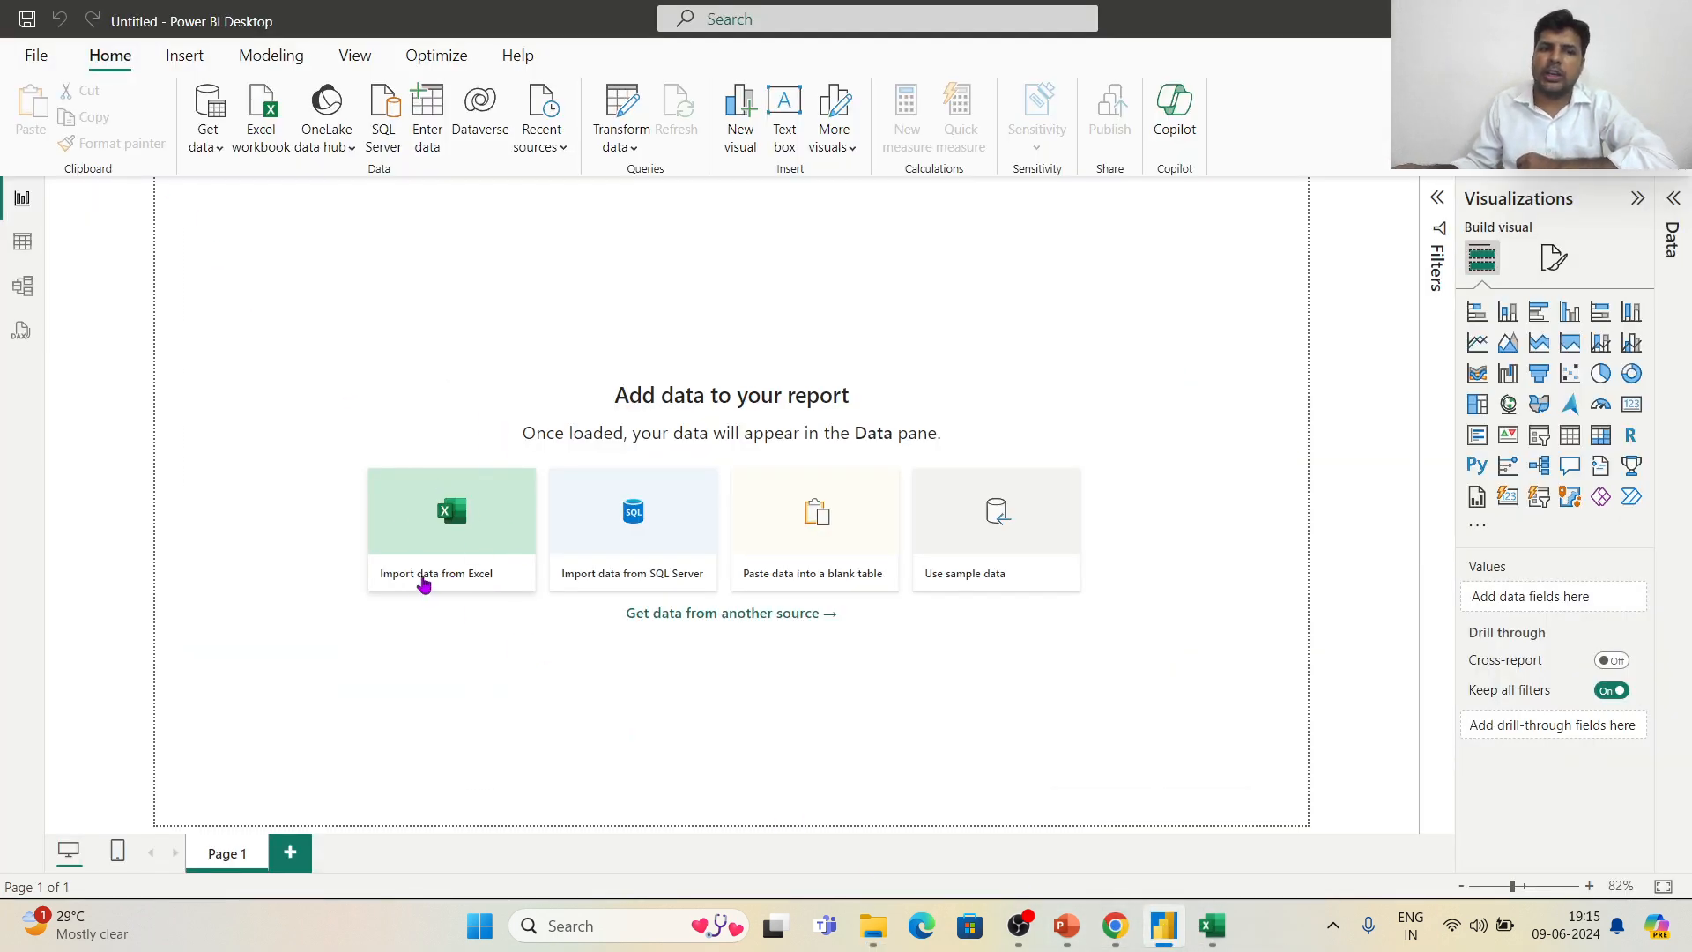
left_click(467, 548)
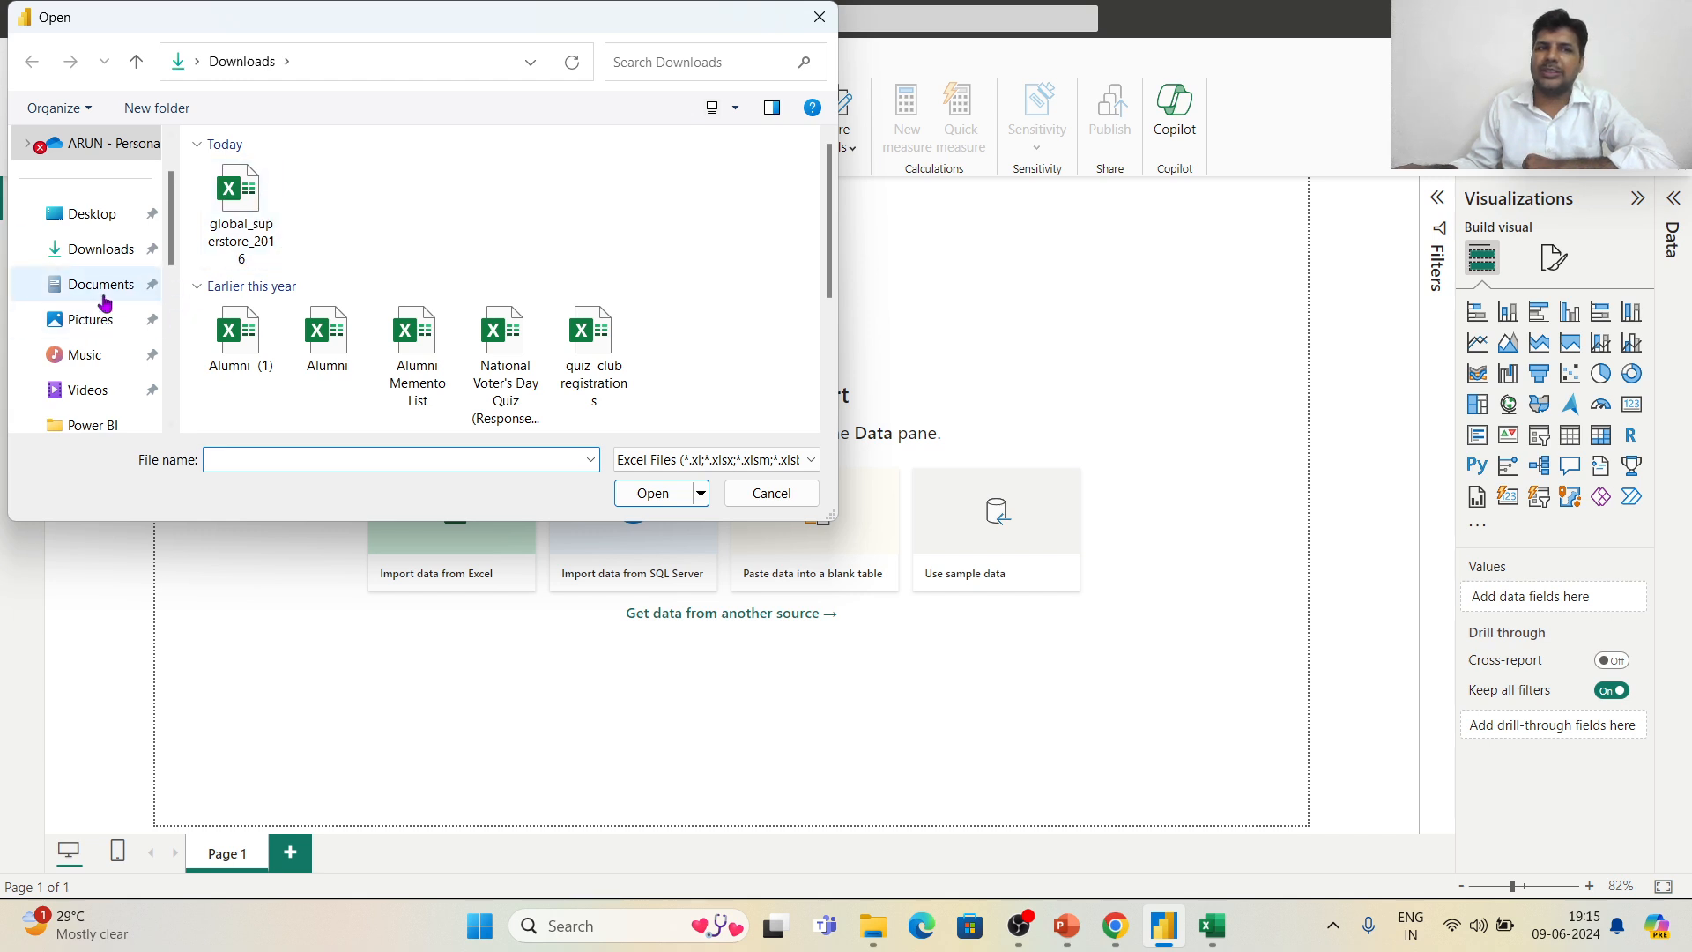
left_click(254, 232)
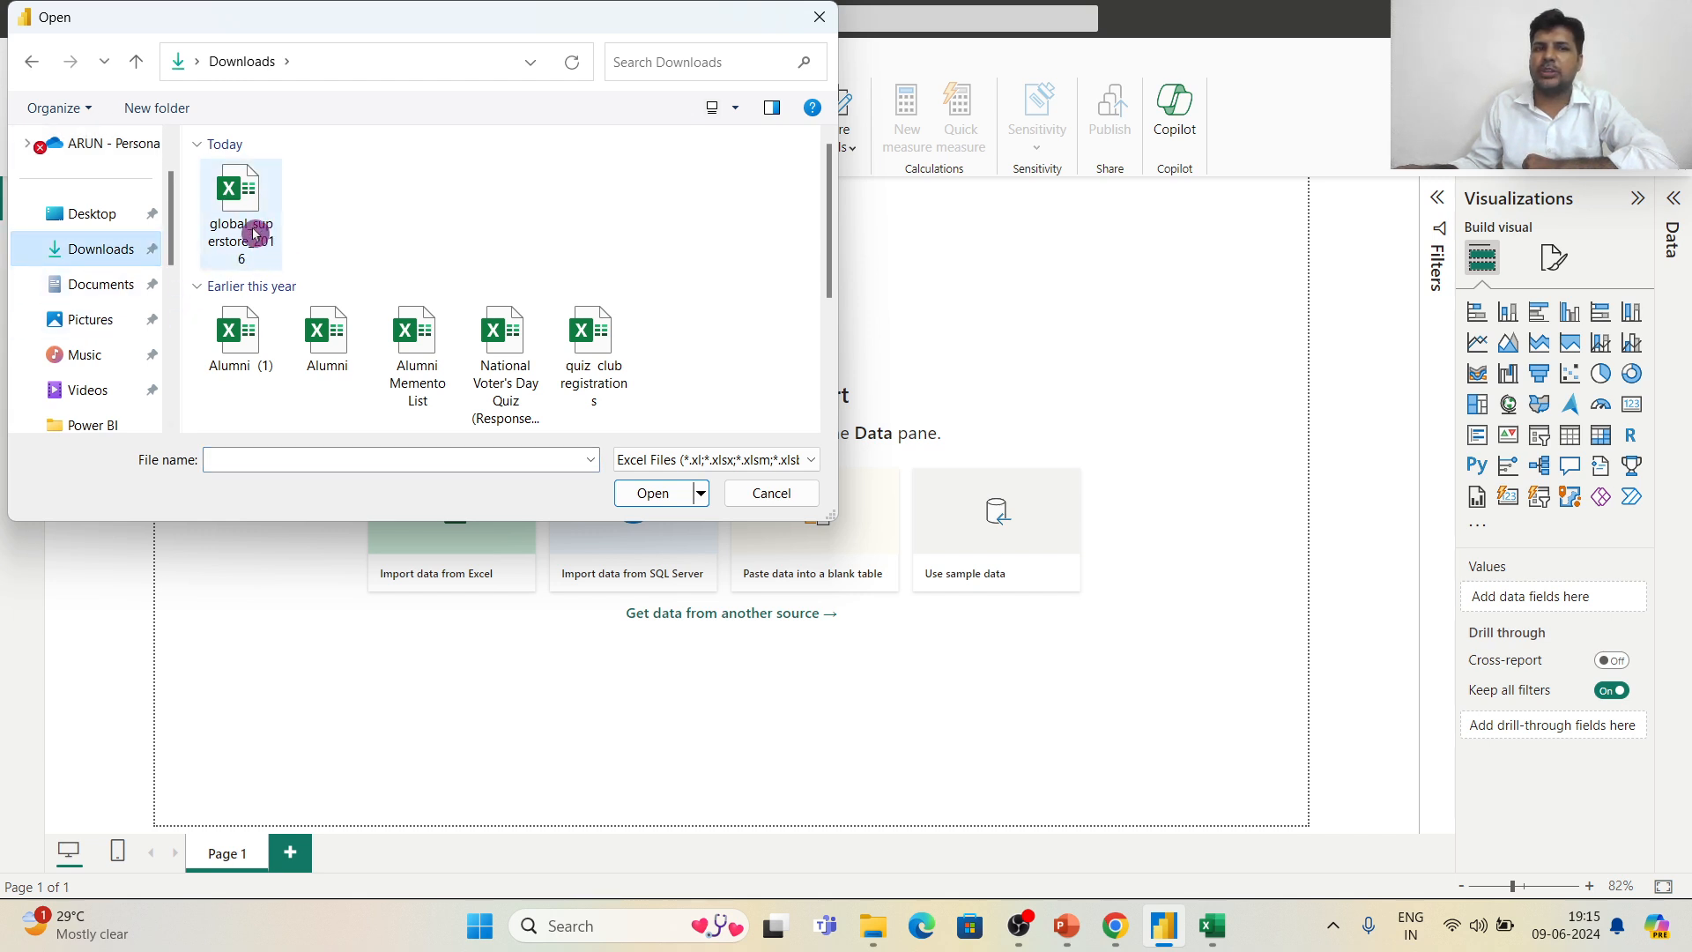
left_click(665, 490)
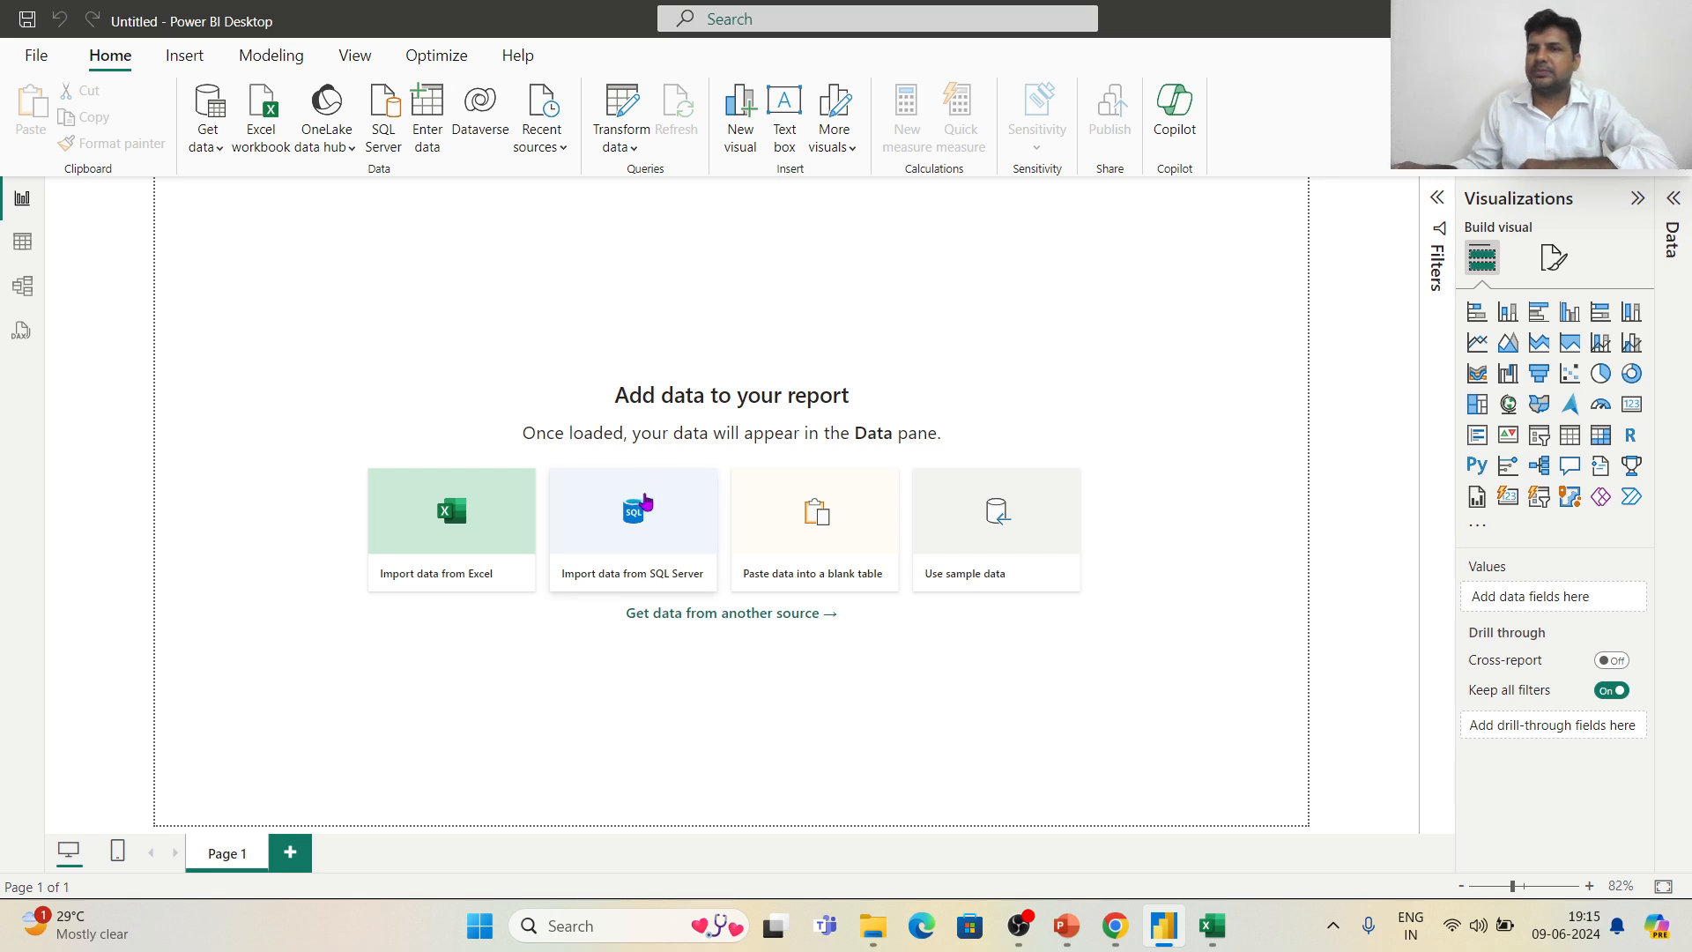
left_click(649, 494)
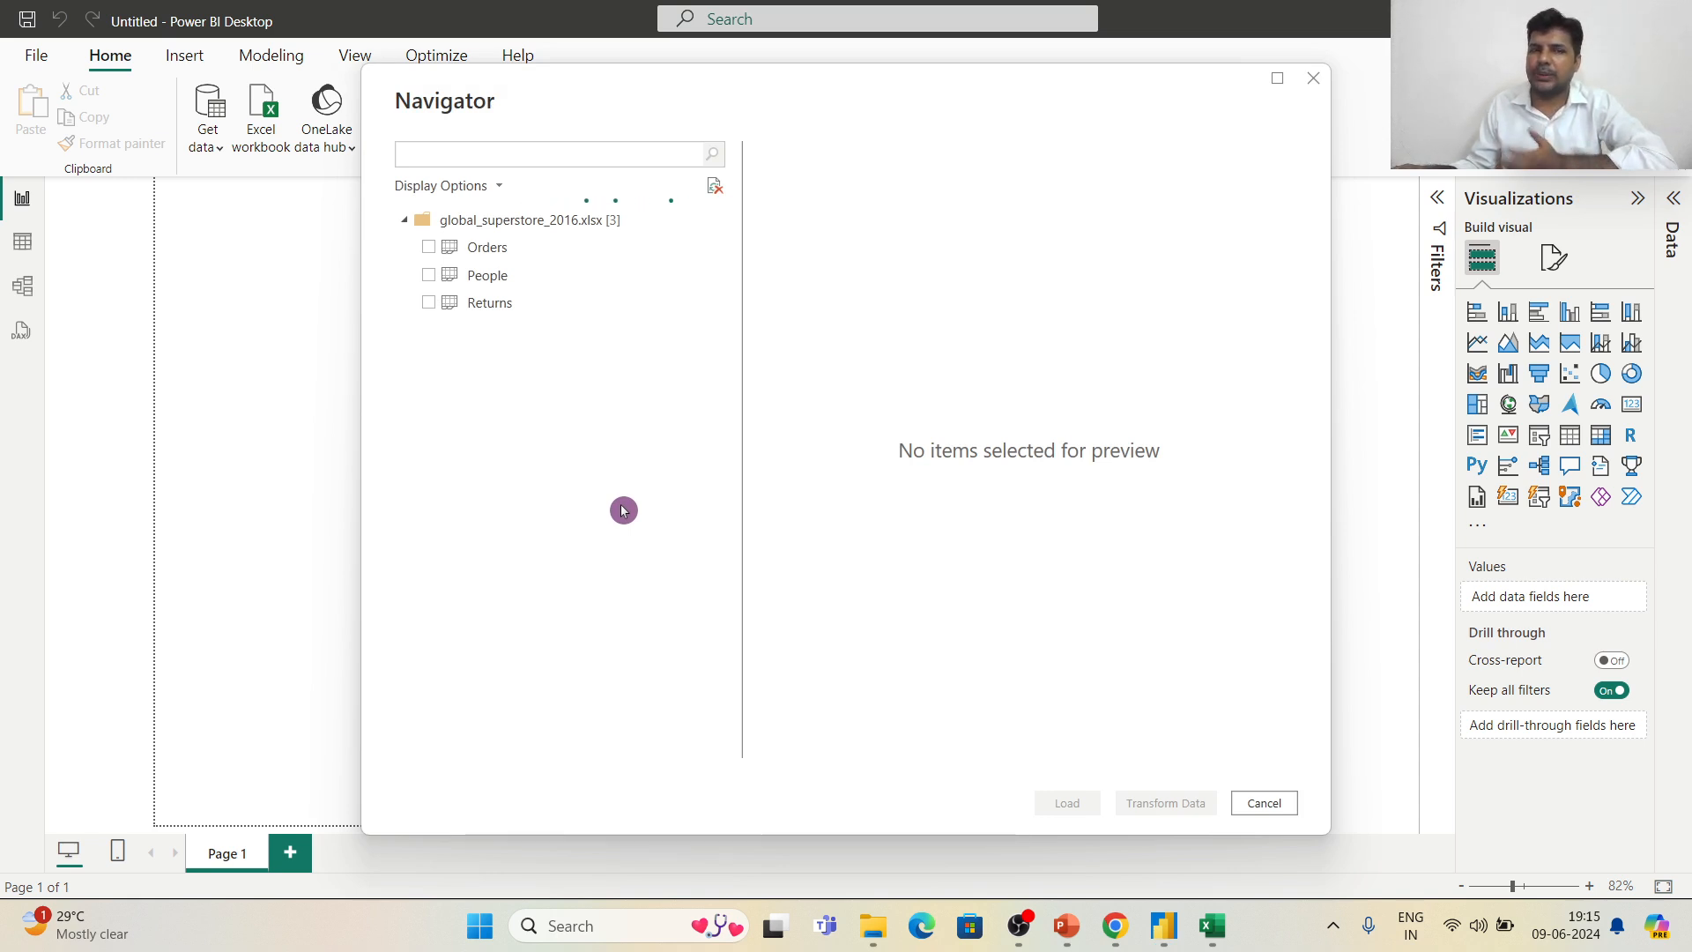
Step: Select the Orders, People and Returns tables and bring them into Power Query Editor for transformation
left_click(429, 250)
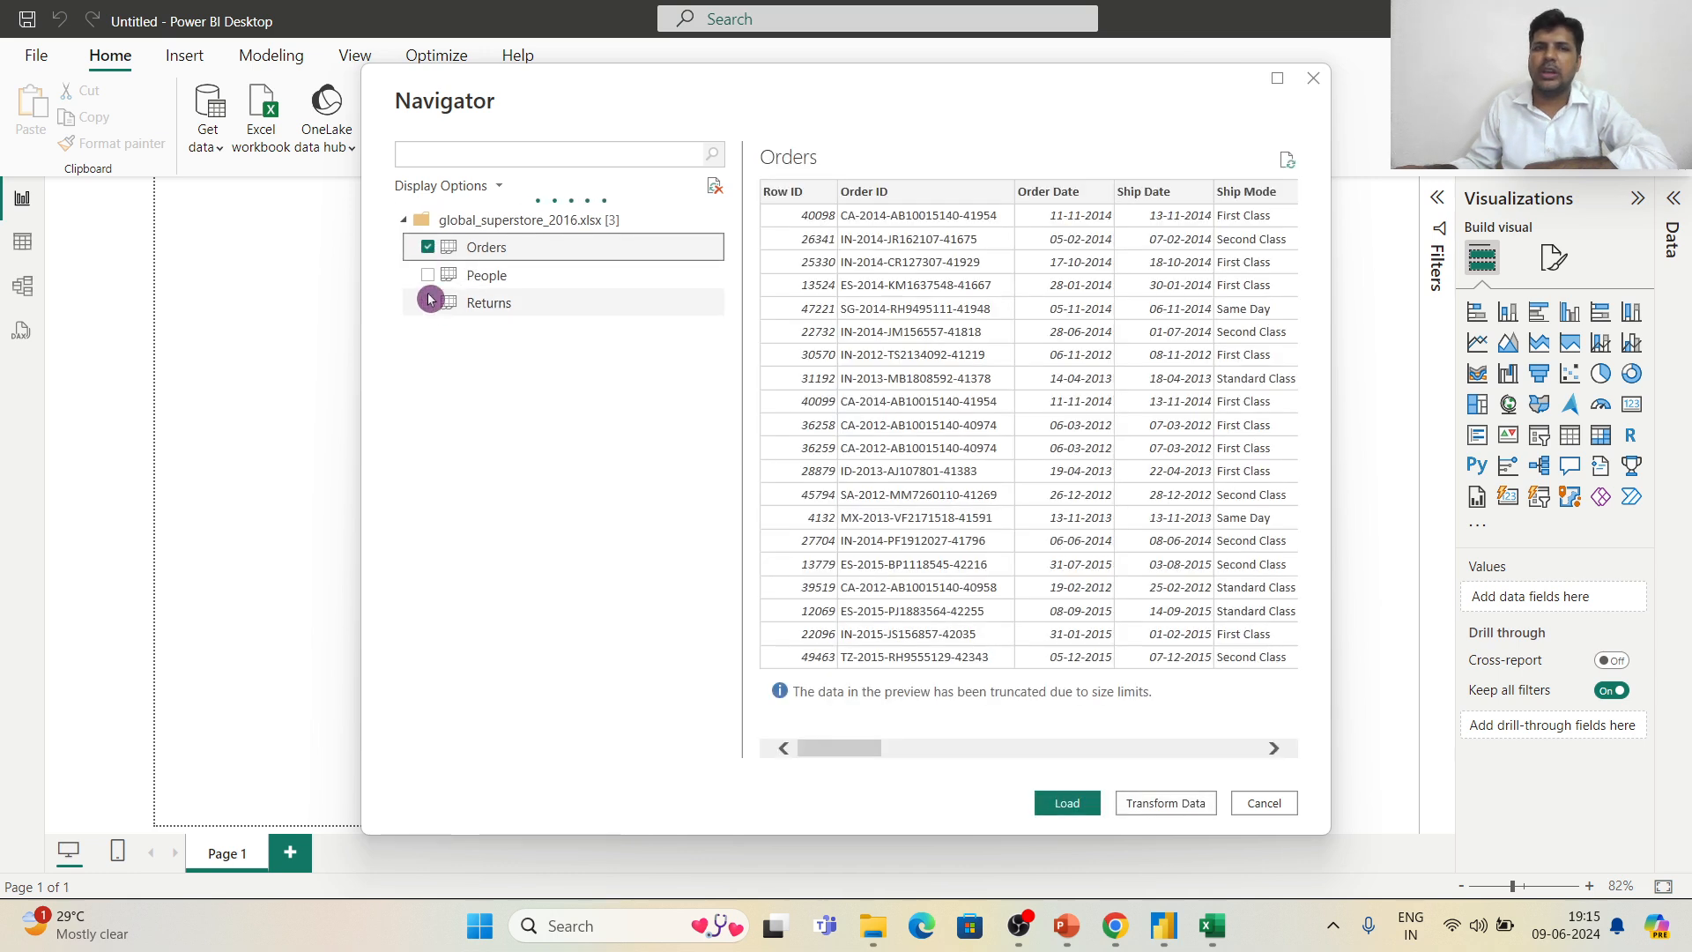
left_click(429, 275)
left_click(429, 302)
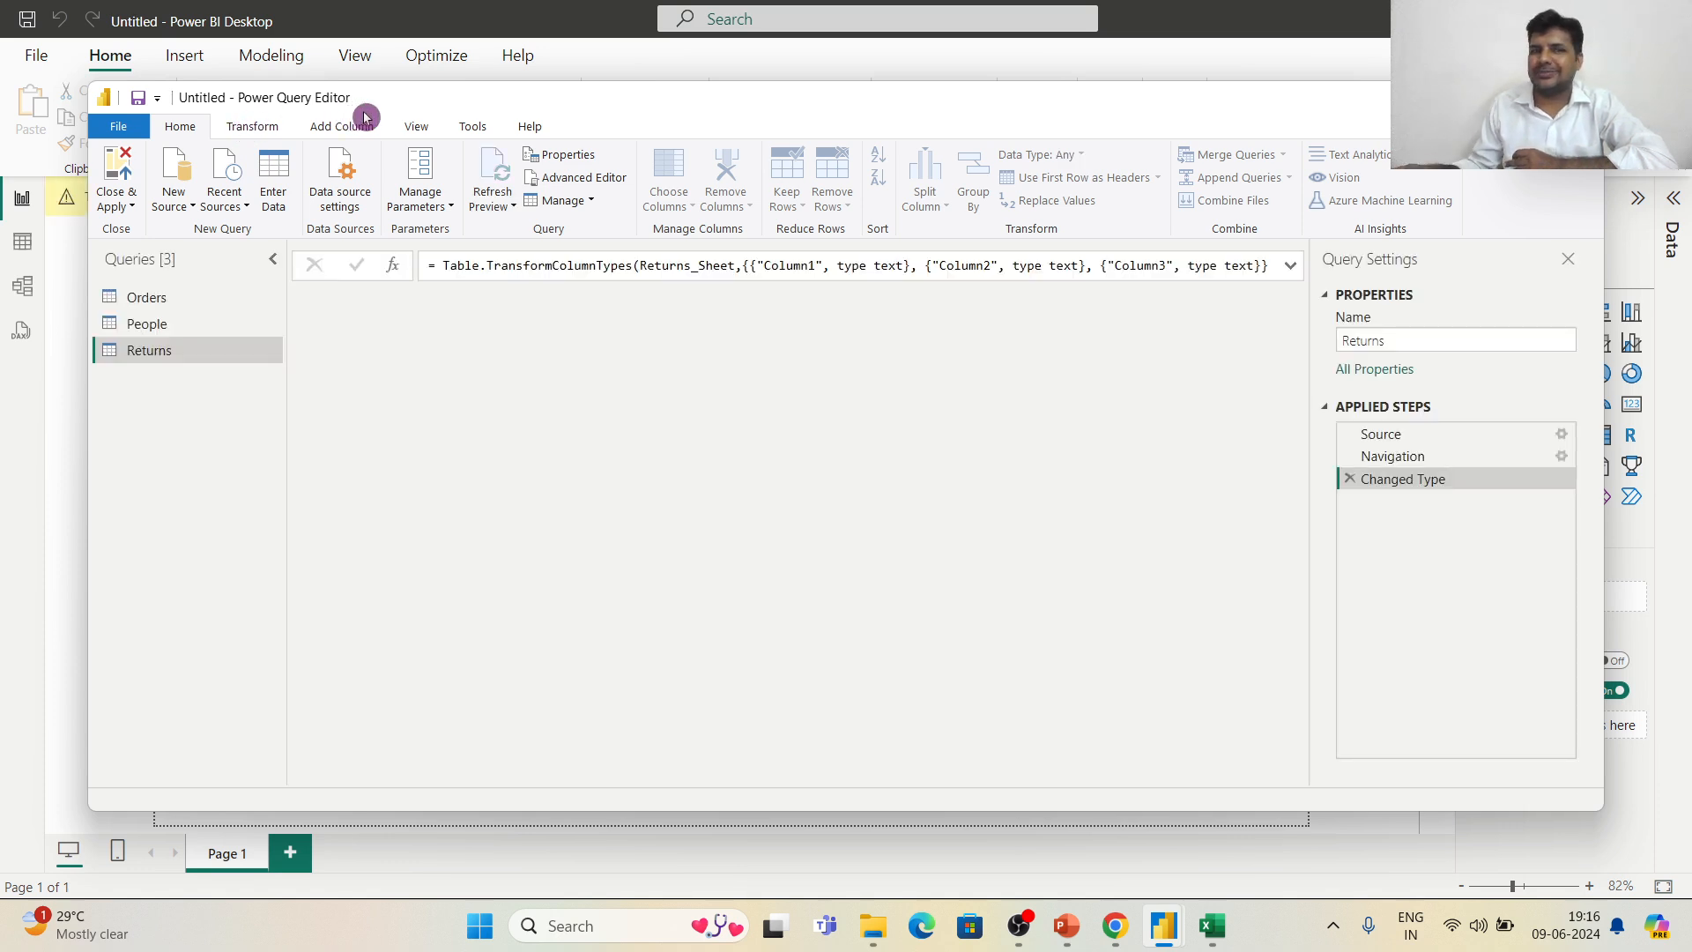
Step: Remove the Region column from the Orders query
left_click(163, 298)
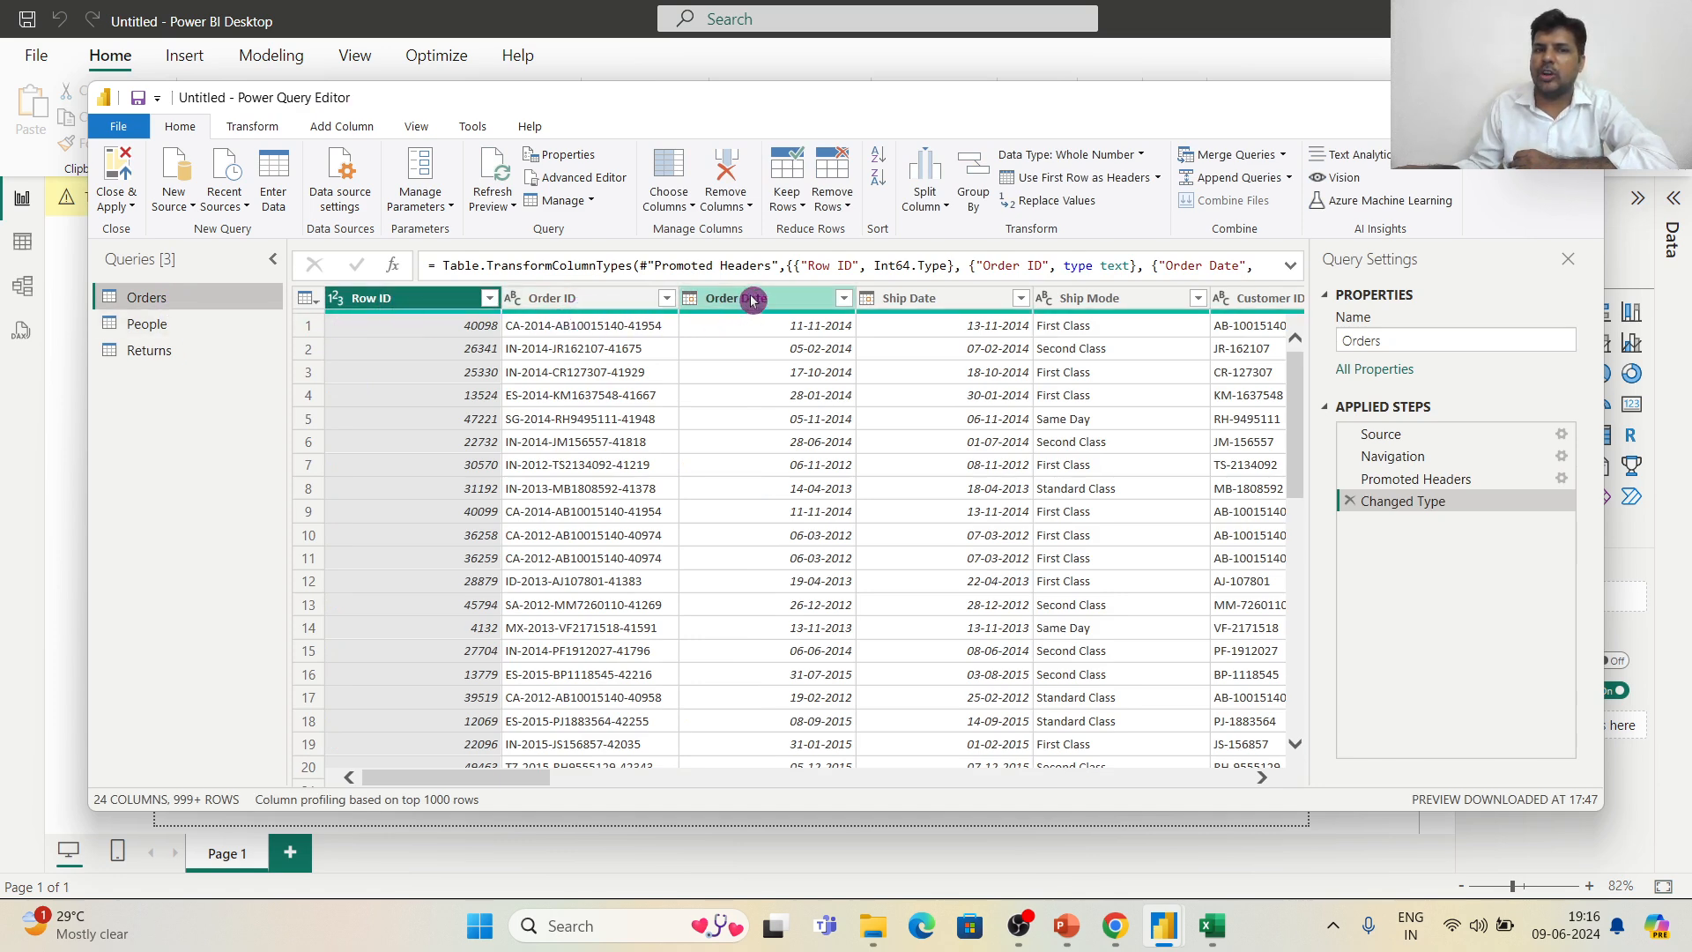
left_click(1265, 778)
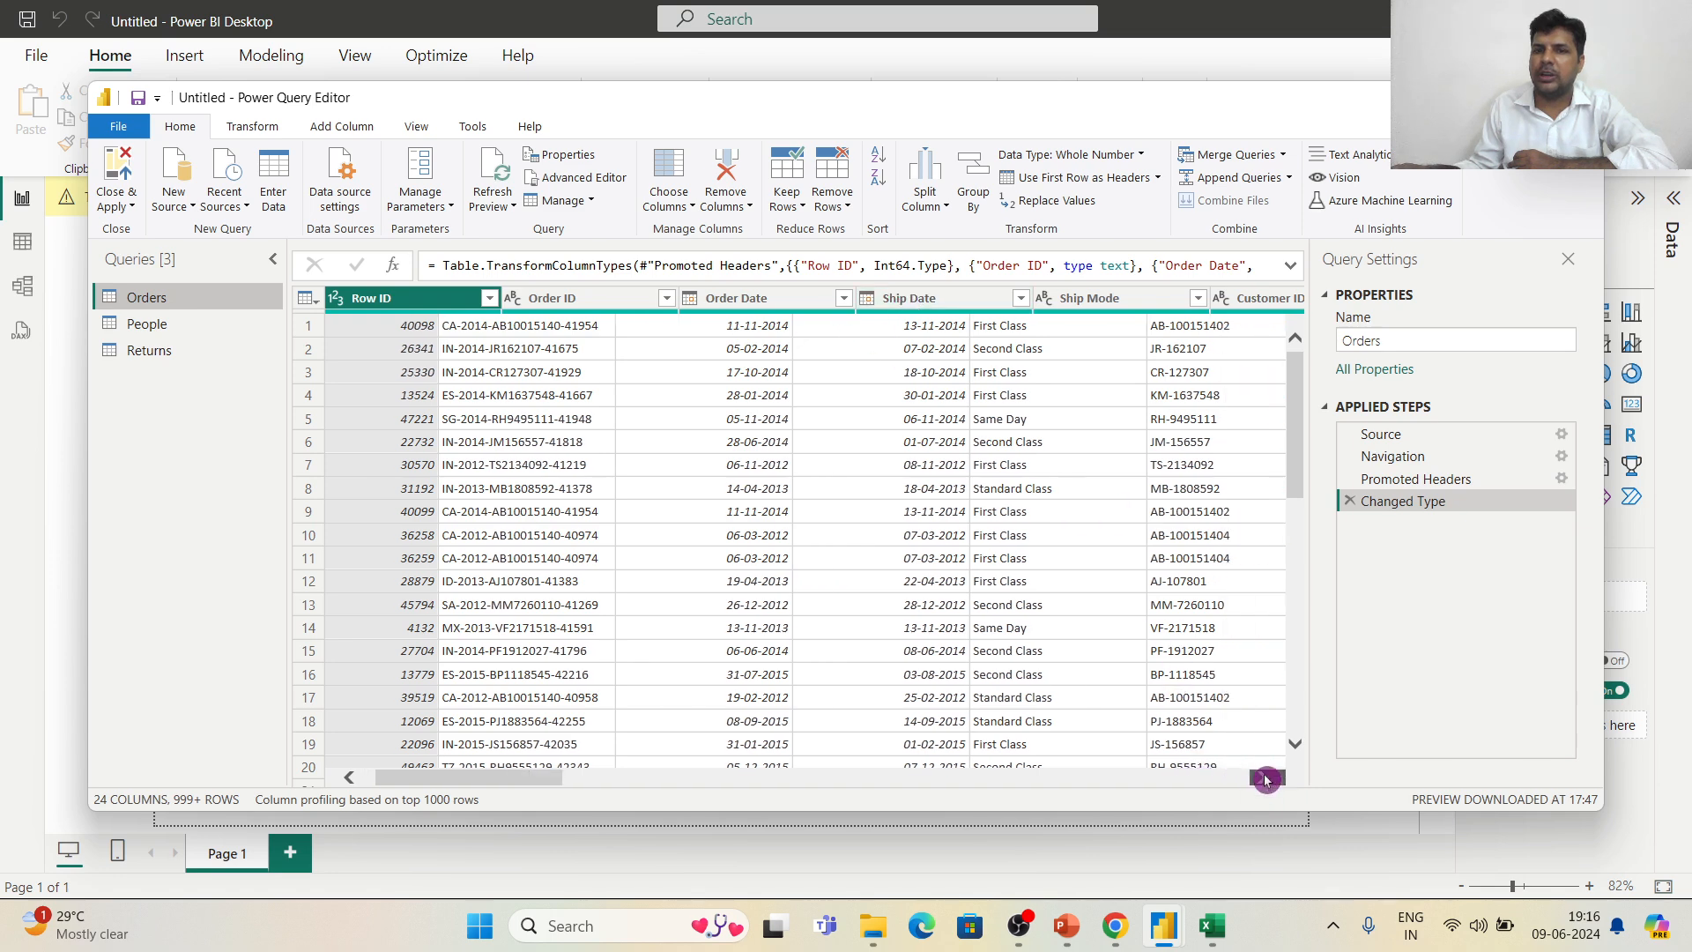
left_click_drag(1265, 778, 1265, 780)
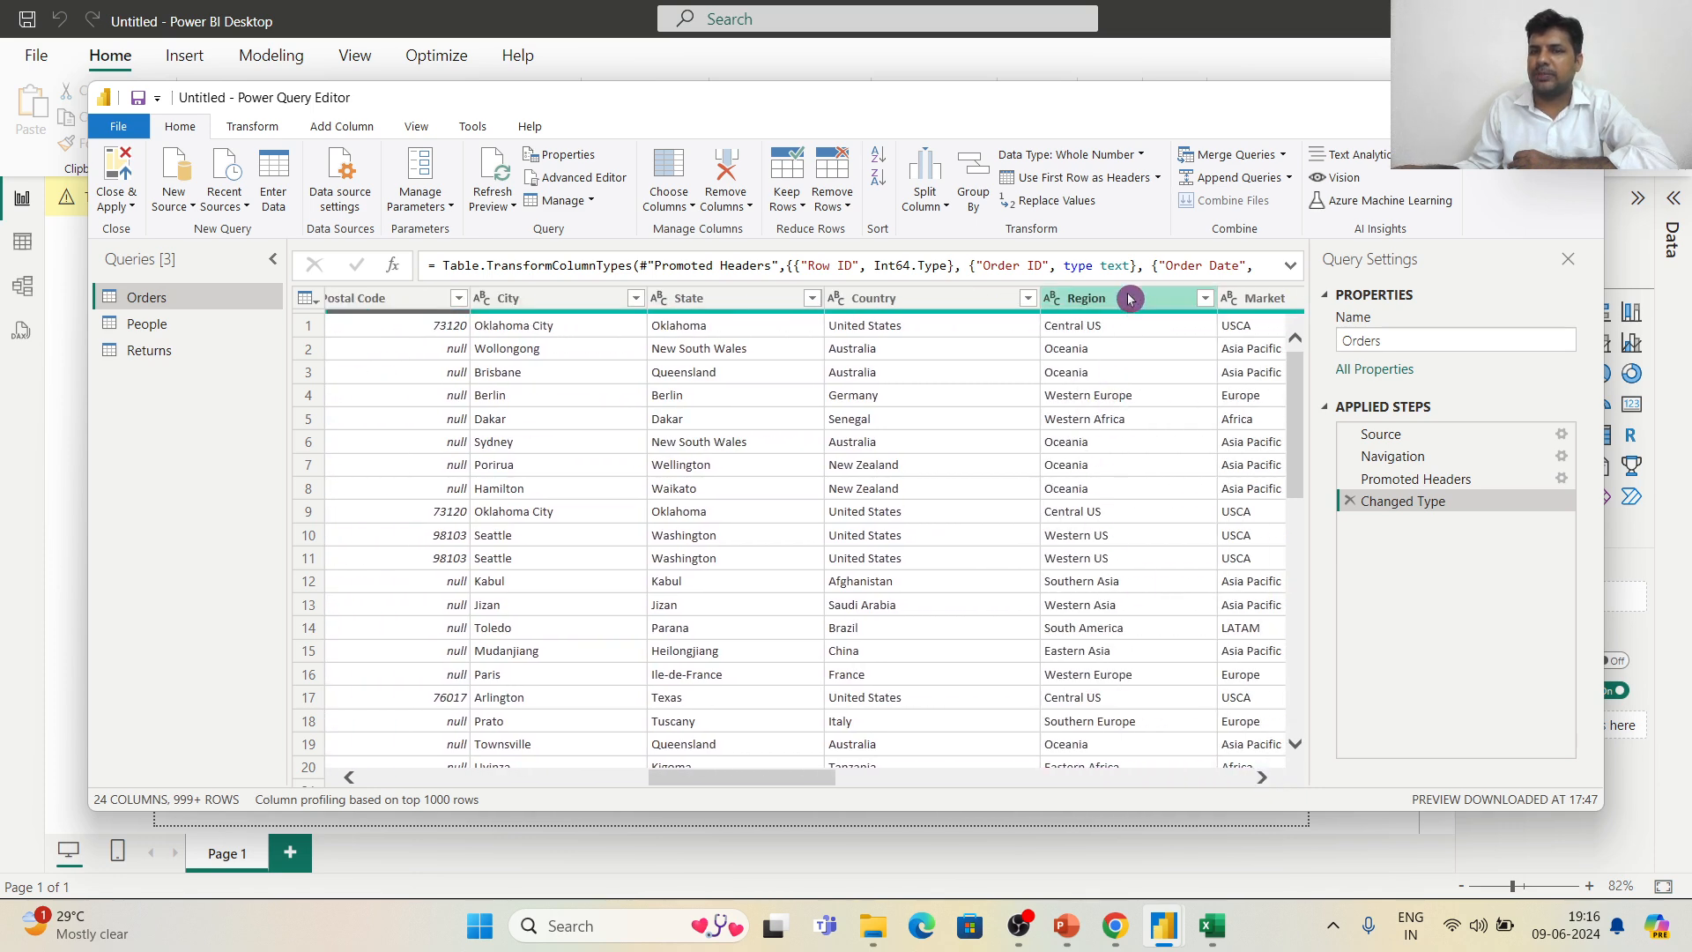
left_click(1261, 780)
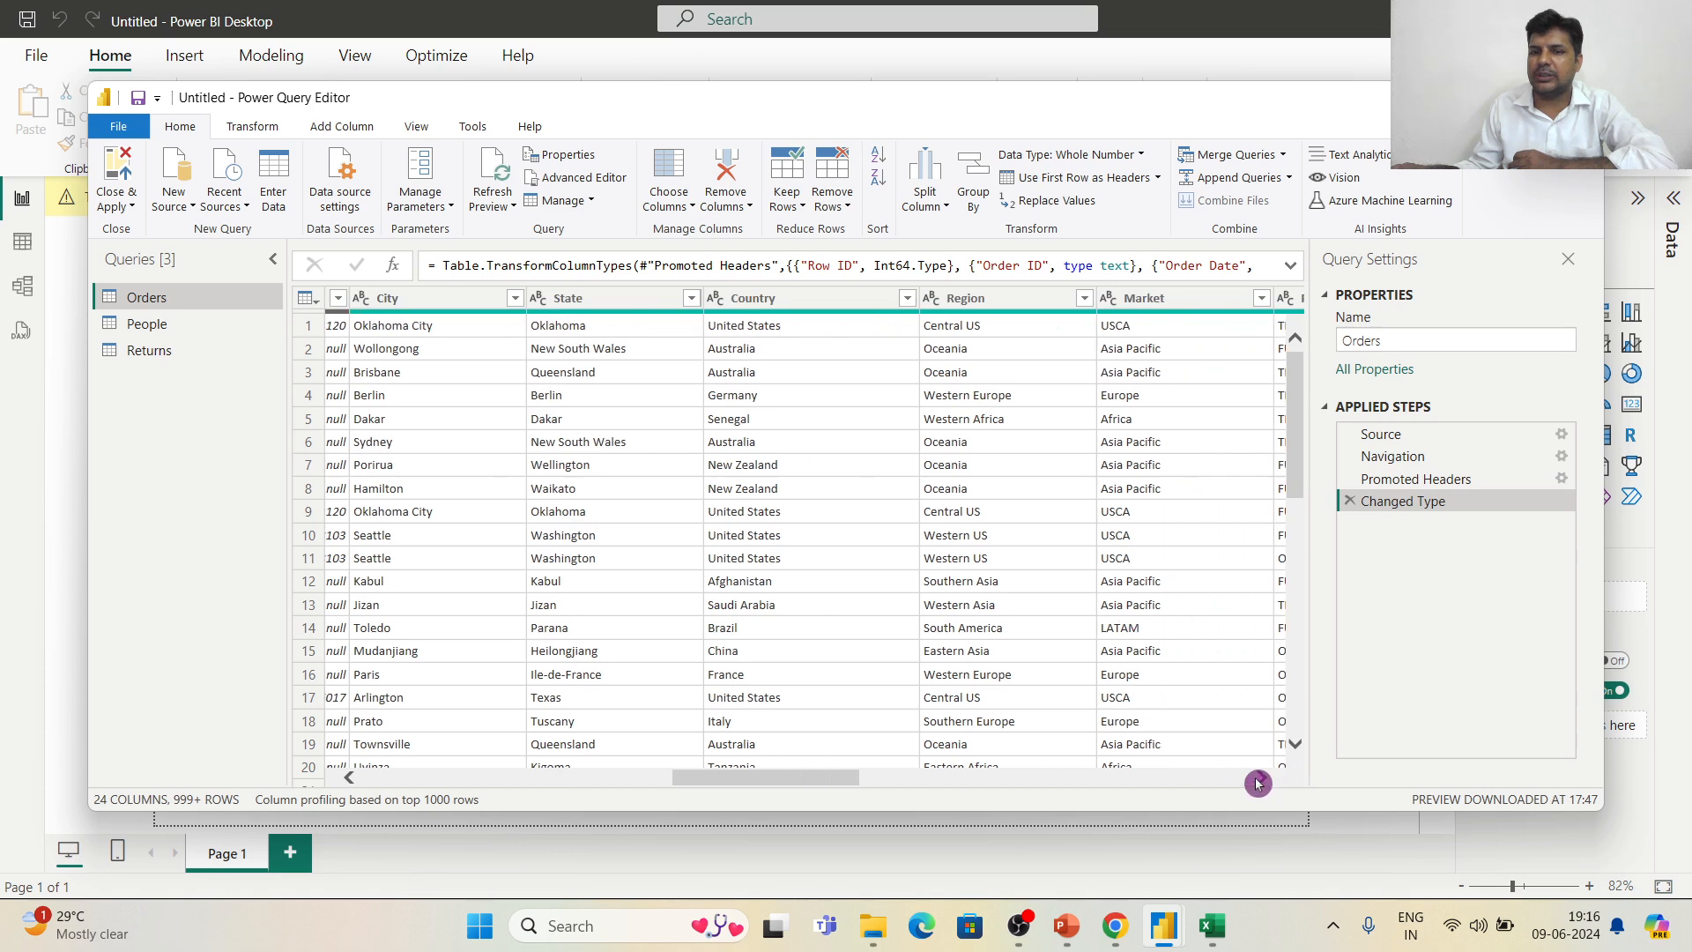
right_click(984, 303)
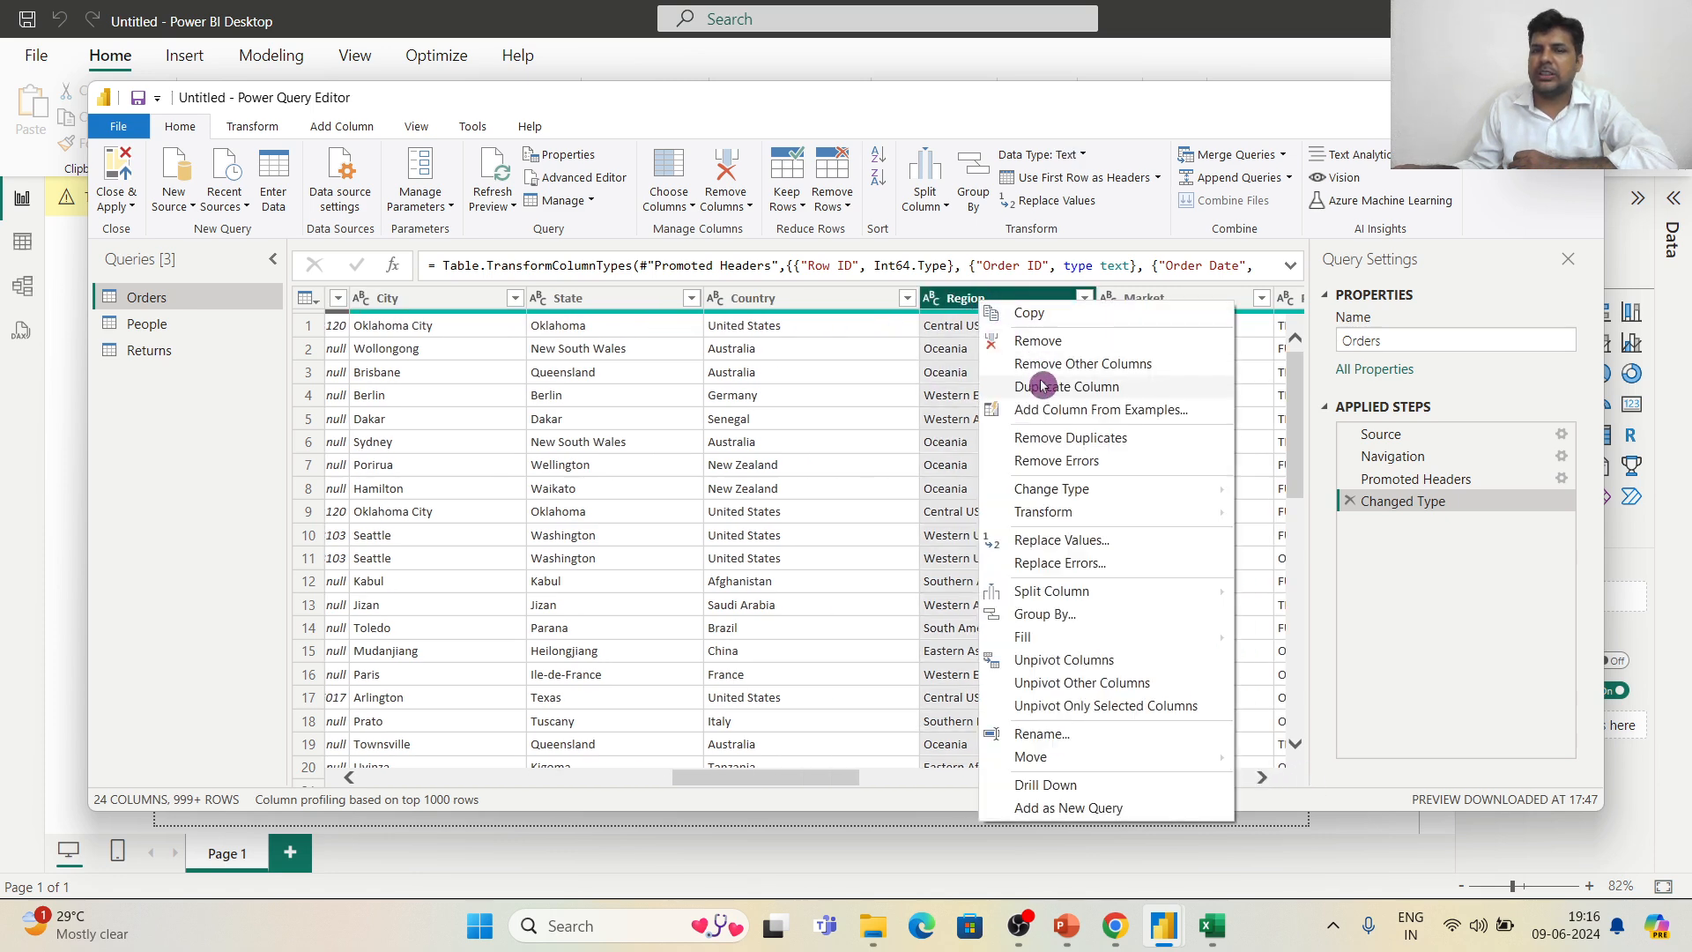
left_click(1051, 350)
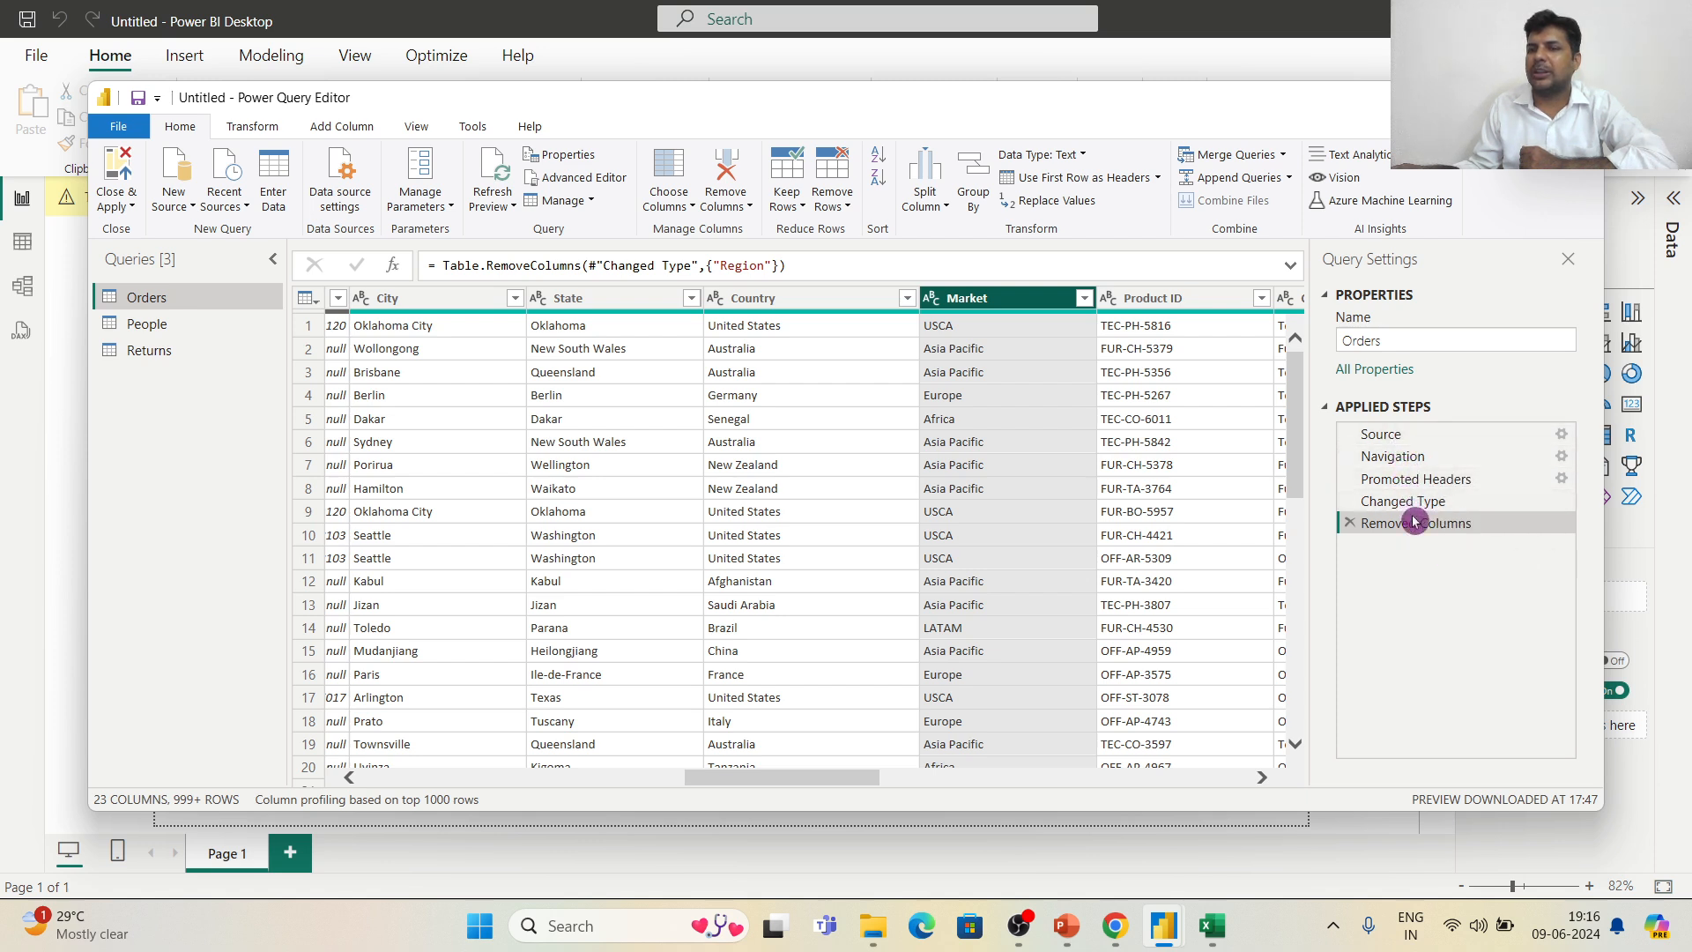
Step: Use the first row as headers in both the People and Returns queries
left_click(141, 326)
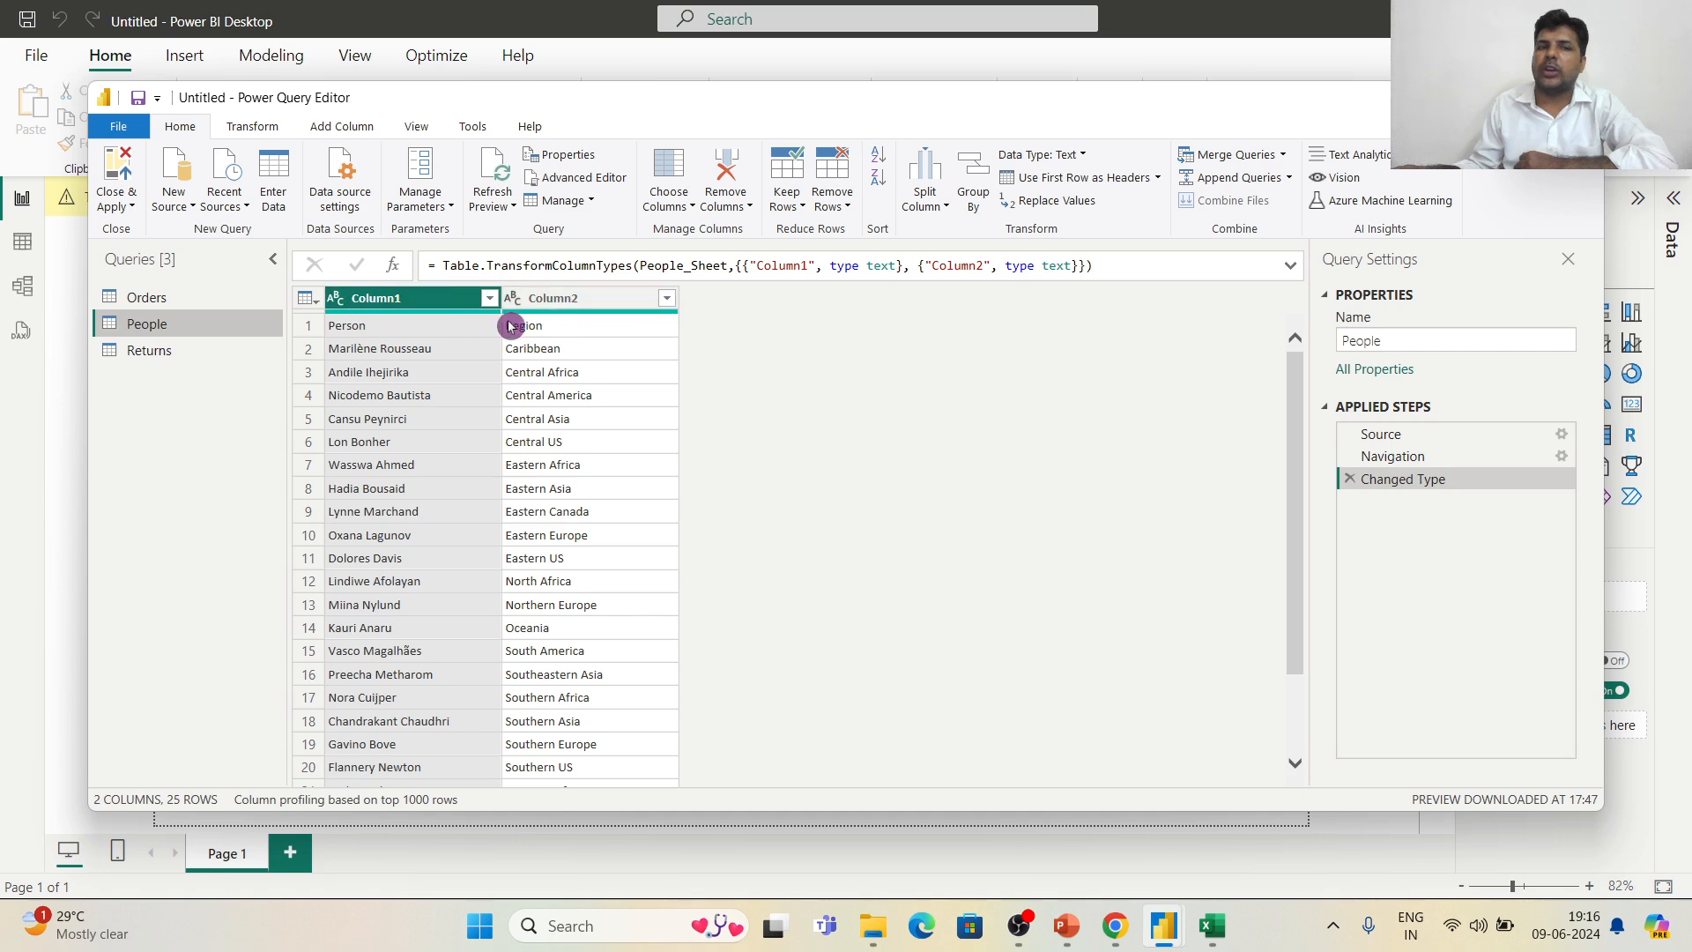
left_click(188, 299)
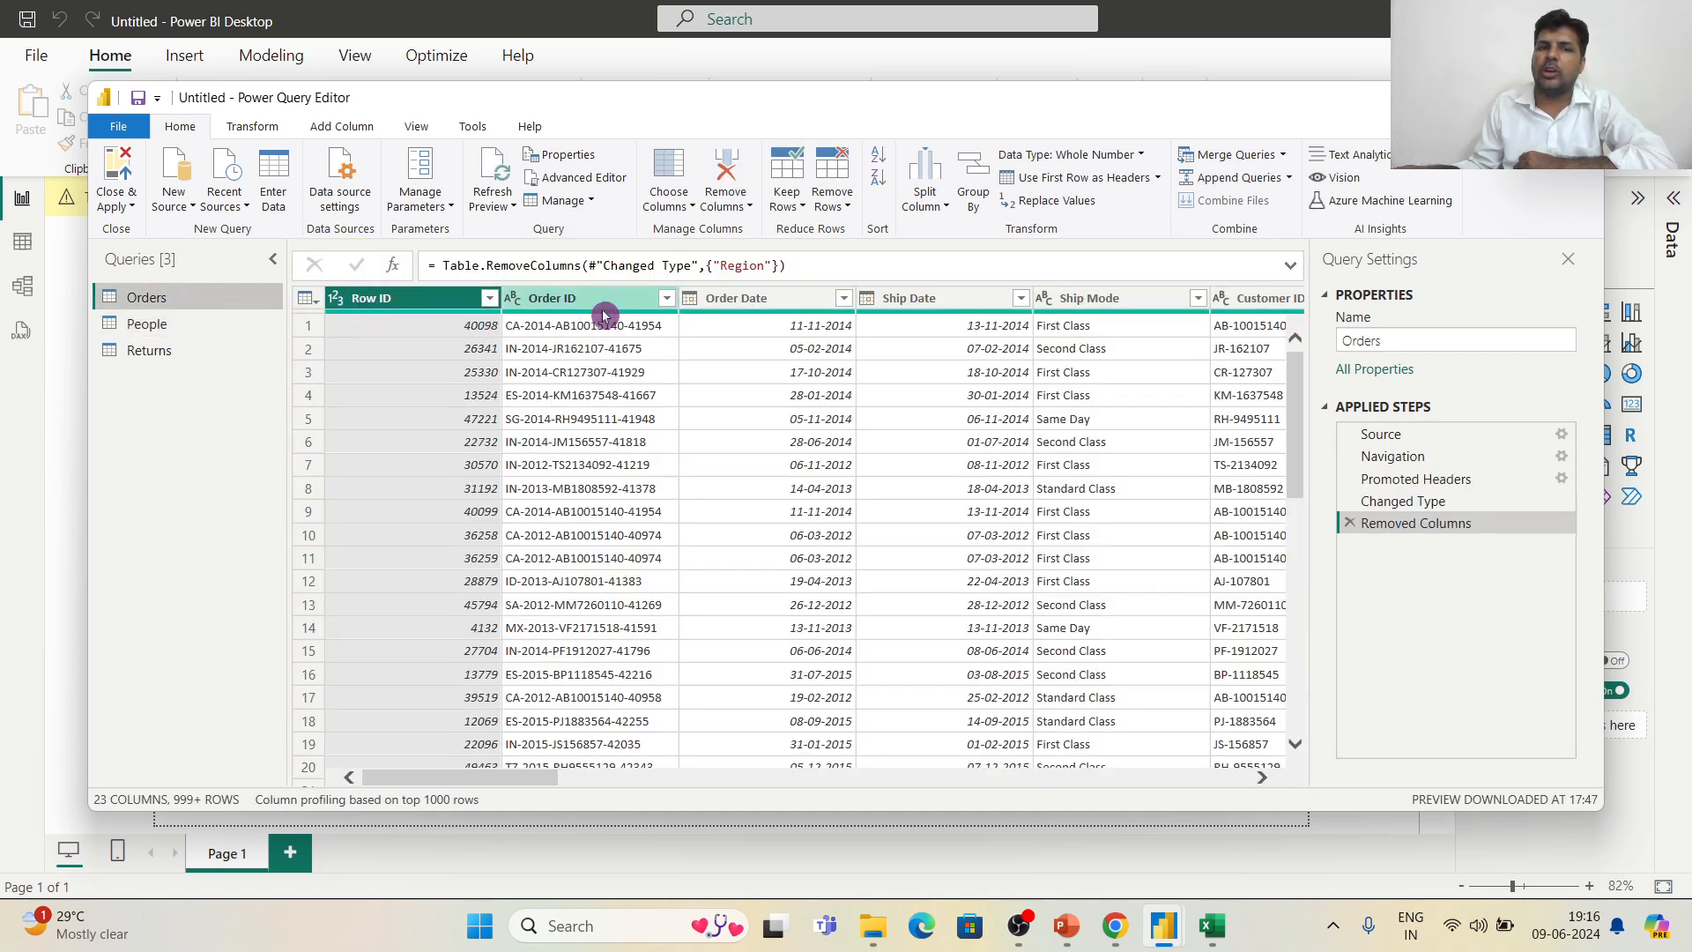
left_click(168, 325)
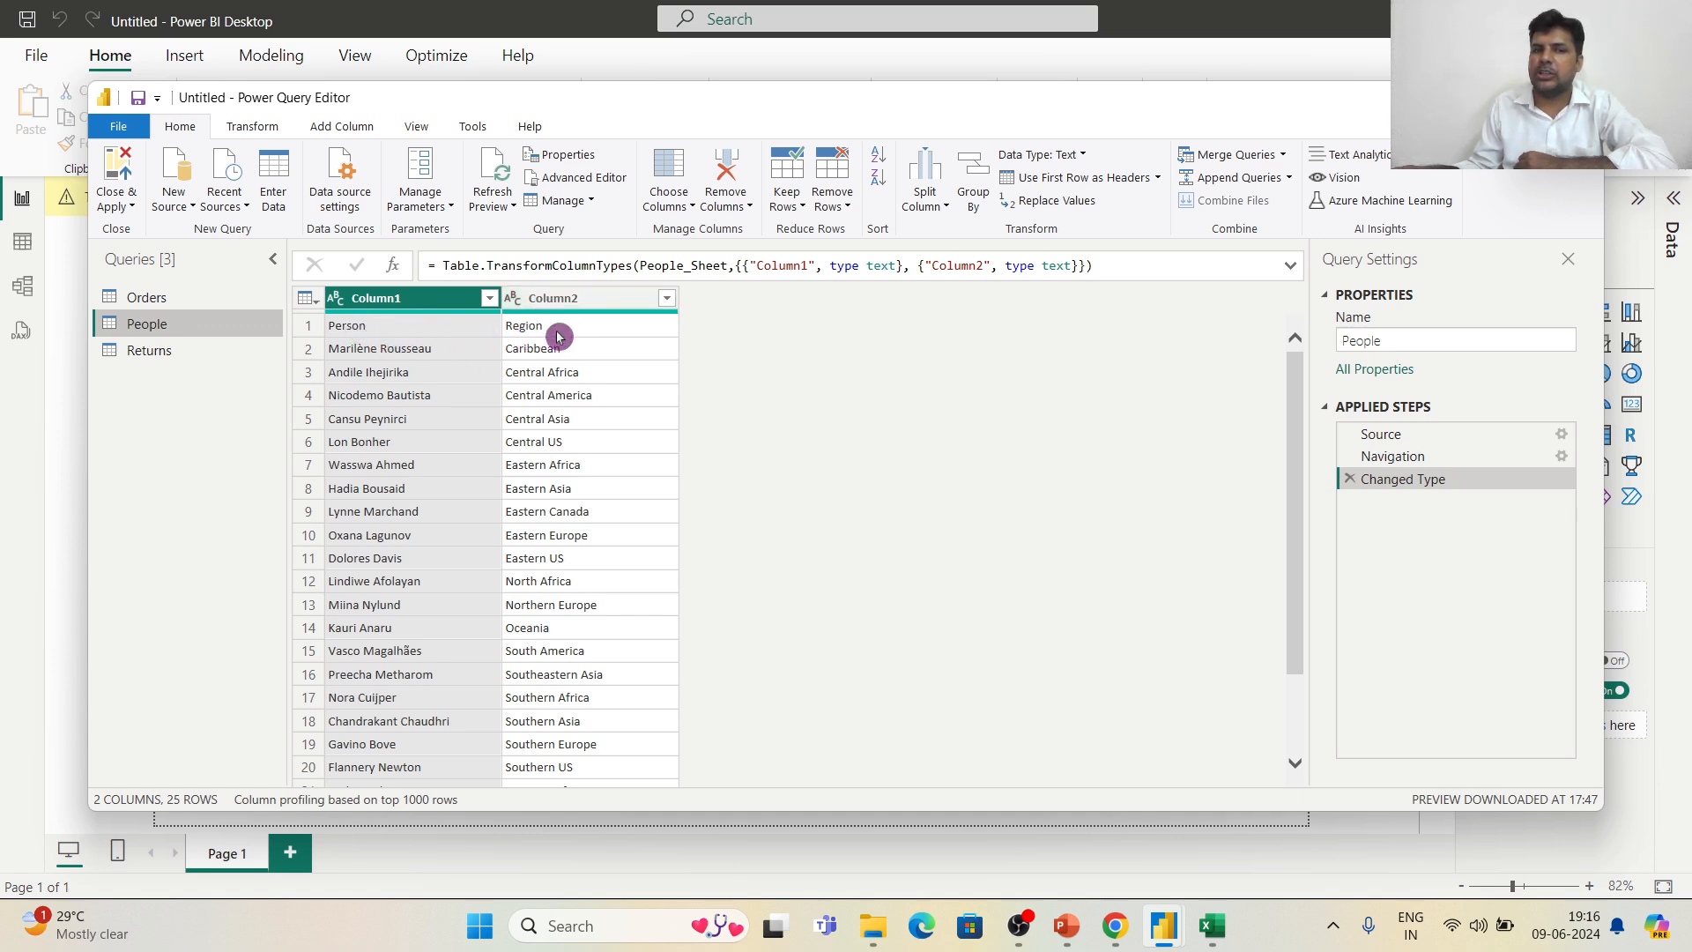
left_click(1112, 186)
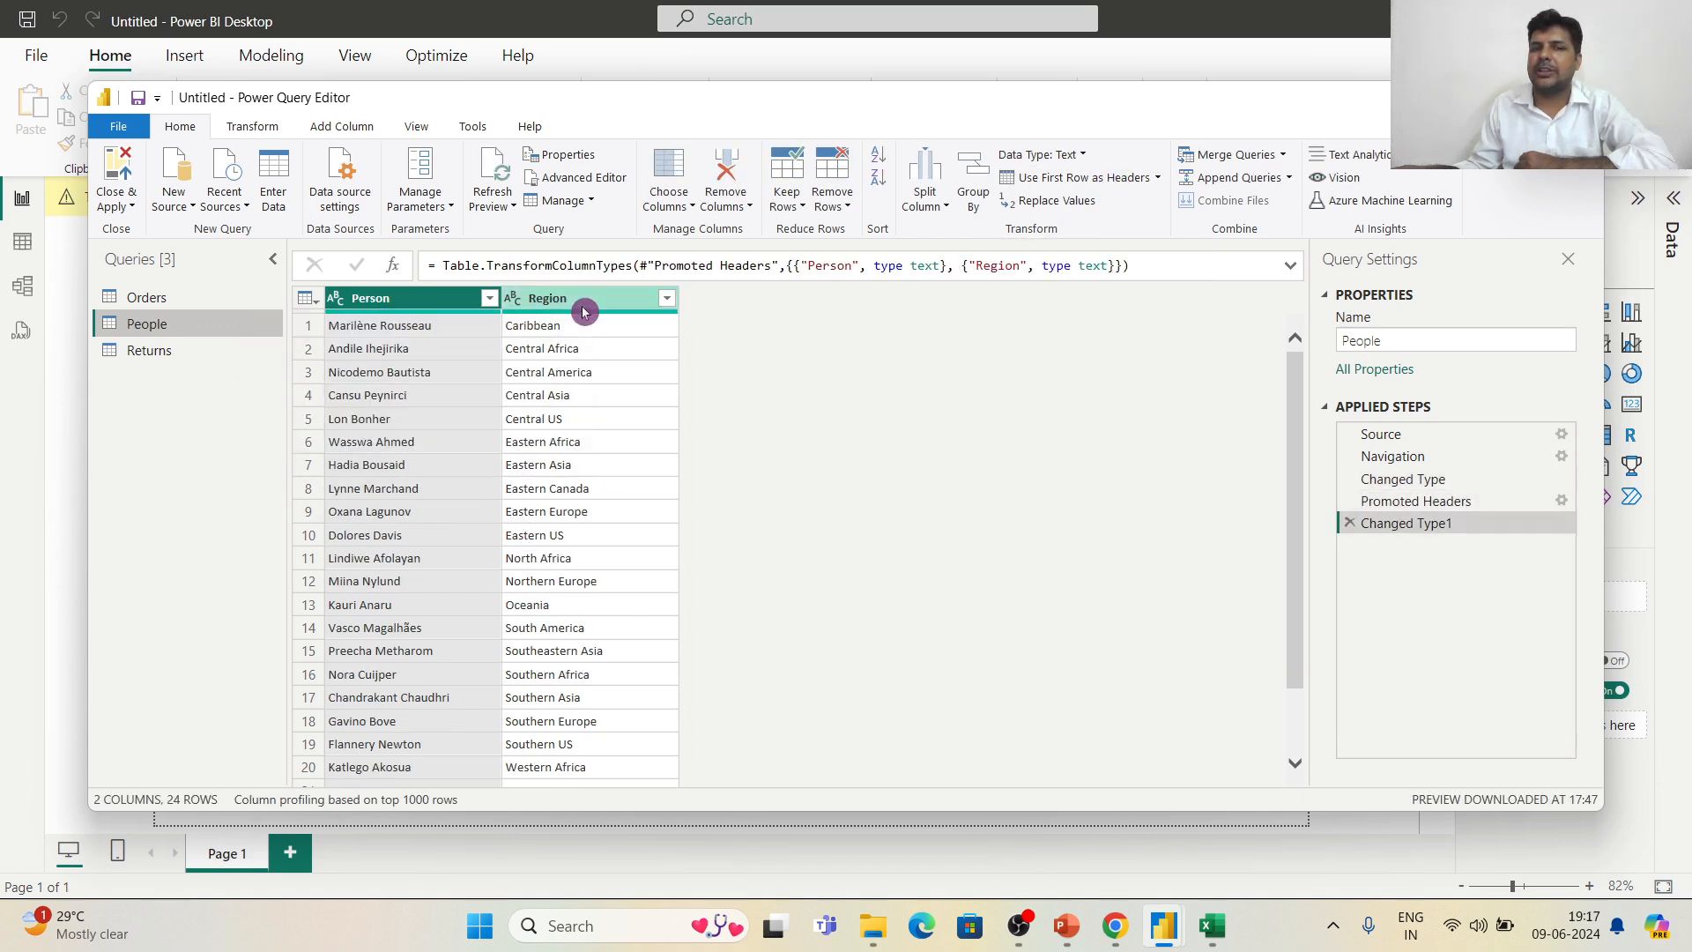
left_click(169, 351)
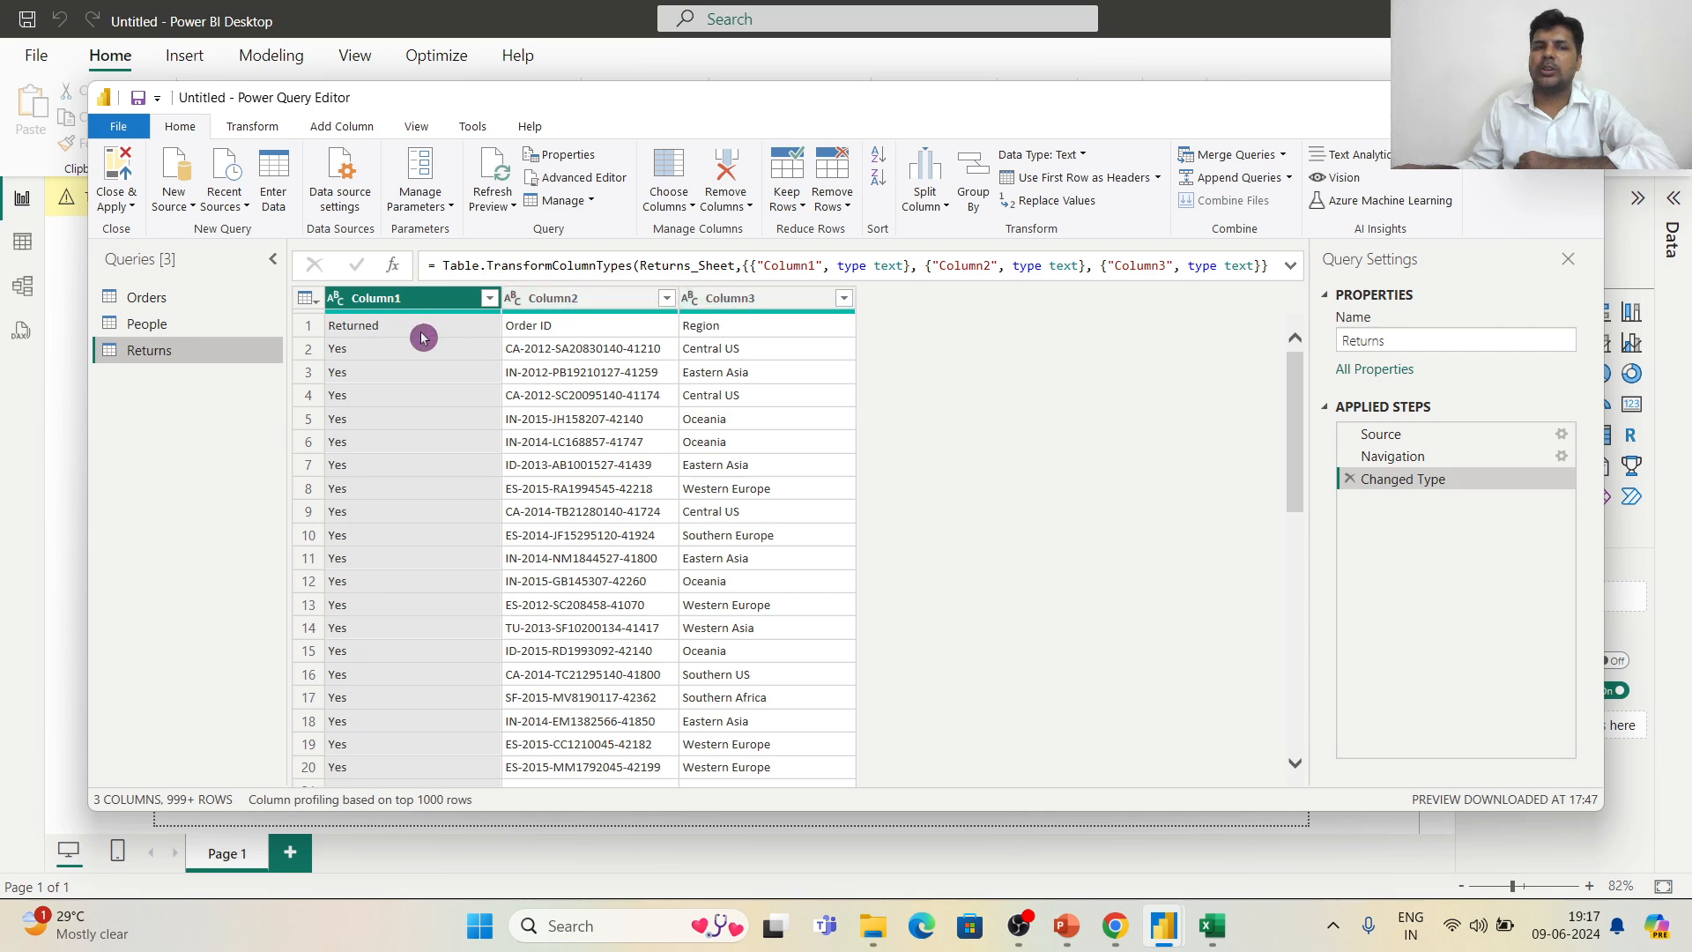
left_click(1067, 186)
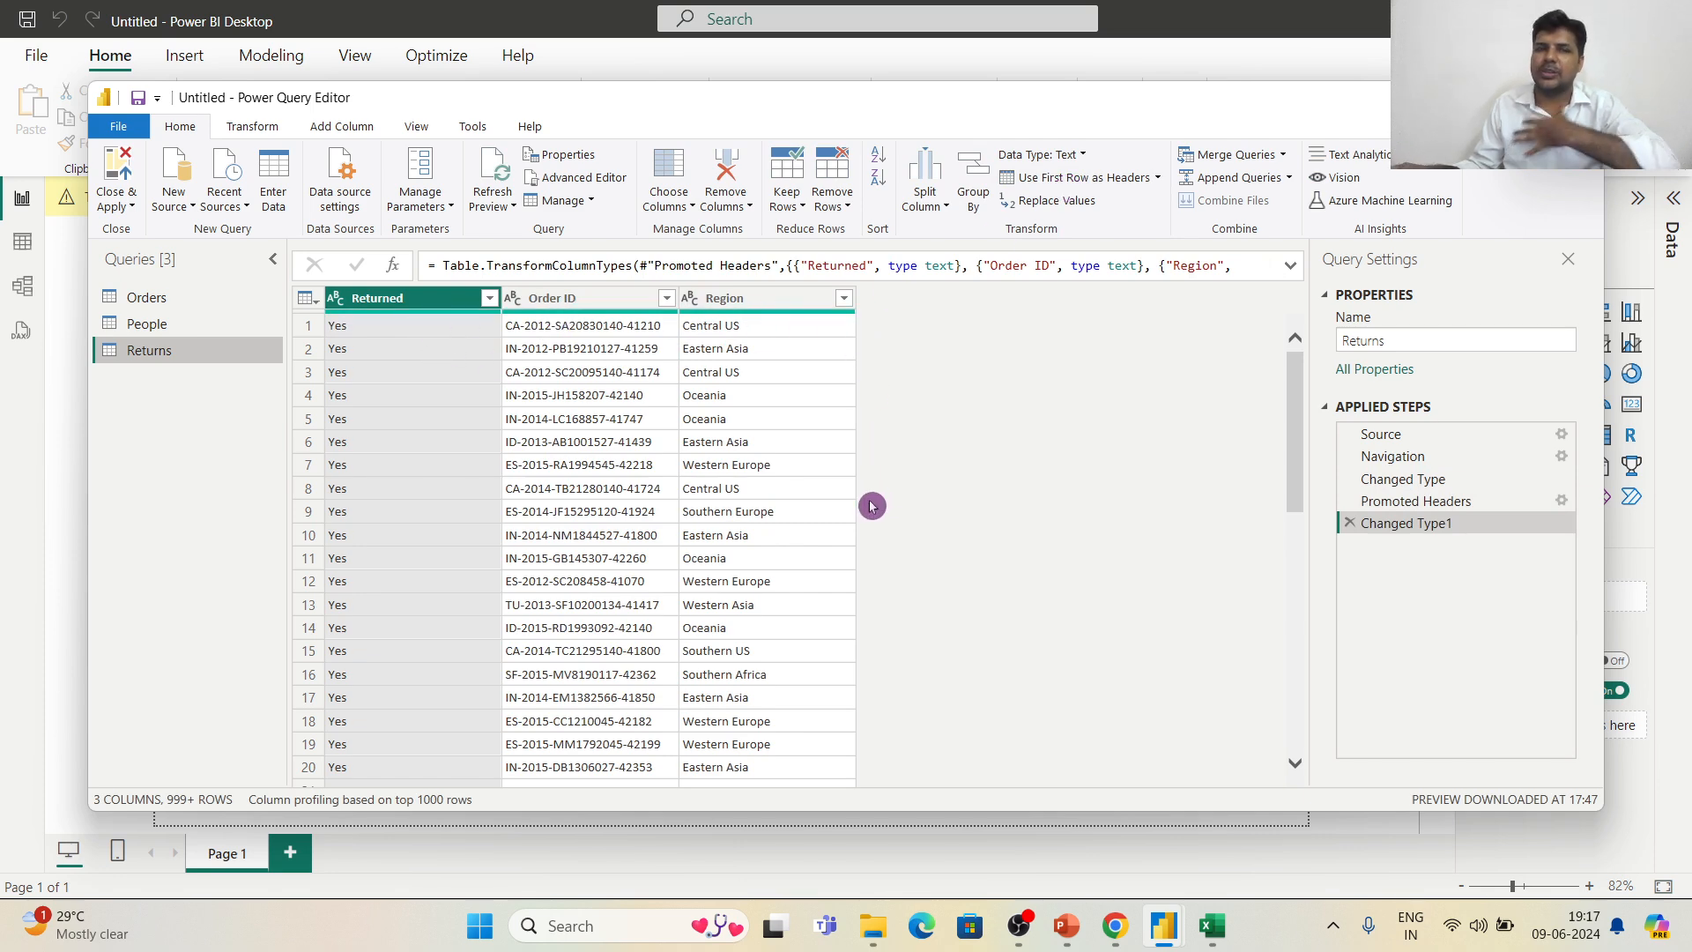
Step: Close Power Query Editor and apply the pending query changes to load the tables into the model
left_click_drag(800, 97, 989, 93)
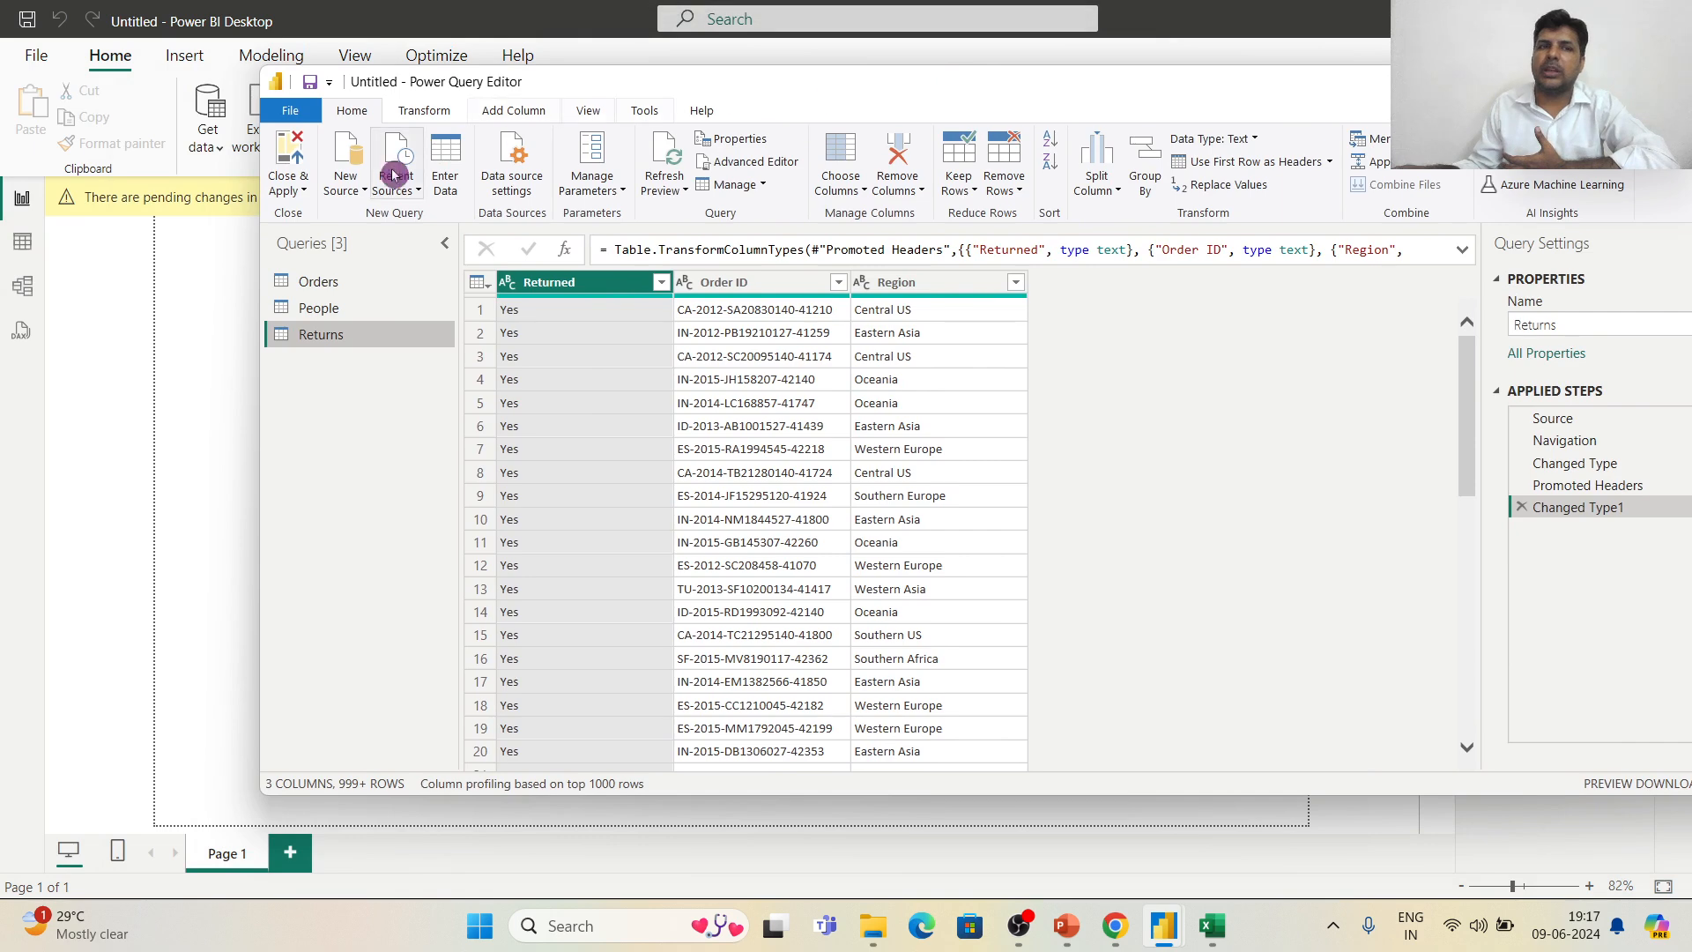
left_click(306, 193)
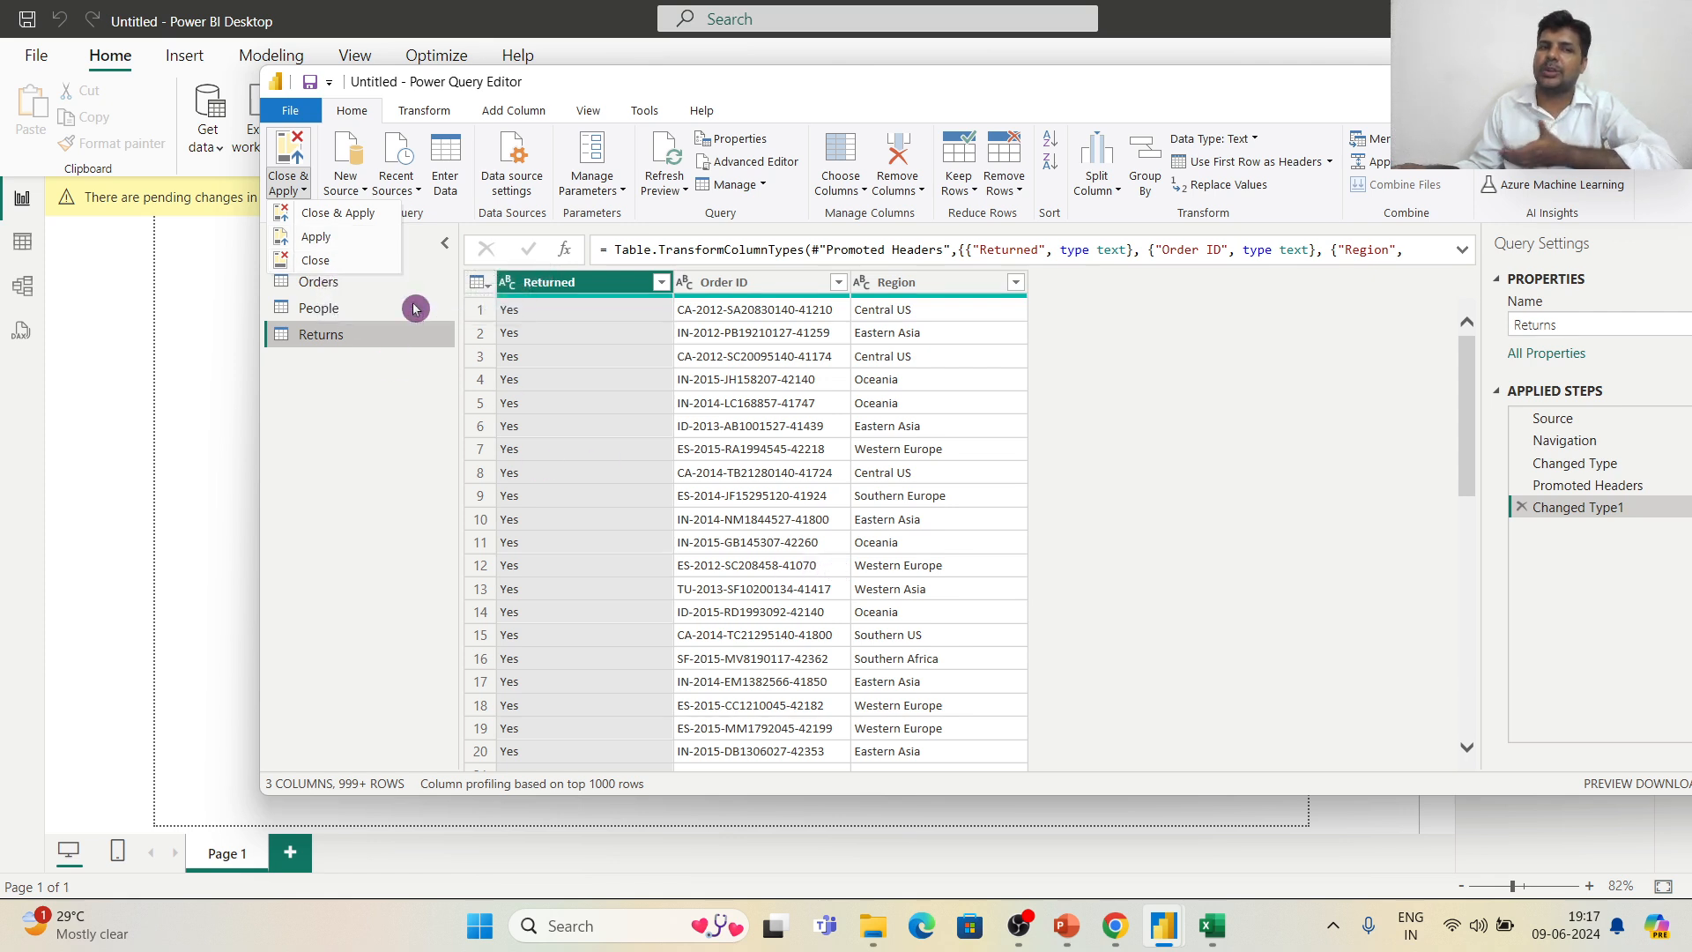
left_click(363, 222)
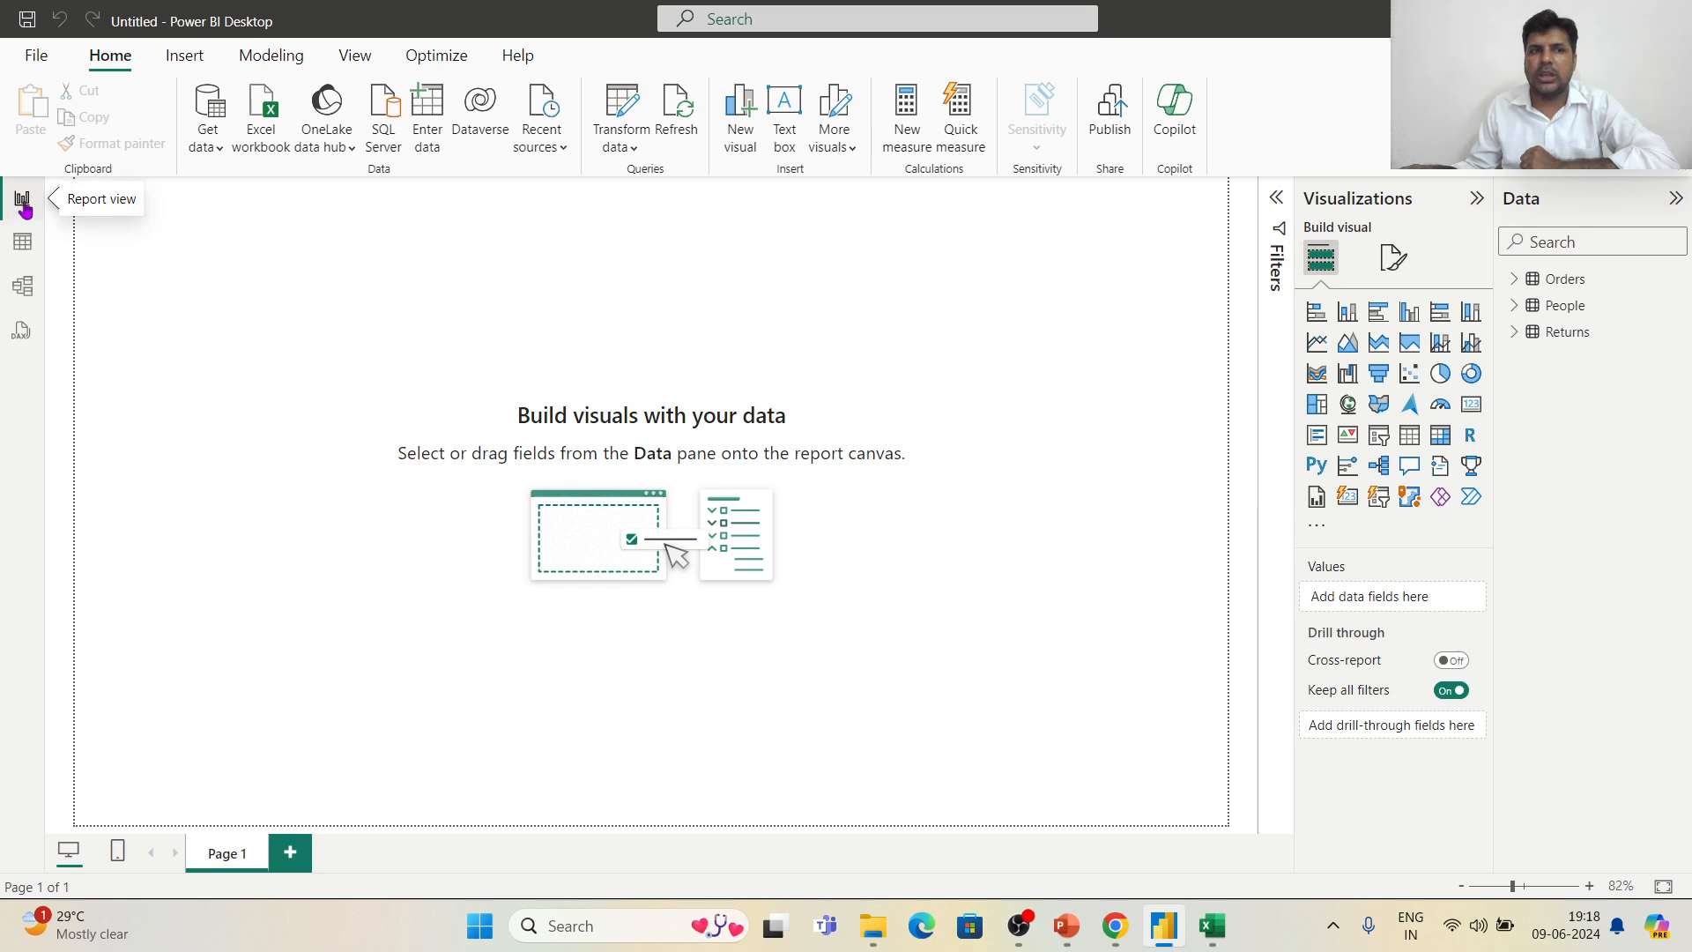
Step: Check the columns of the loaded Orders table in Table view, and return to Report view
left_click(21, 251)
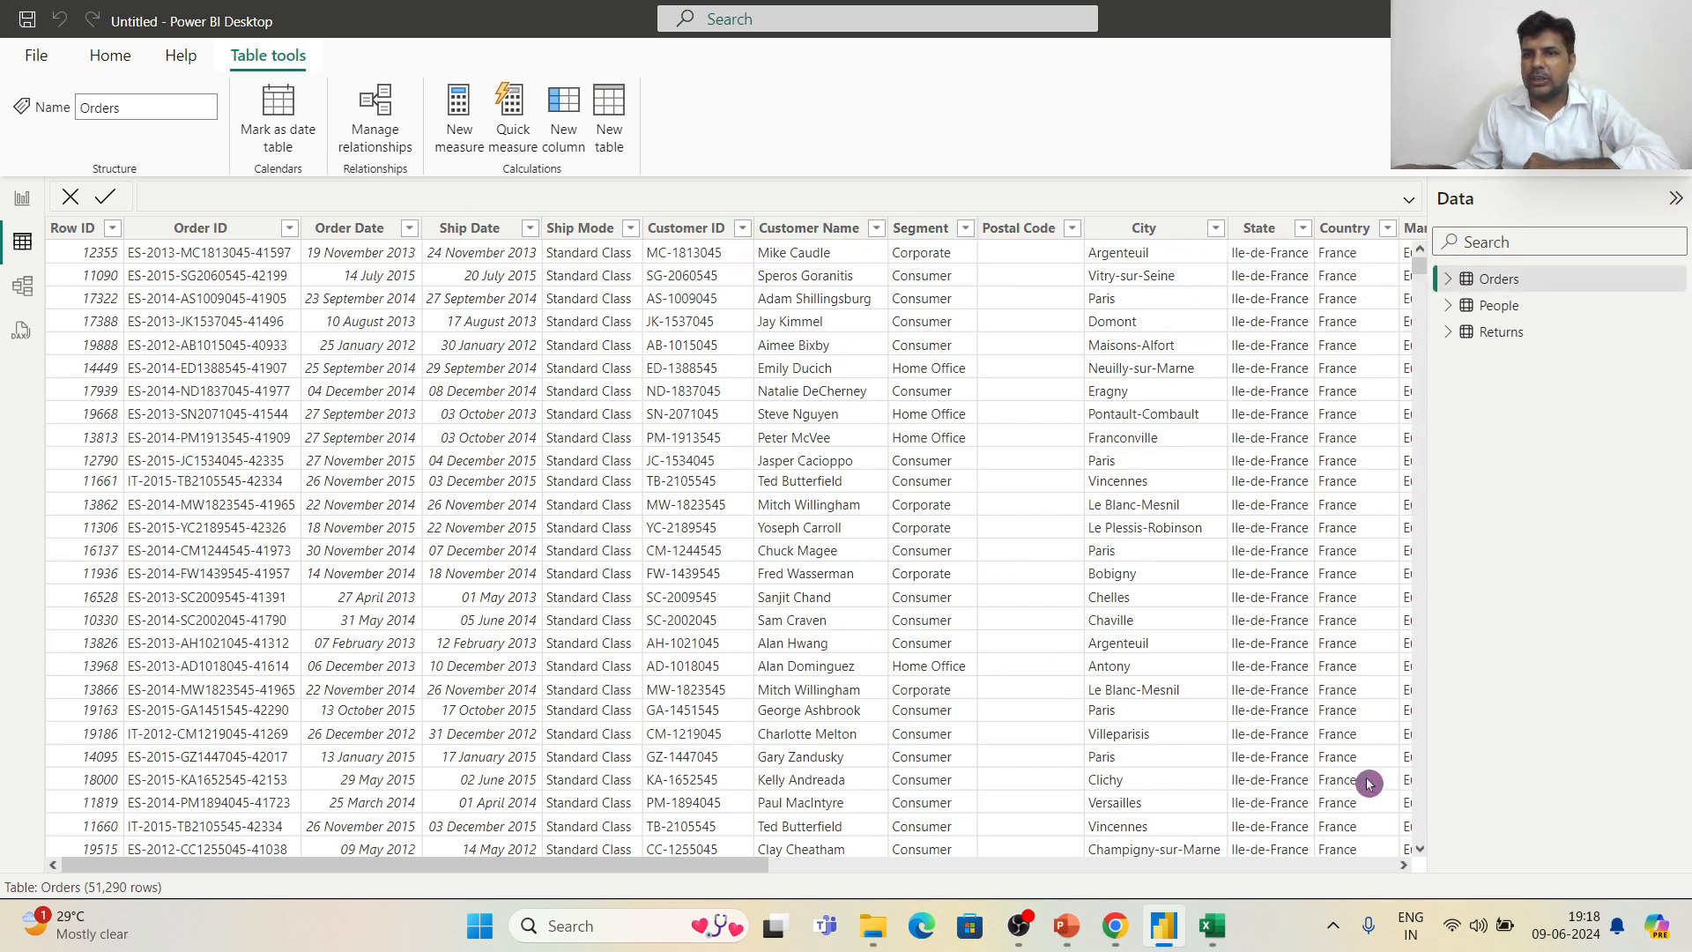
left_click_drag(1409, 868, 1409, 868)
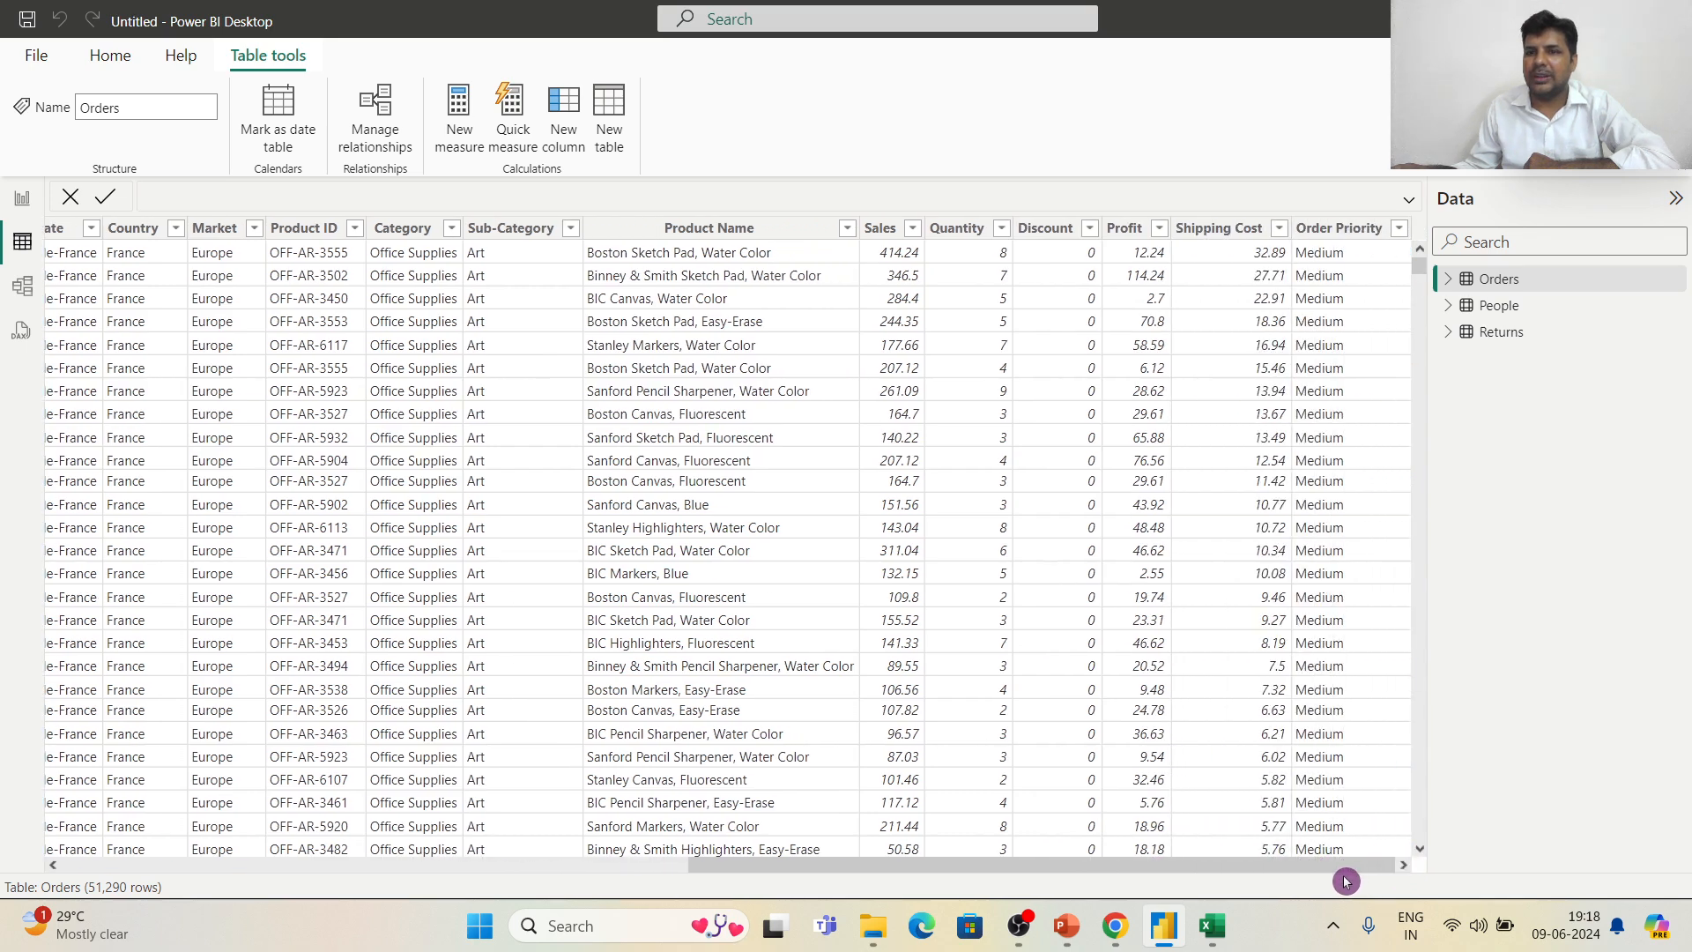
left_click_drag(1152, 872, 0, 460)
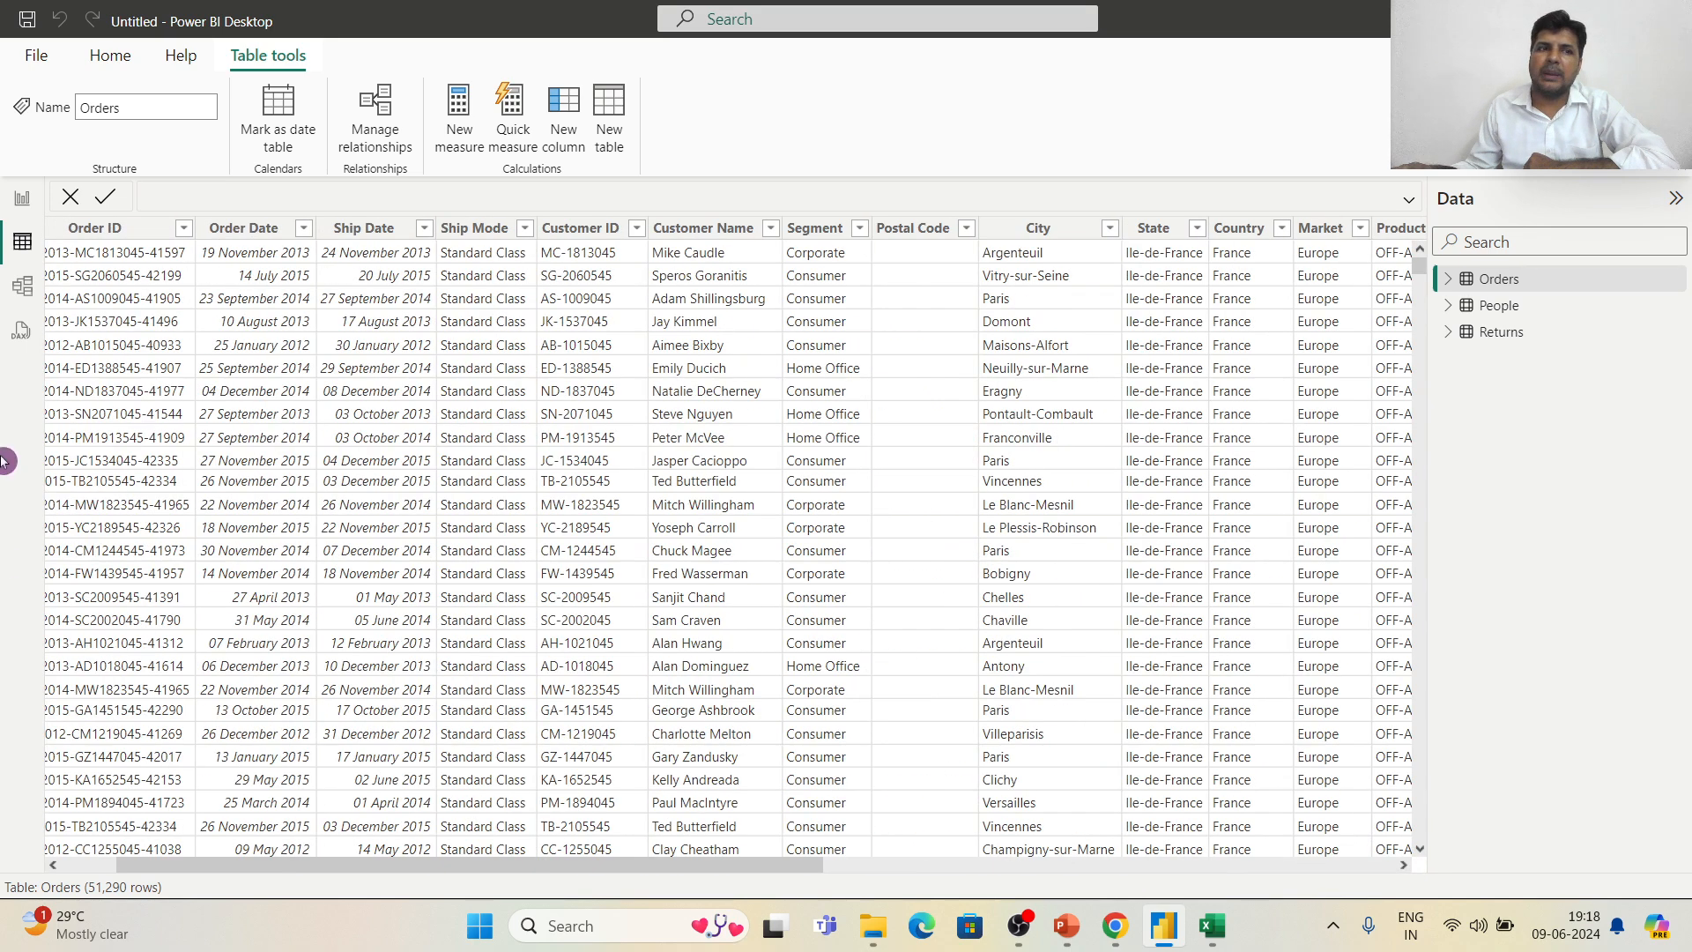
left_click(23, 197)
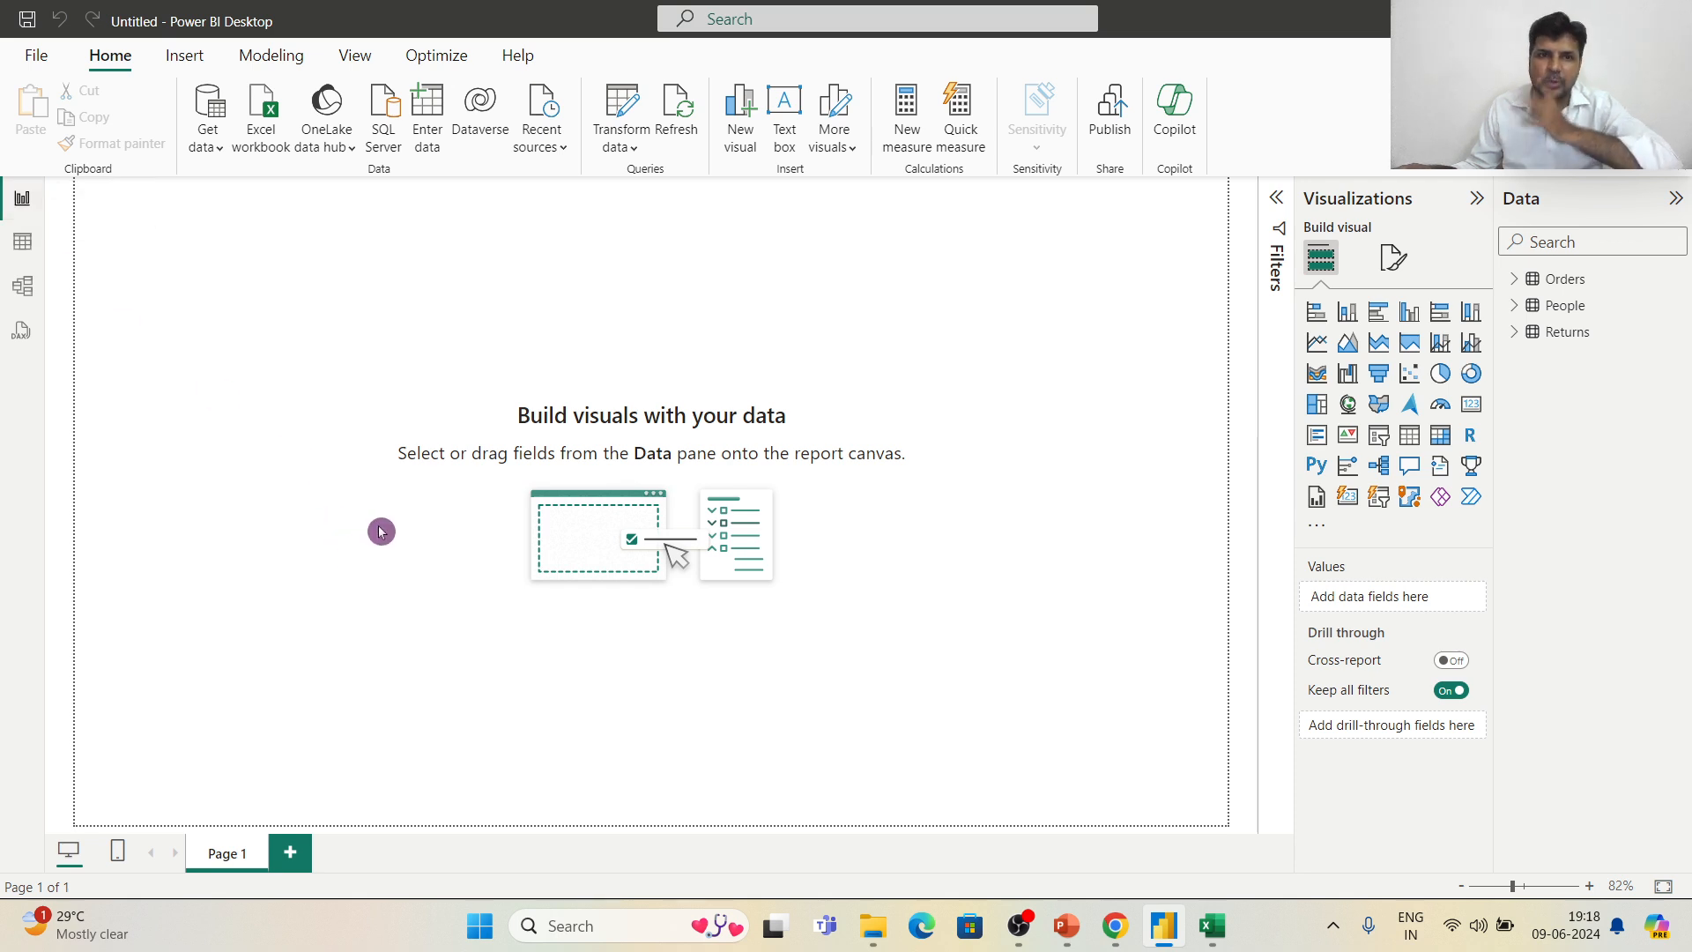
Step: Reopen Power Query Editor with the Orders query shown for further transformation
left_click(625, 115)
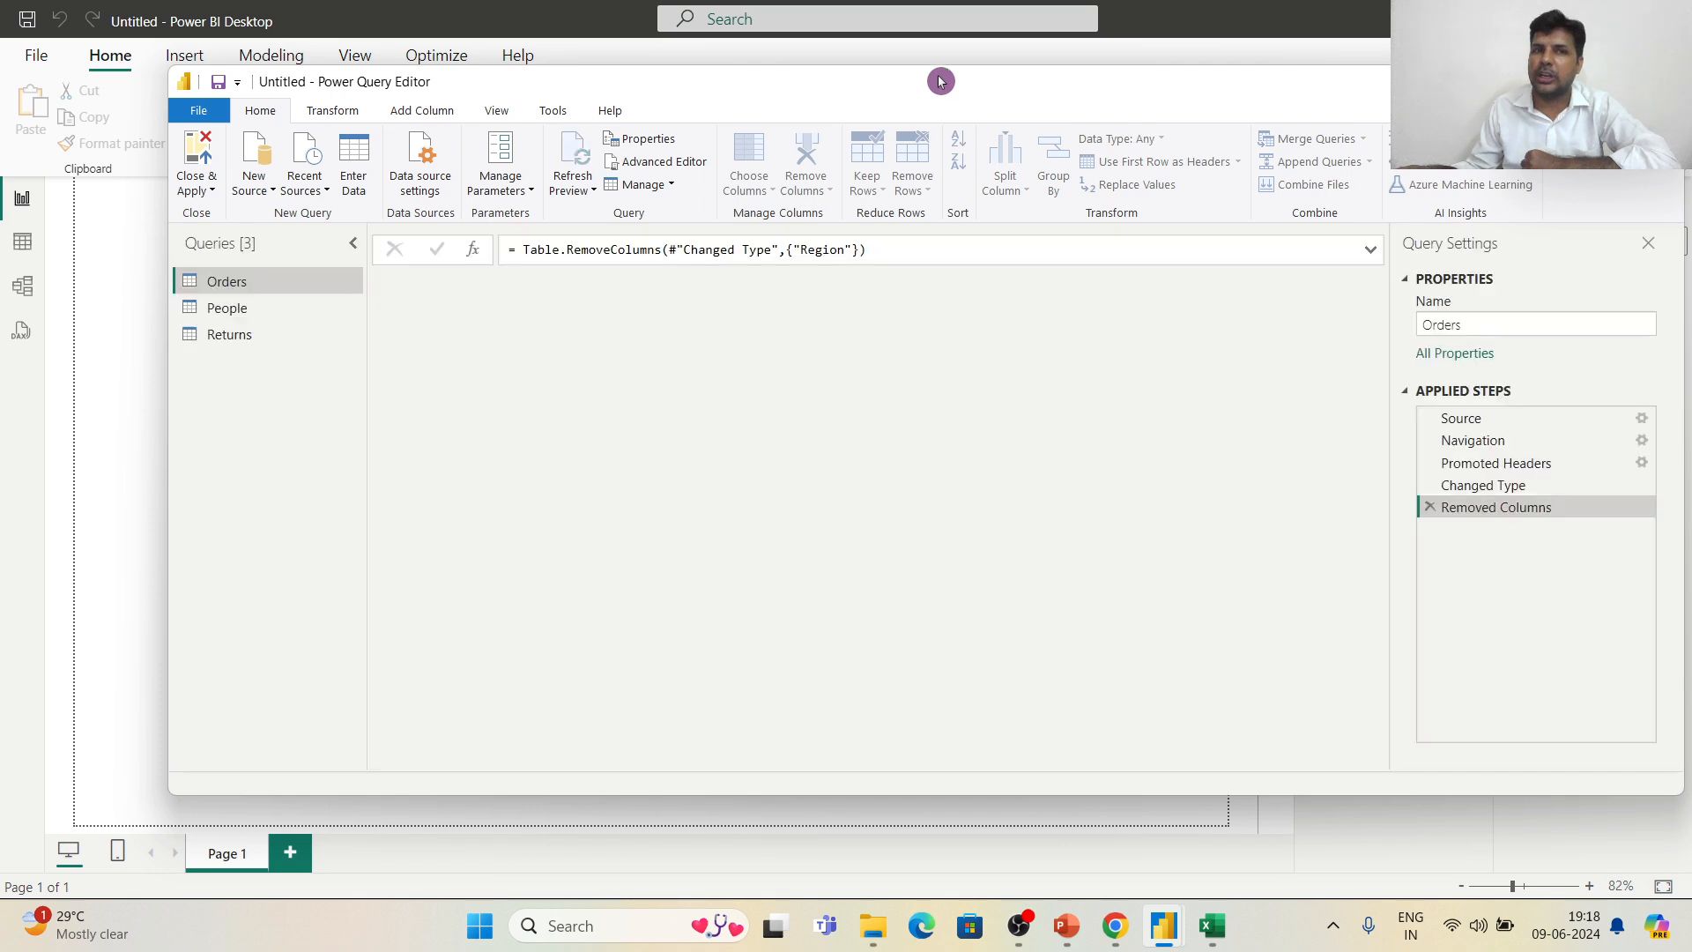
left_click(957, 53)
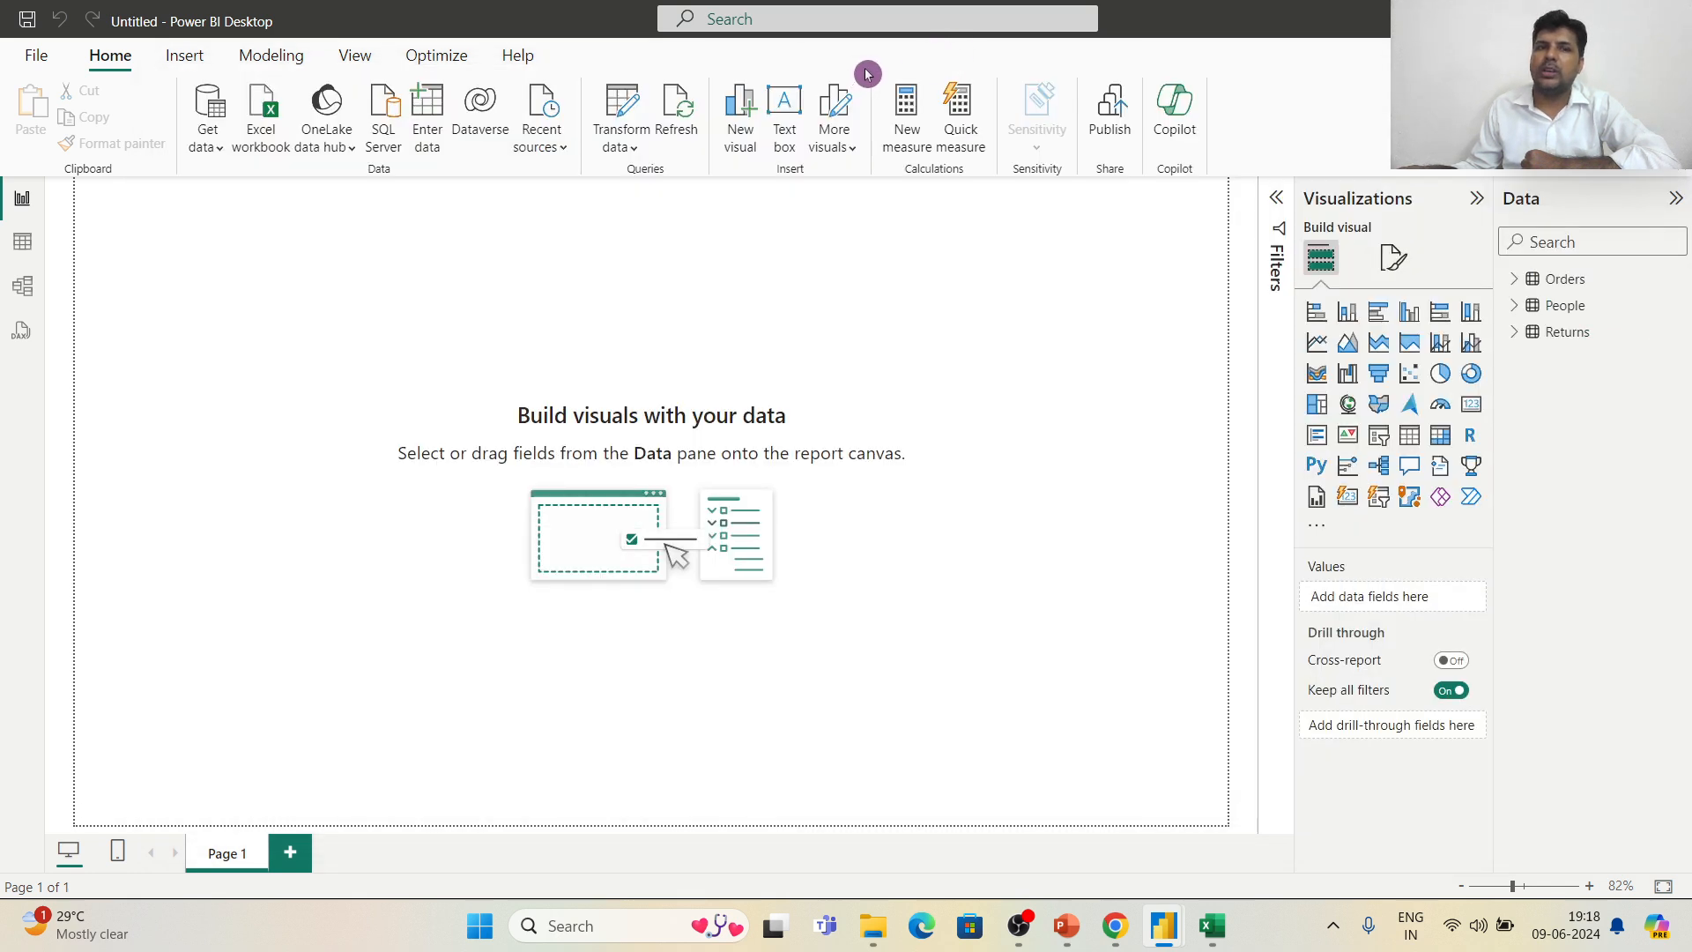
left_click(1212, 926)
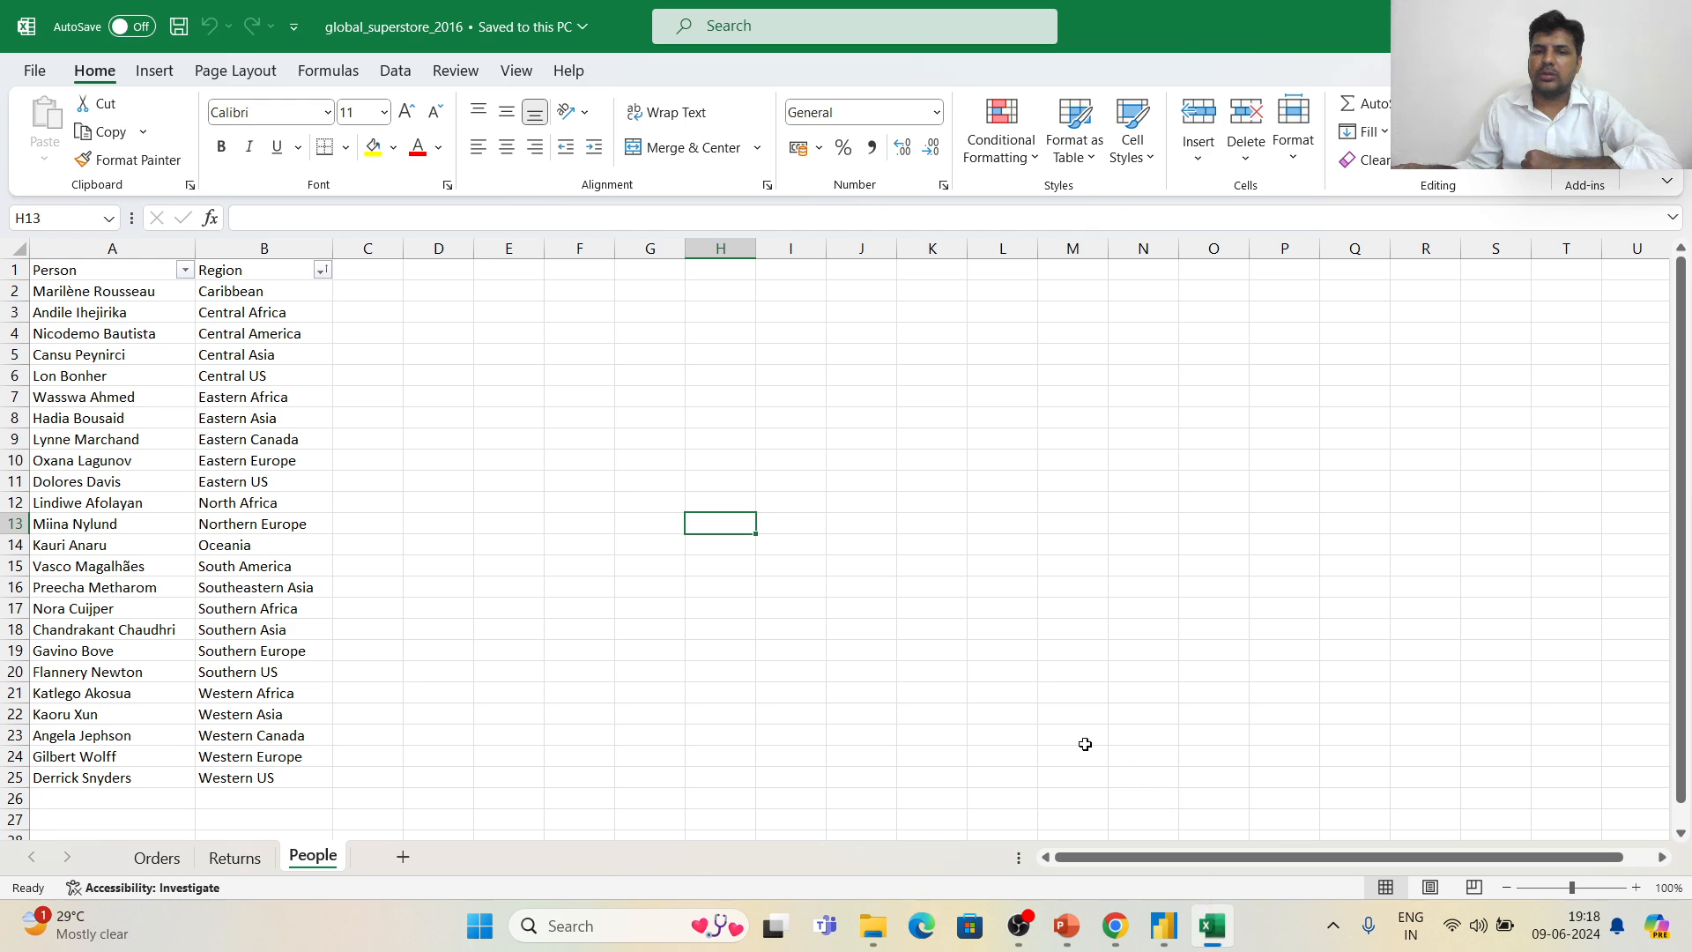
left_click(1214, 936)
mouse_move(1164, 925)
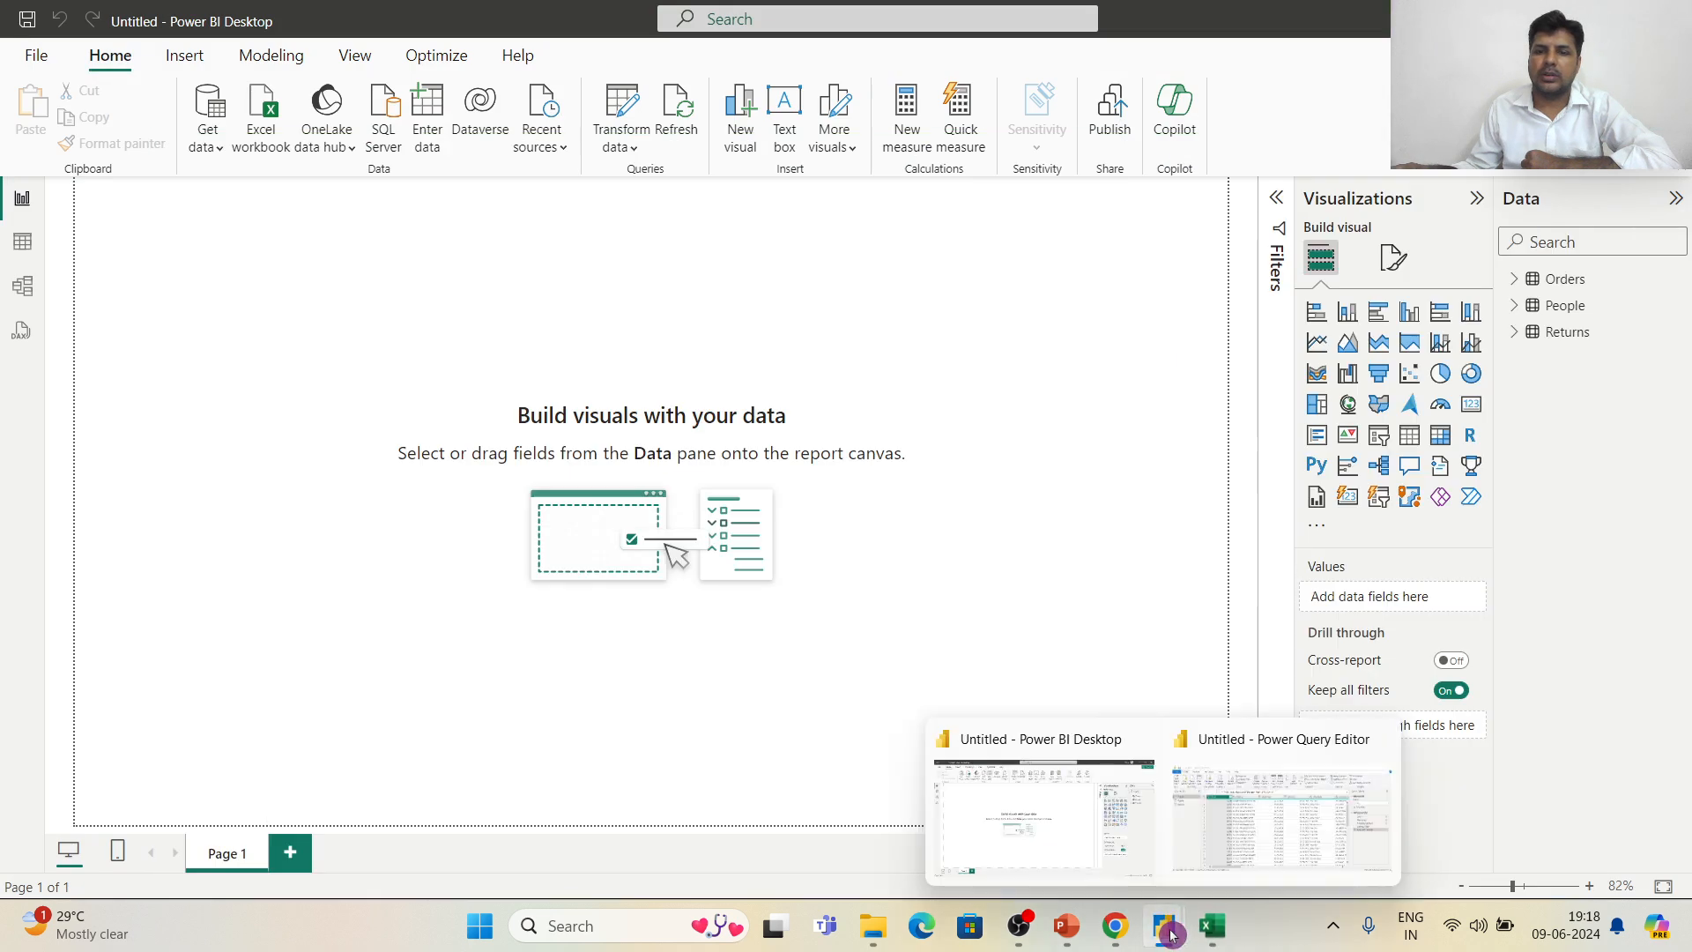
left_click(1224, 785)
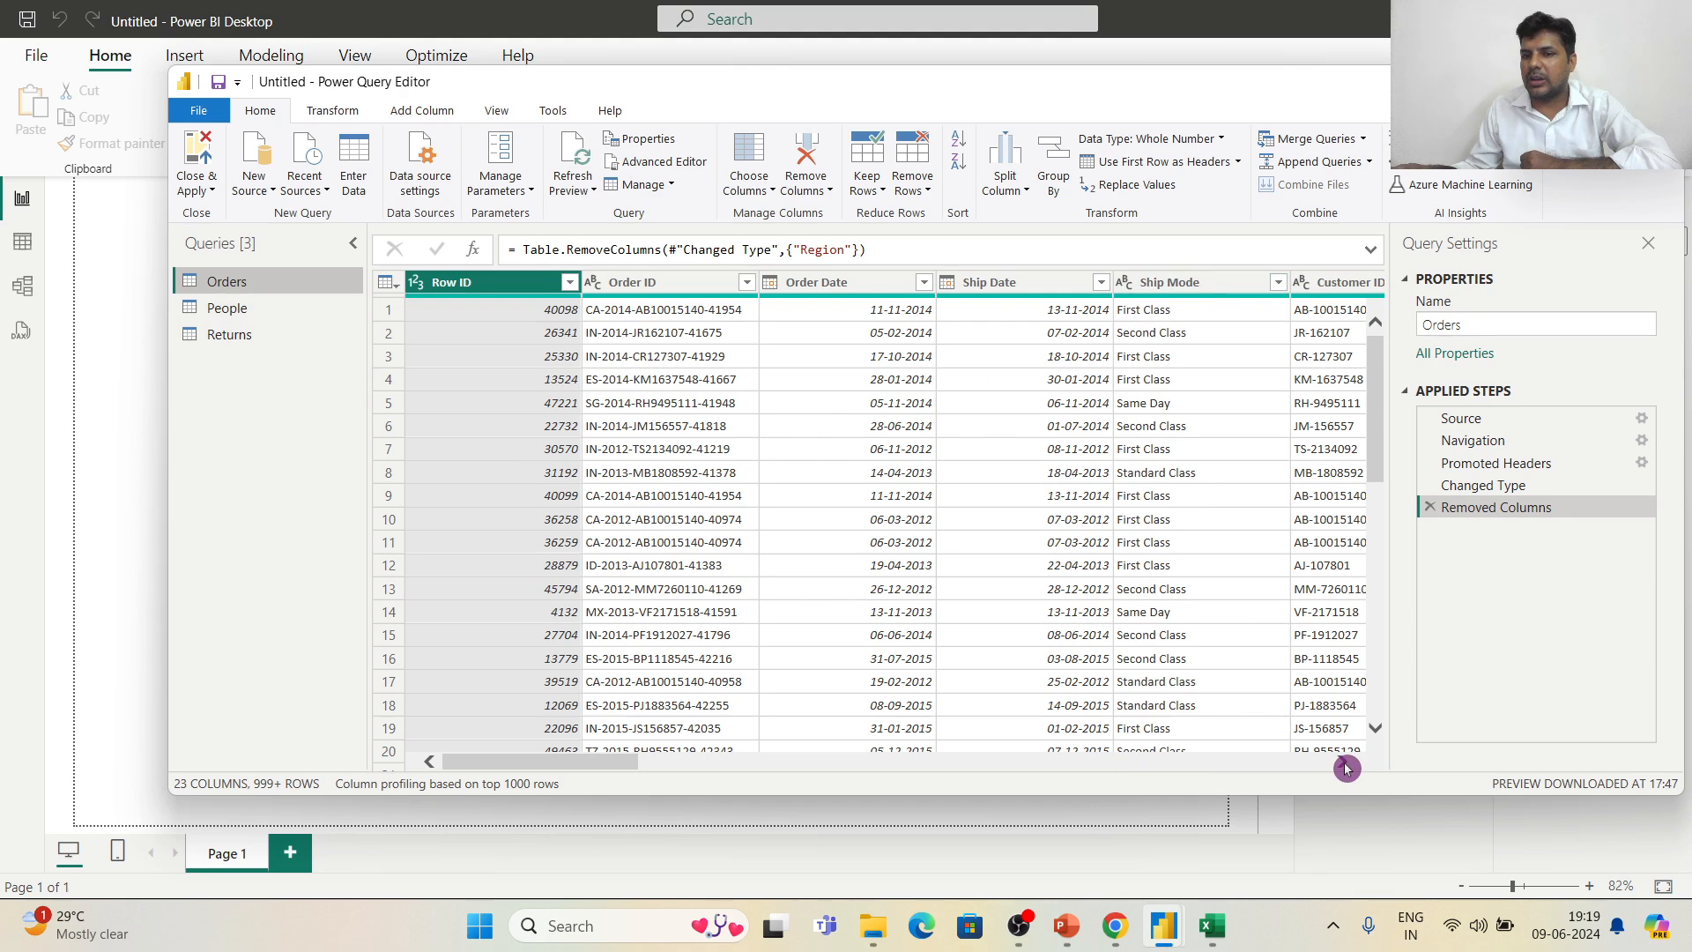
Step: Restore the Region column by deleting the Removed Columns step from the Orders query, and close the editor applying the change
left_click(1343, 763)
left_click(1345, 764)
left_click(1345, 763)
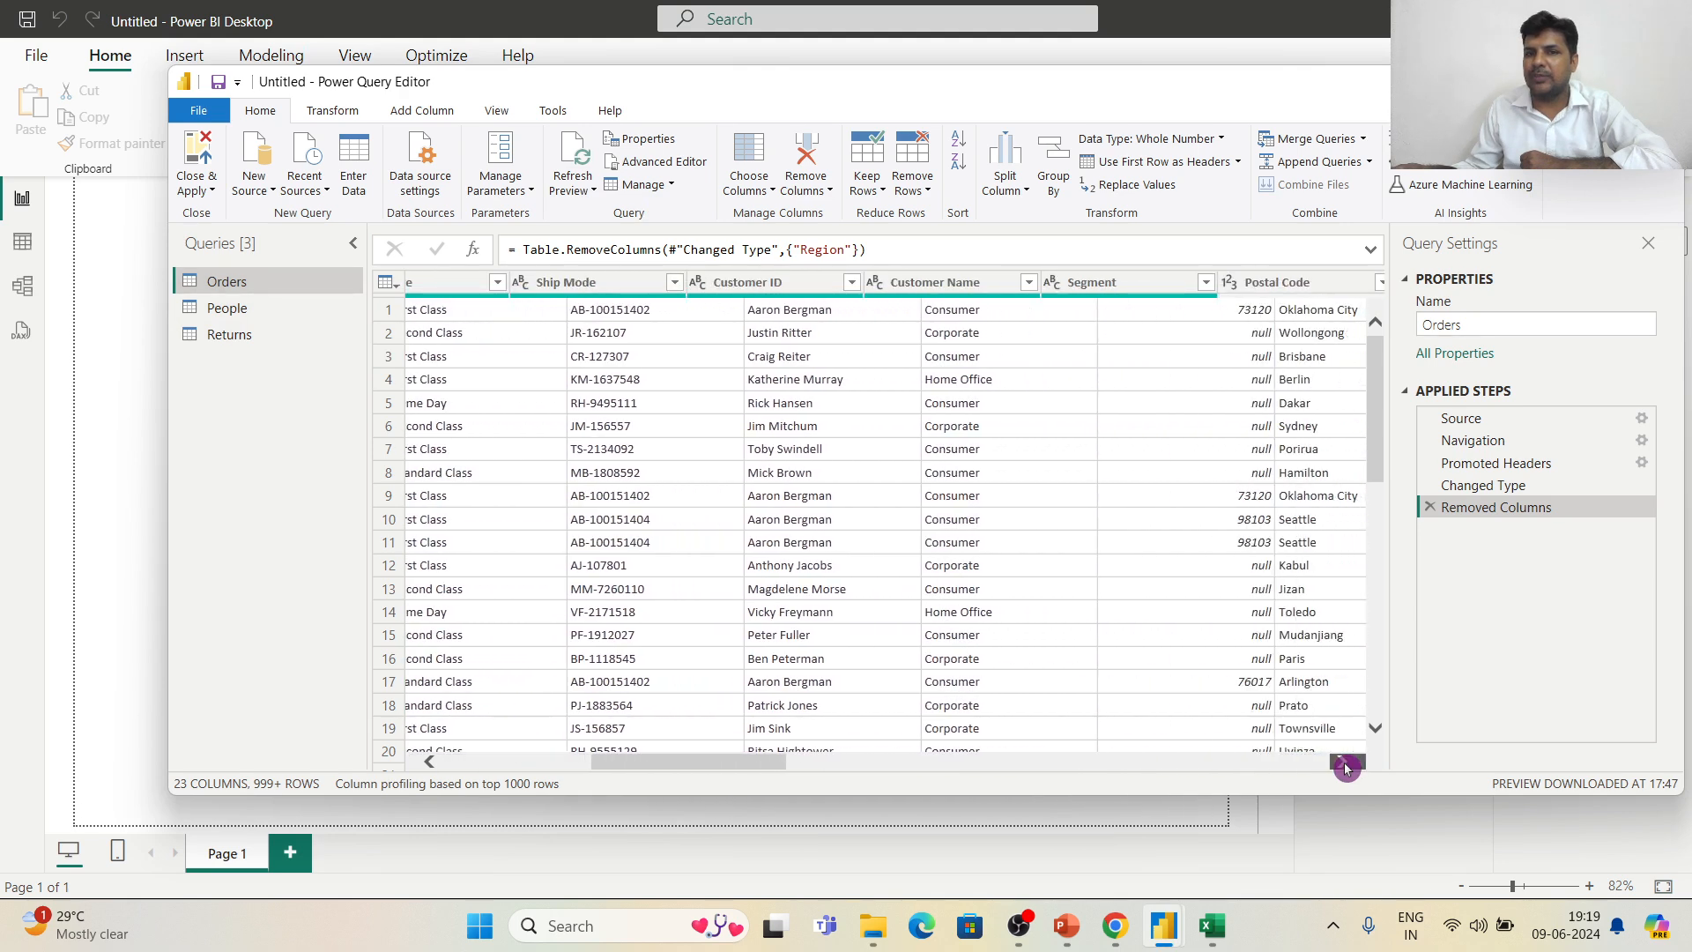
left_click(1345, 764)
left_click(1346, 763)
left_click(1345, 763)
left_click(1345, 763)
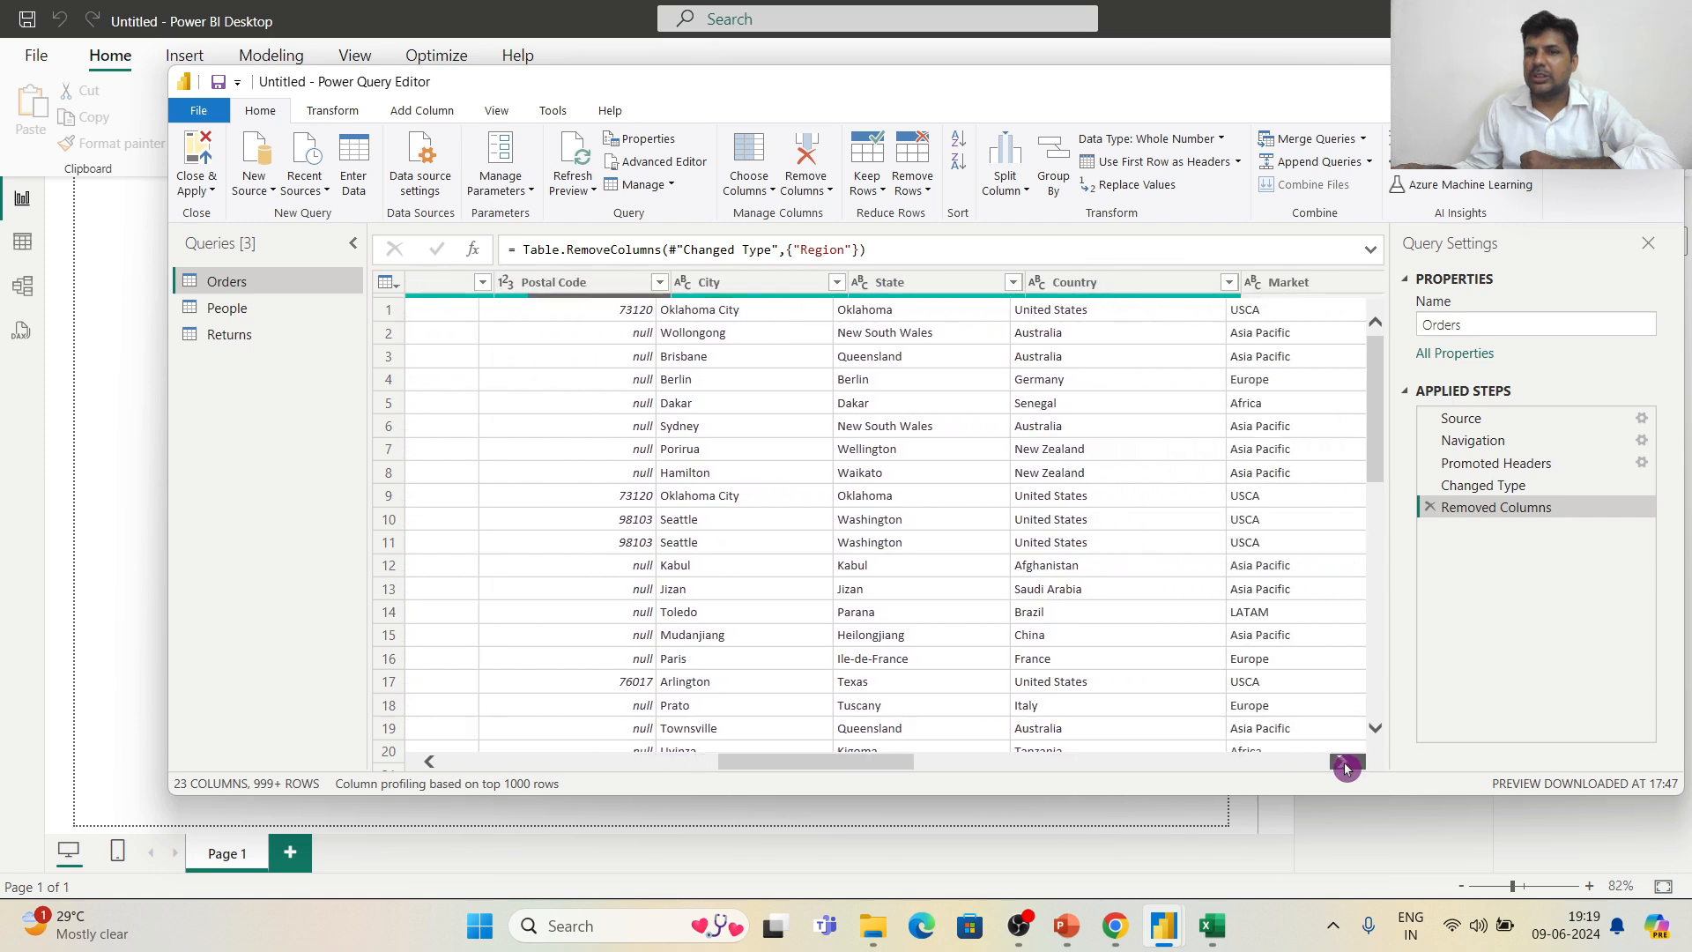
left_click(1345, 763)
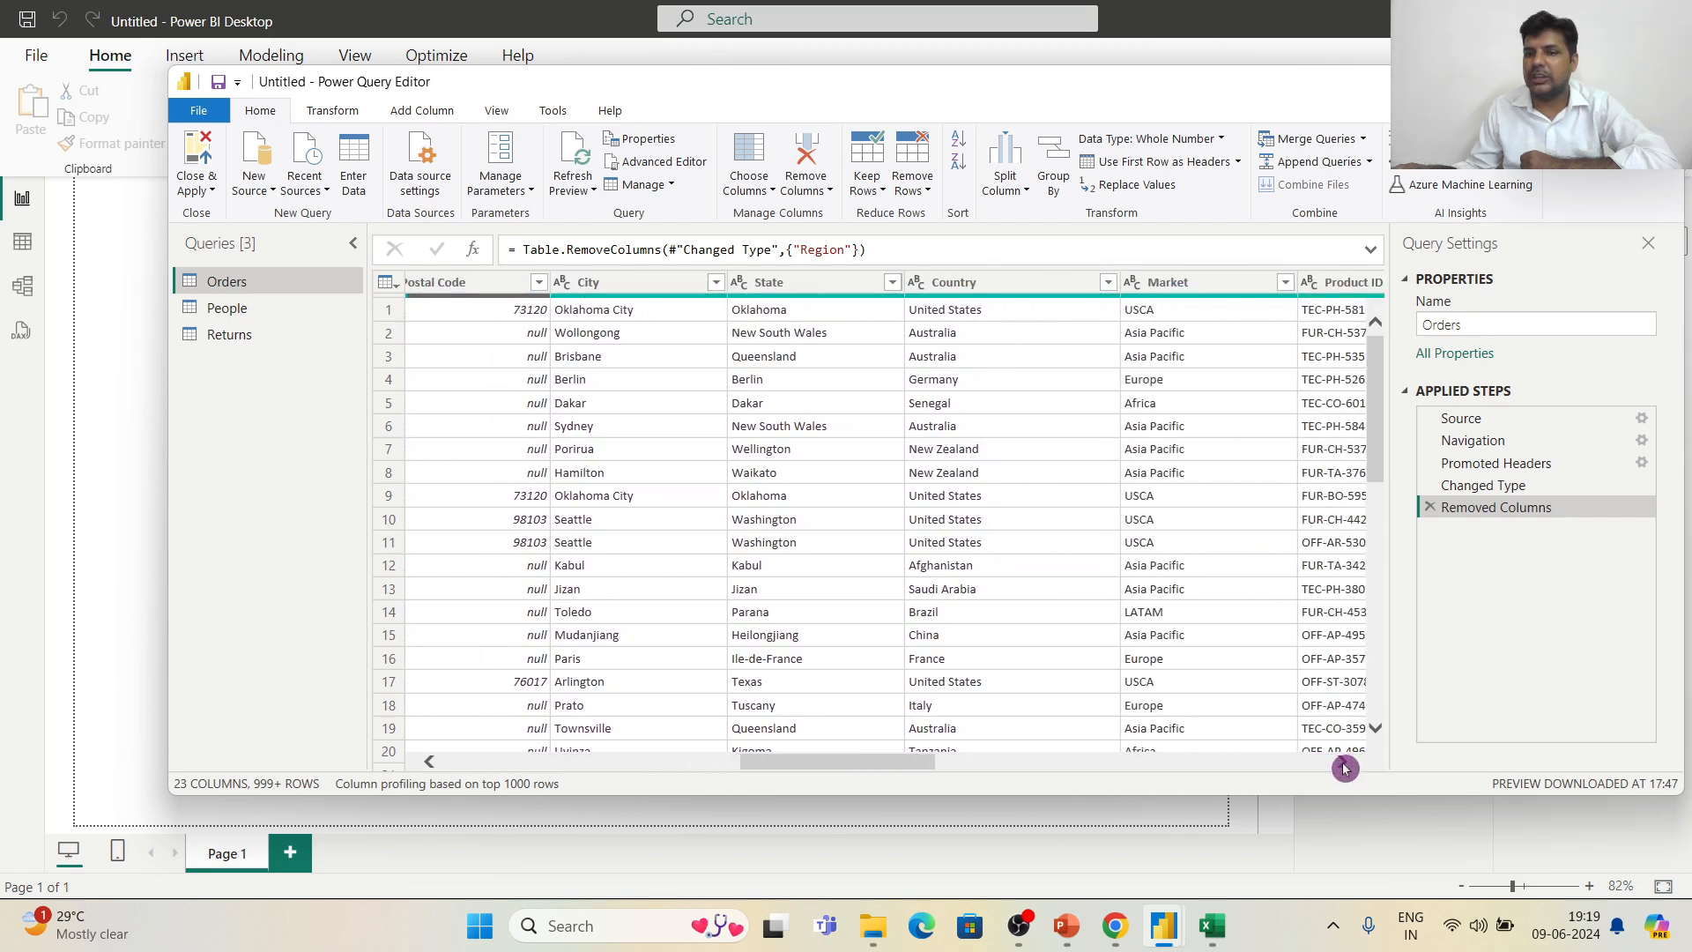
left_click(1346, 764)
left_click_drag(1486, 505, 1427, 523)
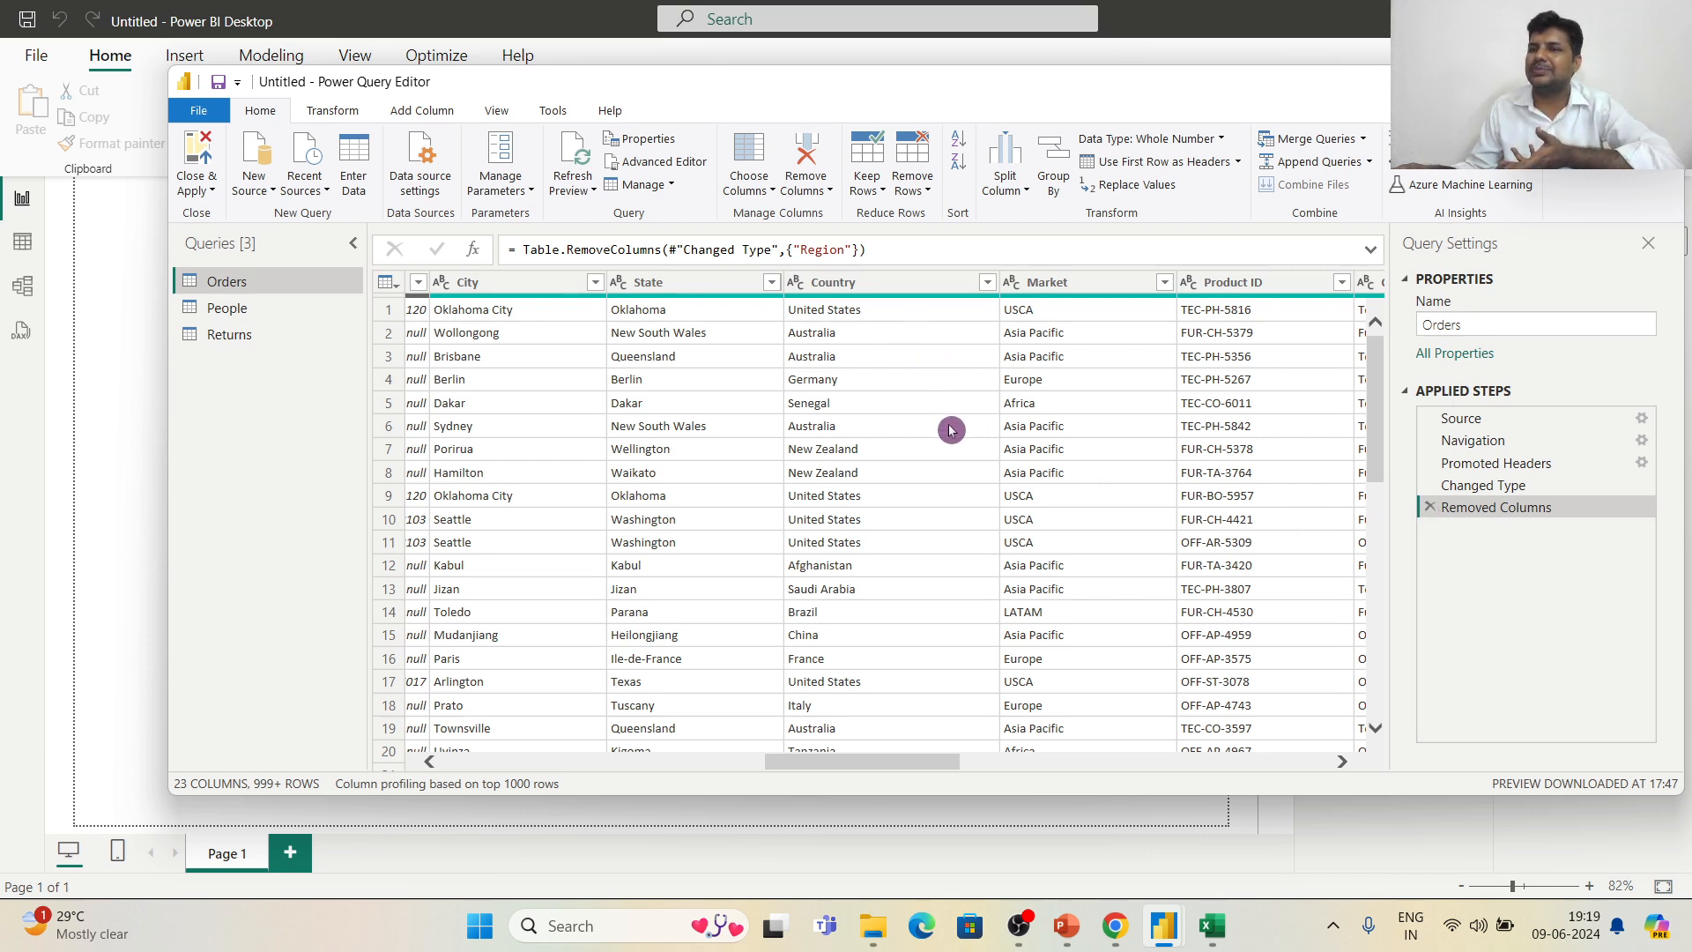
left_click(1433, 508)
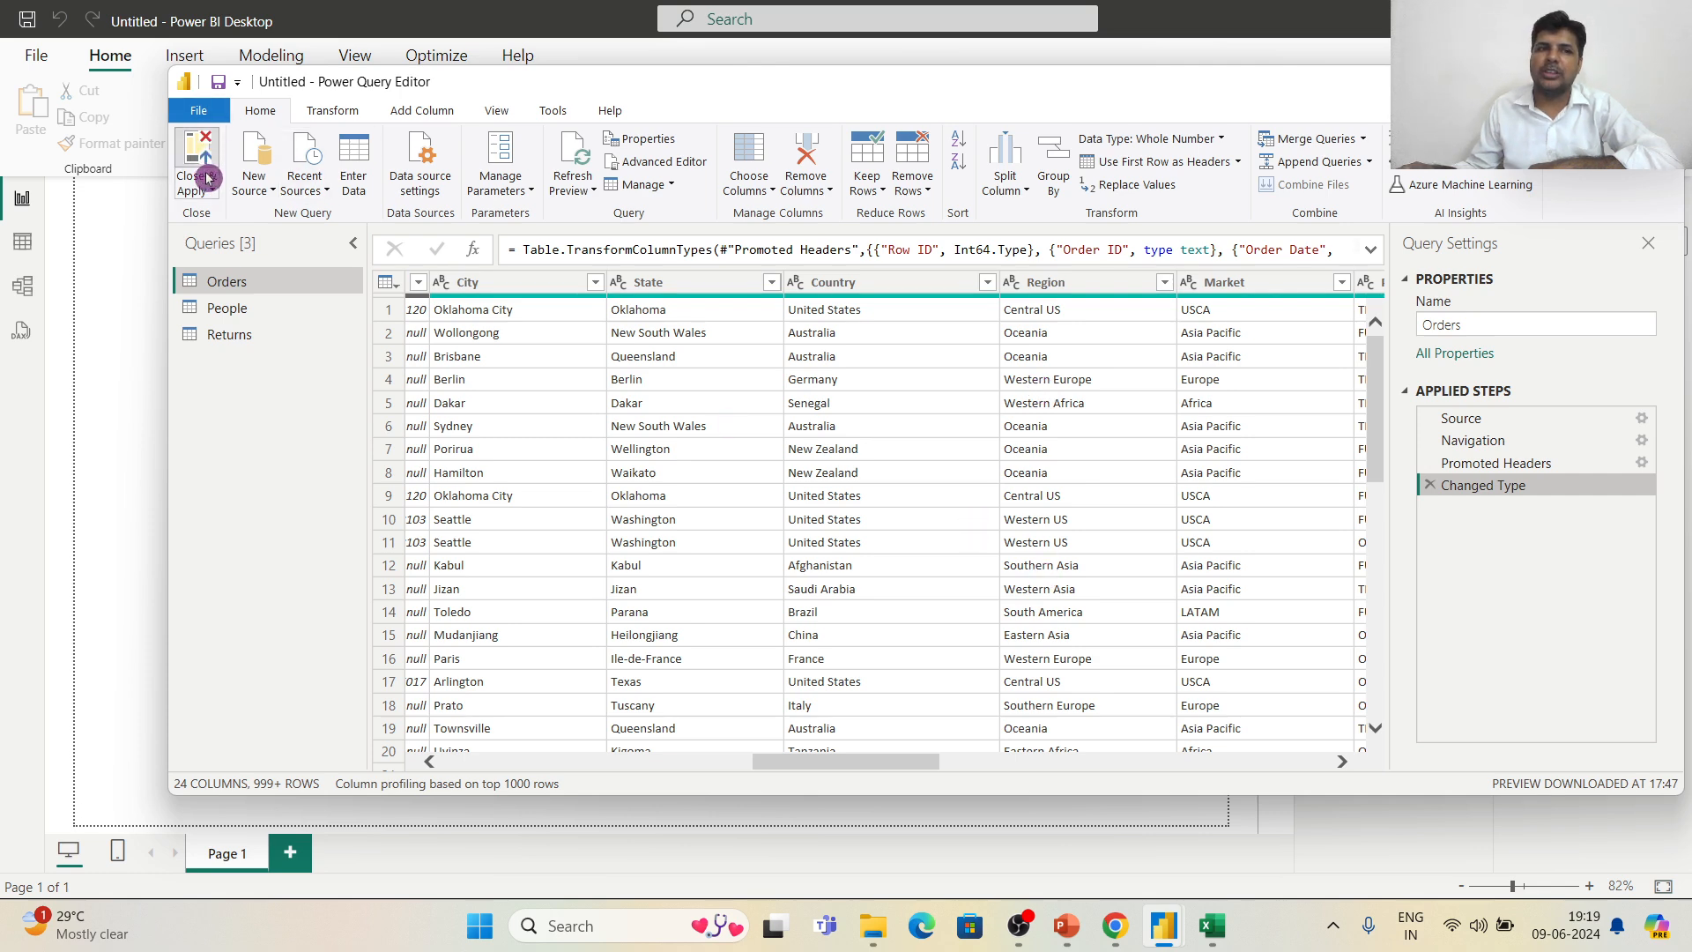
left_click(208, 178)
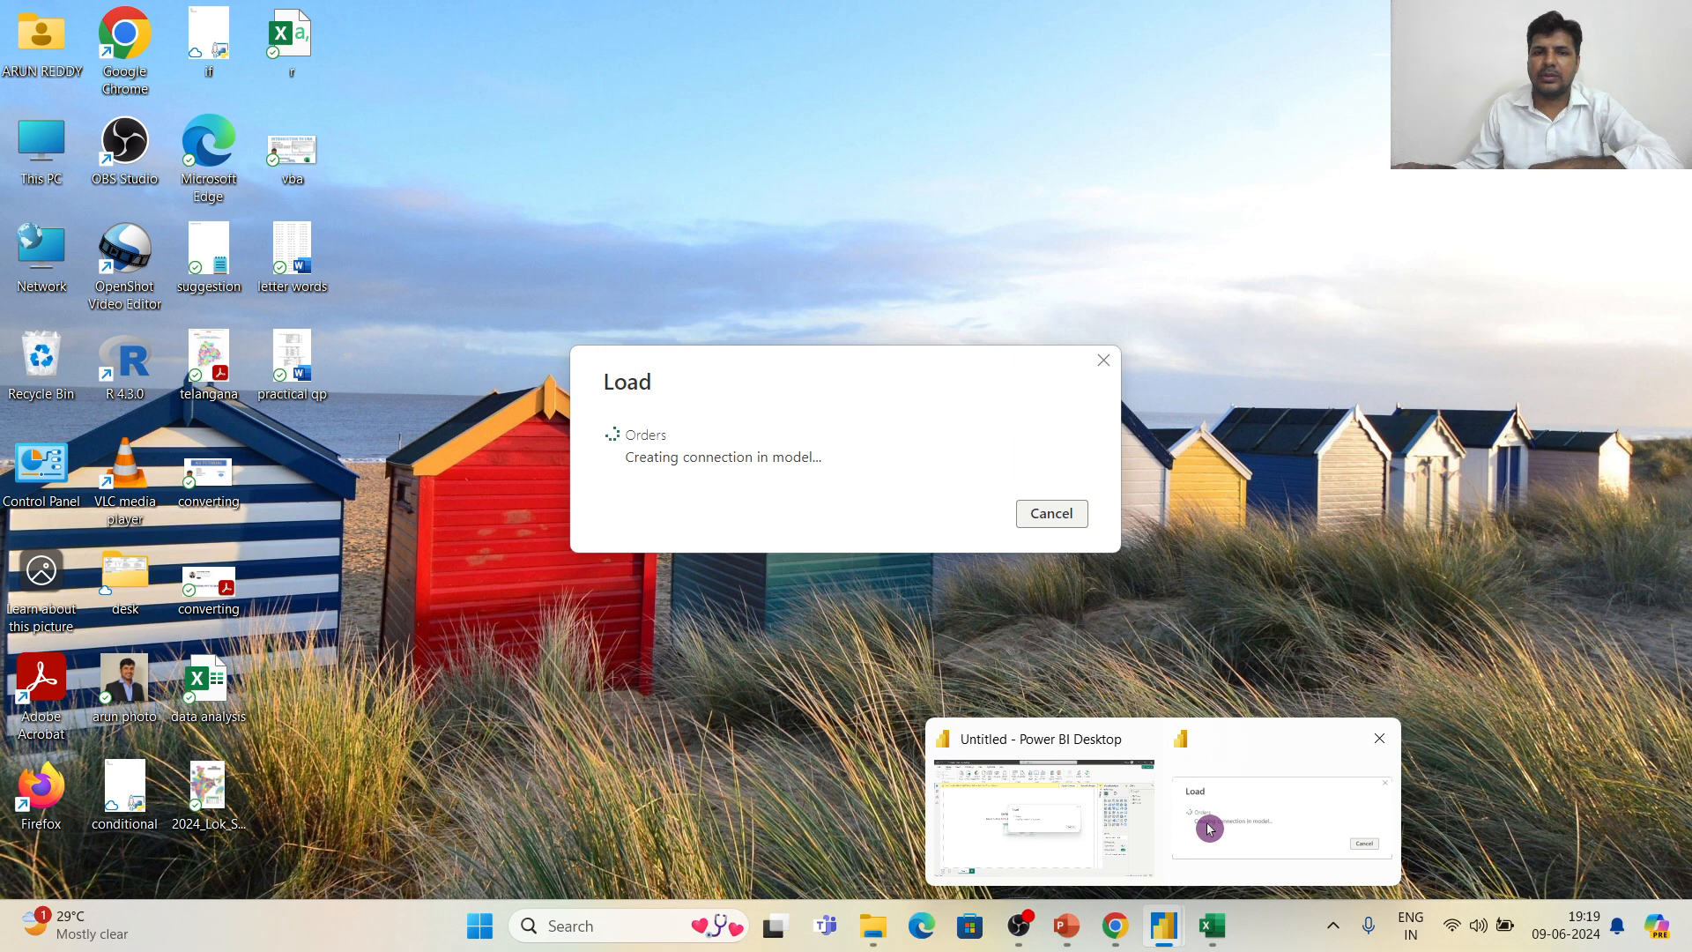
left_click(1211, 829)
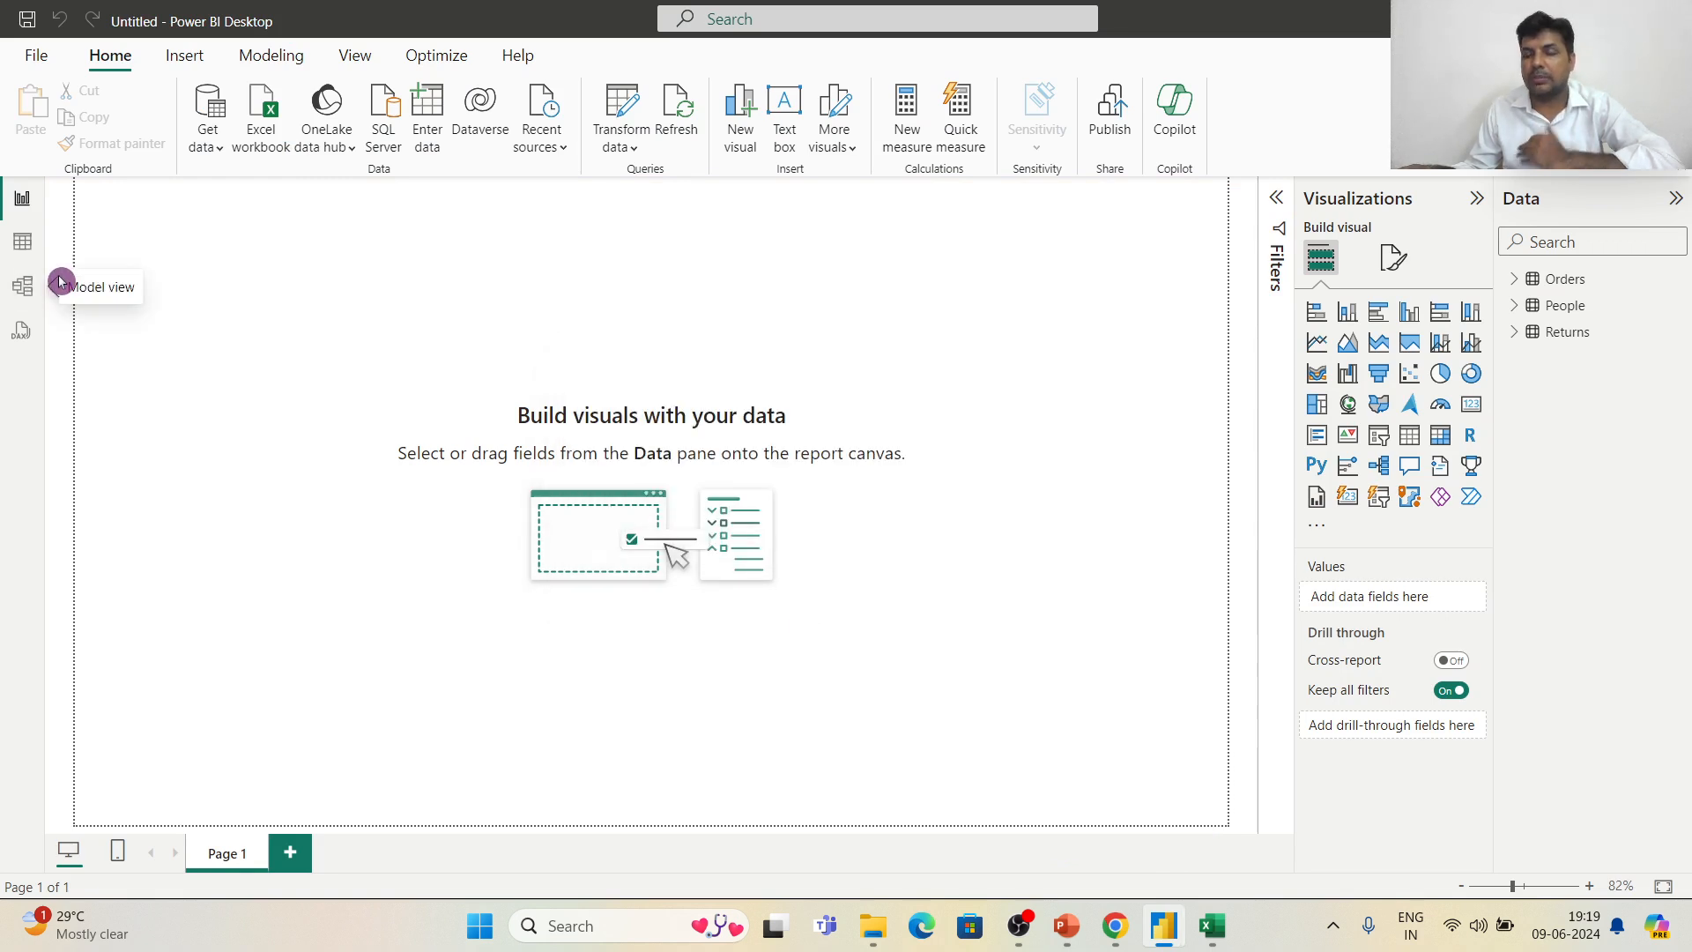
Step: Check the Orders table in Table view for the Region column, and return to Report view
left_click(23, 249)
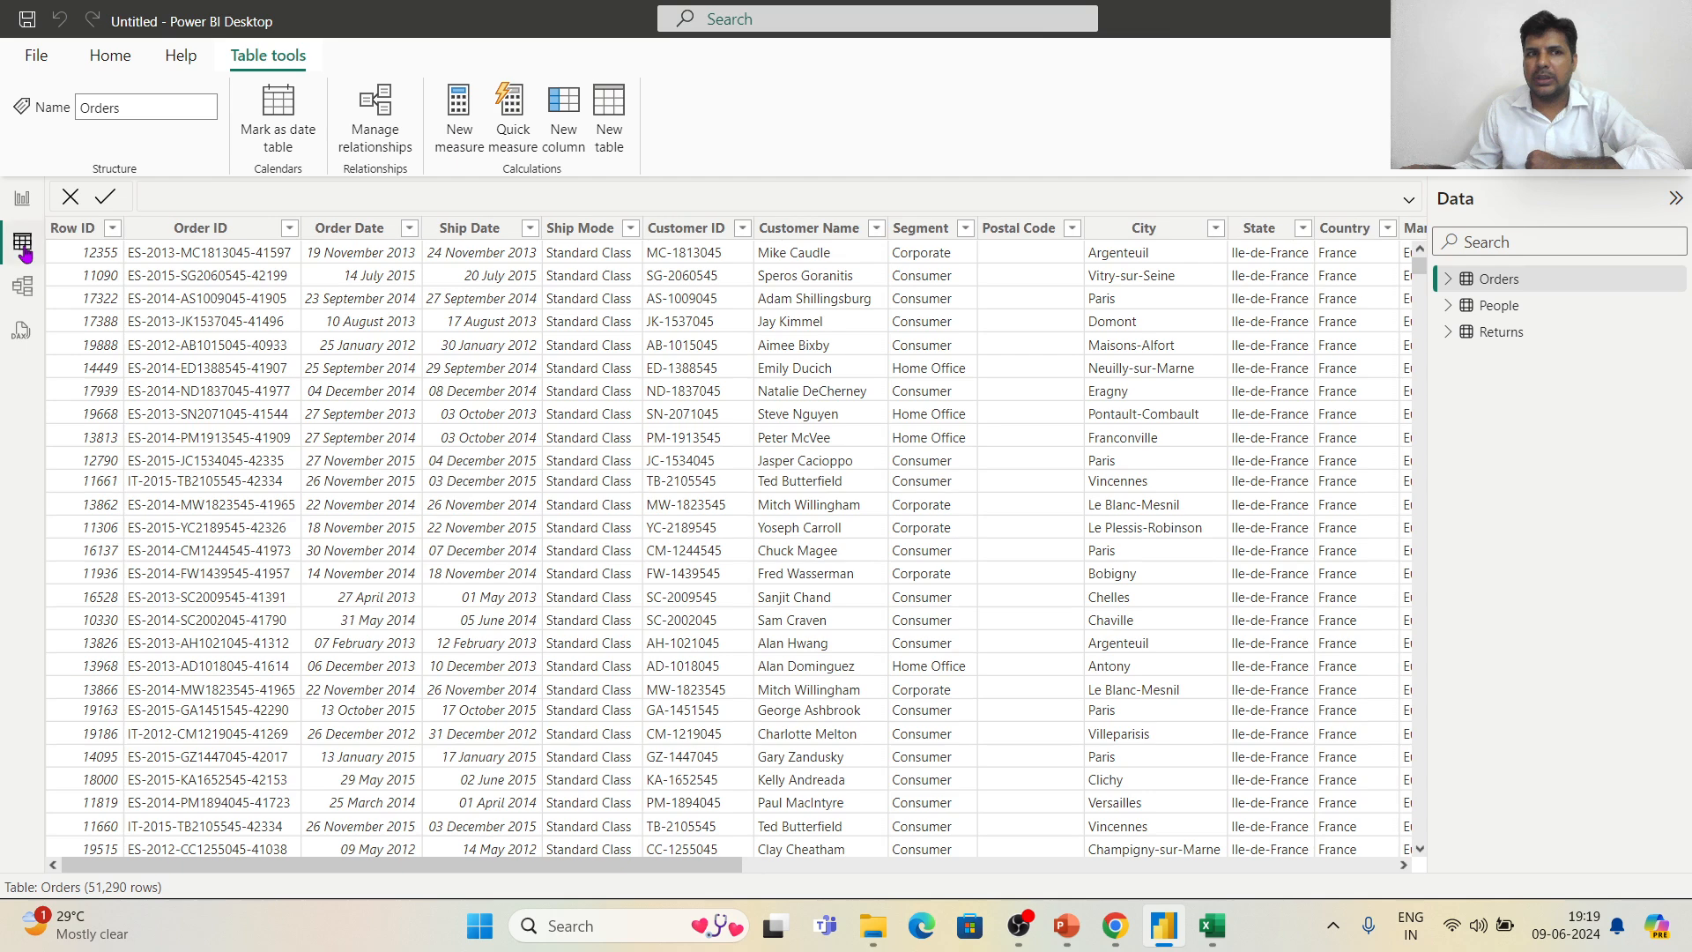
left_click(1404, 866)
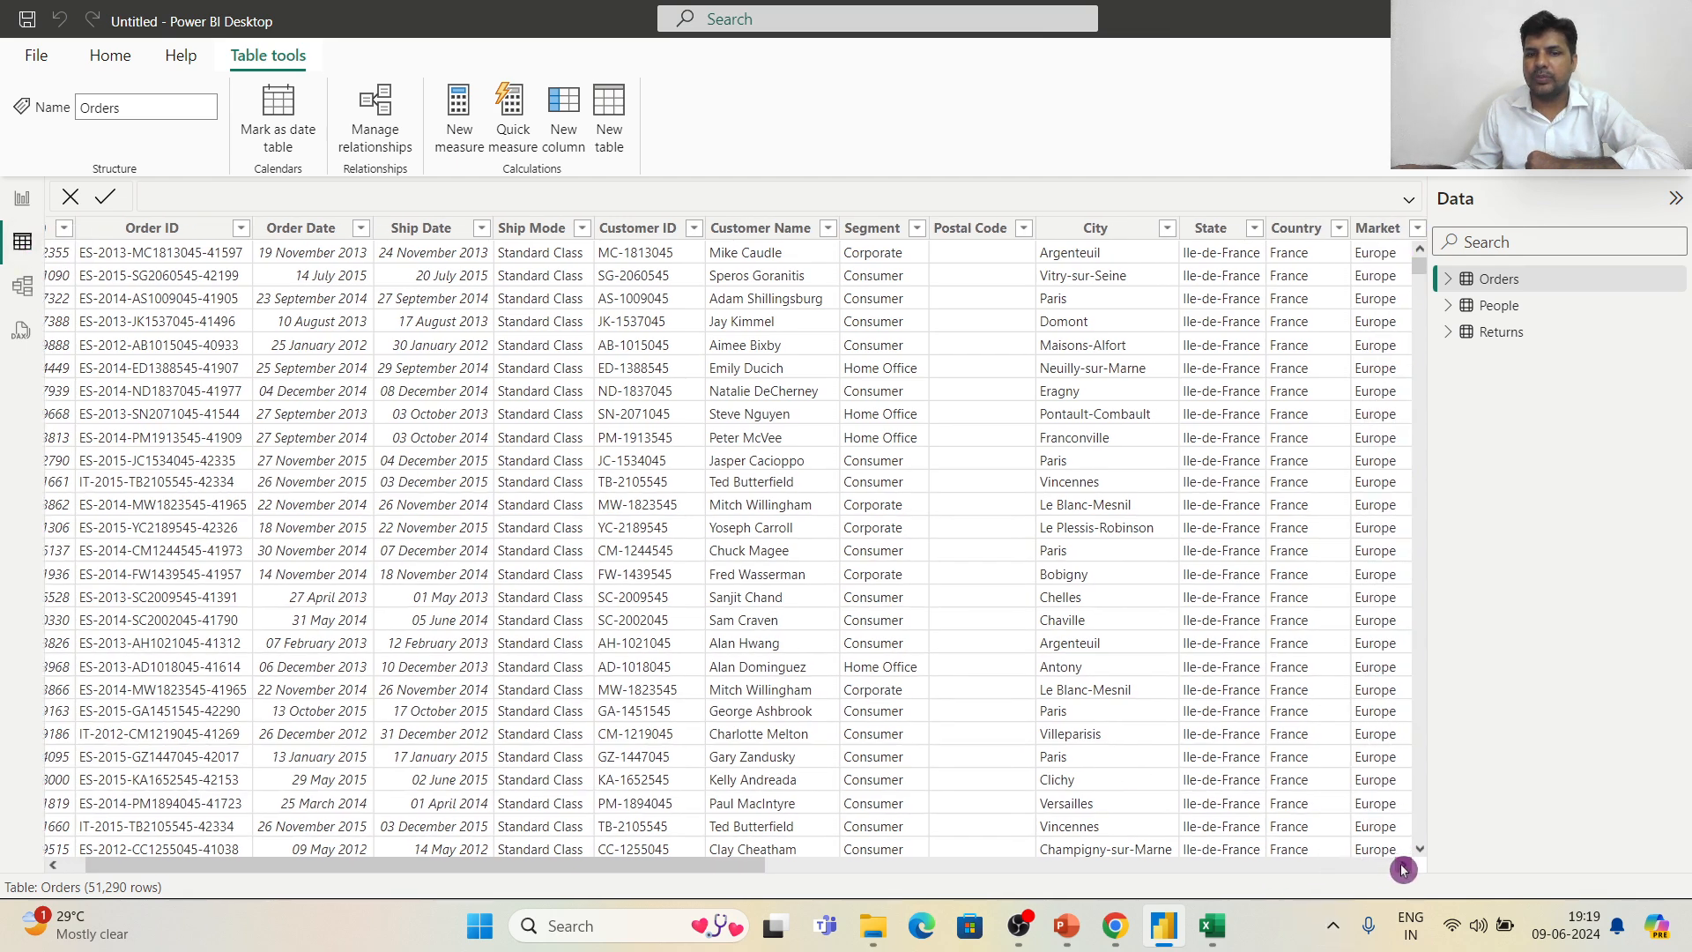
left_click(1404, 866)
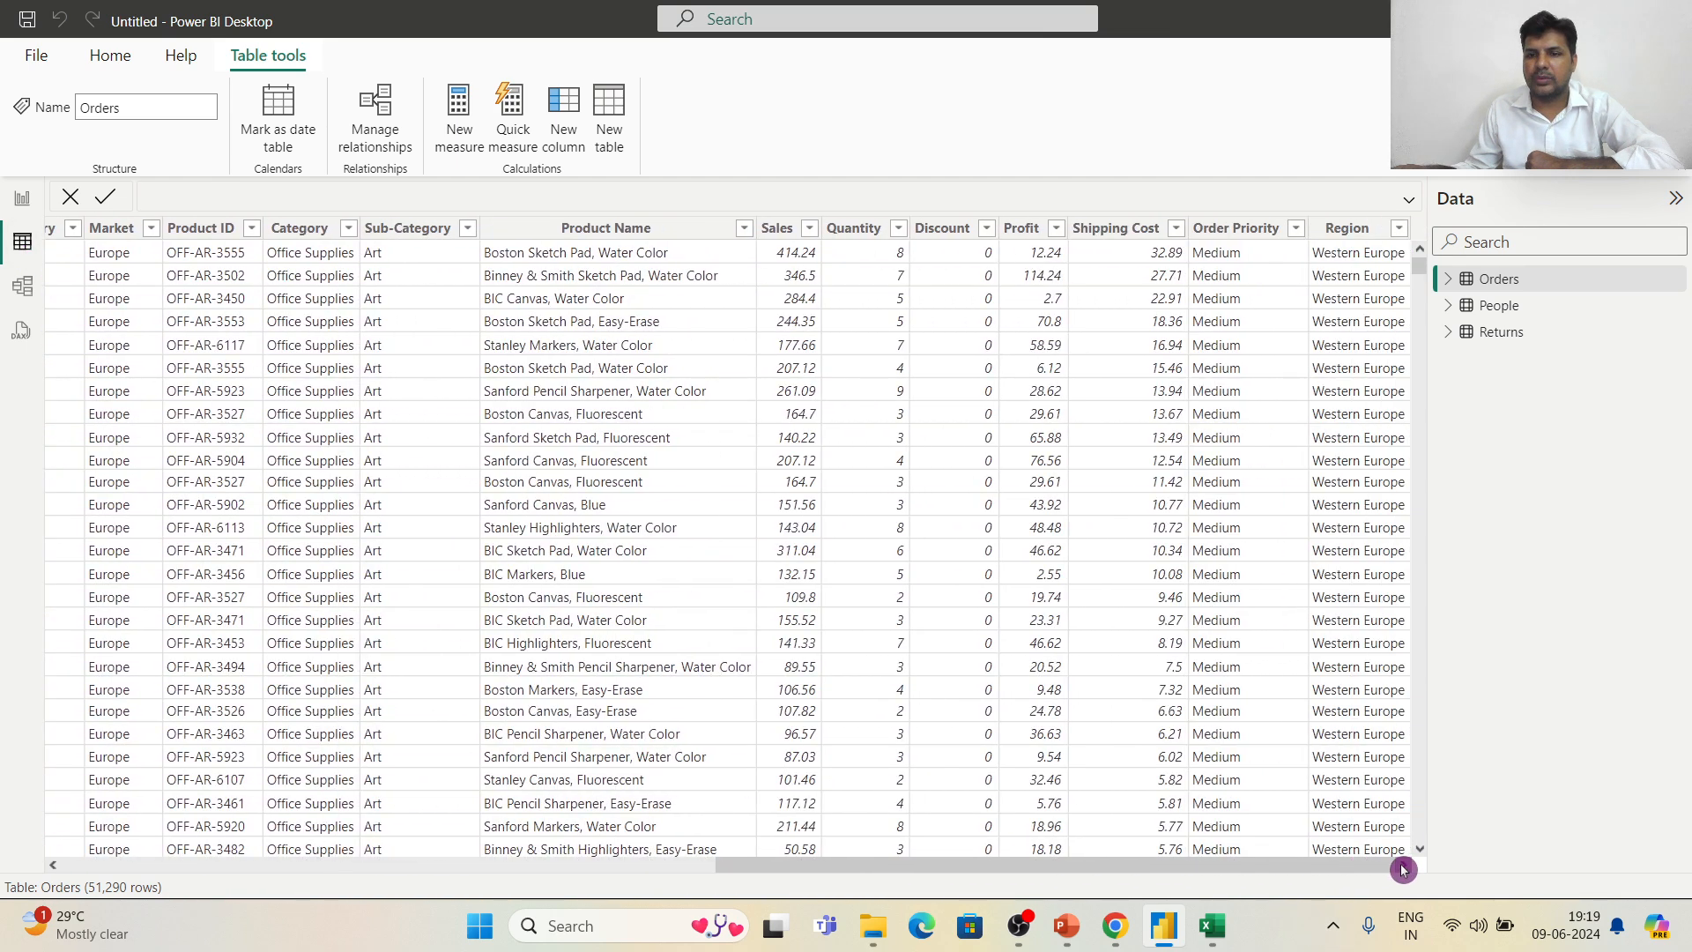
left_click_drag(1334, 862, 494, 838)
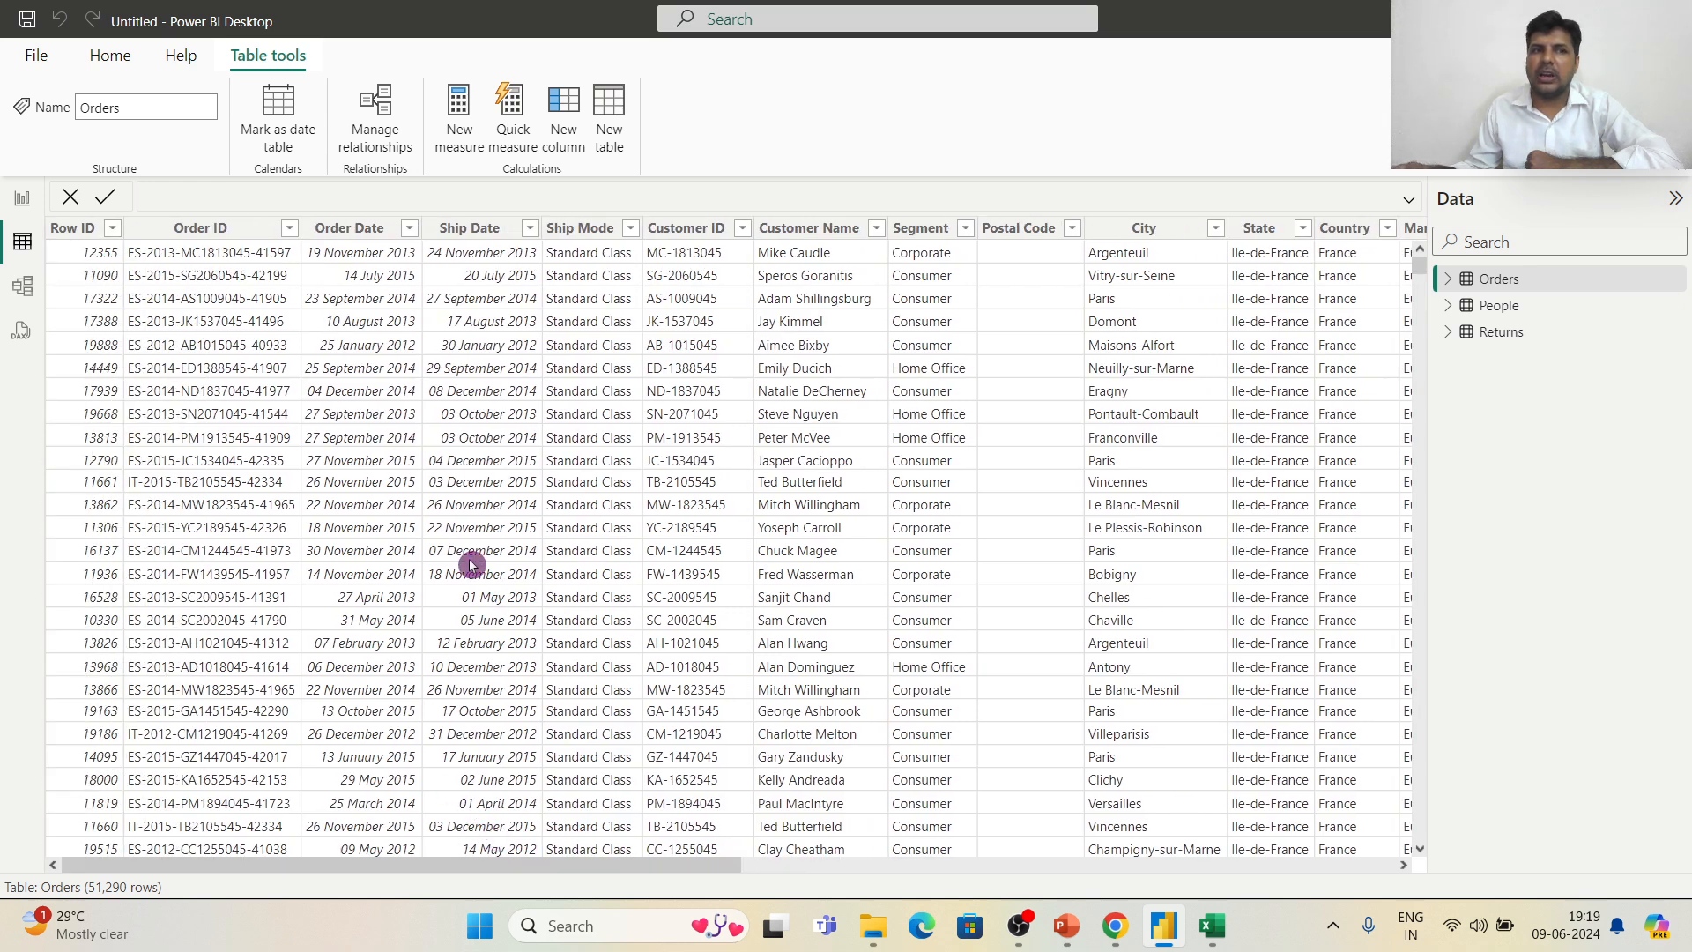
left_click(21, 200)
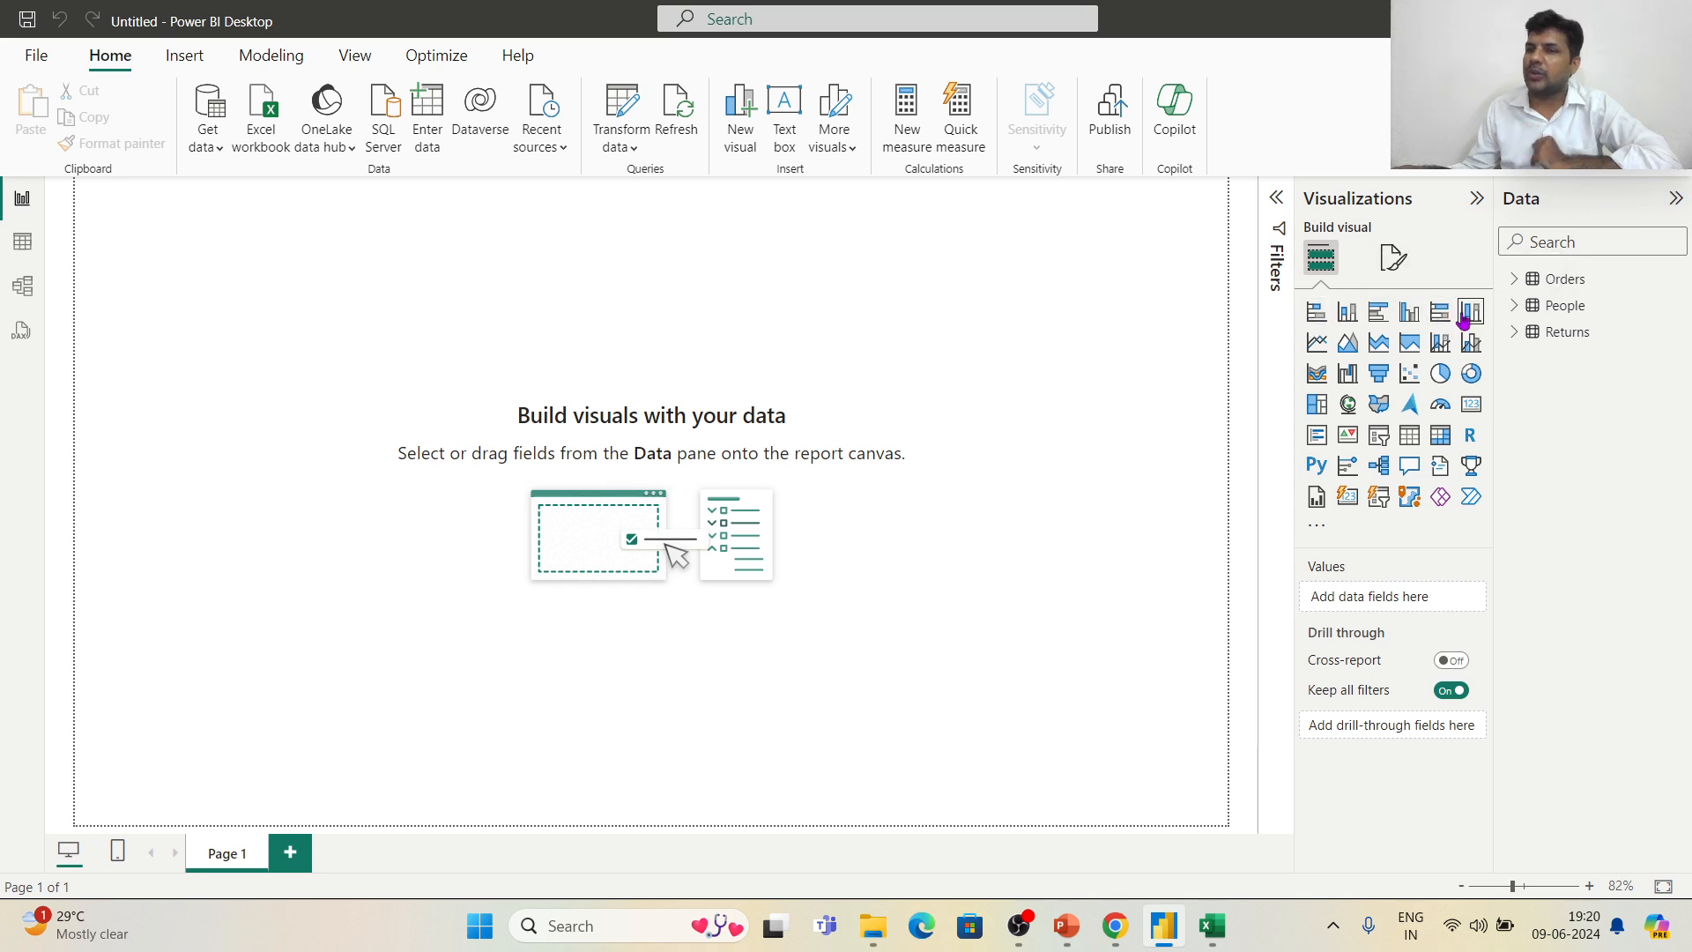
Step: Add a stacked bar chart to Page 1, enlarge it across most of the canvas, and expand the Orders table's fields
left_click(1320, 317)
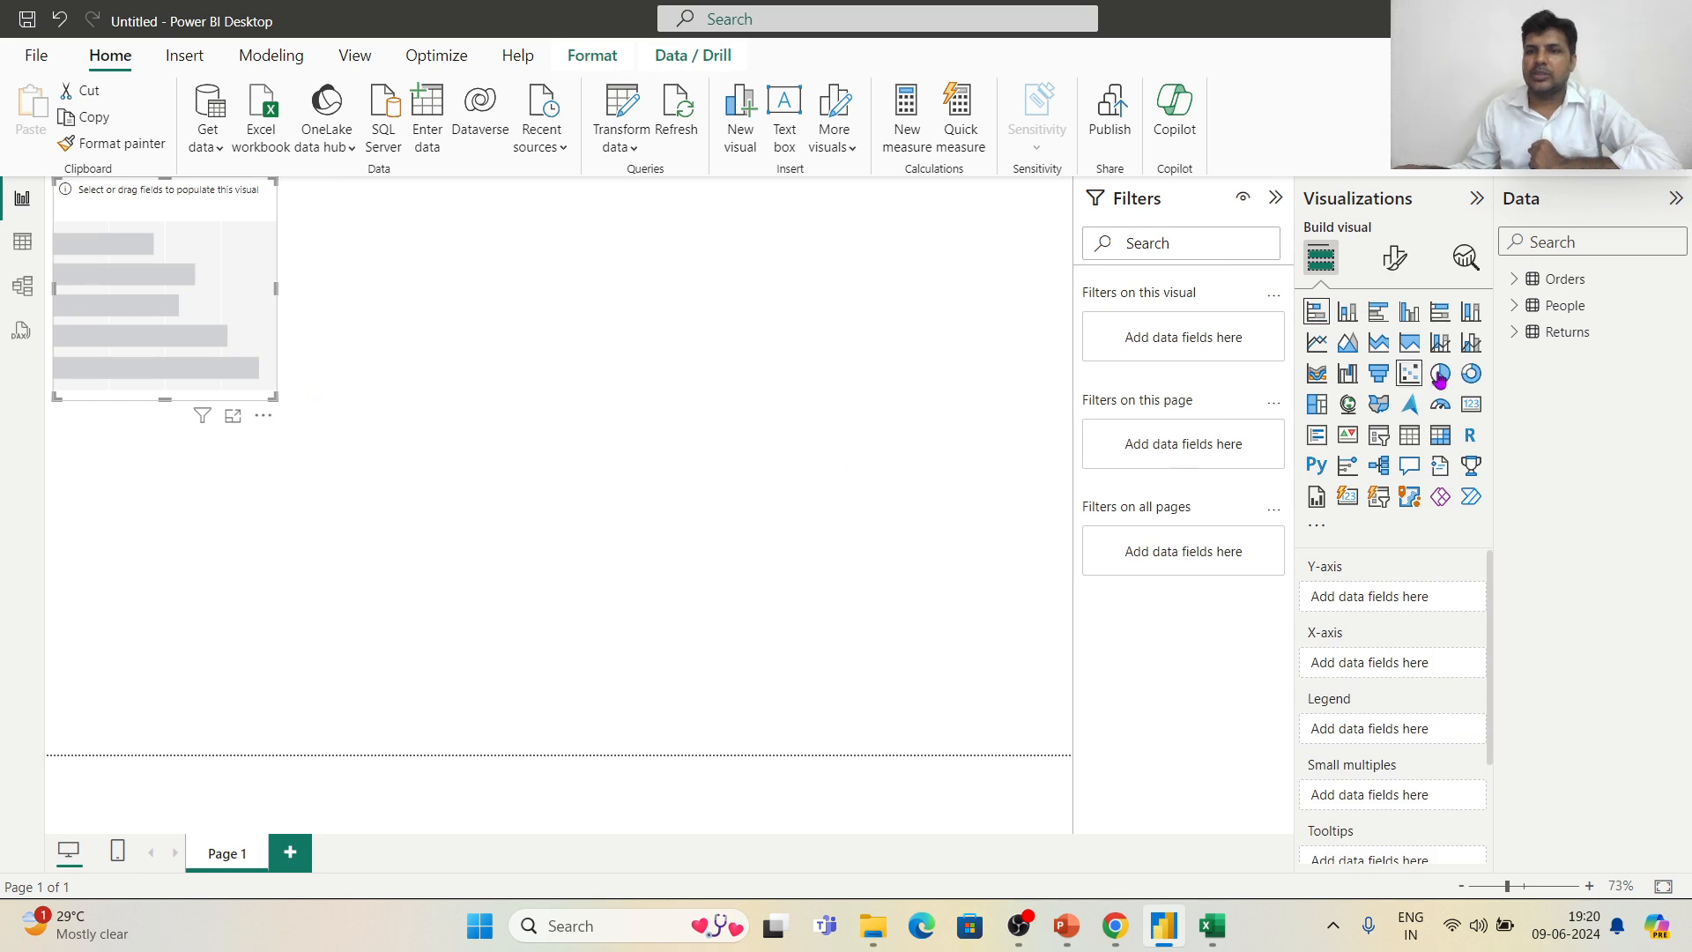
left_click(1516, 280)
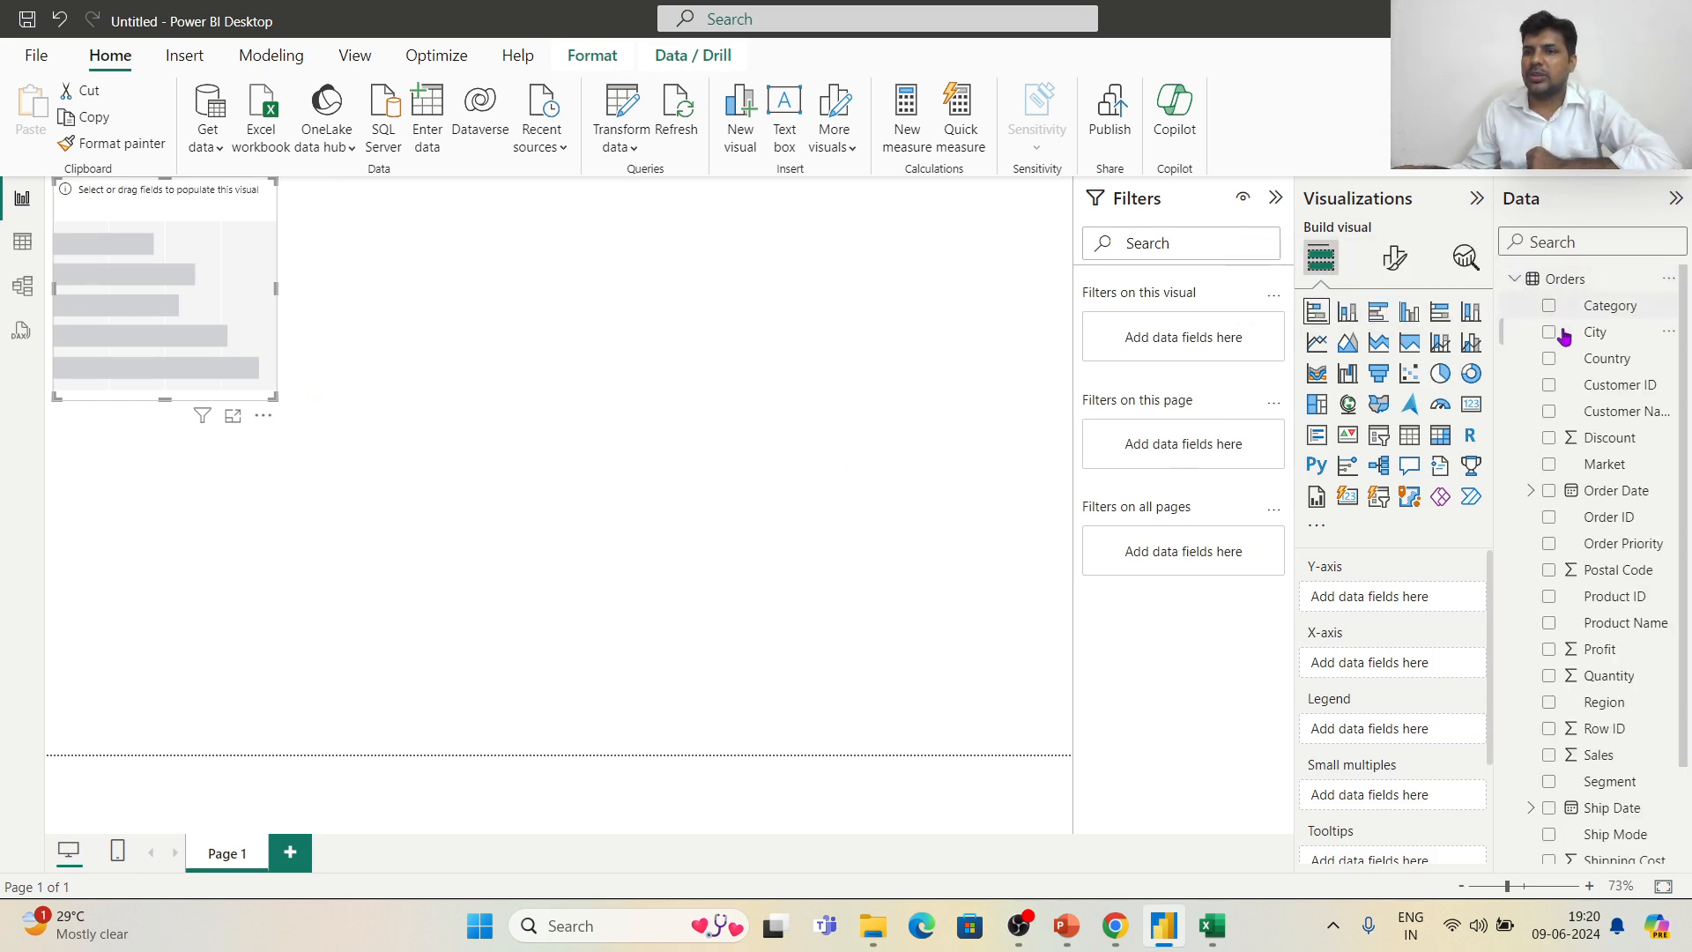
left_click_drag(274, 398, 830, 669)
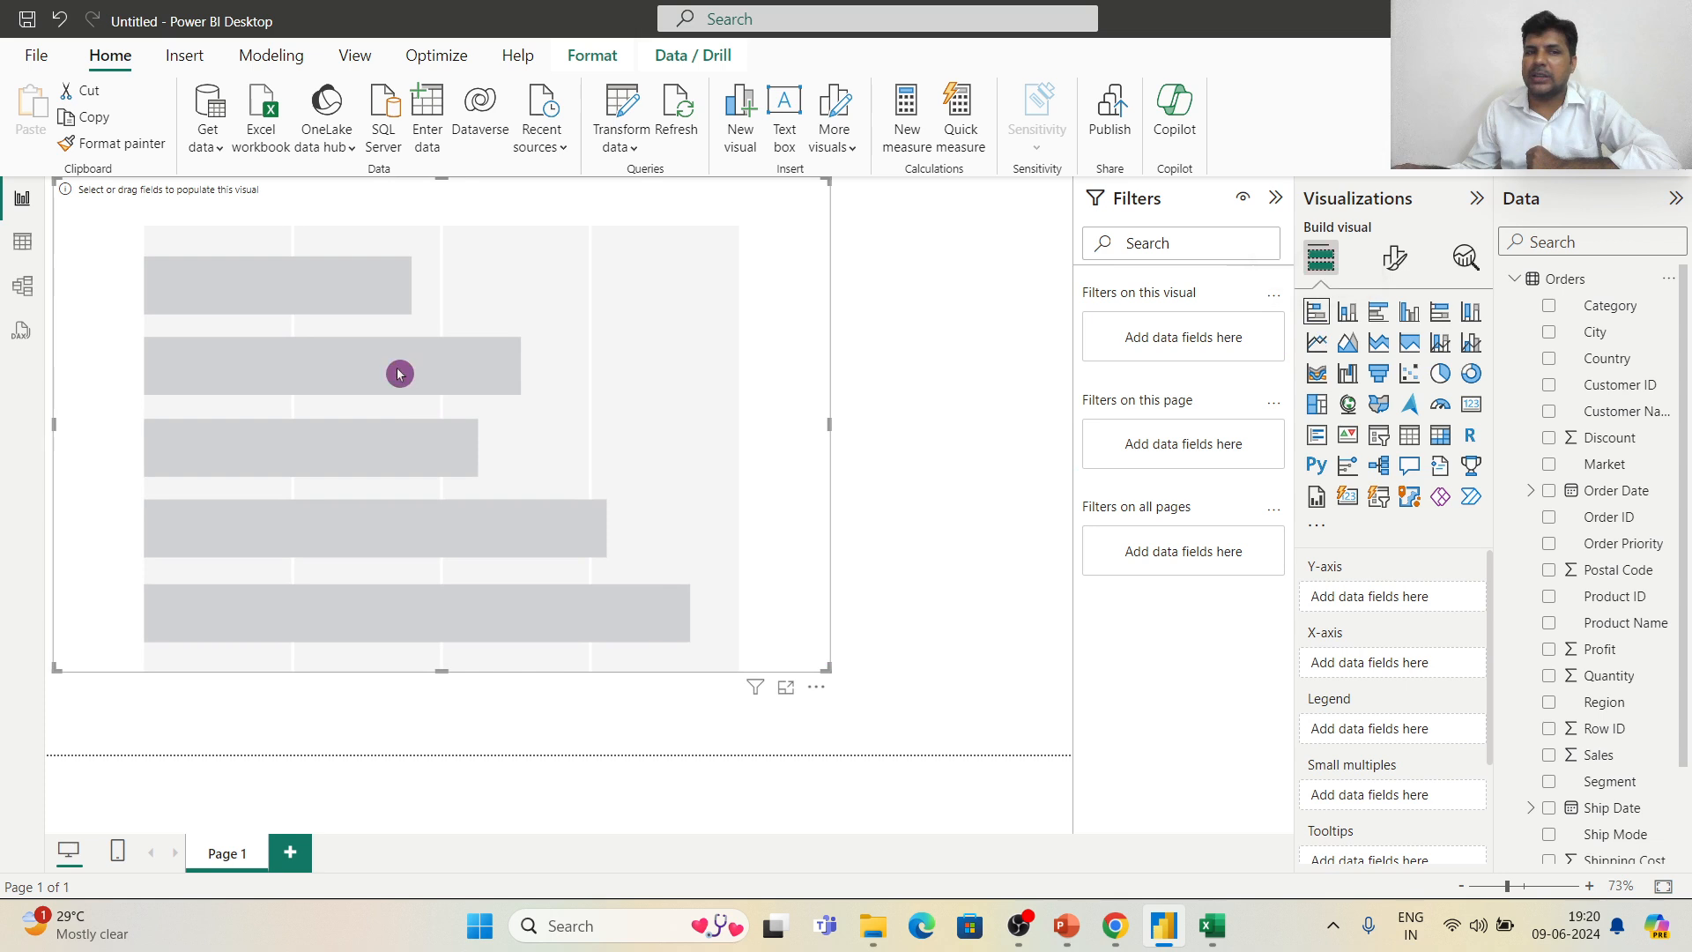
left_click(1348, 313)
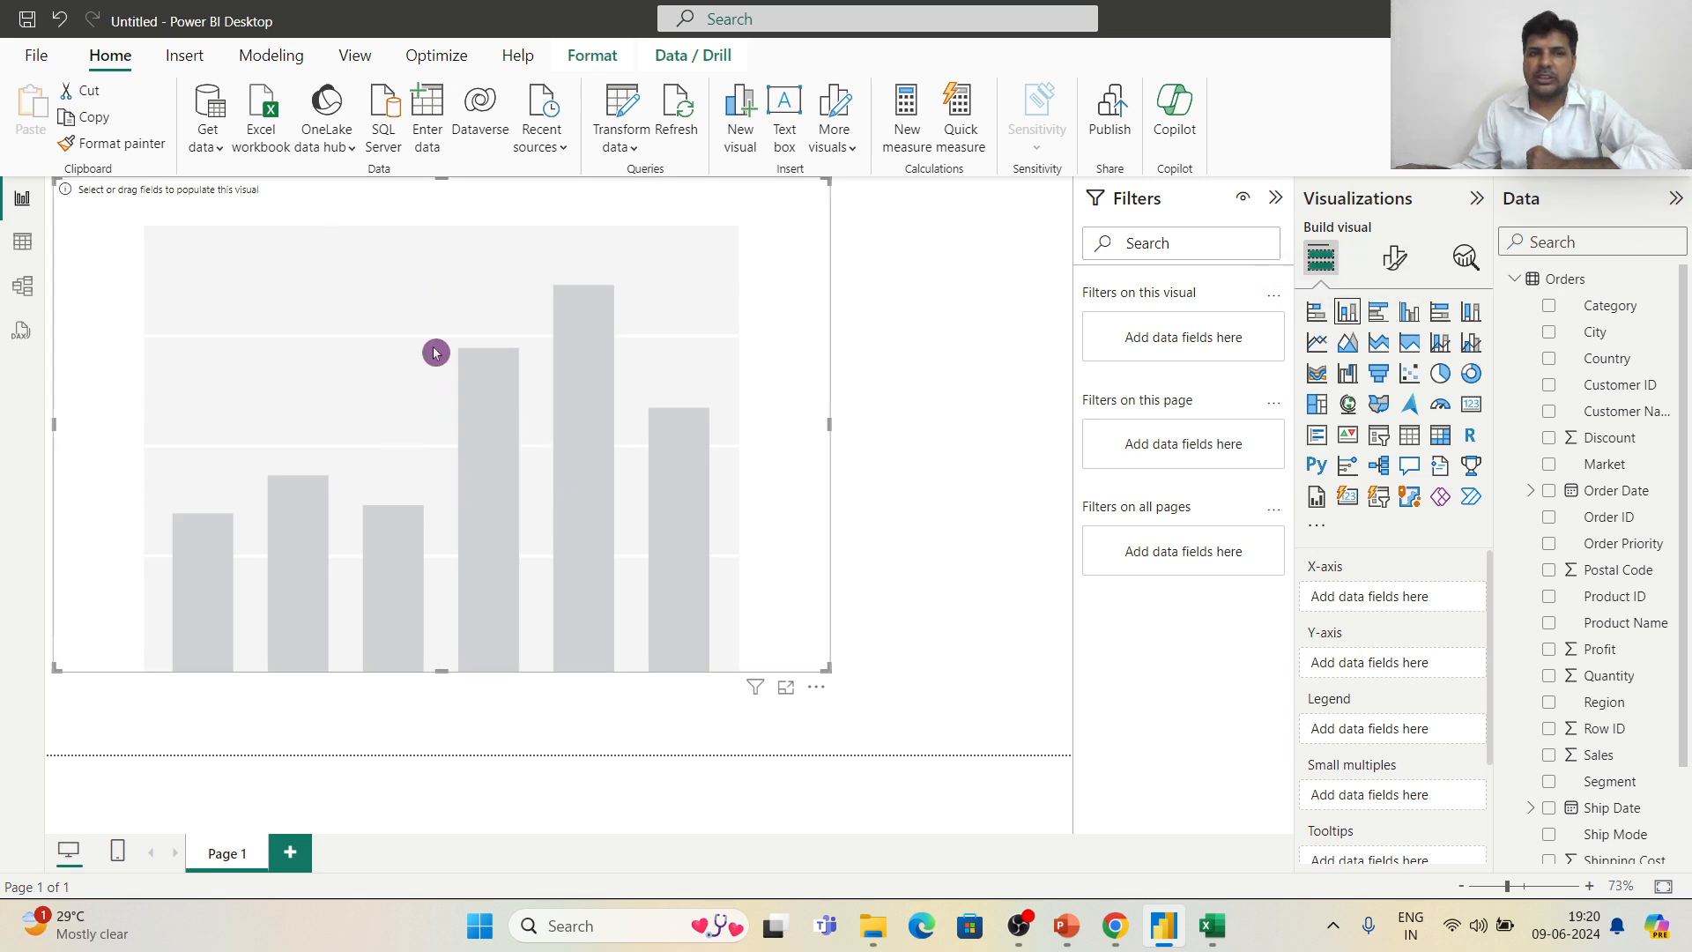
left_click(1316, 311)
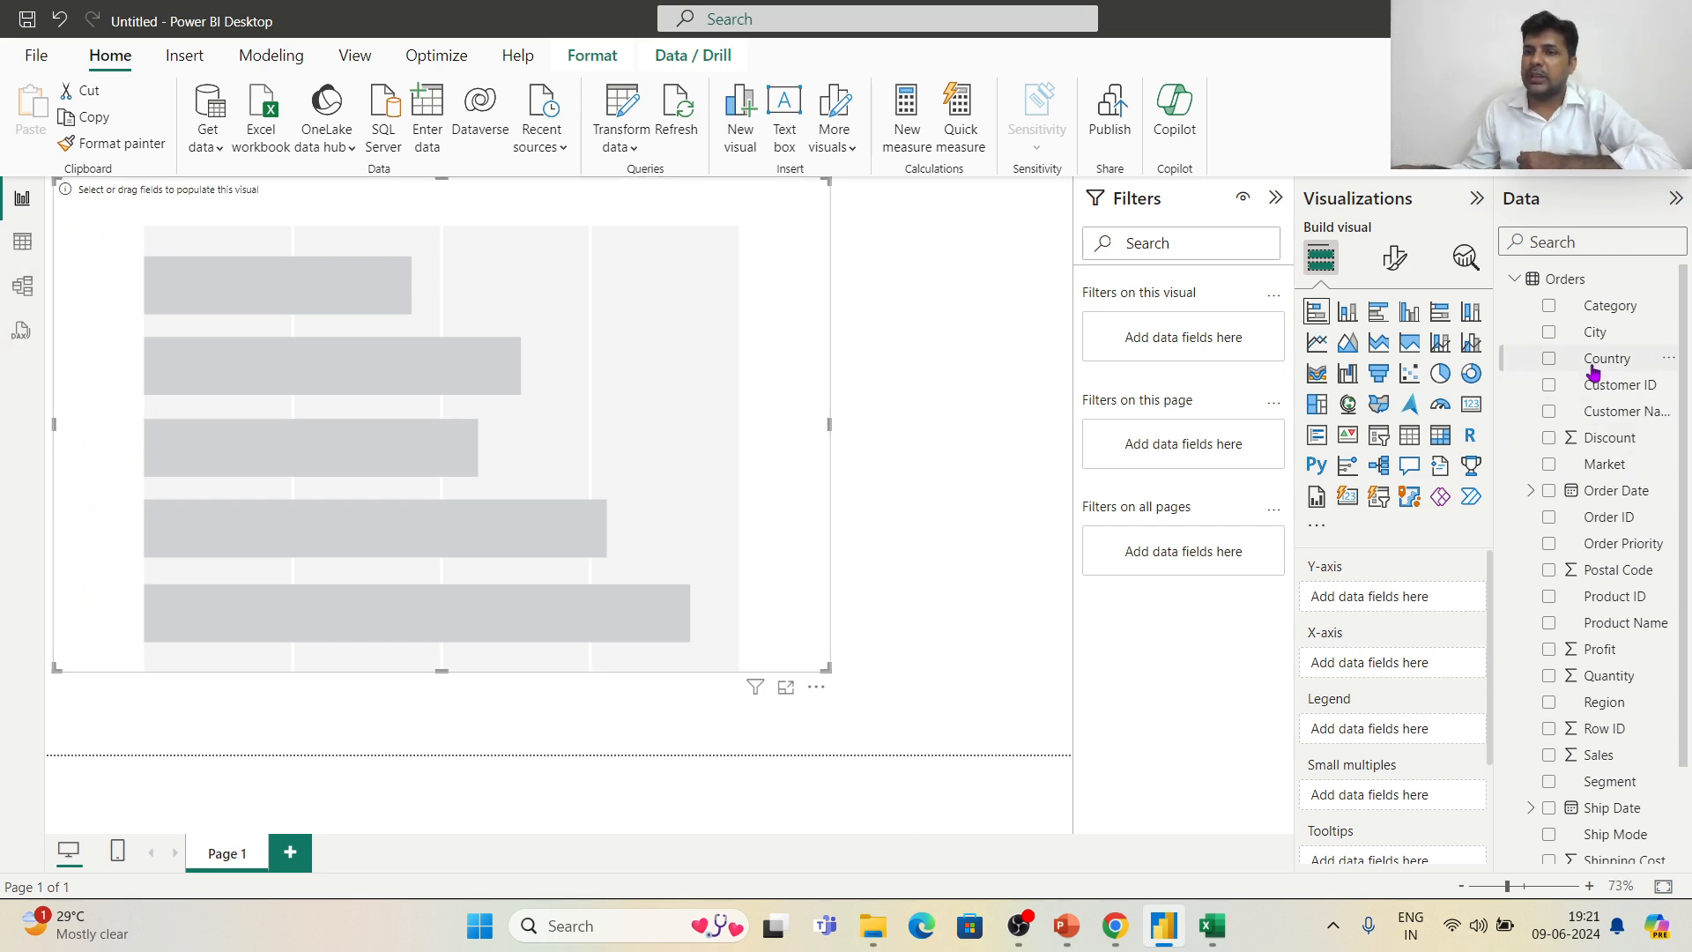
Step: Assign Country to the Y-axis and Sales to the X-axis of the stacked bar chart, and enlarge the chart to nearly fill the page
left_click_drag(1595, 368, 1401, 602)
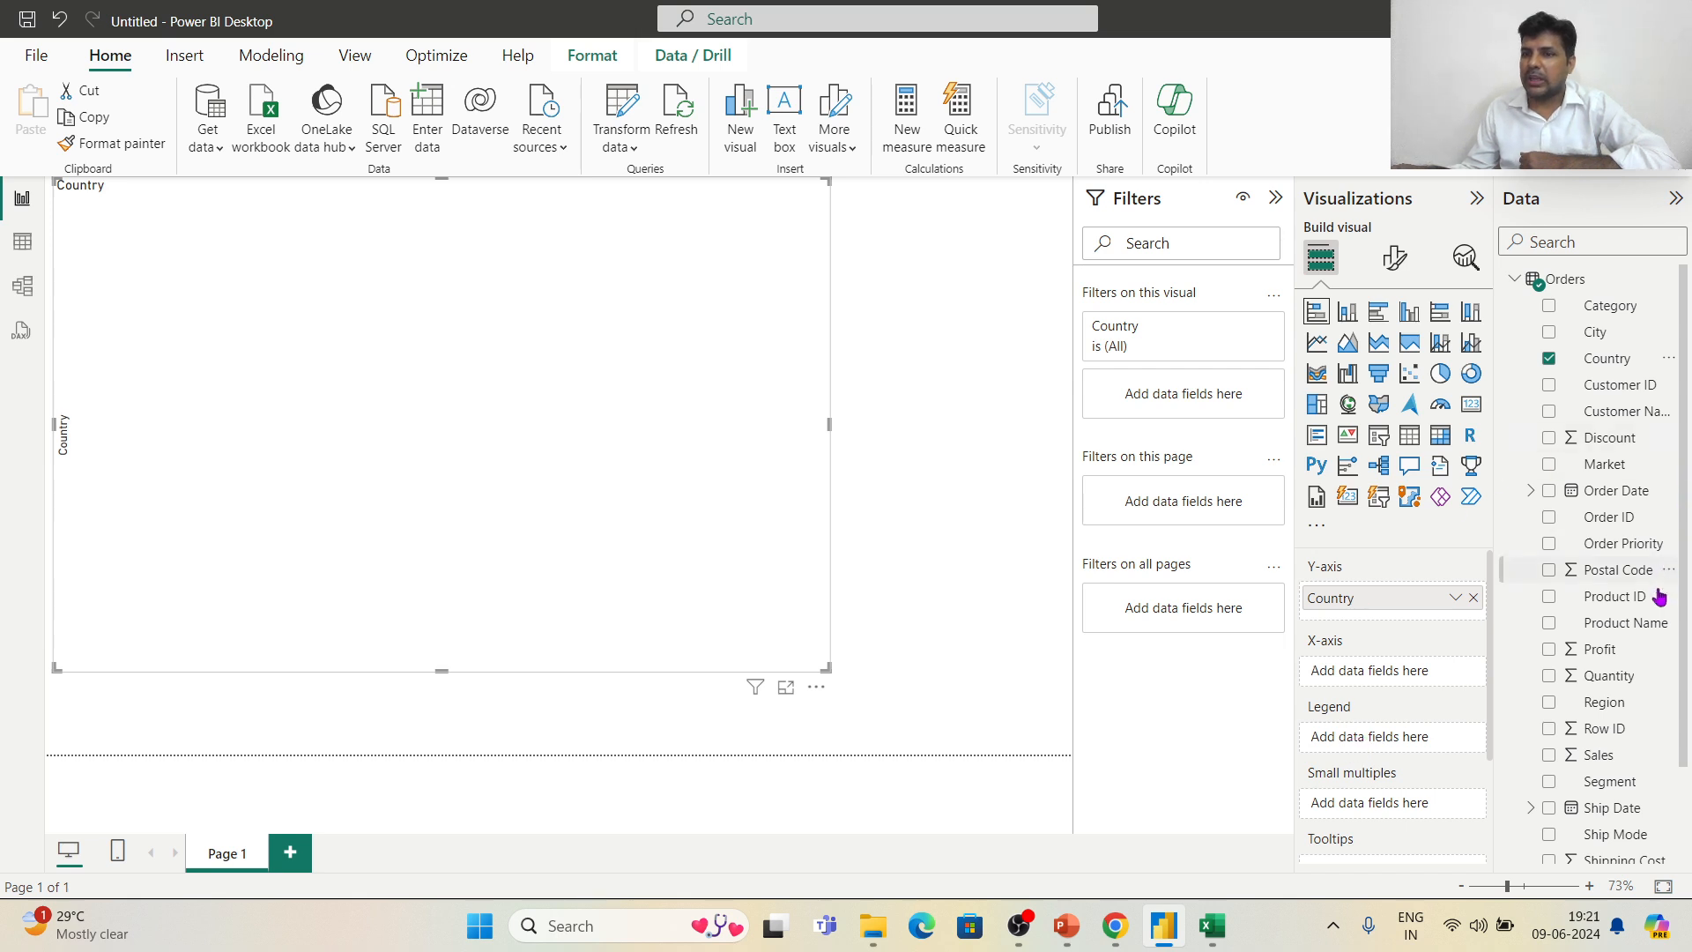
left_click_drag(1600, 766, 1401, 683)
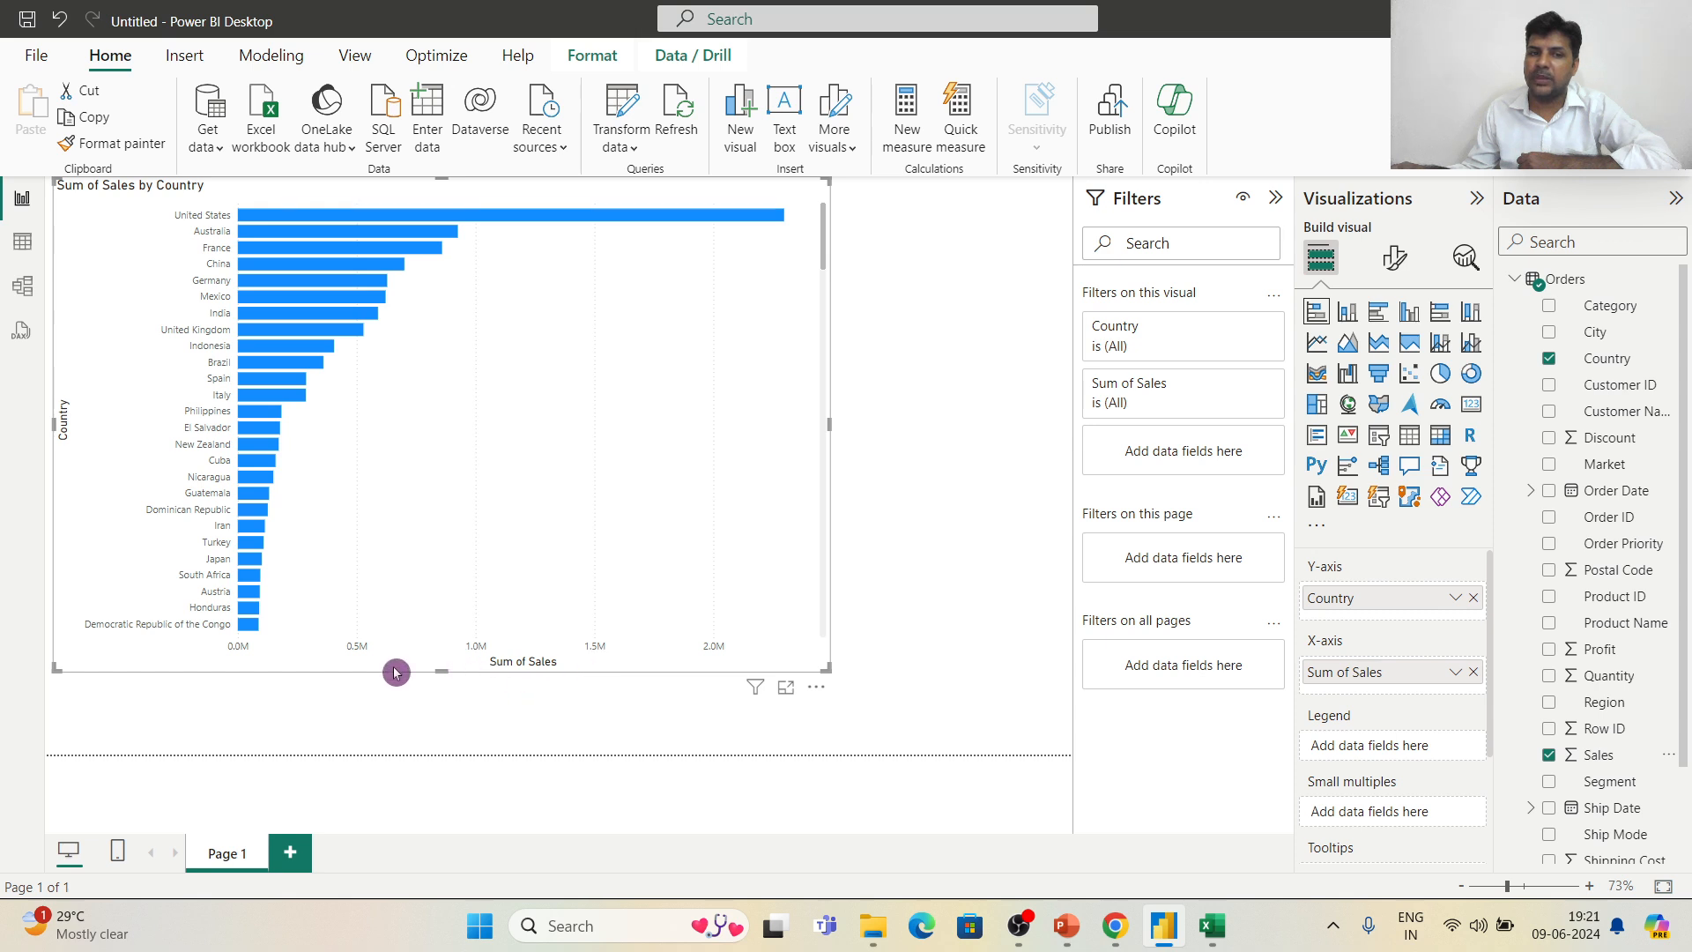
left_click_drag(829, 671, 1006, 744)
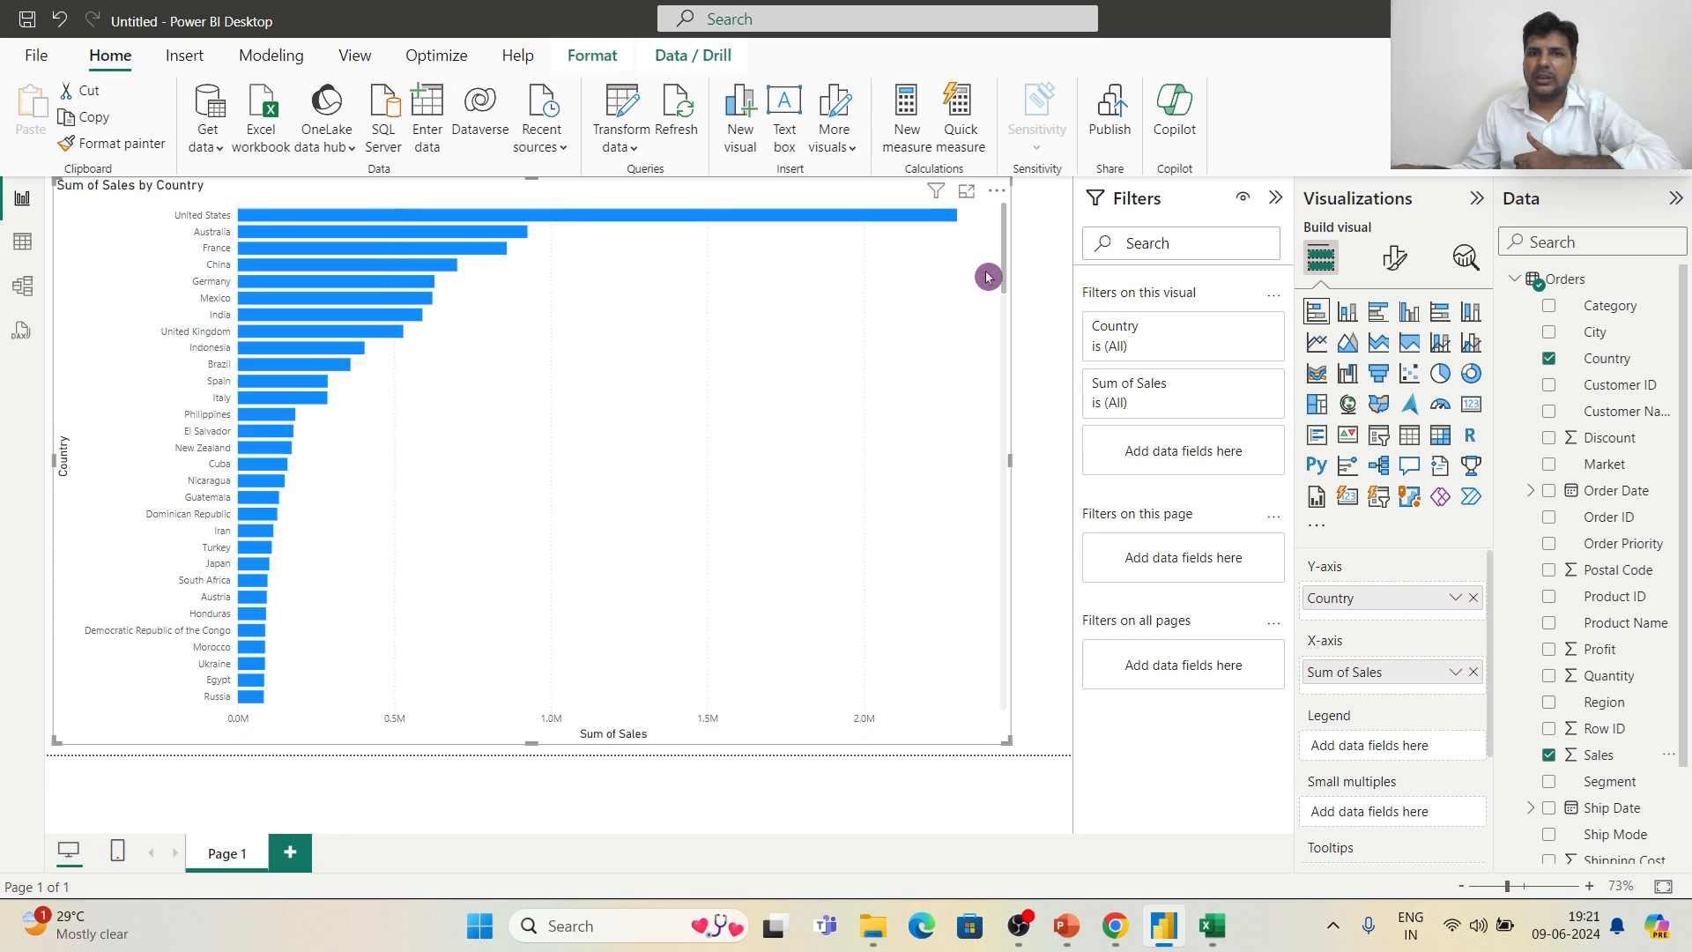
Step: Preview the chart in focus mode, and try it as a stacked column chart before reverting to a stacked bar chart
left_click(966, 194)
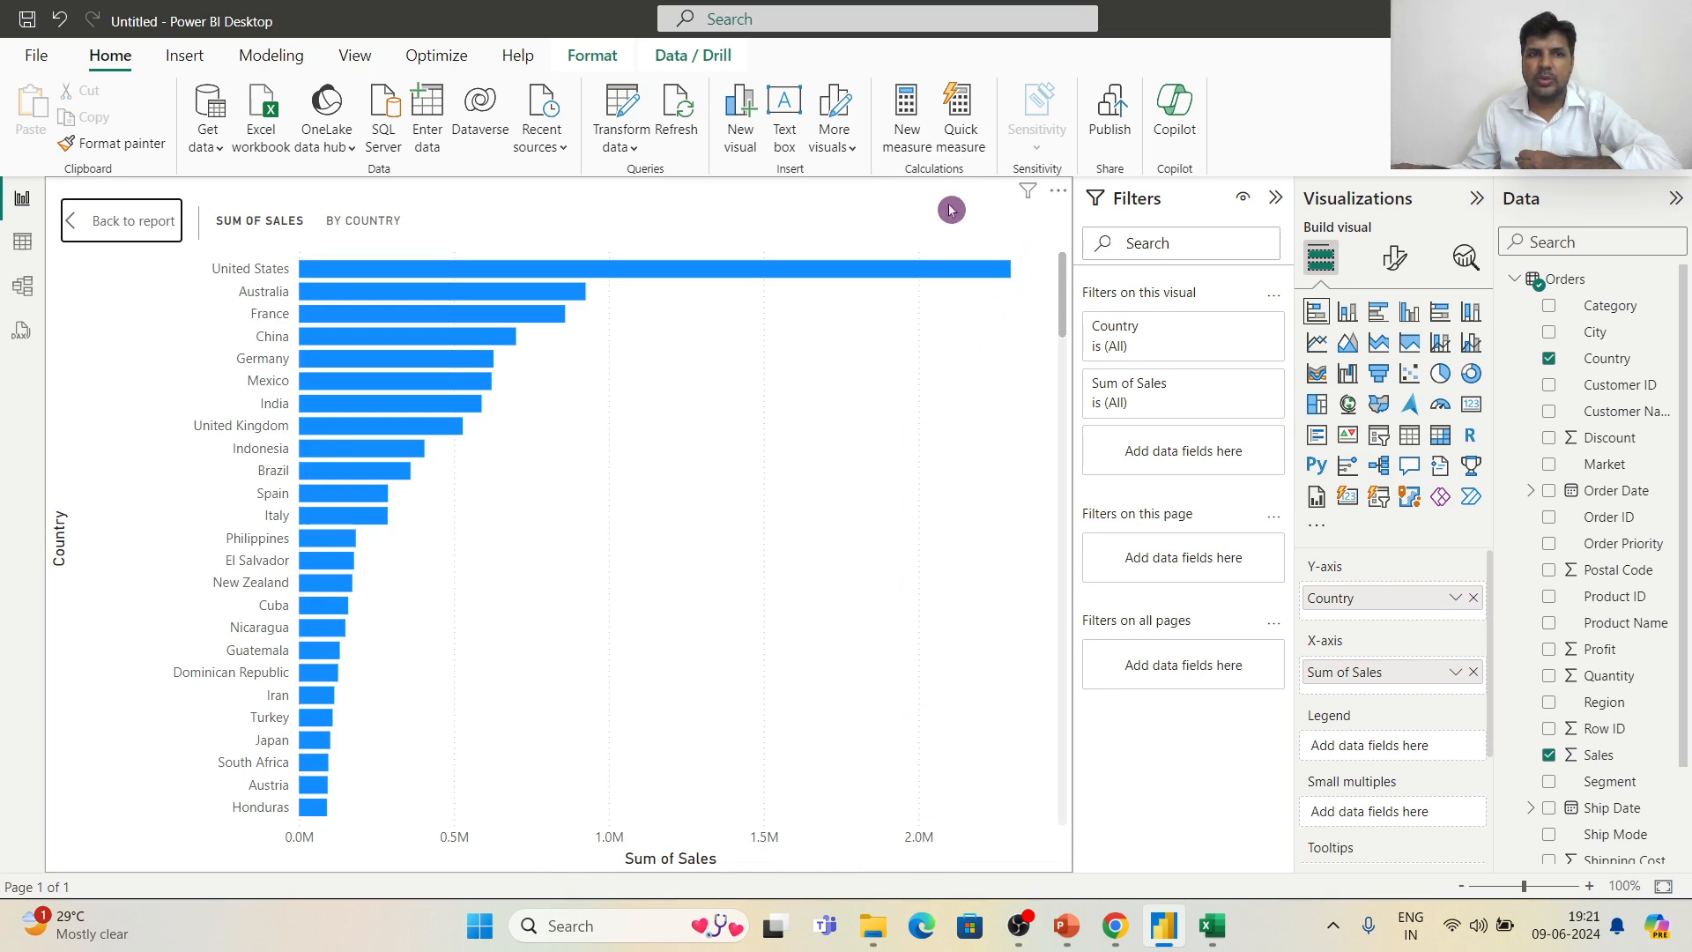
left_click(69, 228)
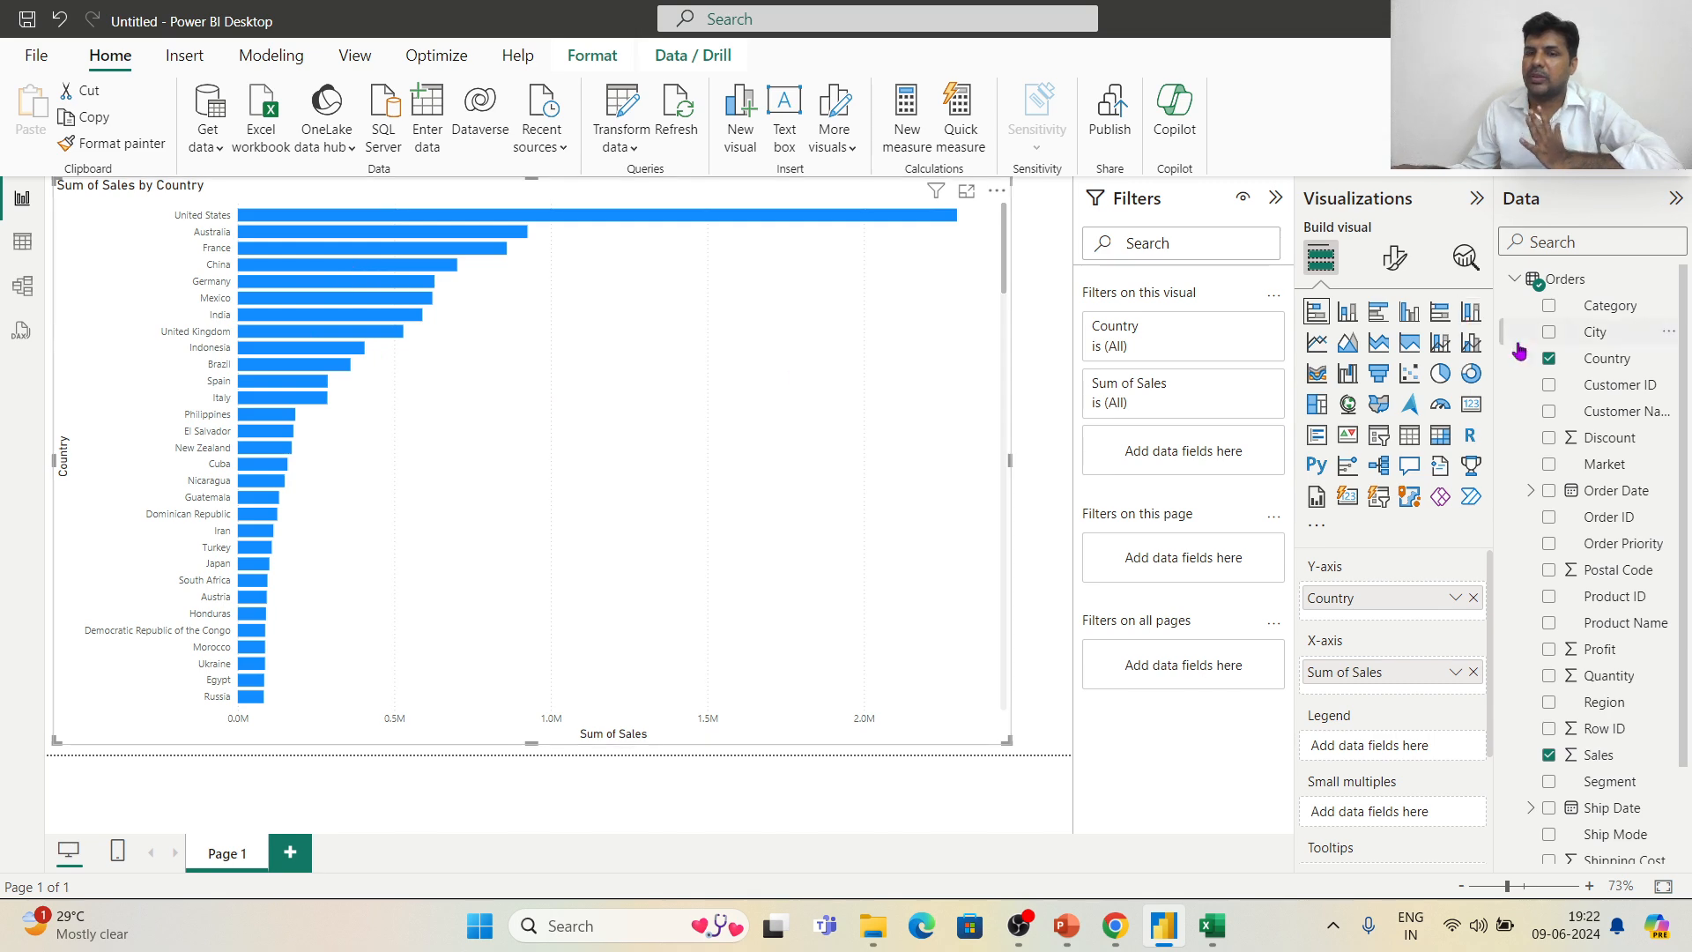
left_click(1351, 317)
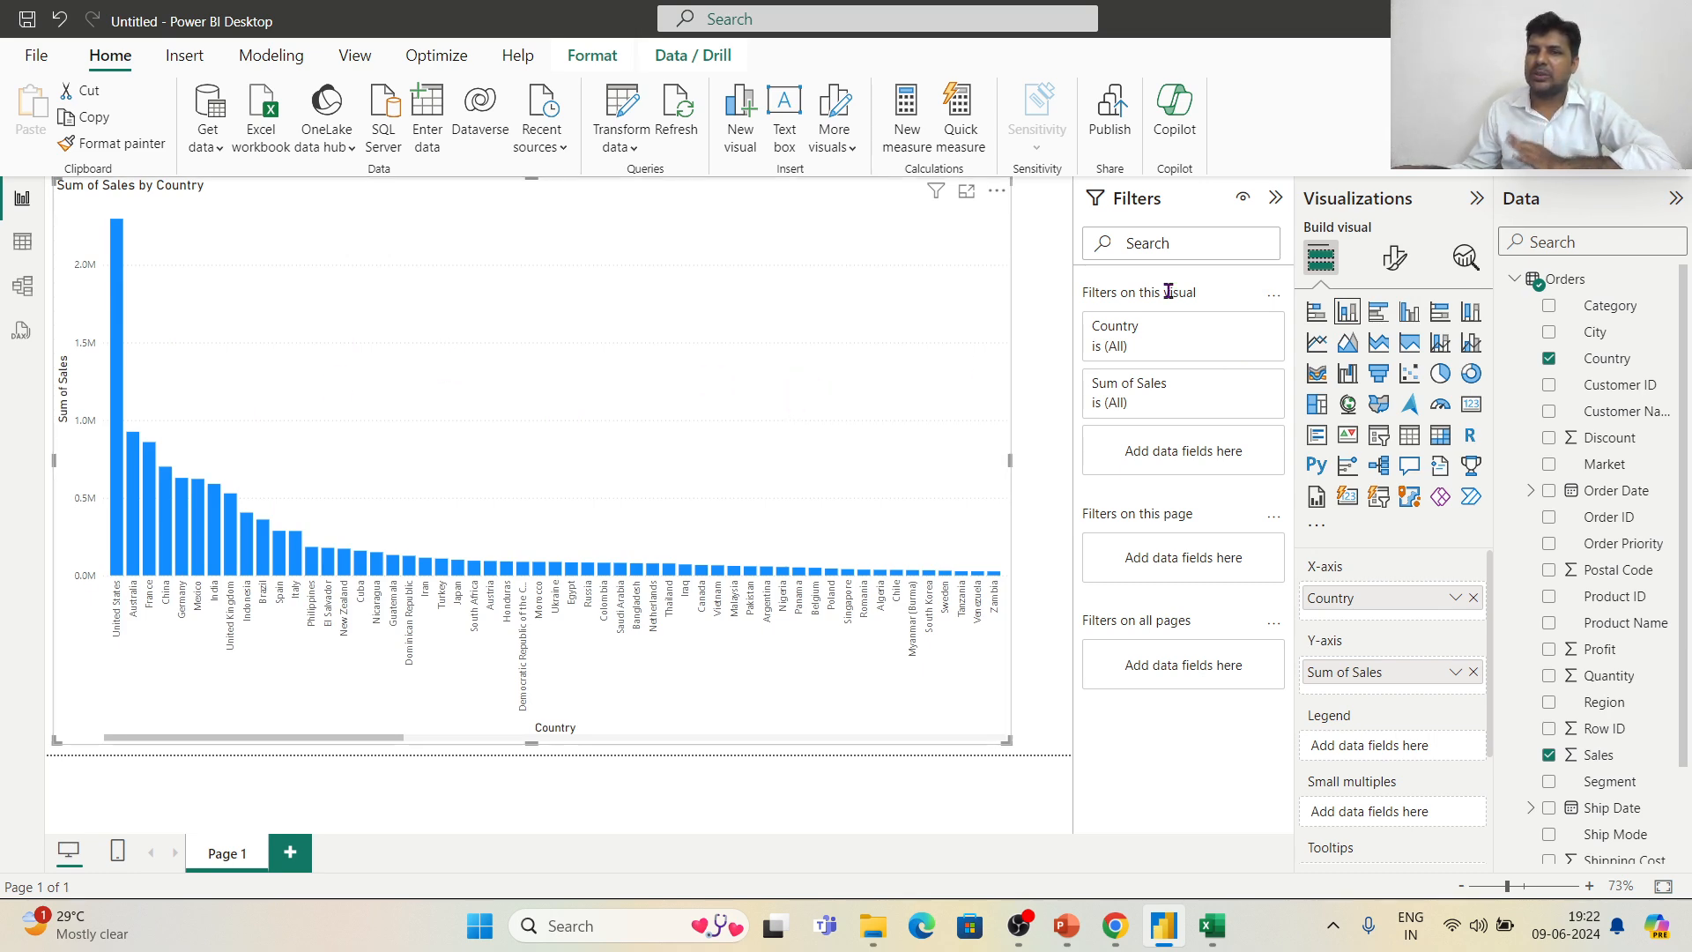
left_click(1317, 312)
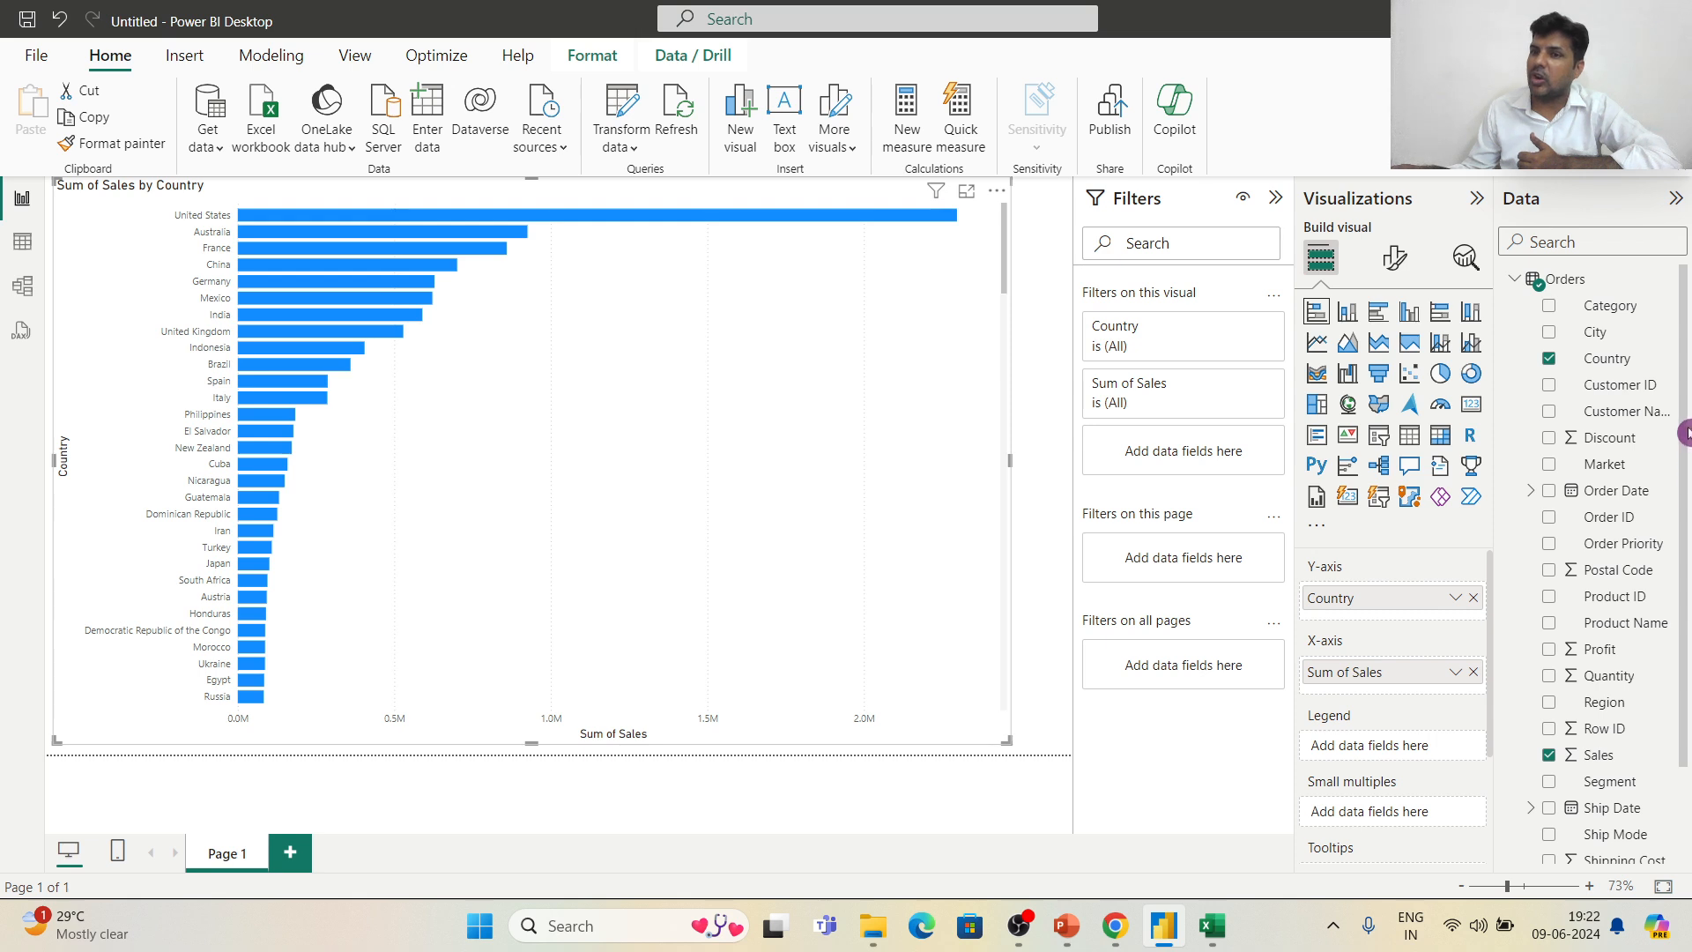
Step: Add the Category field from the Orders table as the stacked bar chart's legend
left_click_drag(1684, 429, 1684, 556)
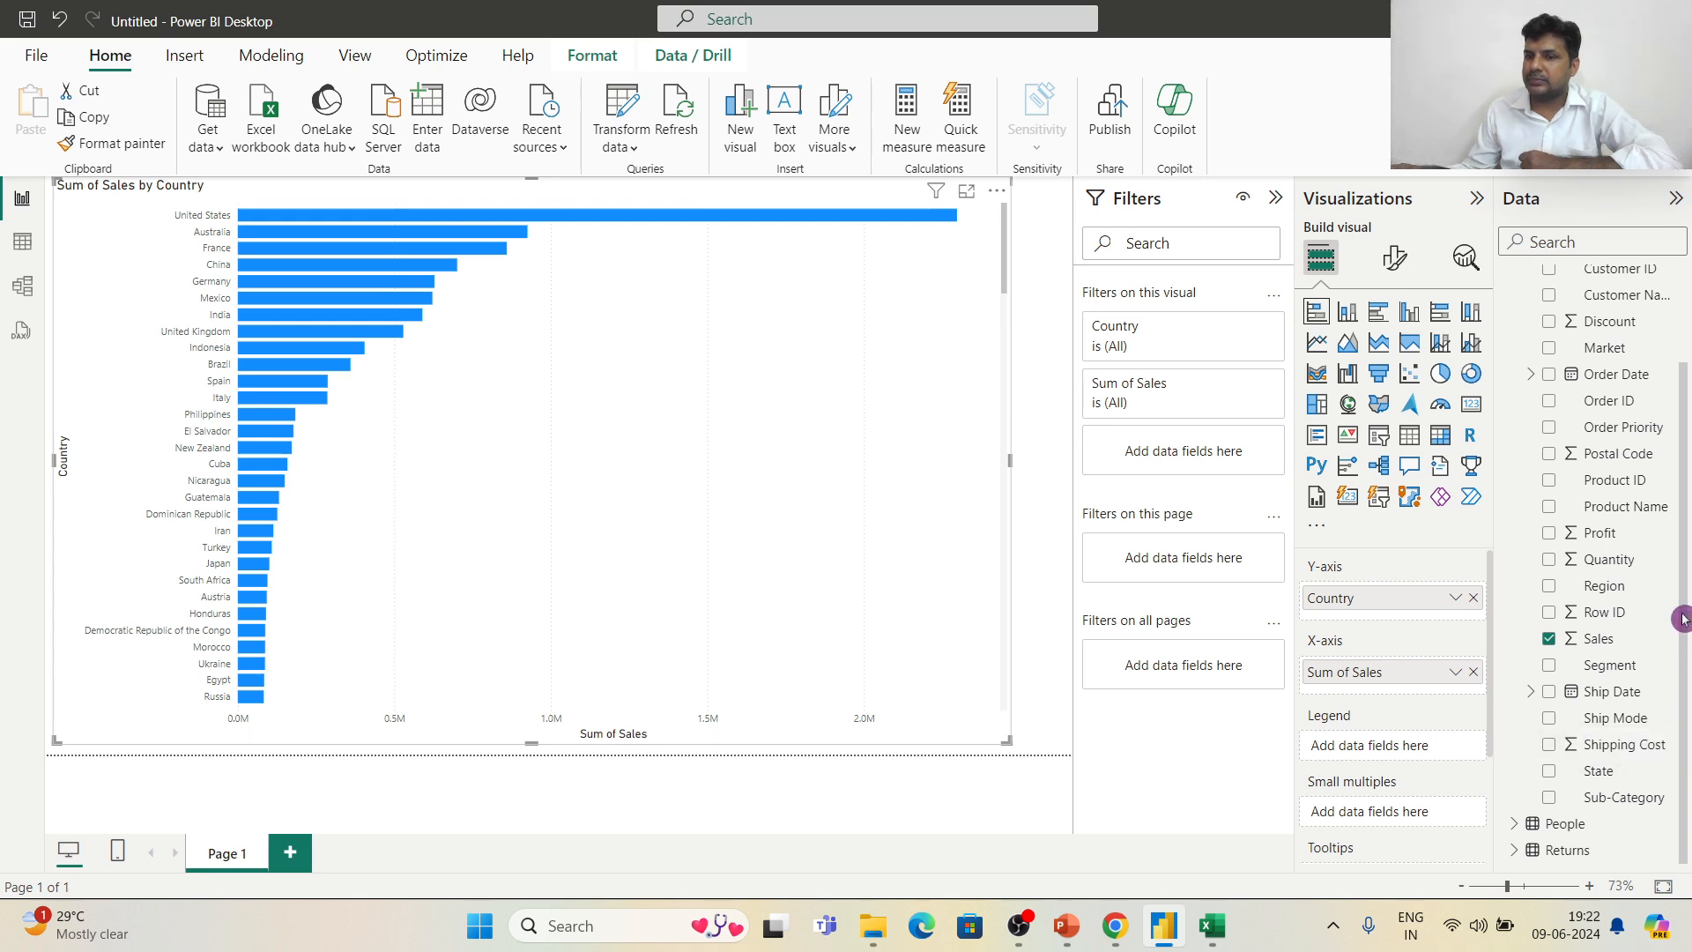
scroll(1682, 620, "up", 3)
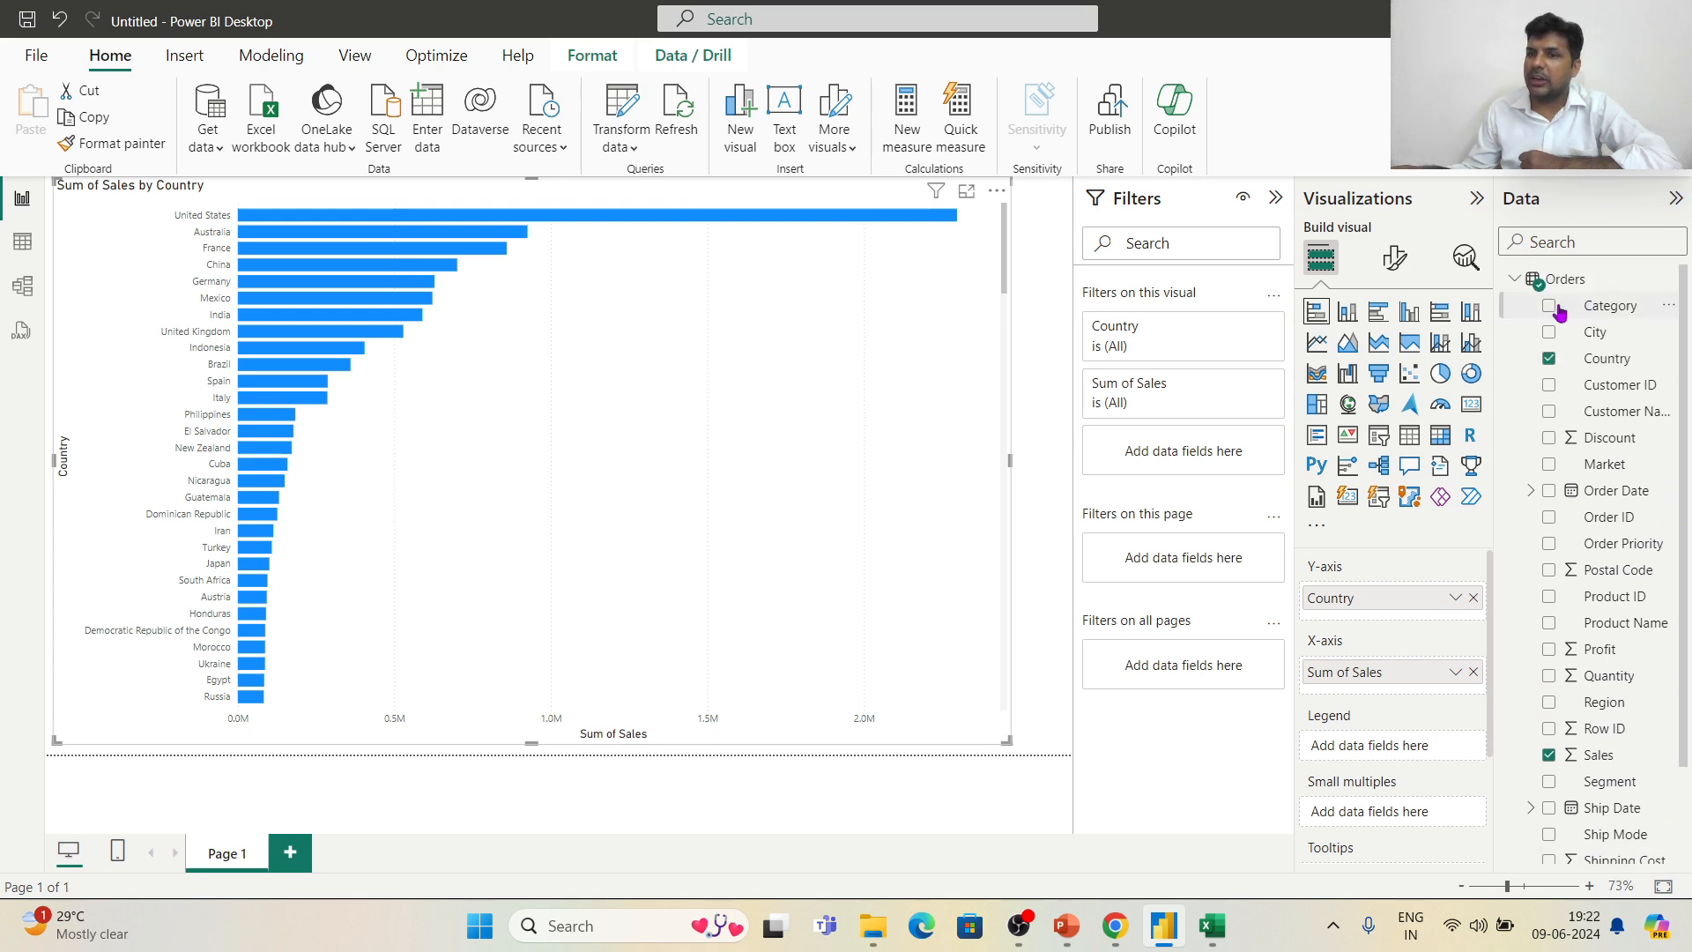
left_click_drag(1546, 310, 1342, 744)
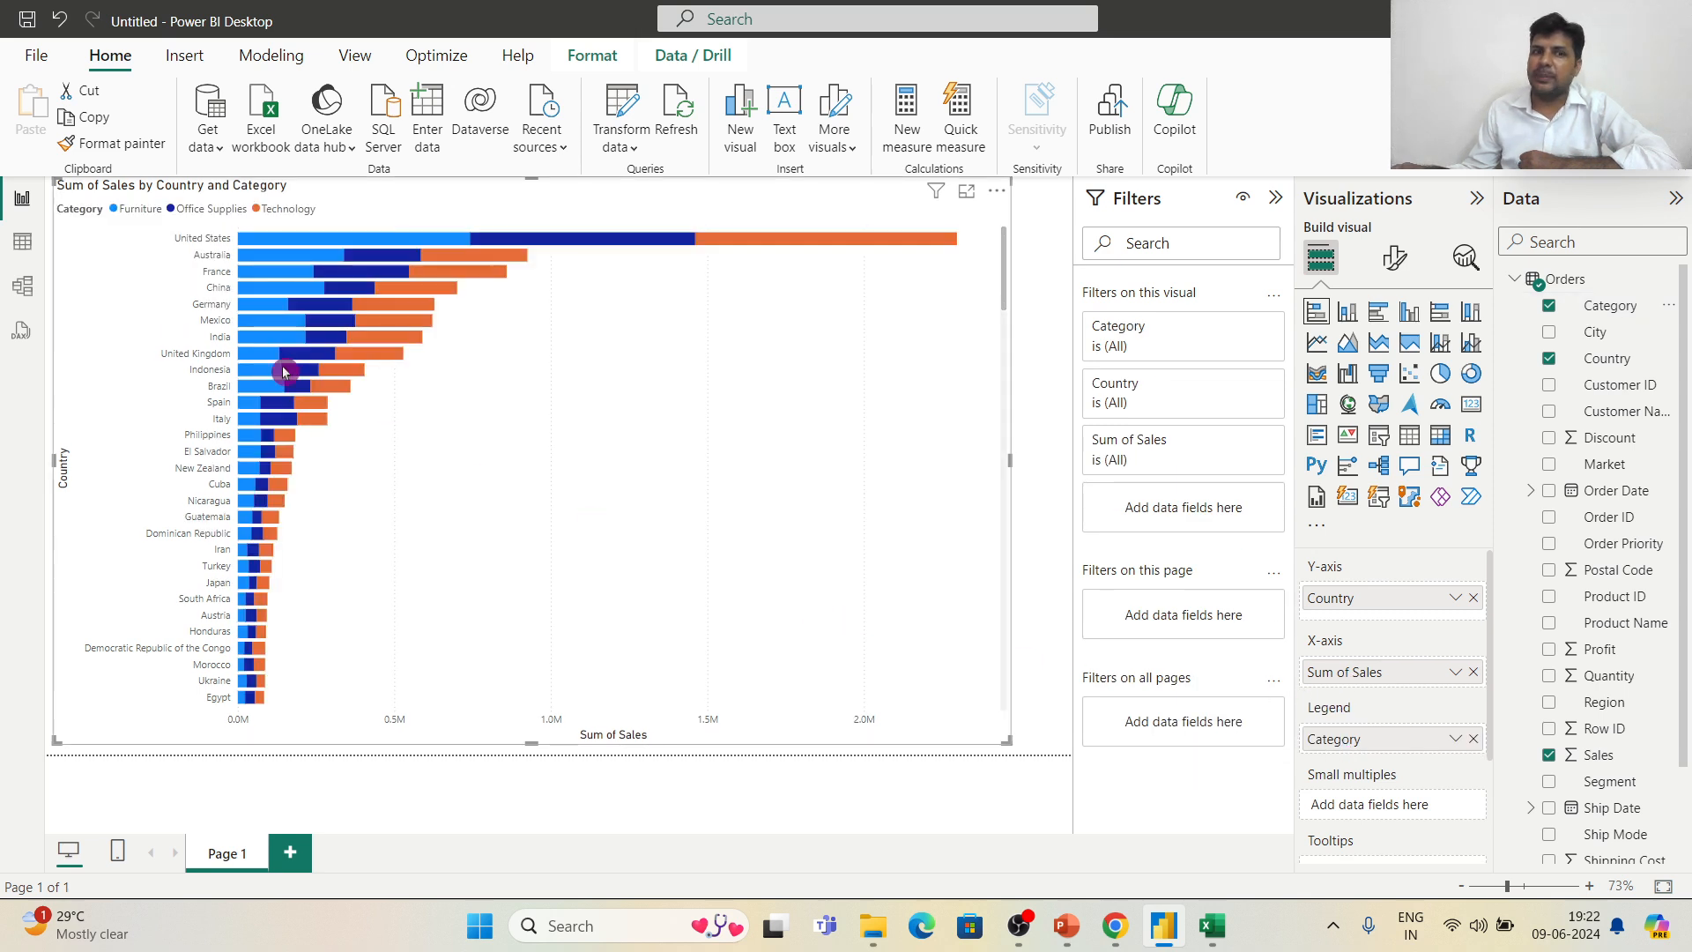
Step: Check the distinct values of the Orders table's Category column in Table view without filtering, and return to Report view
left_click(24, 250)
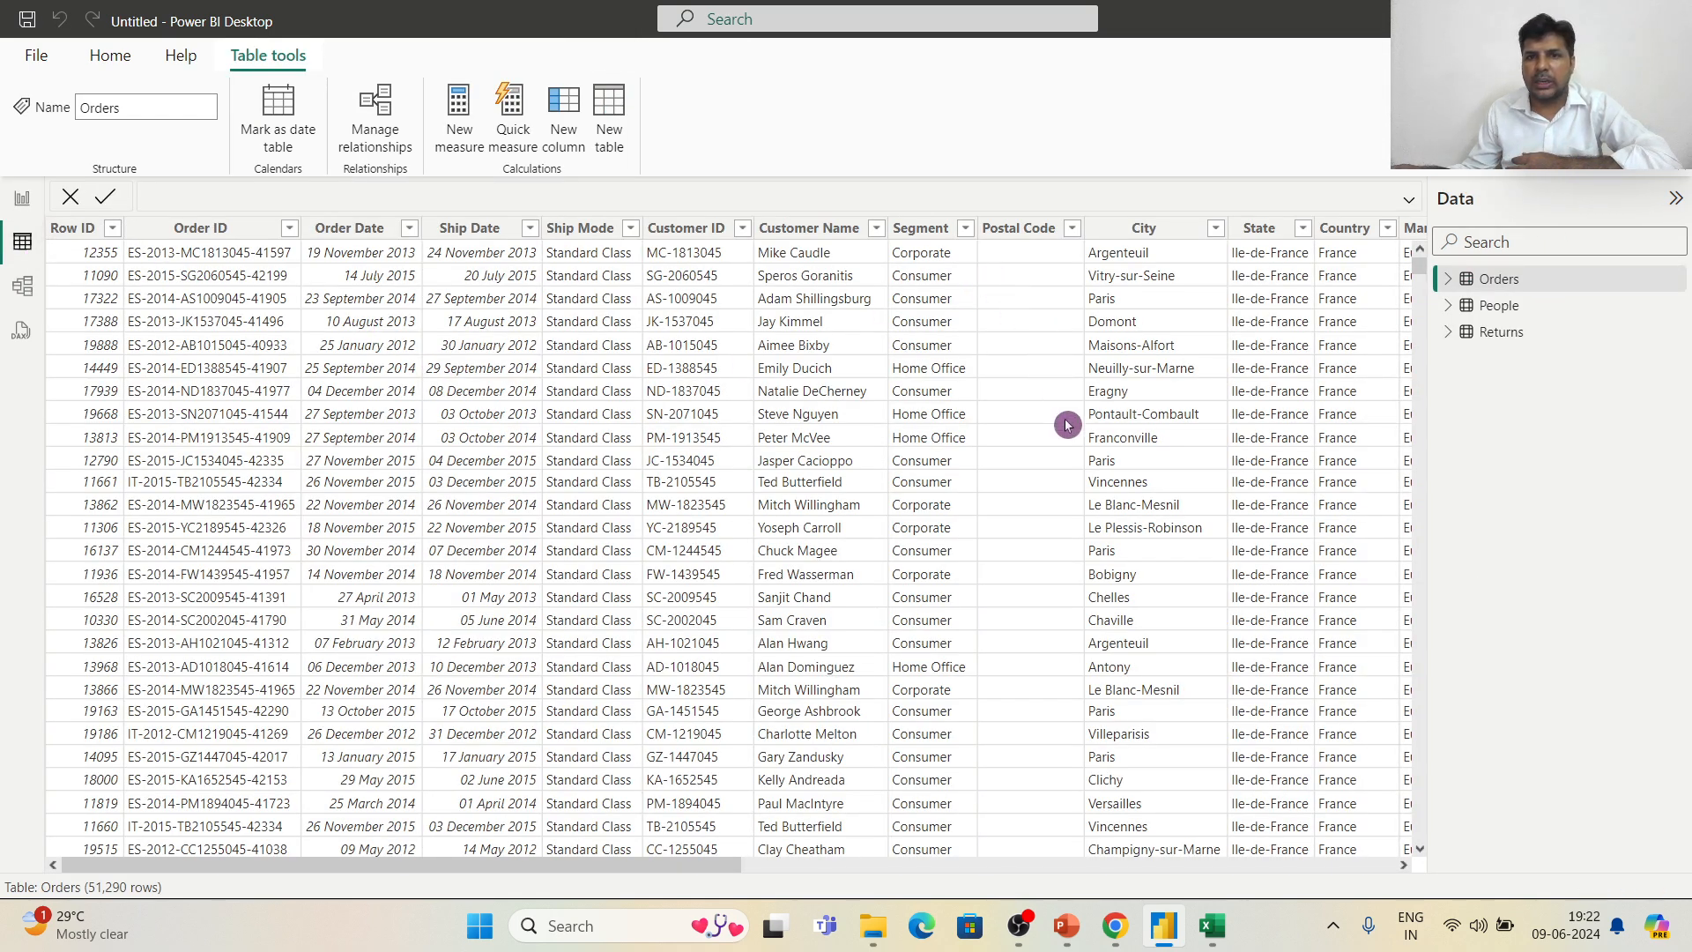
left_click(1405, 867)
left_click(1405, 868)
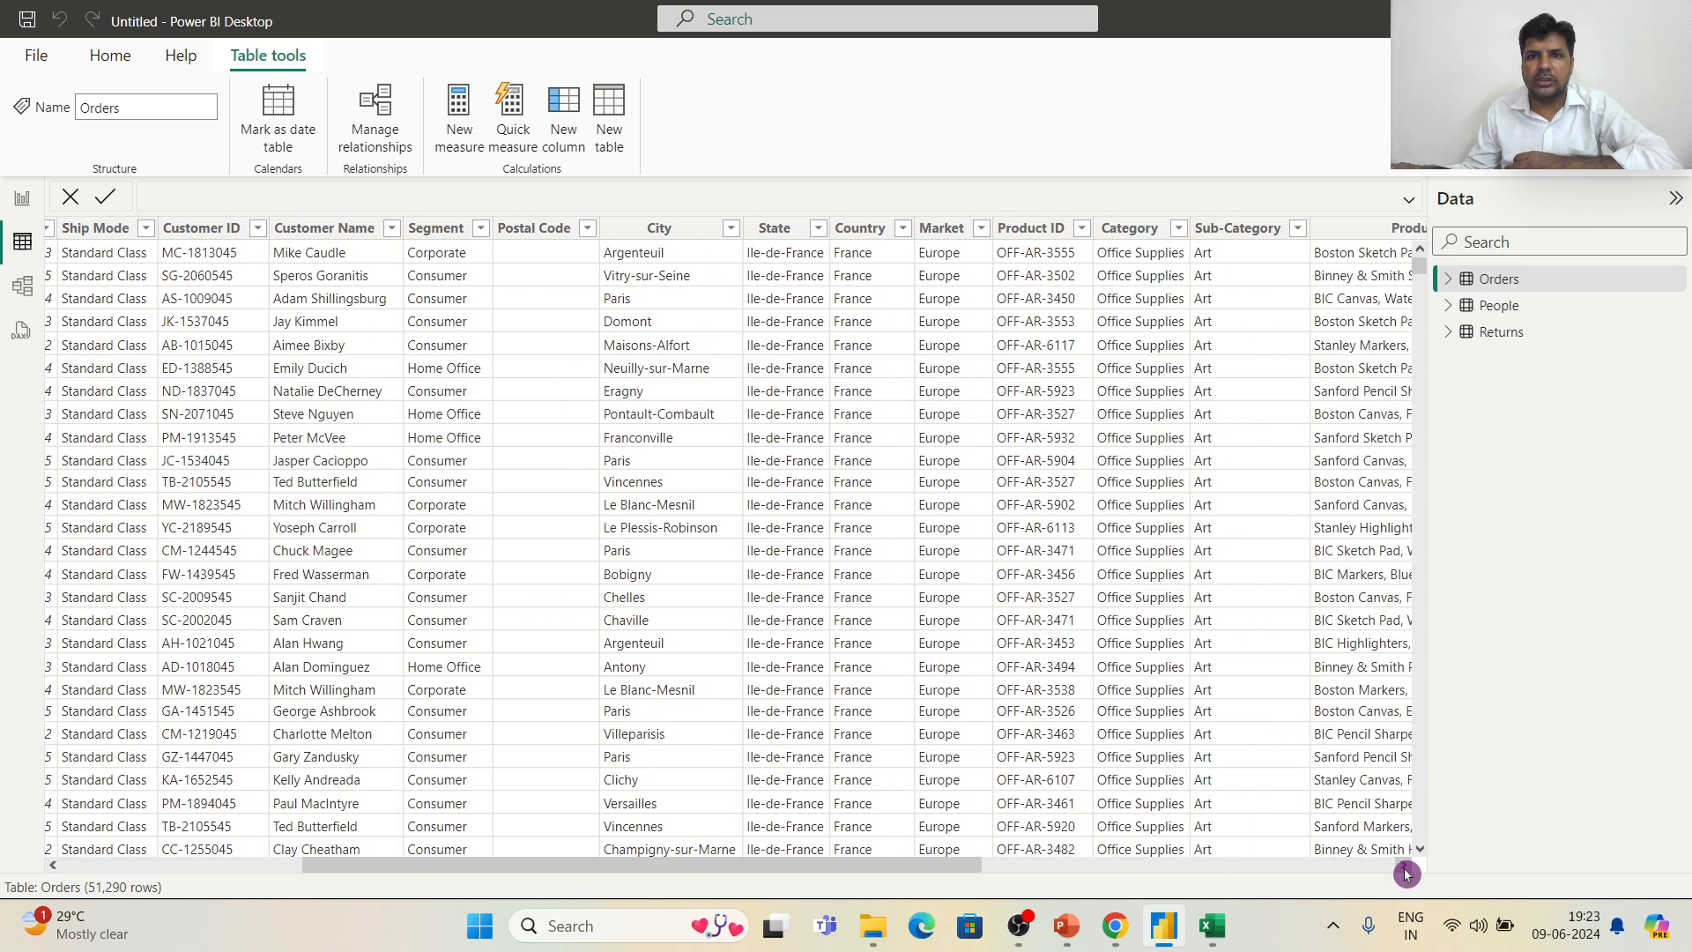
left_click(1178, 233)
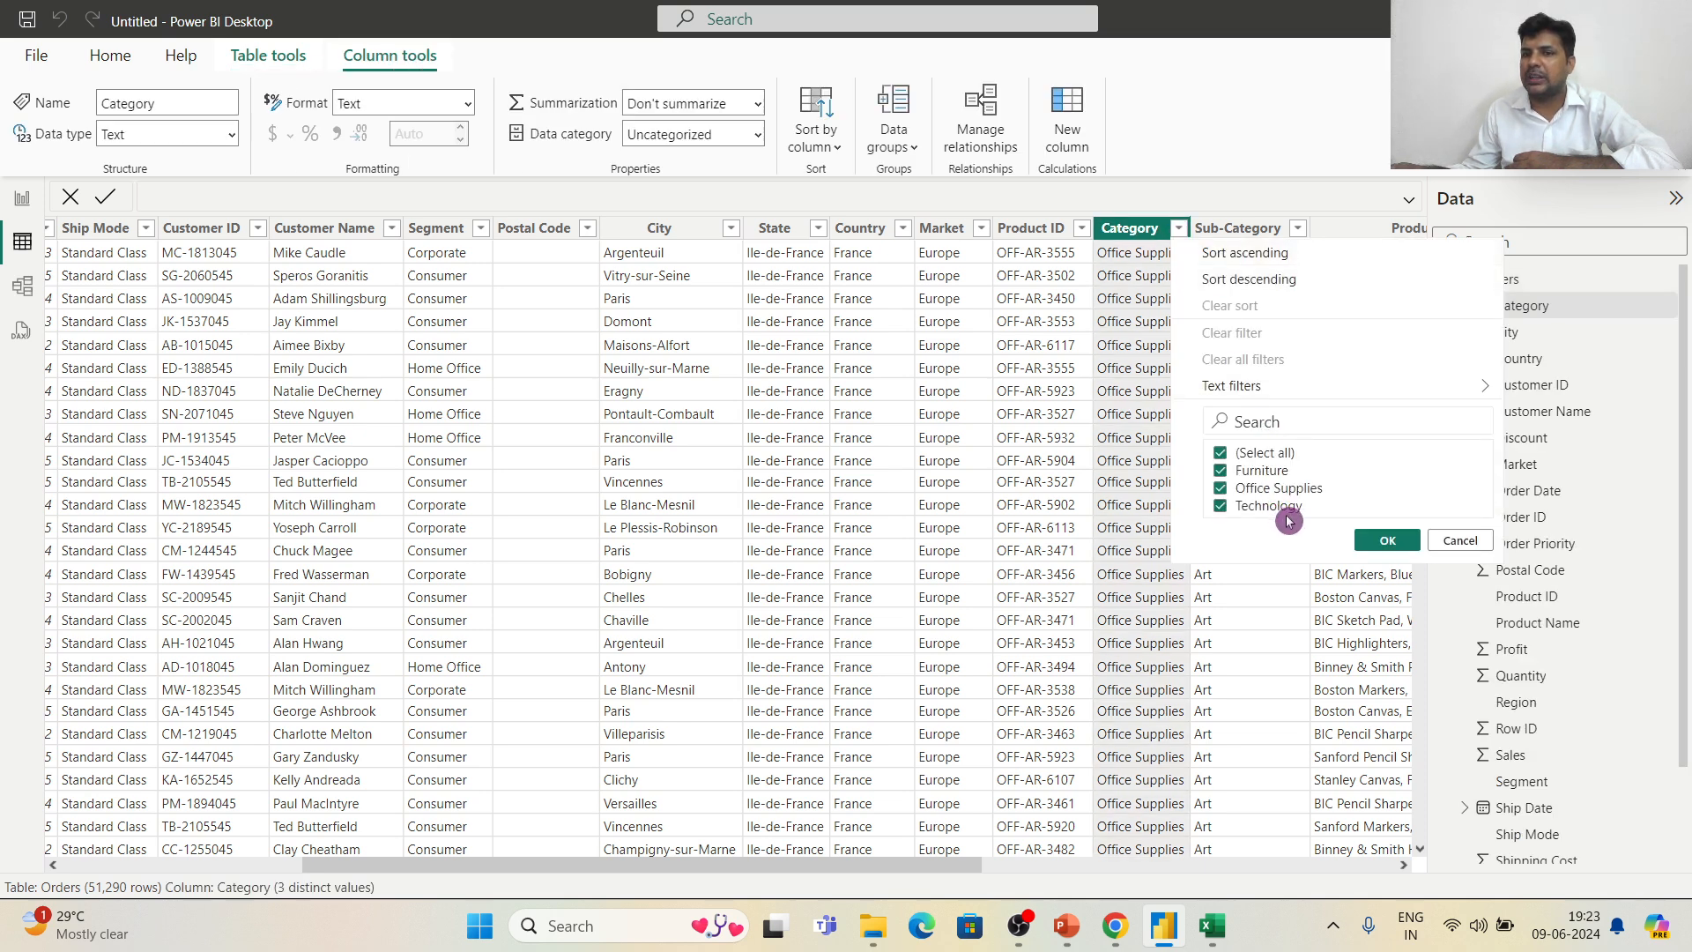
left_click(1460, 540)
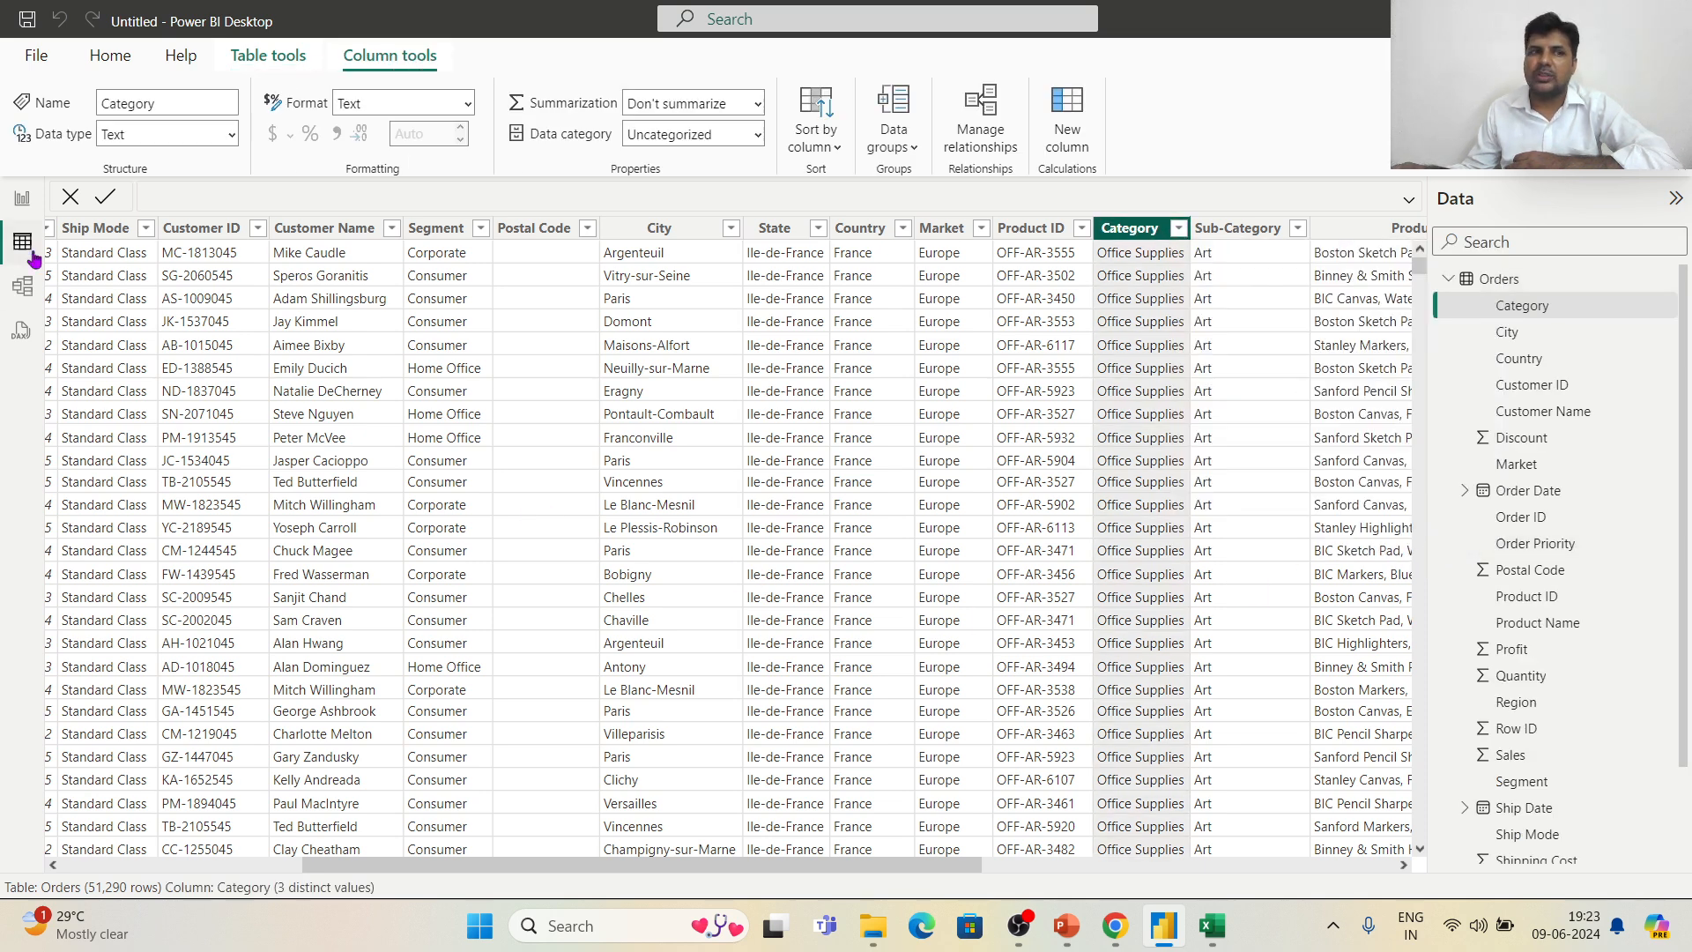
left_click(18, 199)
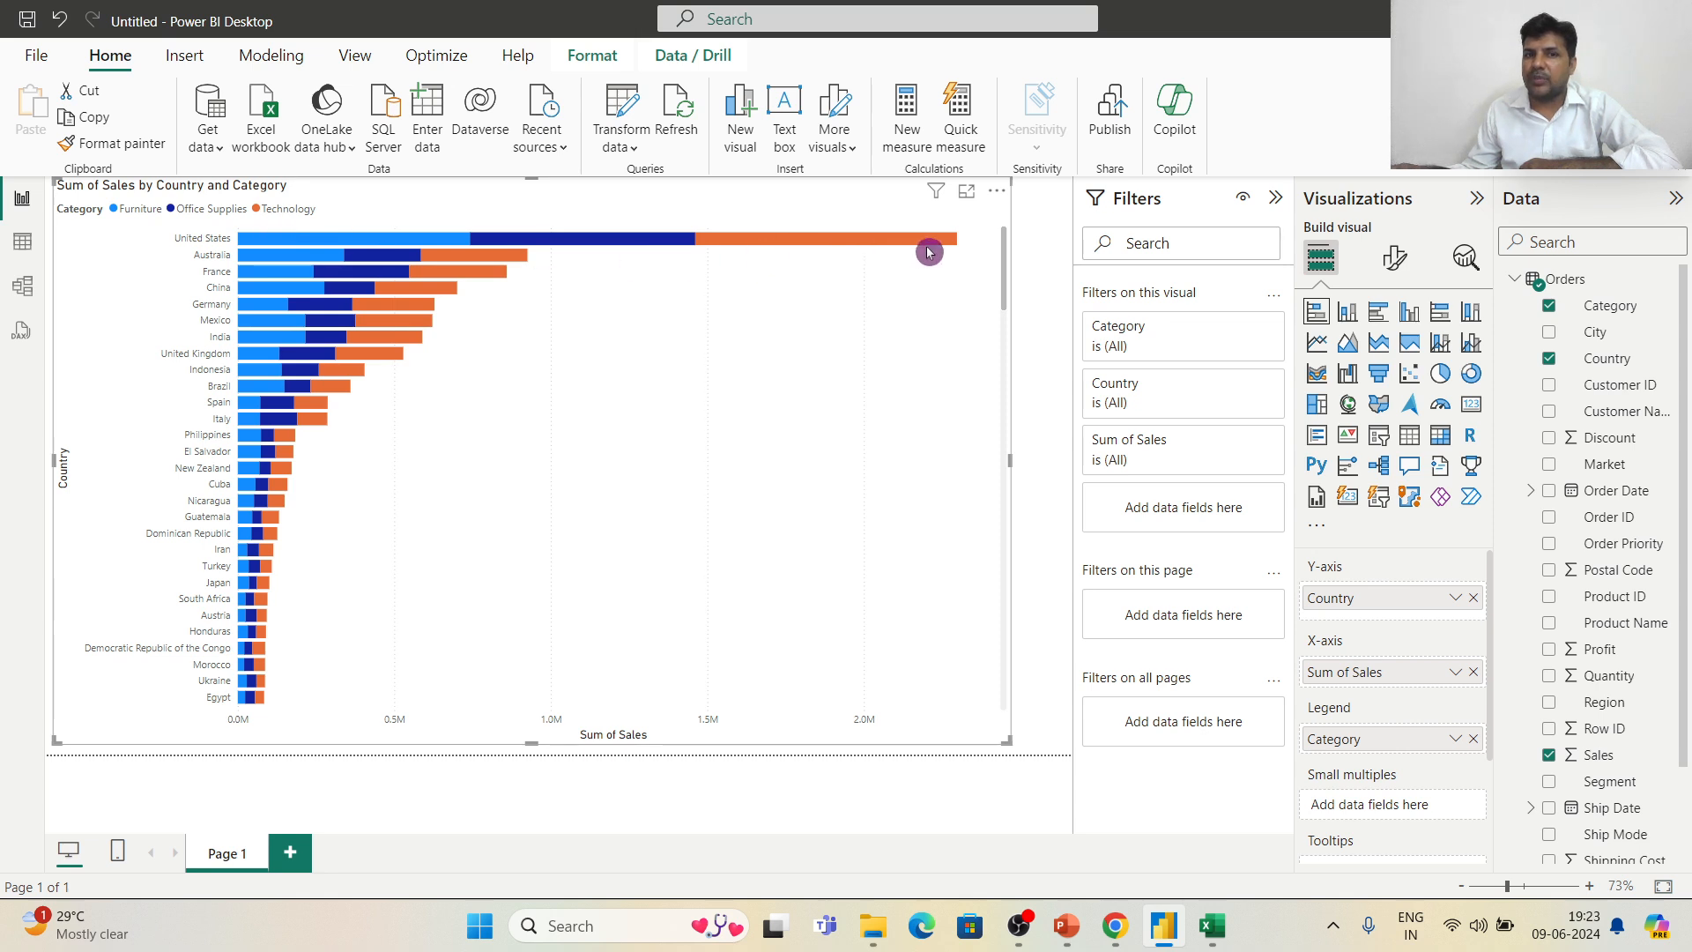
mouse_move(944, 252)
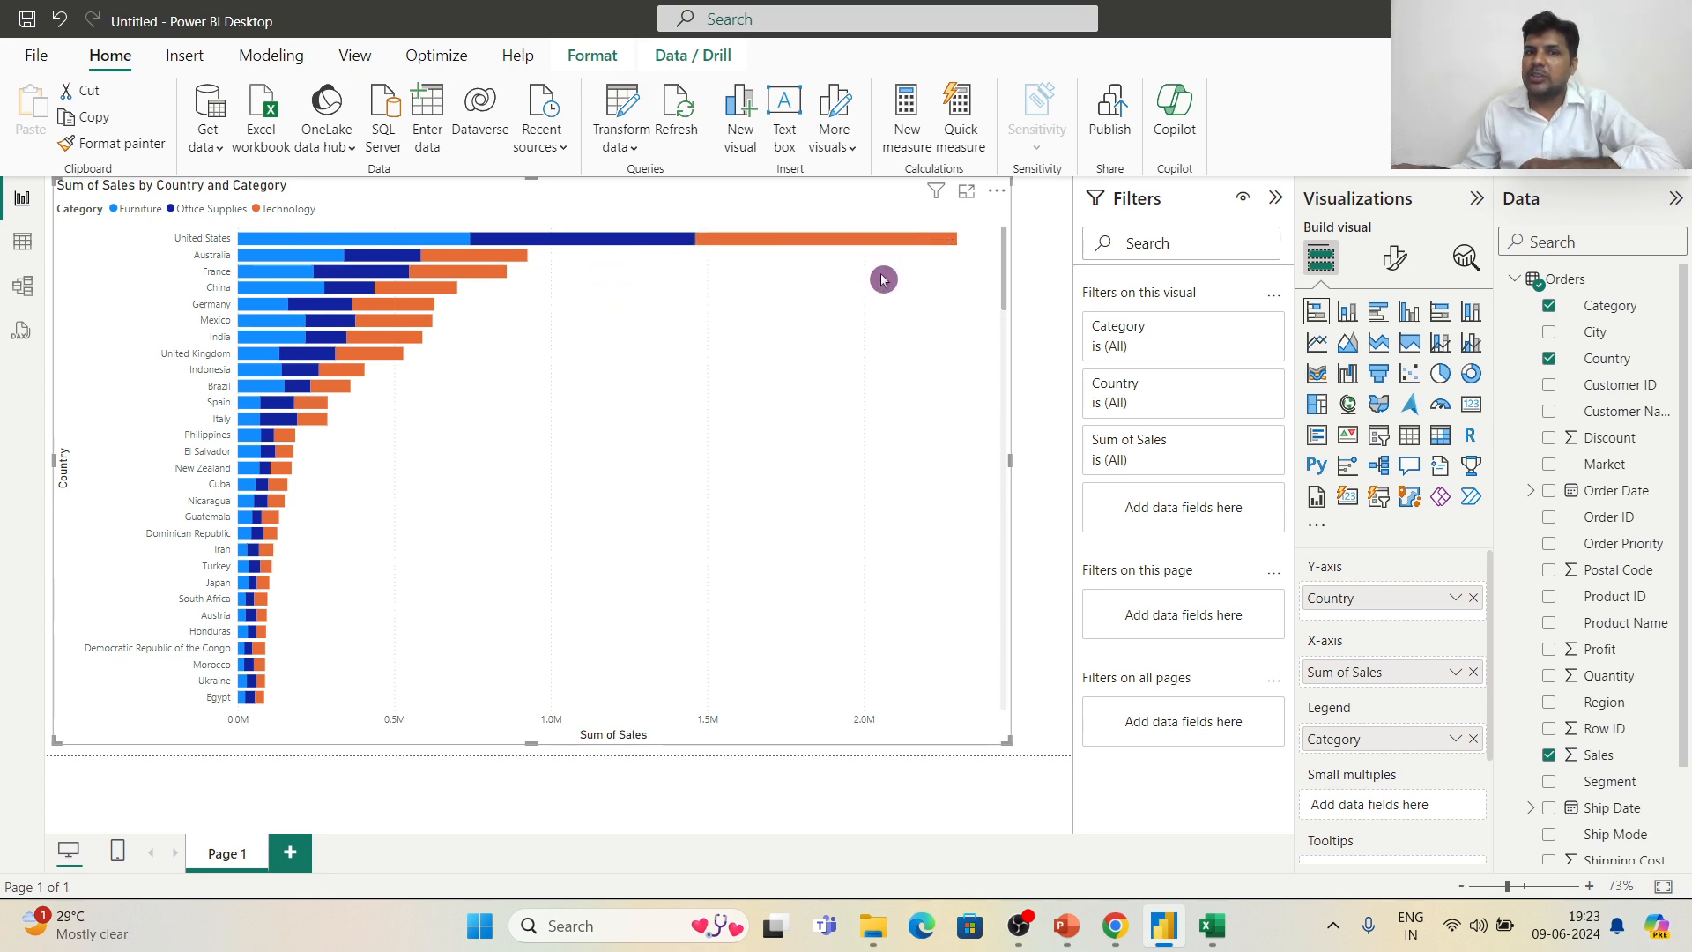
mouse_move(251, 264)
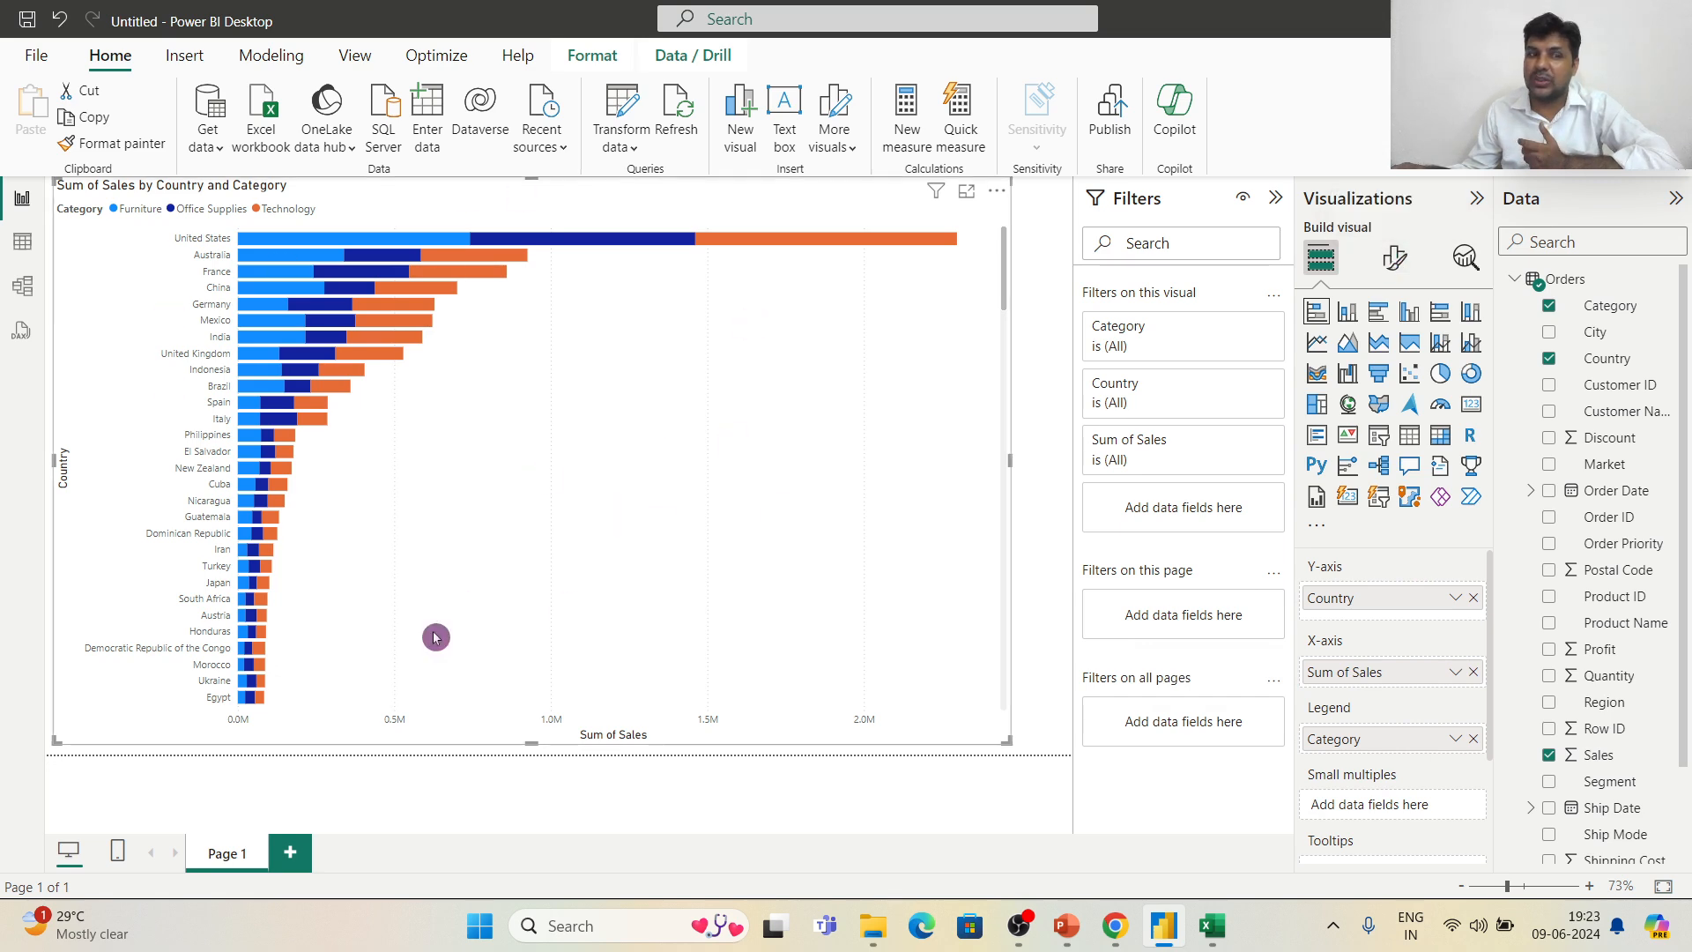
Step: Format the chart's Y-axis values in bold, size 11 and the red theme color
left_click(1397, 258)
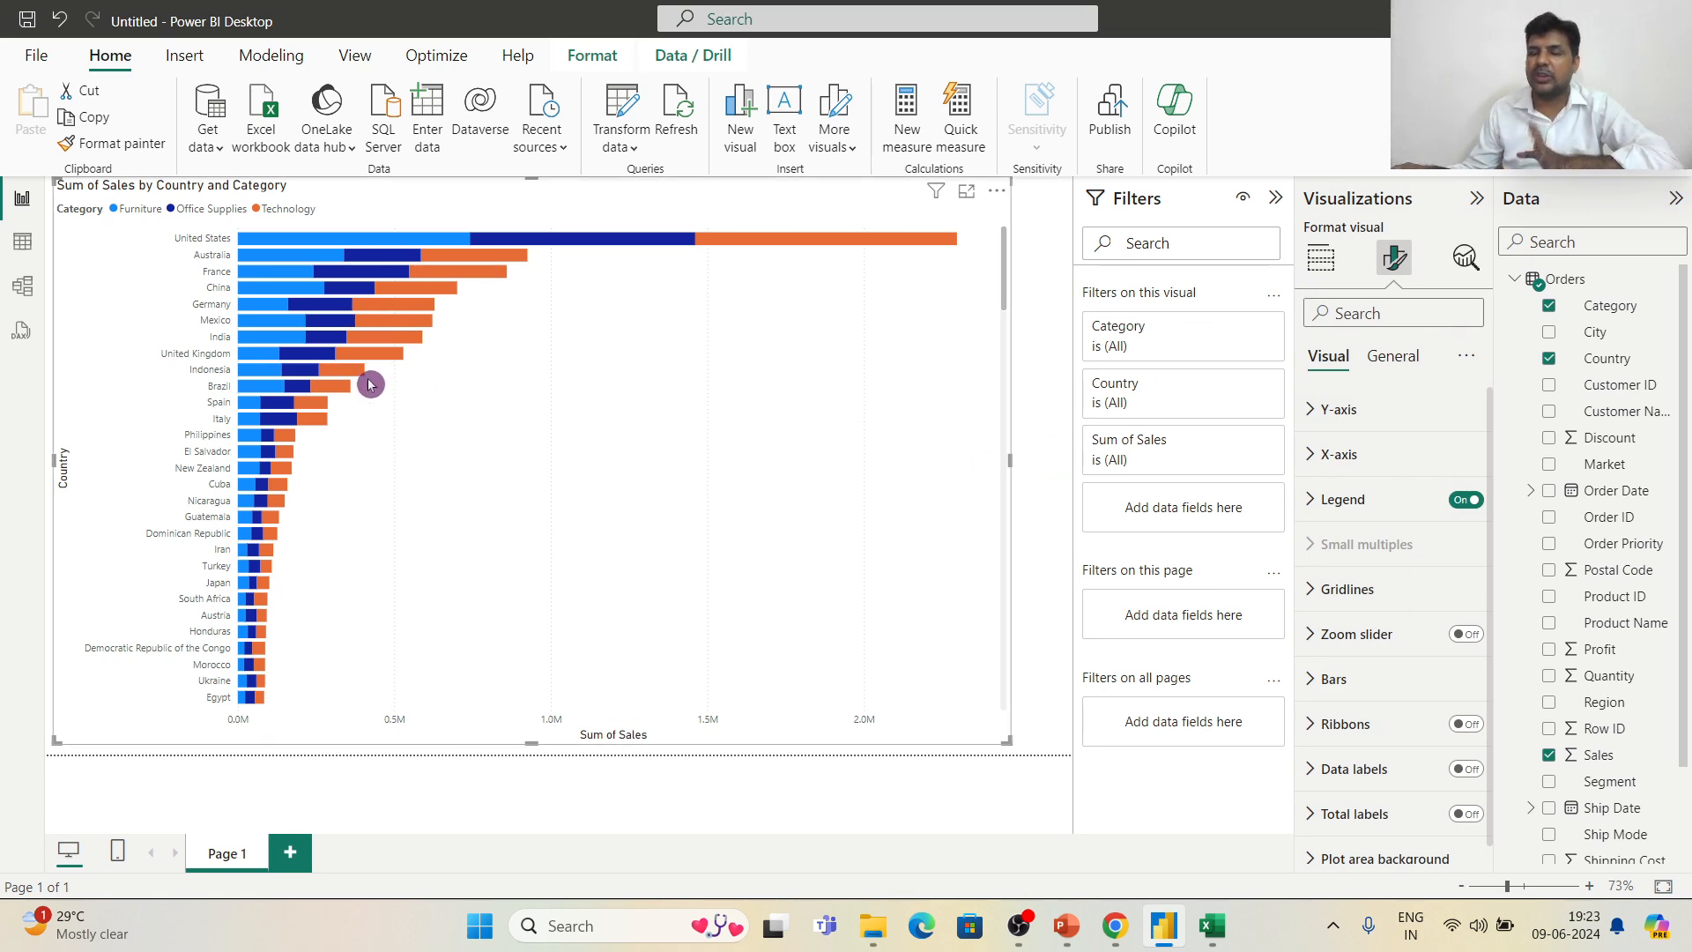
left_click(1333, 410)
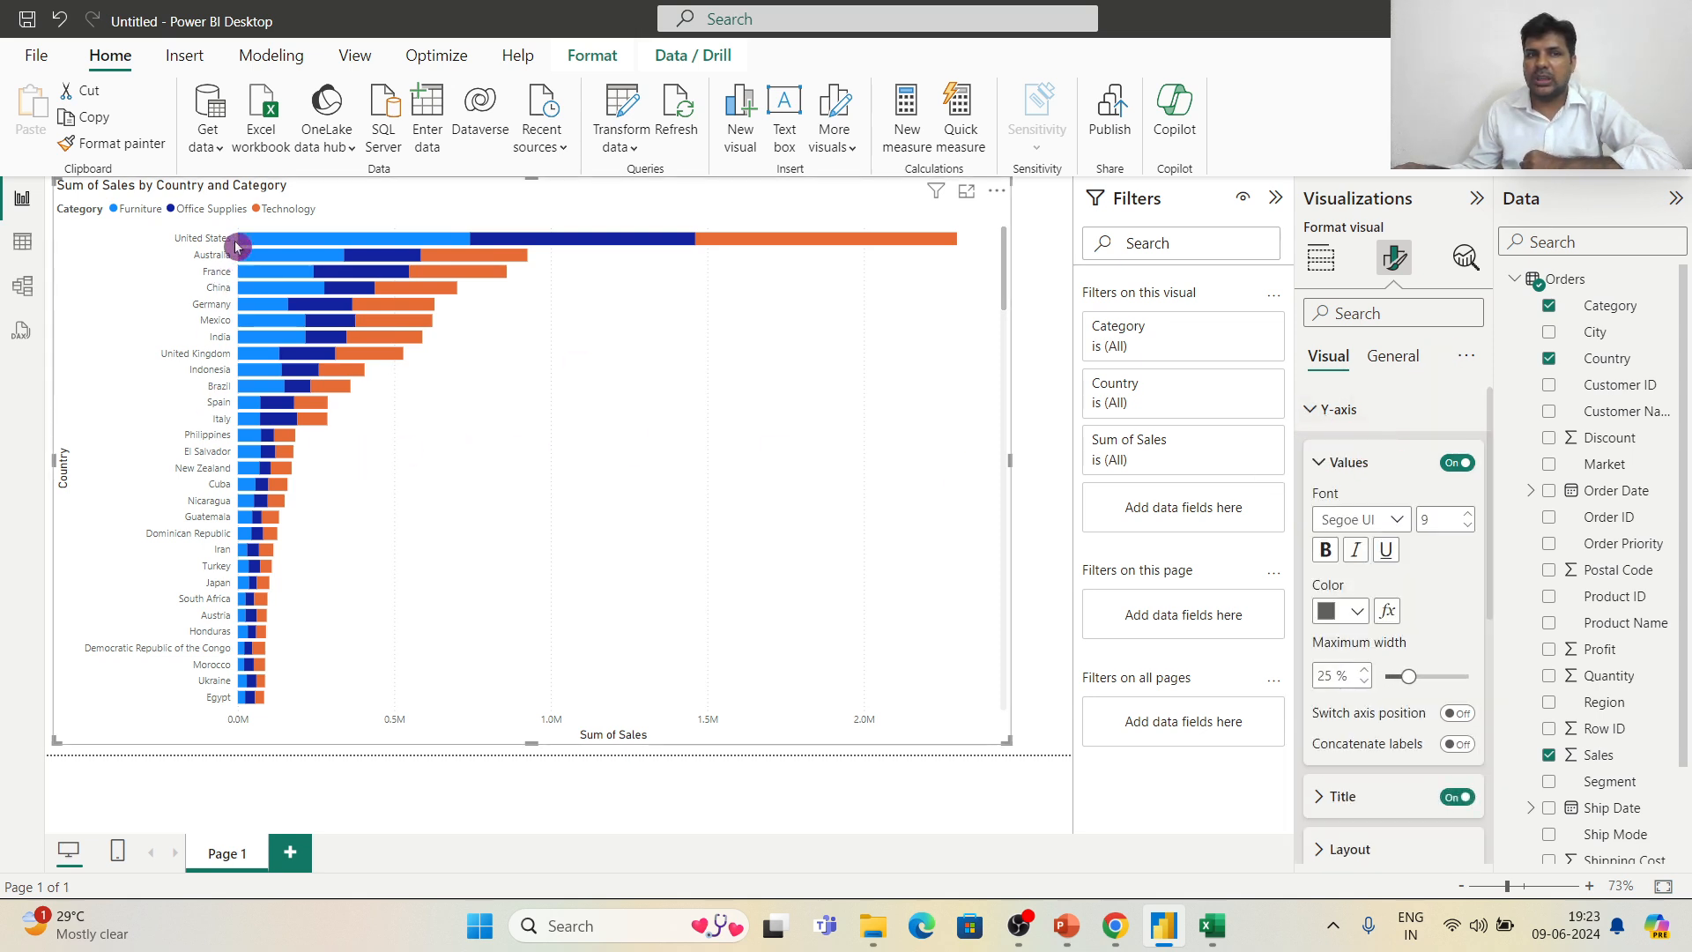
left_click(1317, 552)
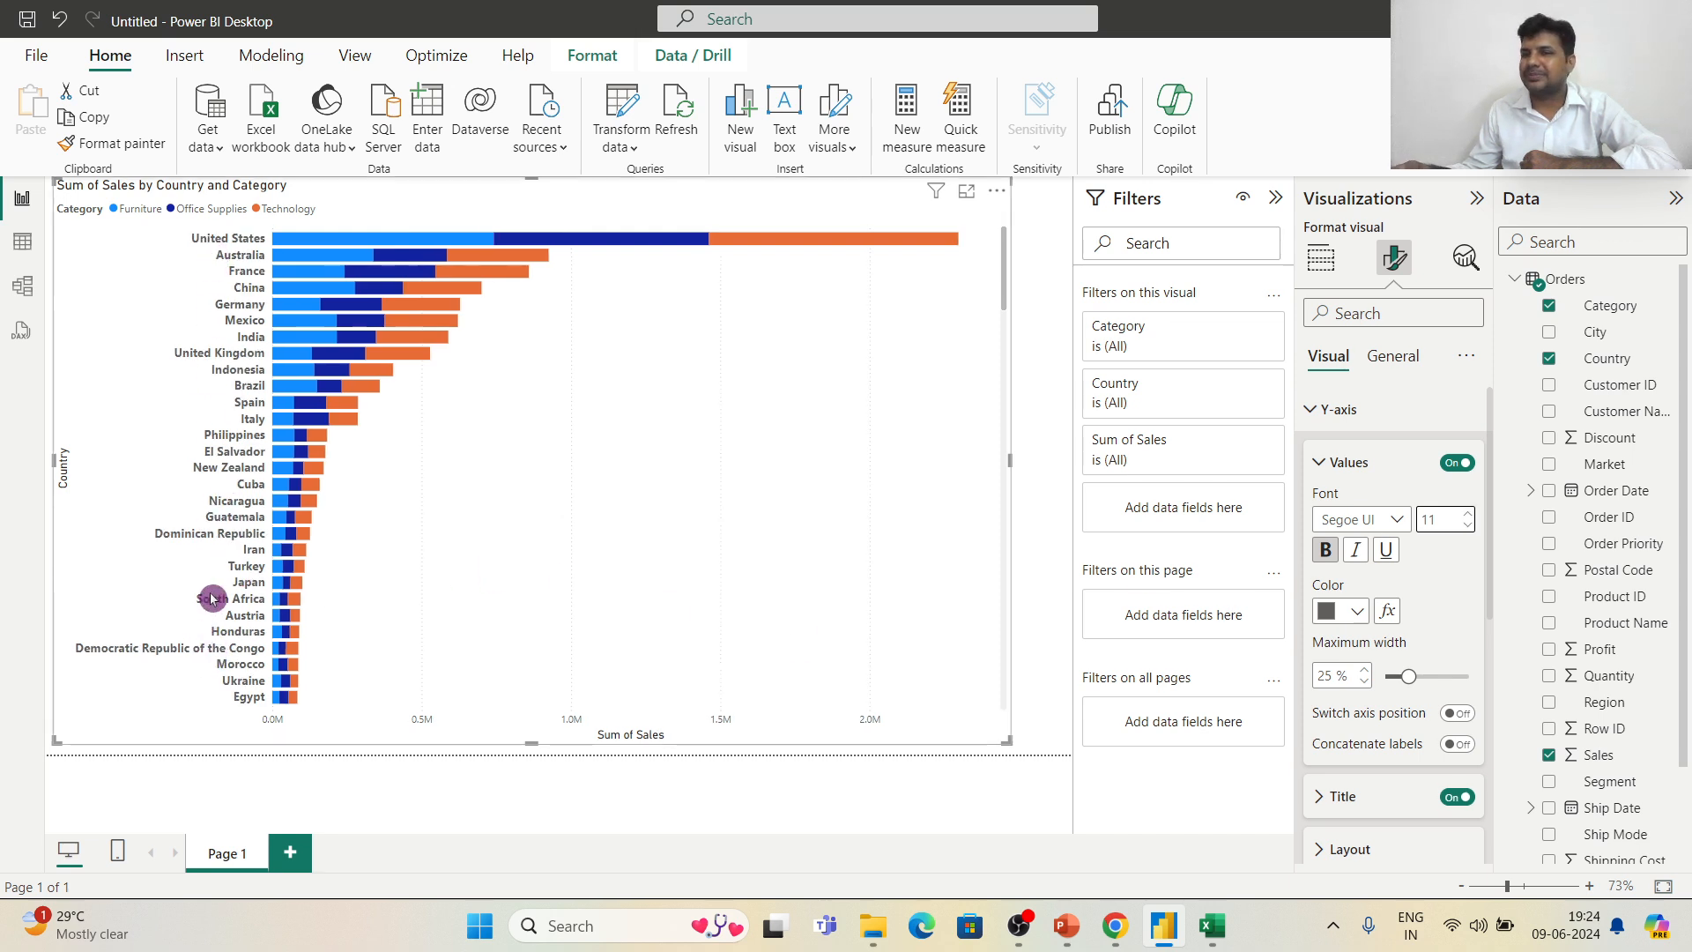
left_click(1357, 612)
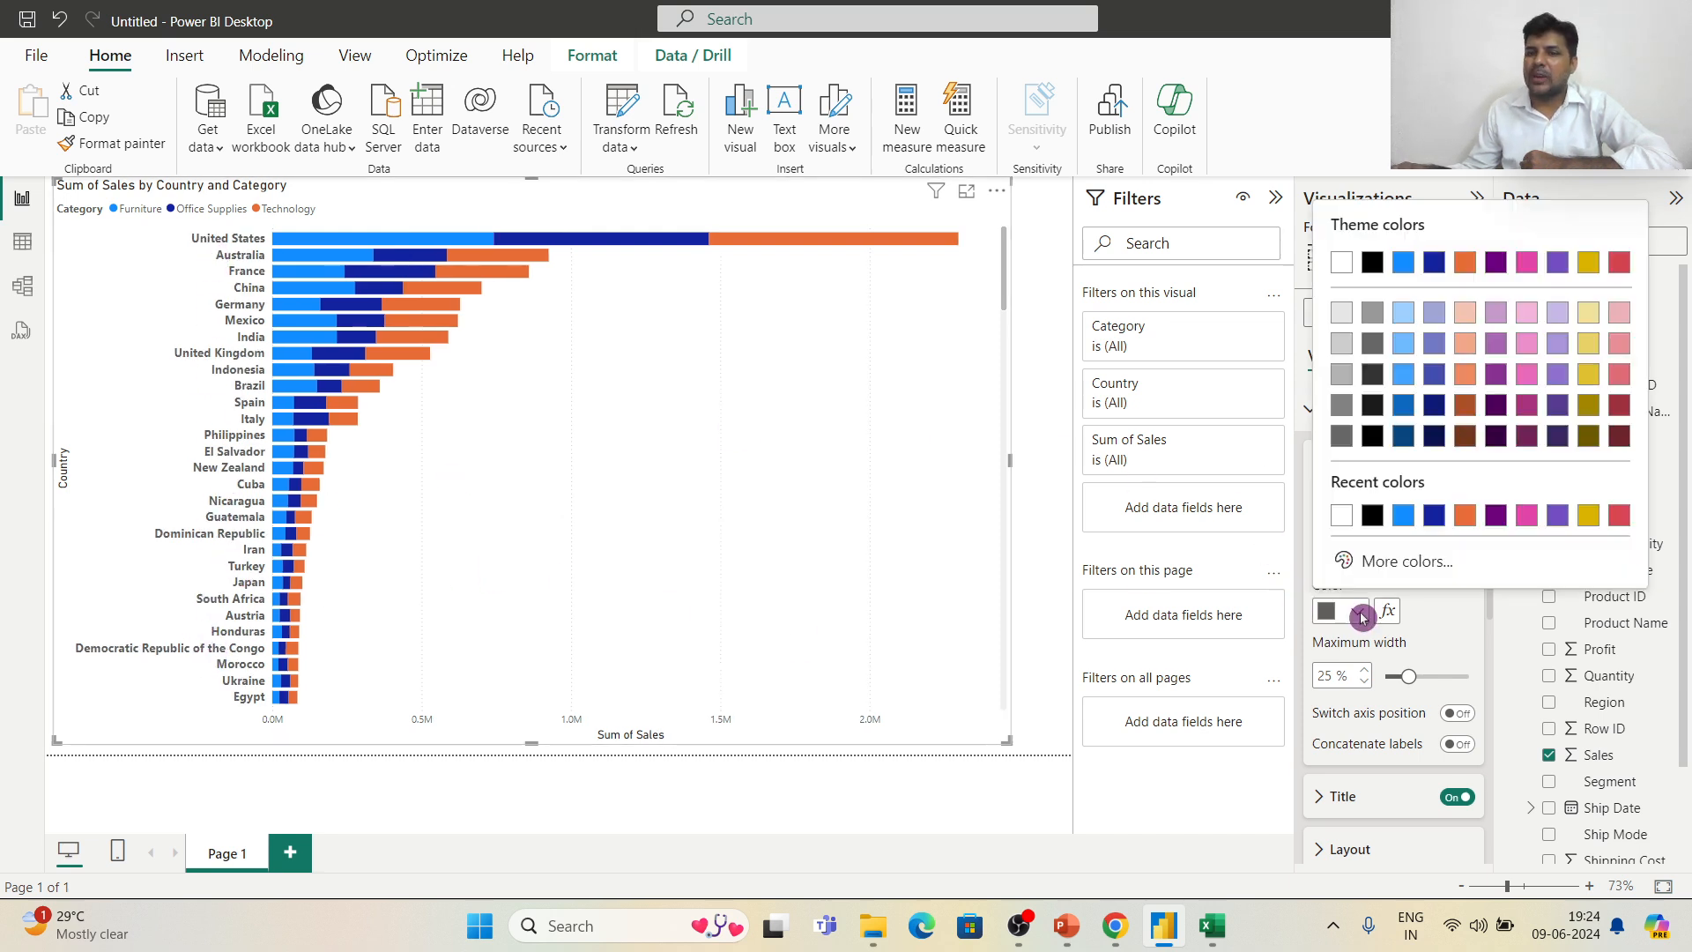
left_click(1620, 269)
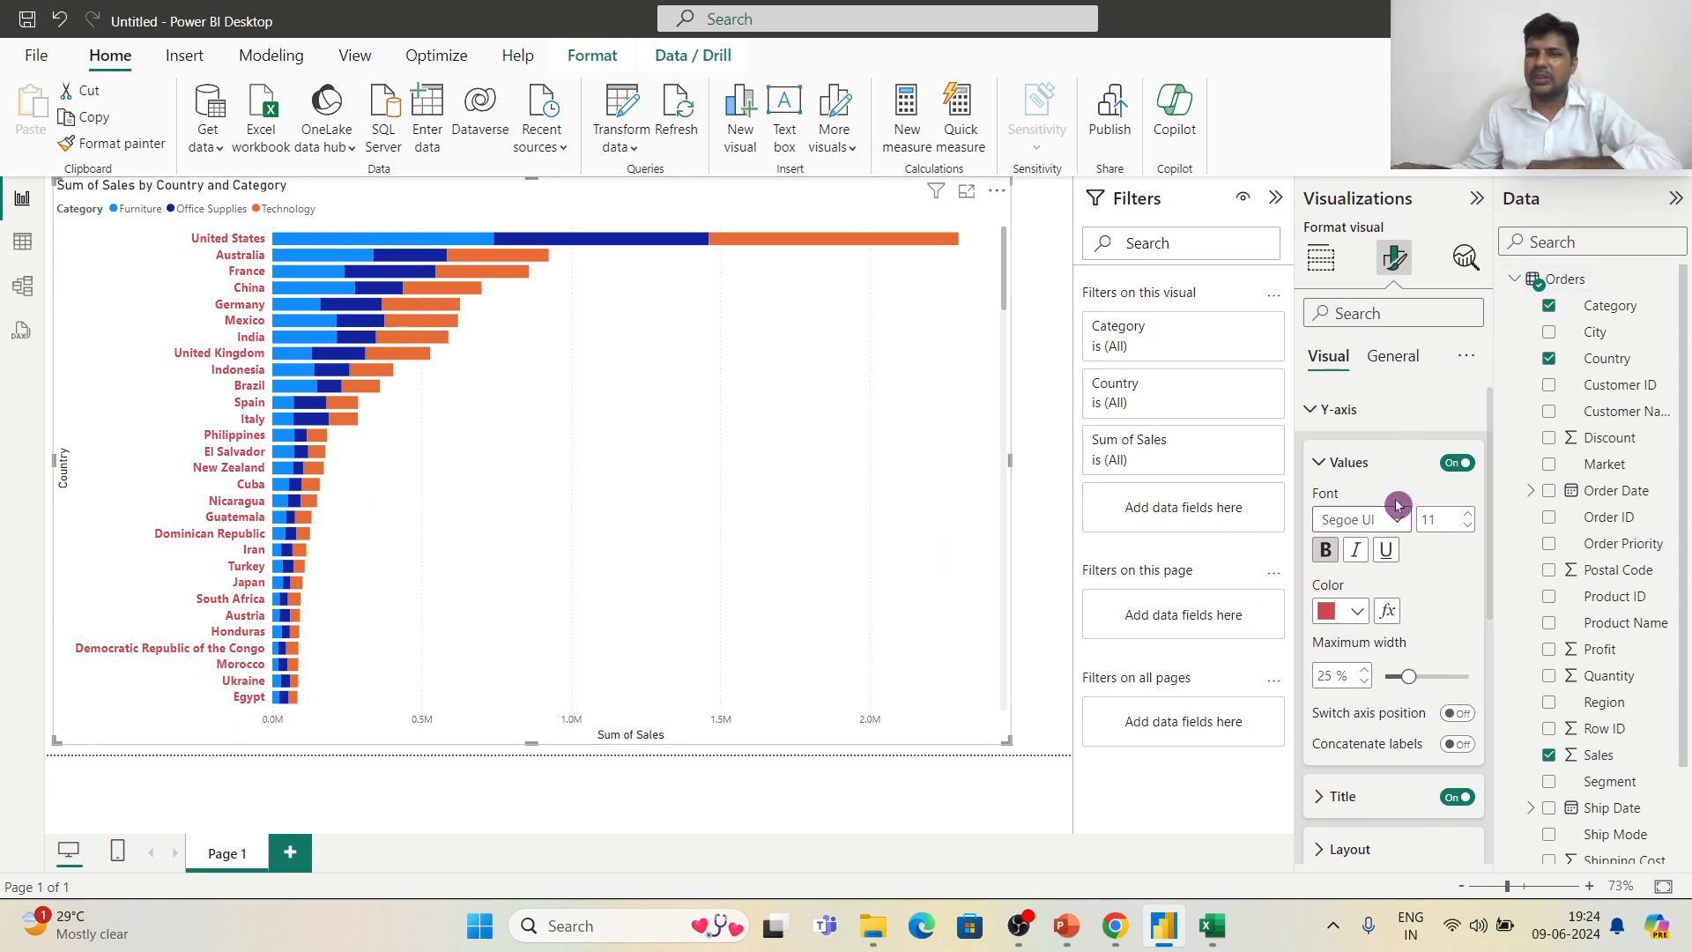
Step: Examine the Y-axis title's color and style options and the layout's minimum category height without changing them
left_click(1322, 463)
left_click(1321, 517)
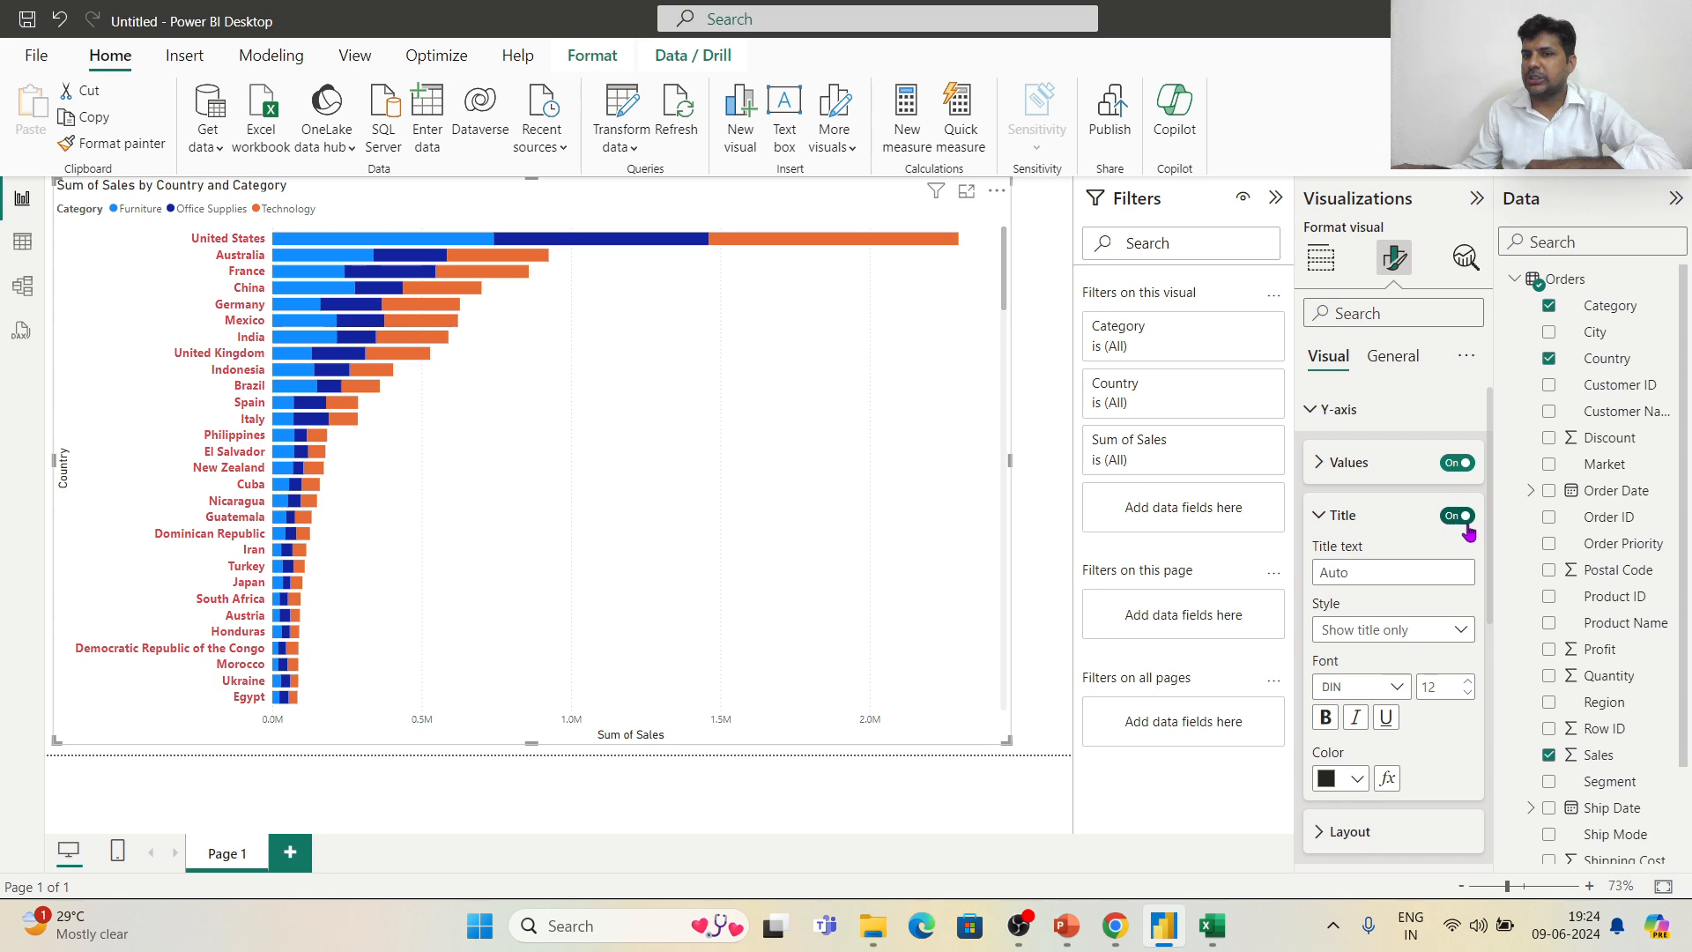
left_click(1361, 781)
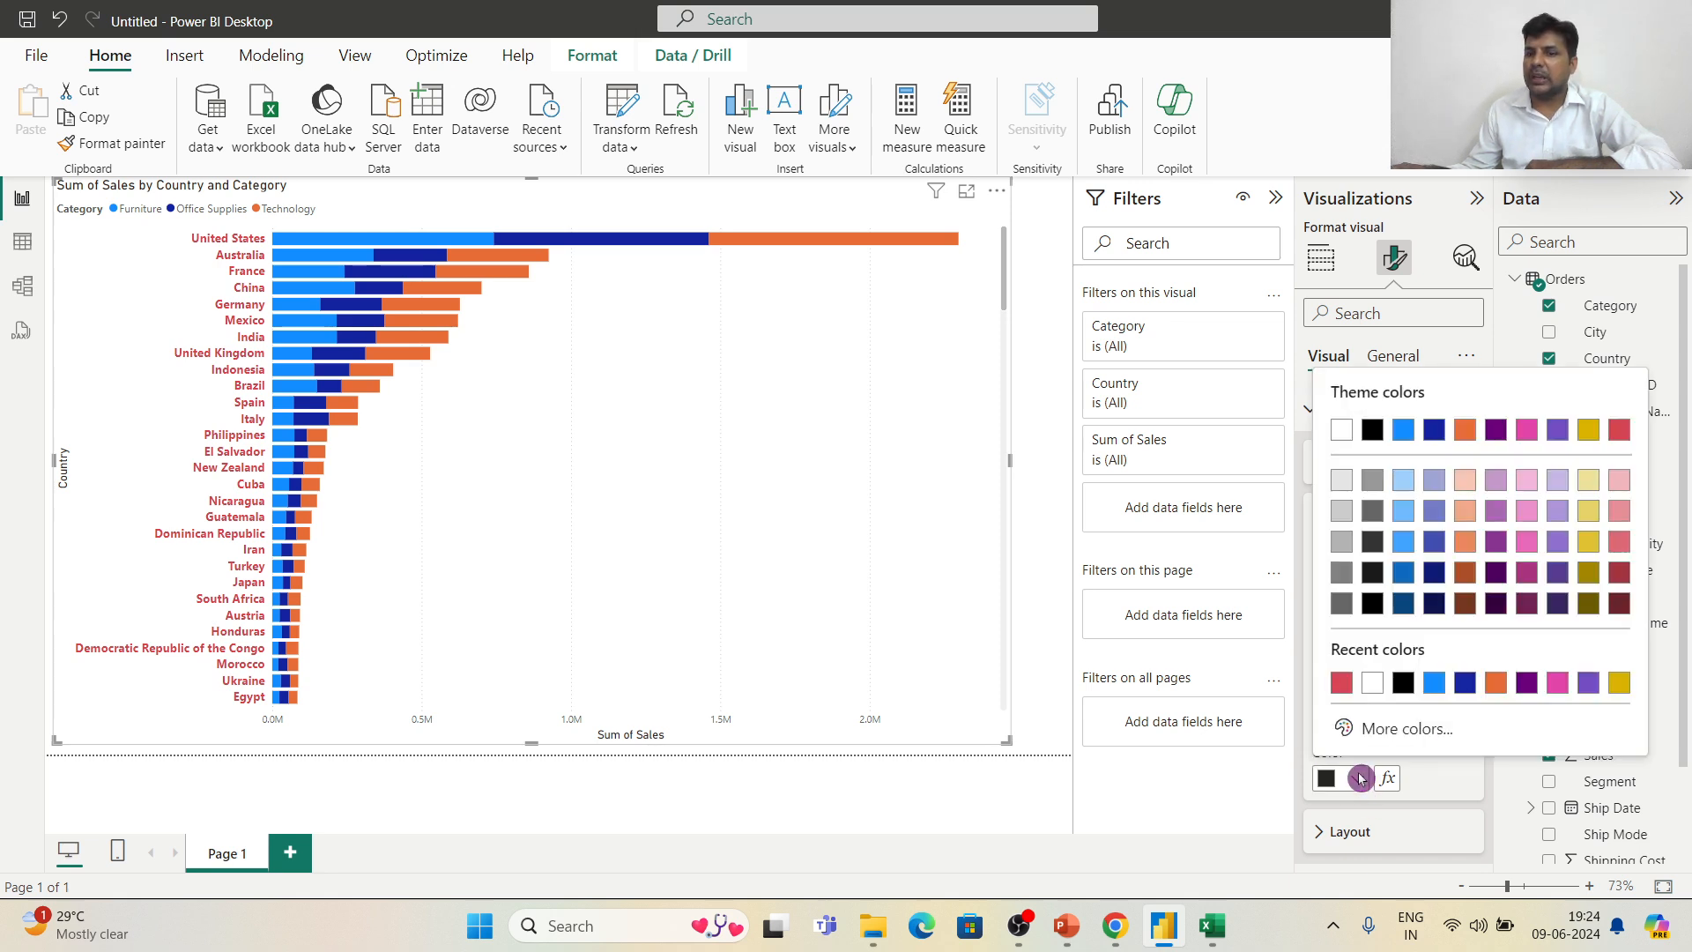
left_click(1360, 781)
left_click(1330, 515)
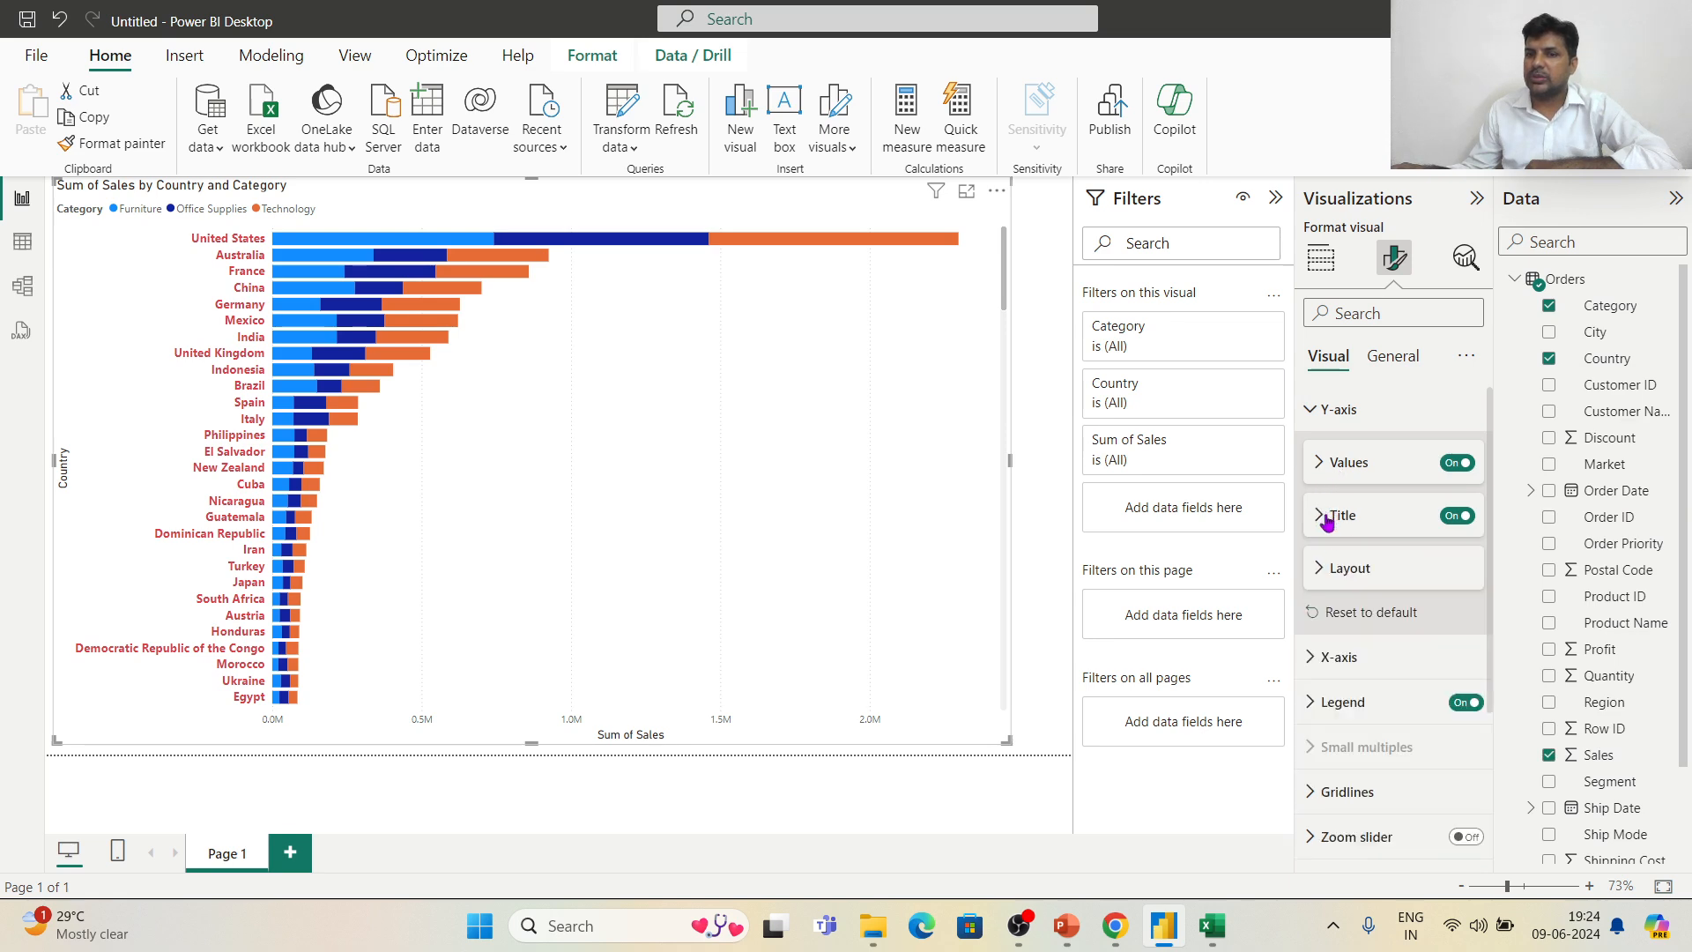
left_click(1323, 577)
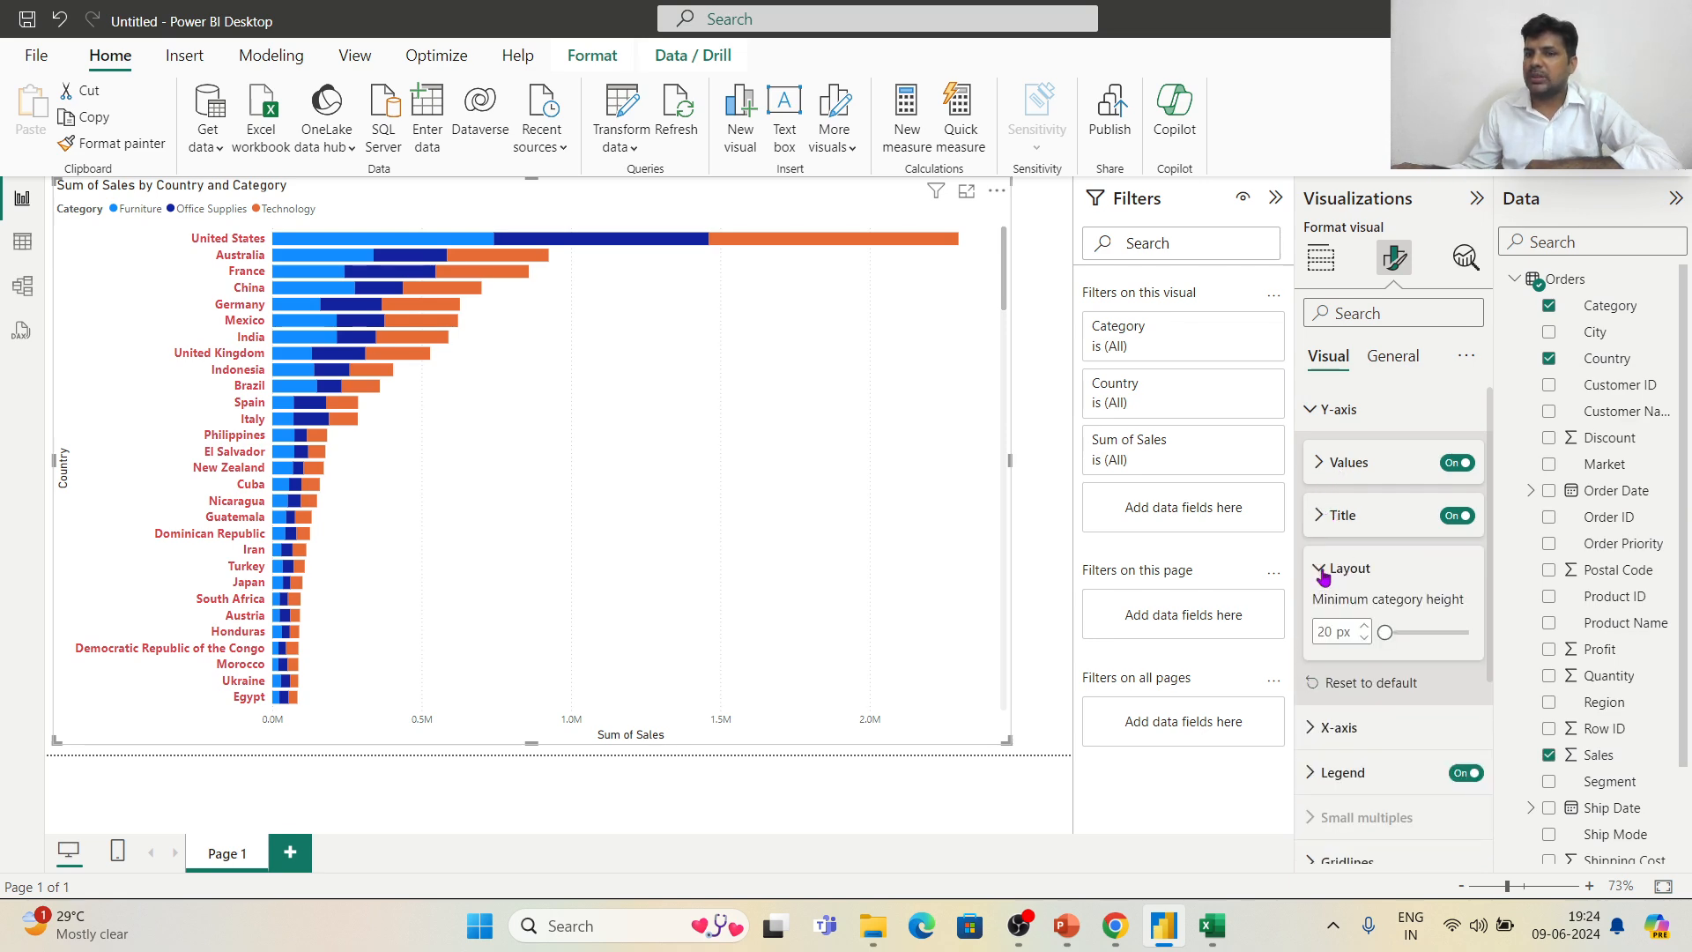
left_click(1324, 573)
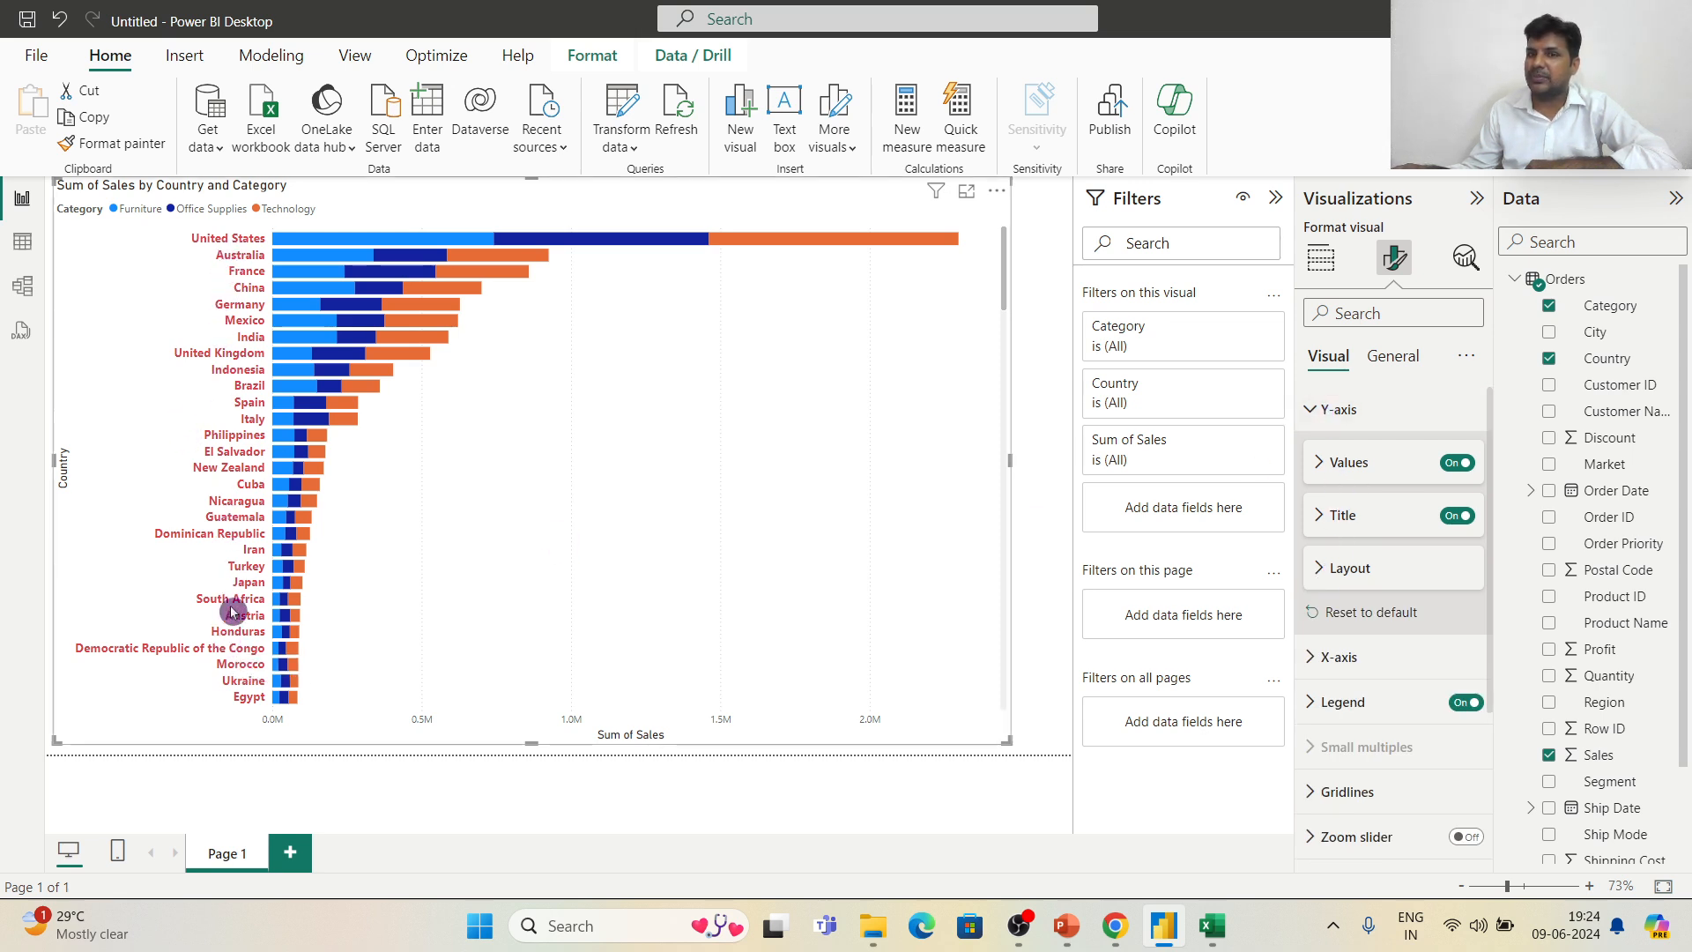
left_click(1320, 519)
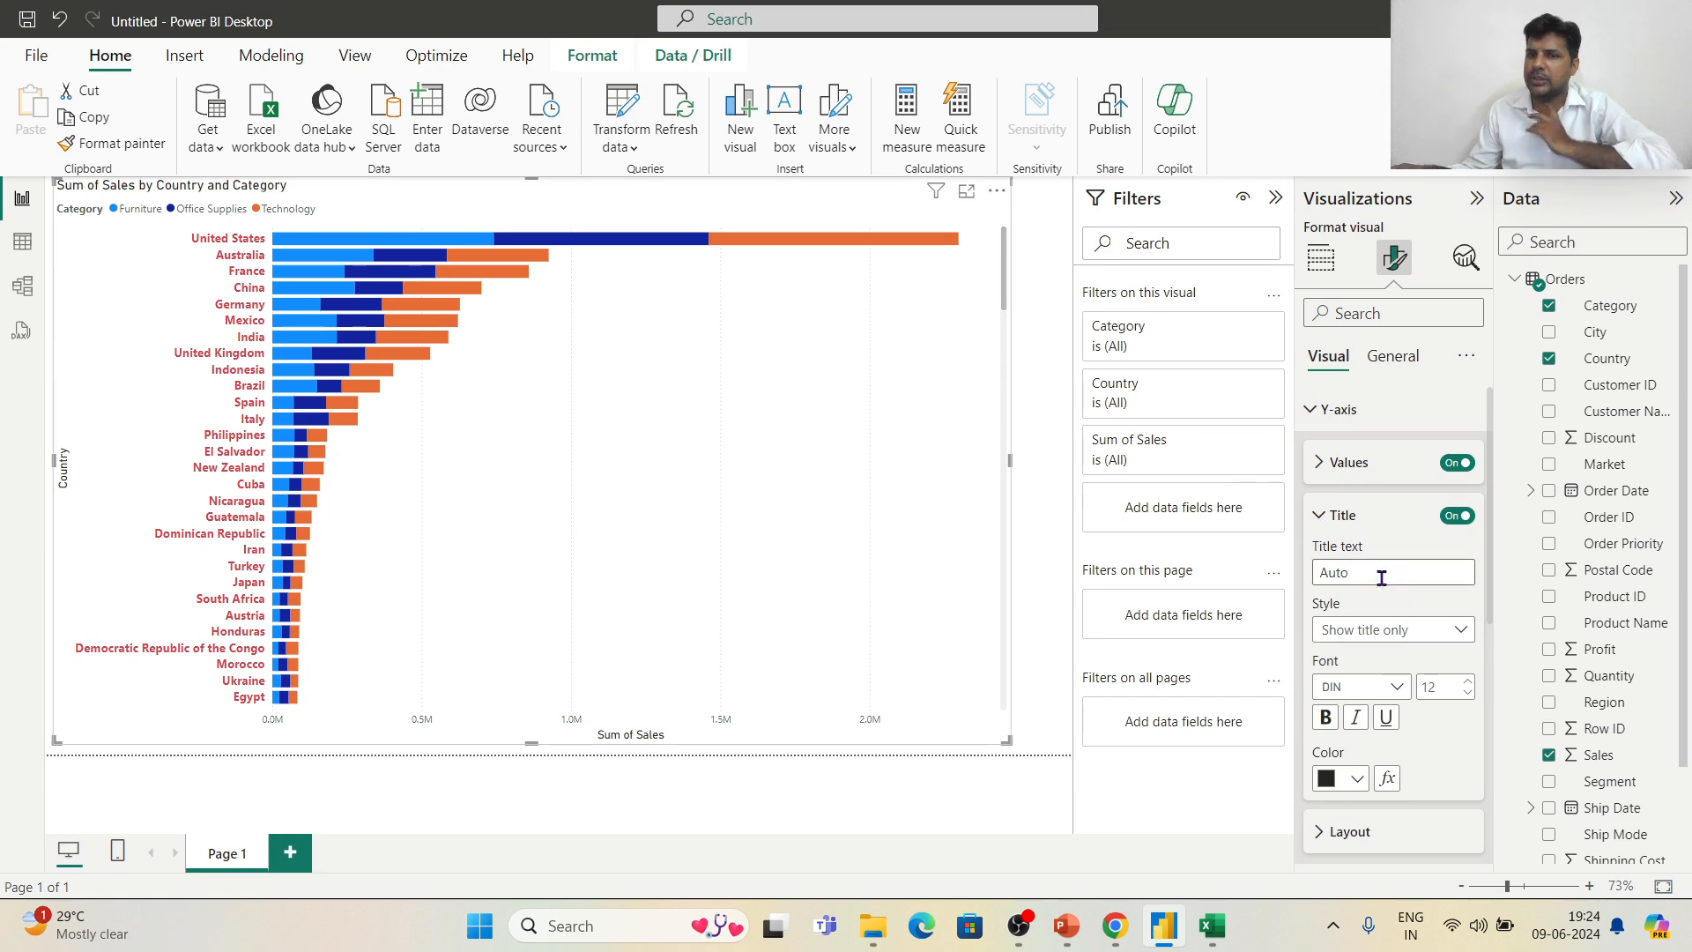
left_click(1453, 631)
left_click(1453, 653)
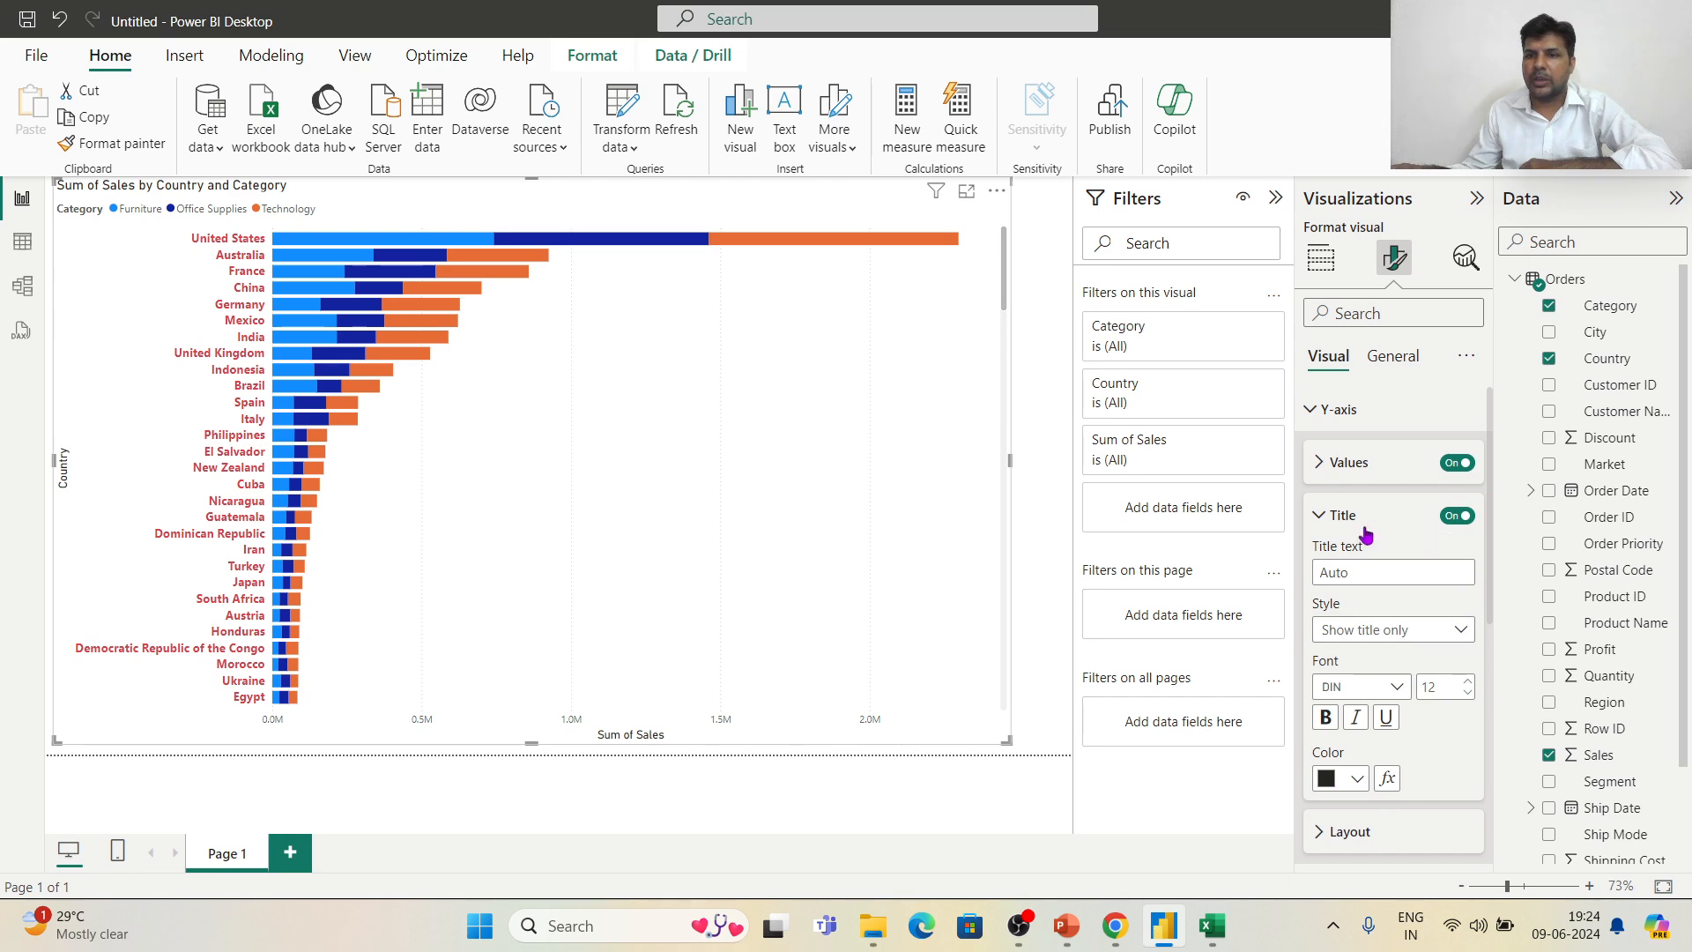
left_click(1318, 516)
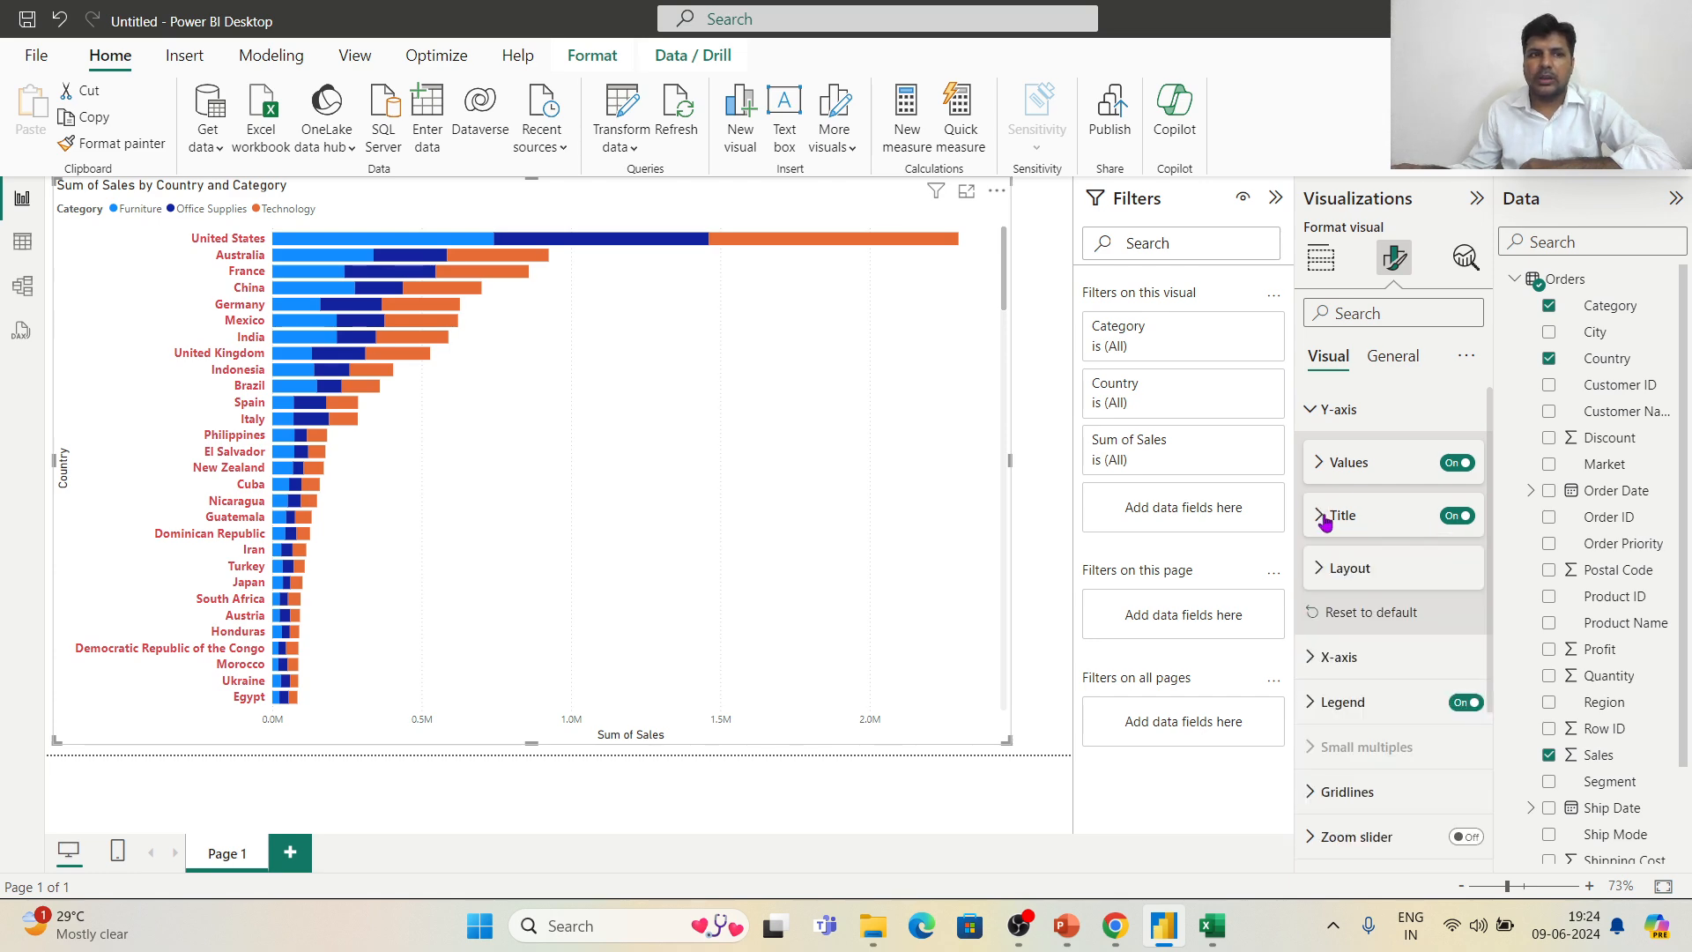
Step: Set the Y-axis title's font size to 18 and make it bold
left_click(1323, 519)
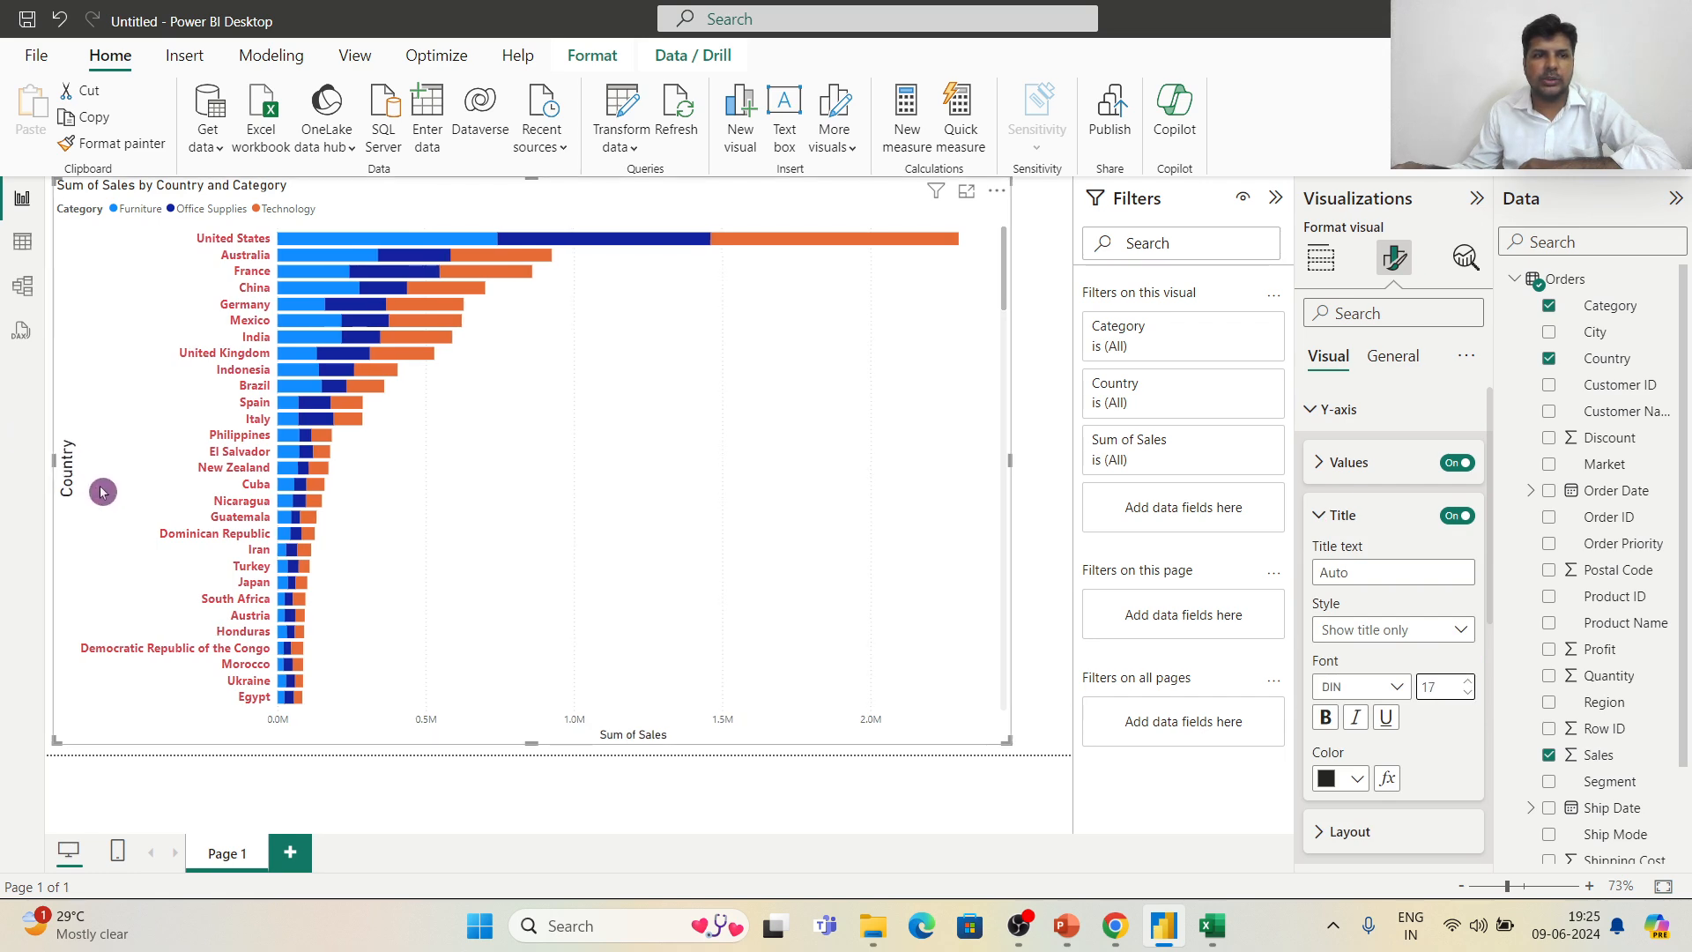
left_click(1326, 717)
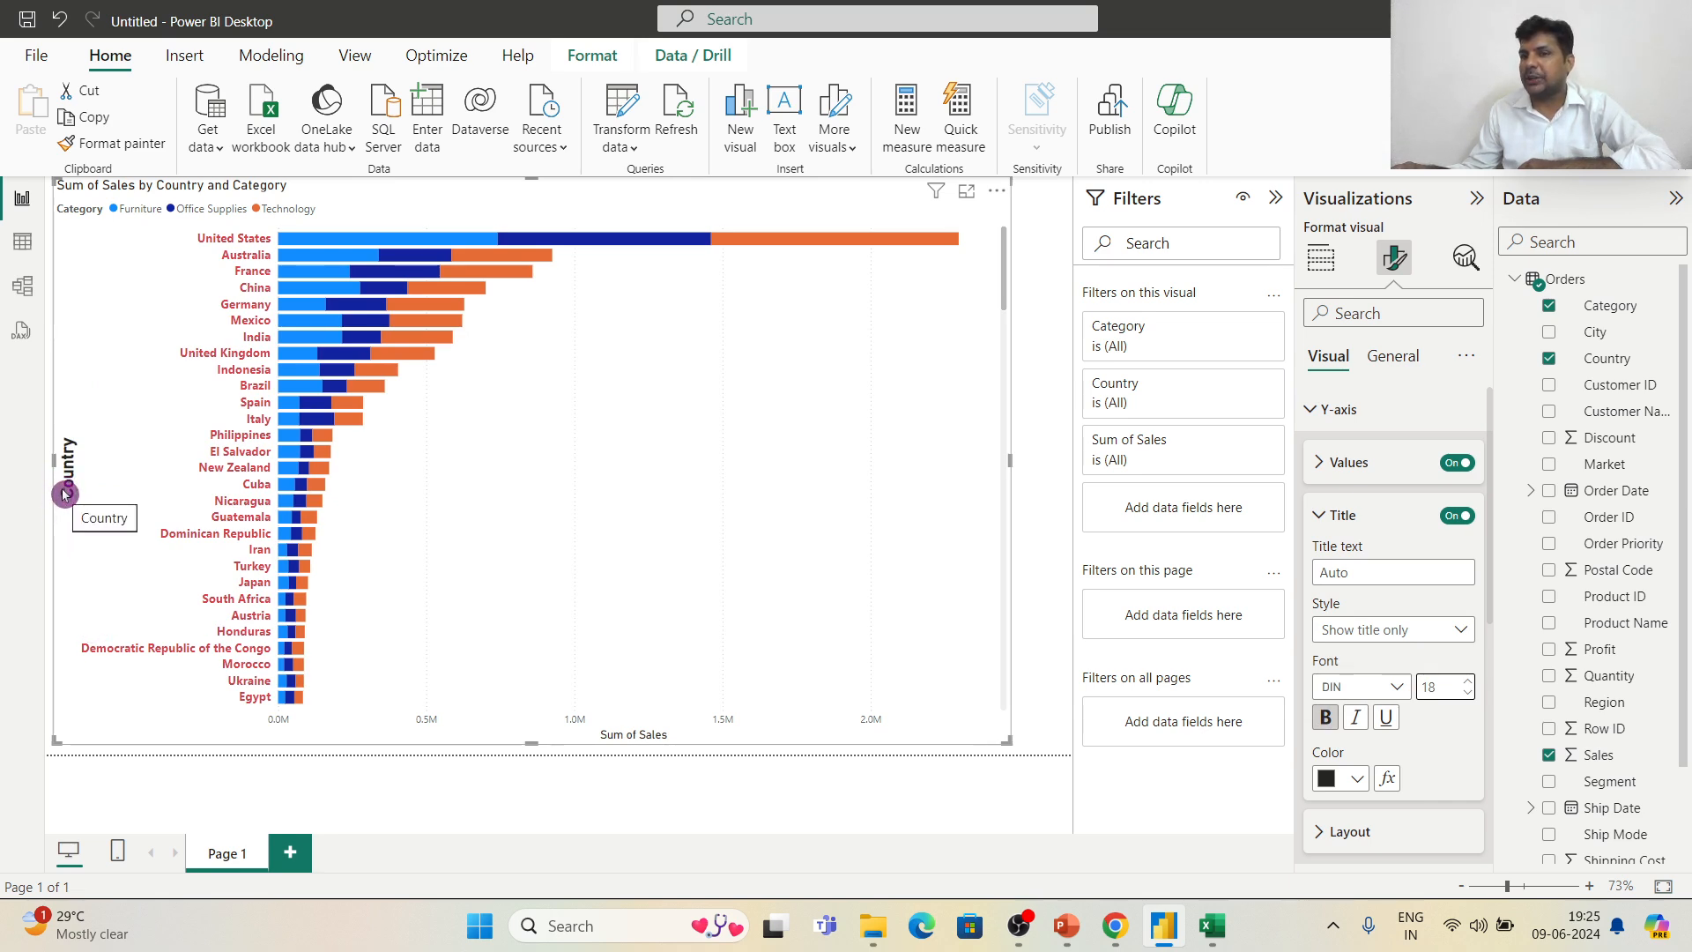
left_click(1321, 515)
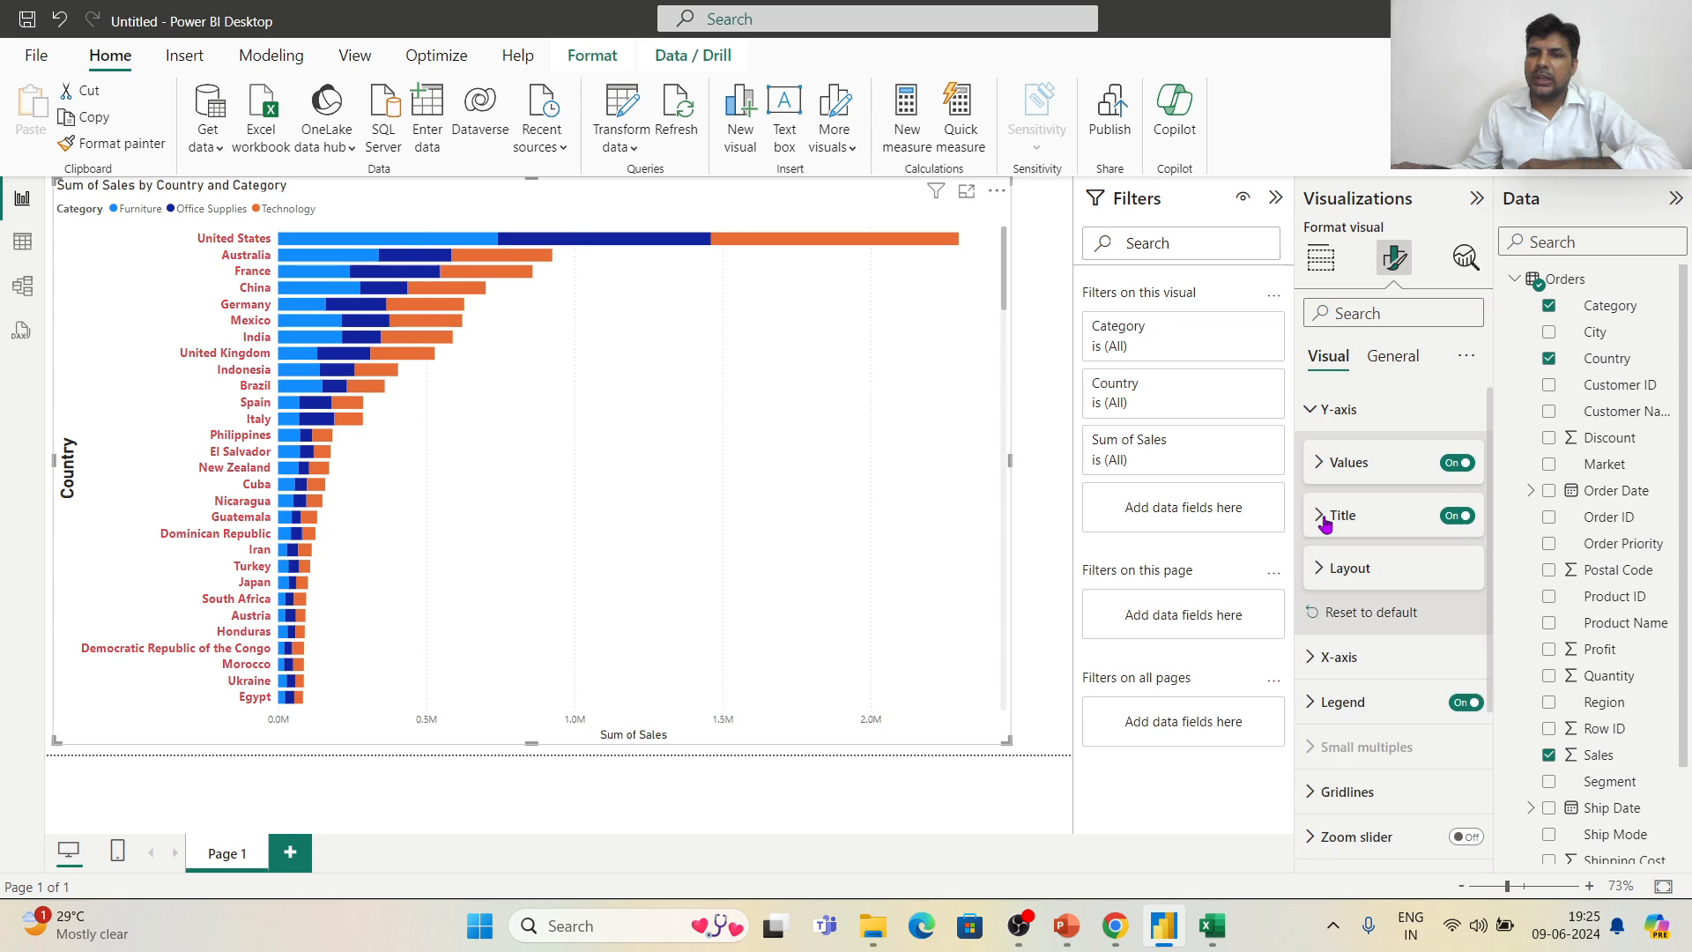
Step: Format the chart's X-axis values in bold at font size 15
left_click(1321, 570)
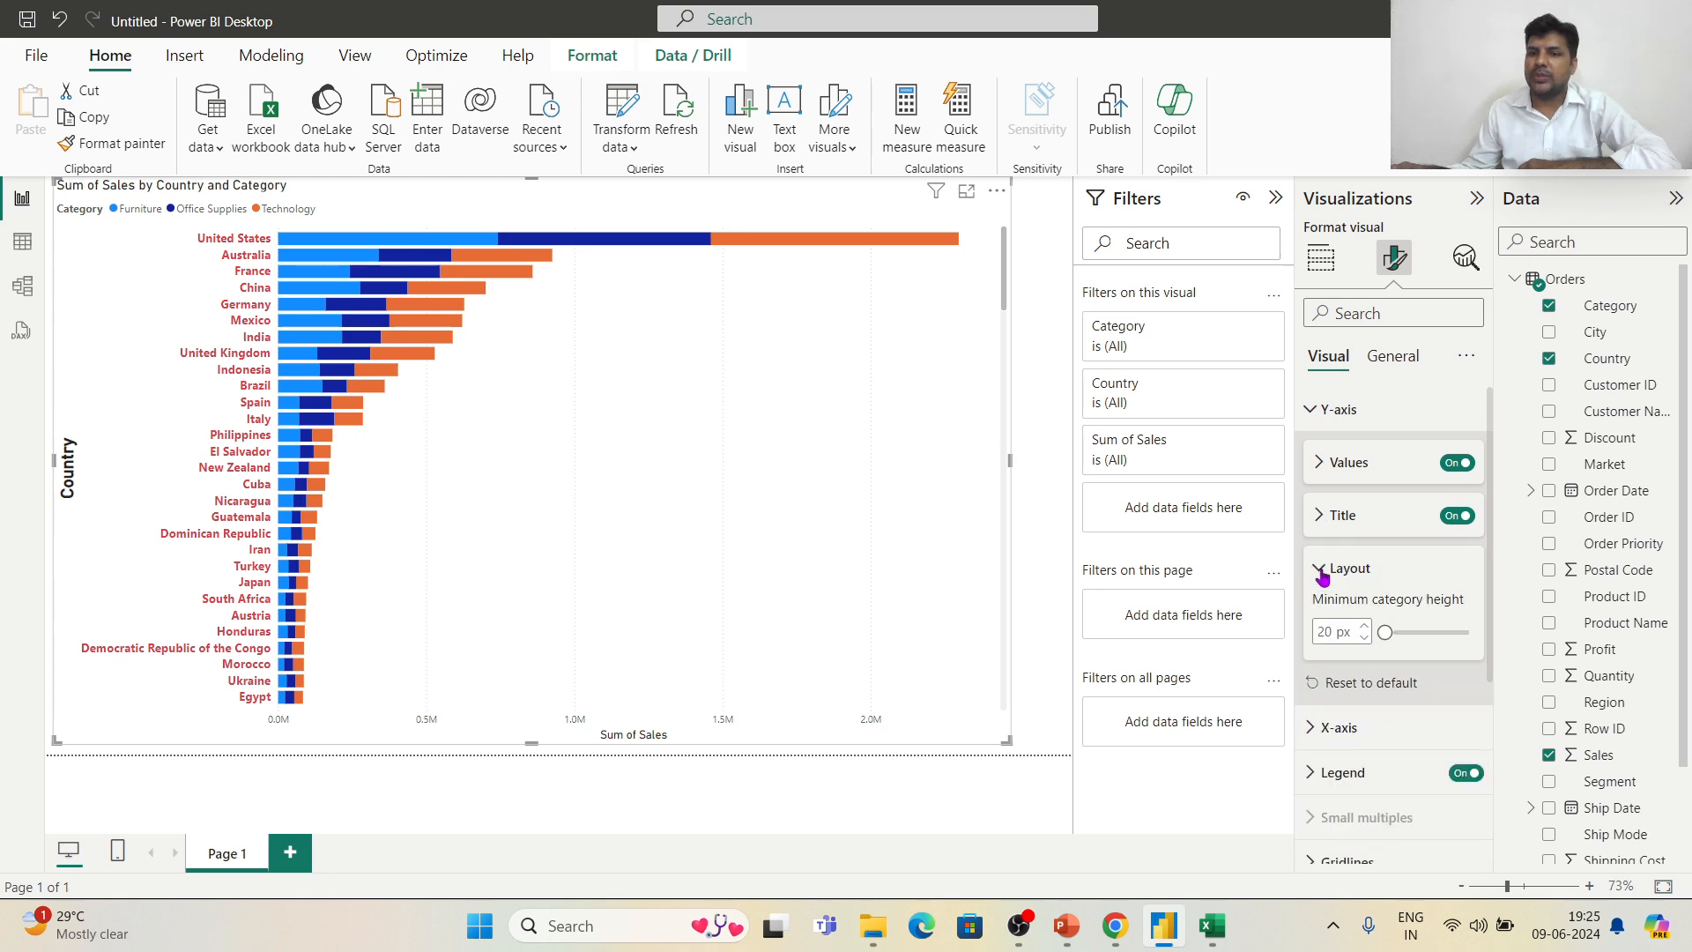
left_click(1321, 571)
left_click(1319, 668)
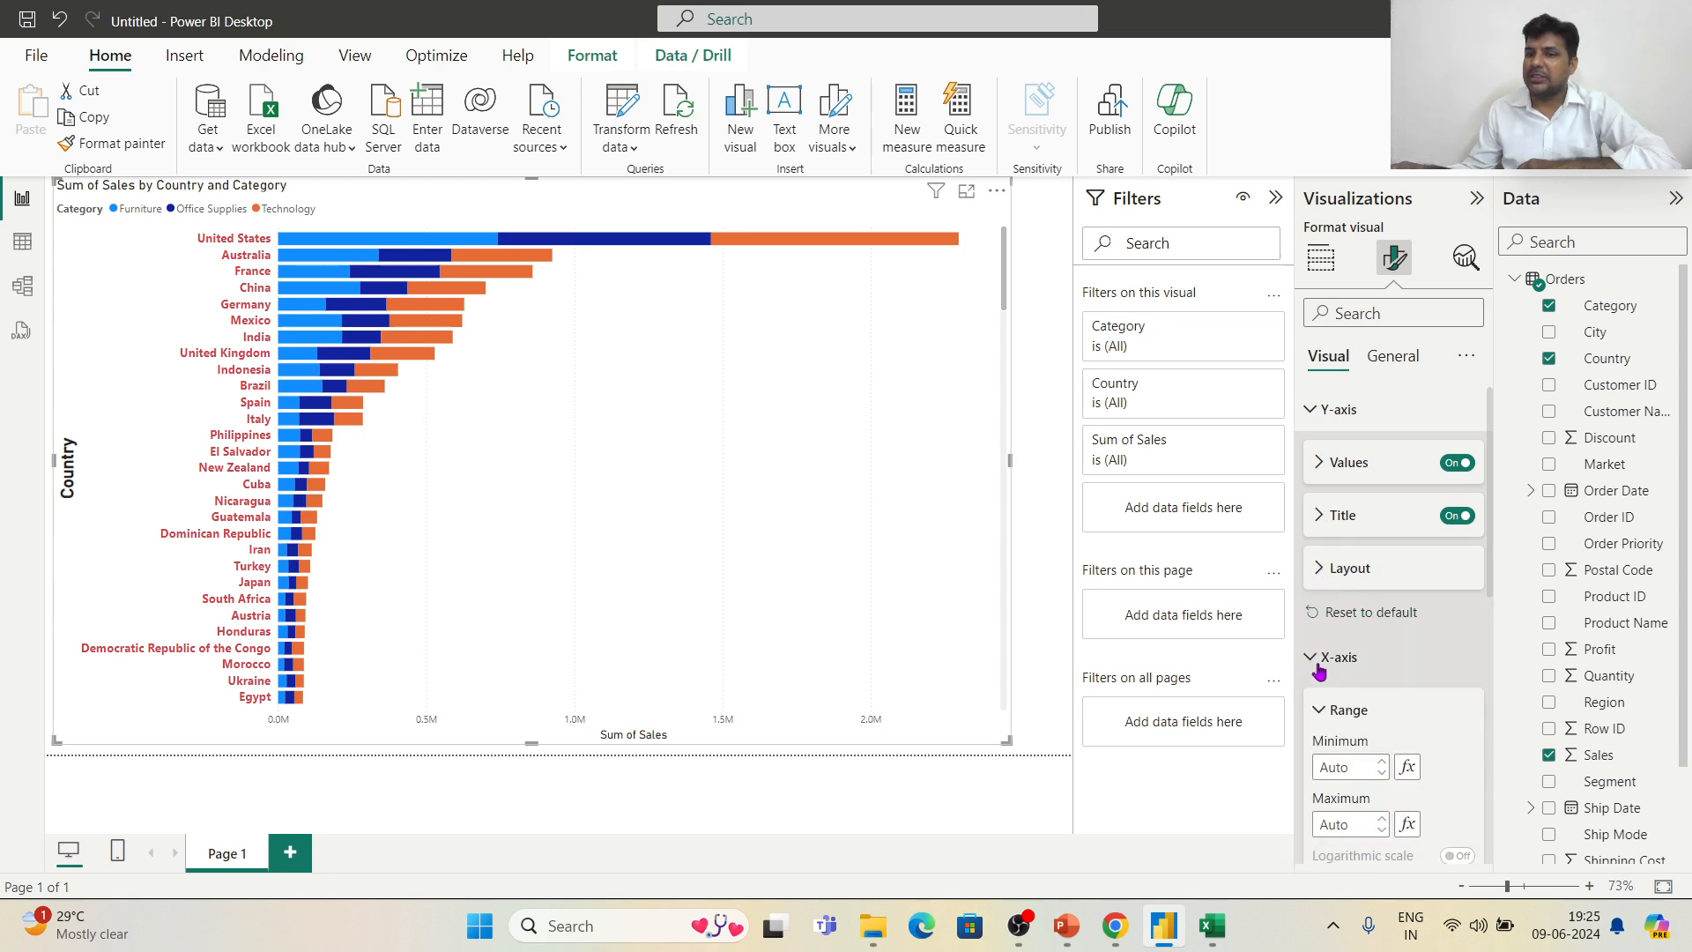
scroll(1400, 618, "down", 4)
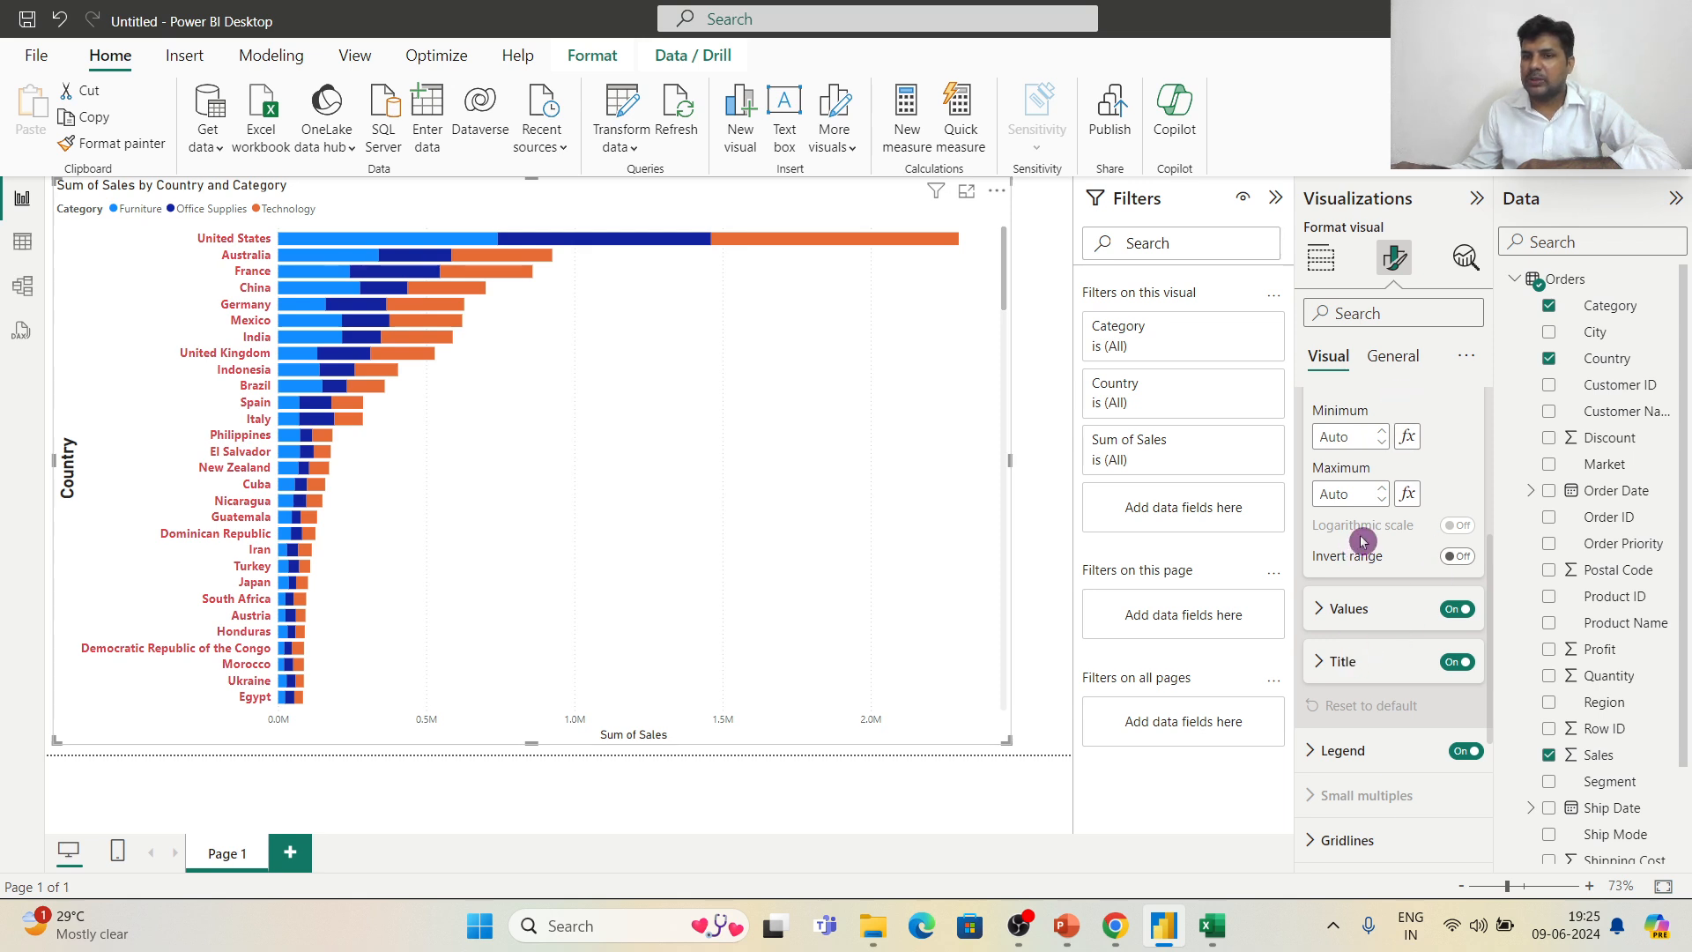
scroll(1362, 540, "up", 1)
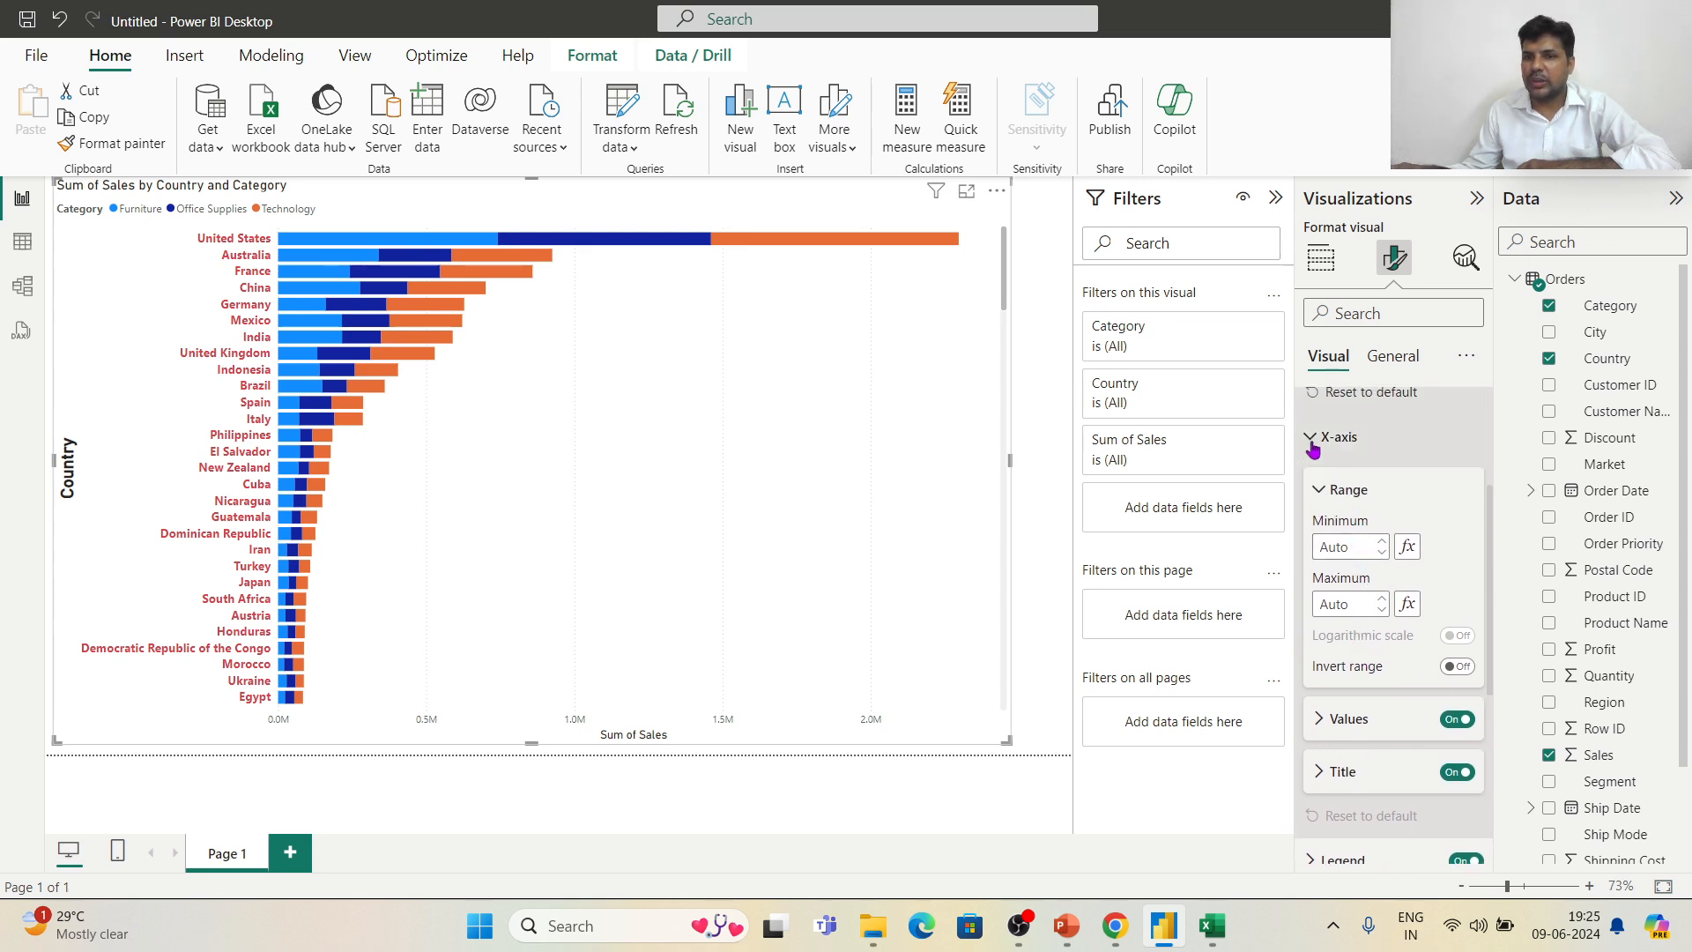
left_click(1319, 724)
scroll(1428, 672, "down", 2)
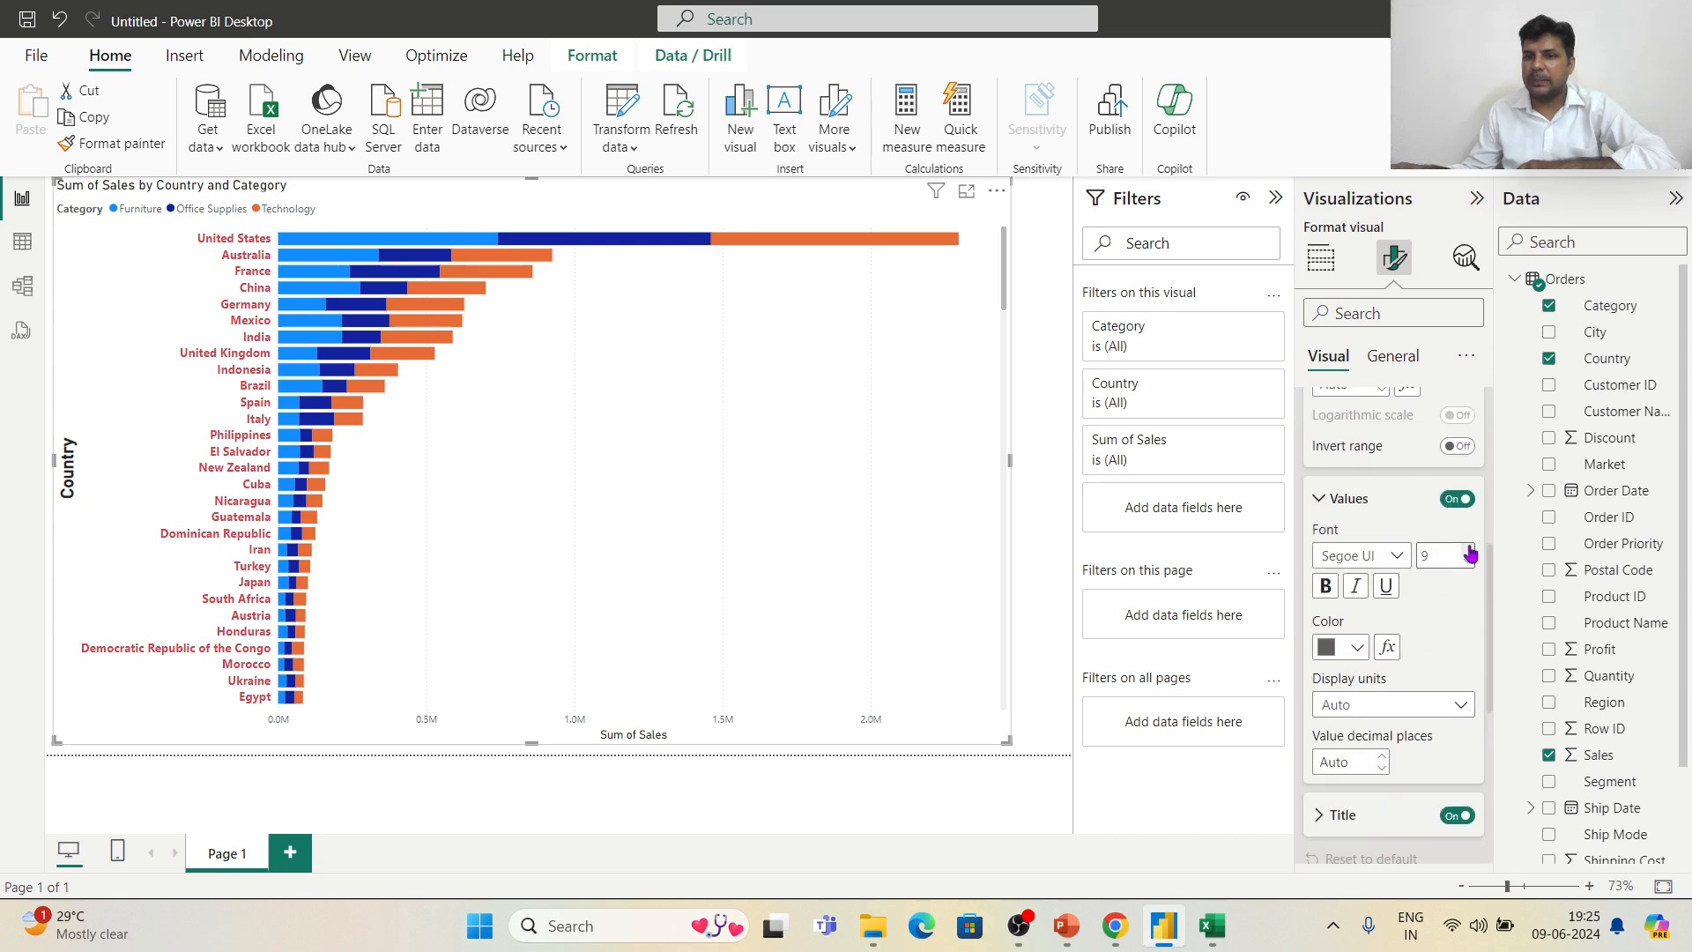
left_click(1469, 551)
left_click(1469, 551)
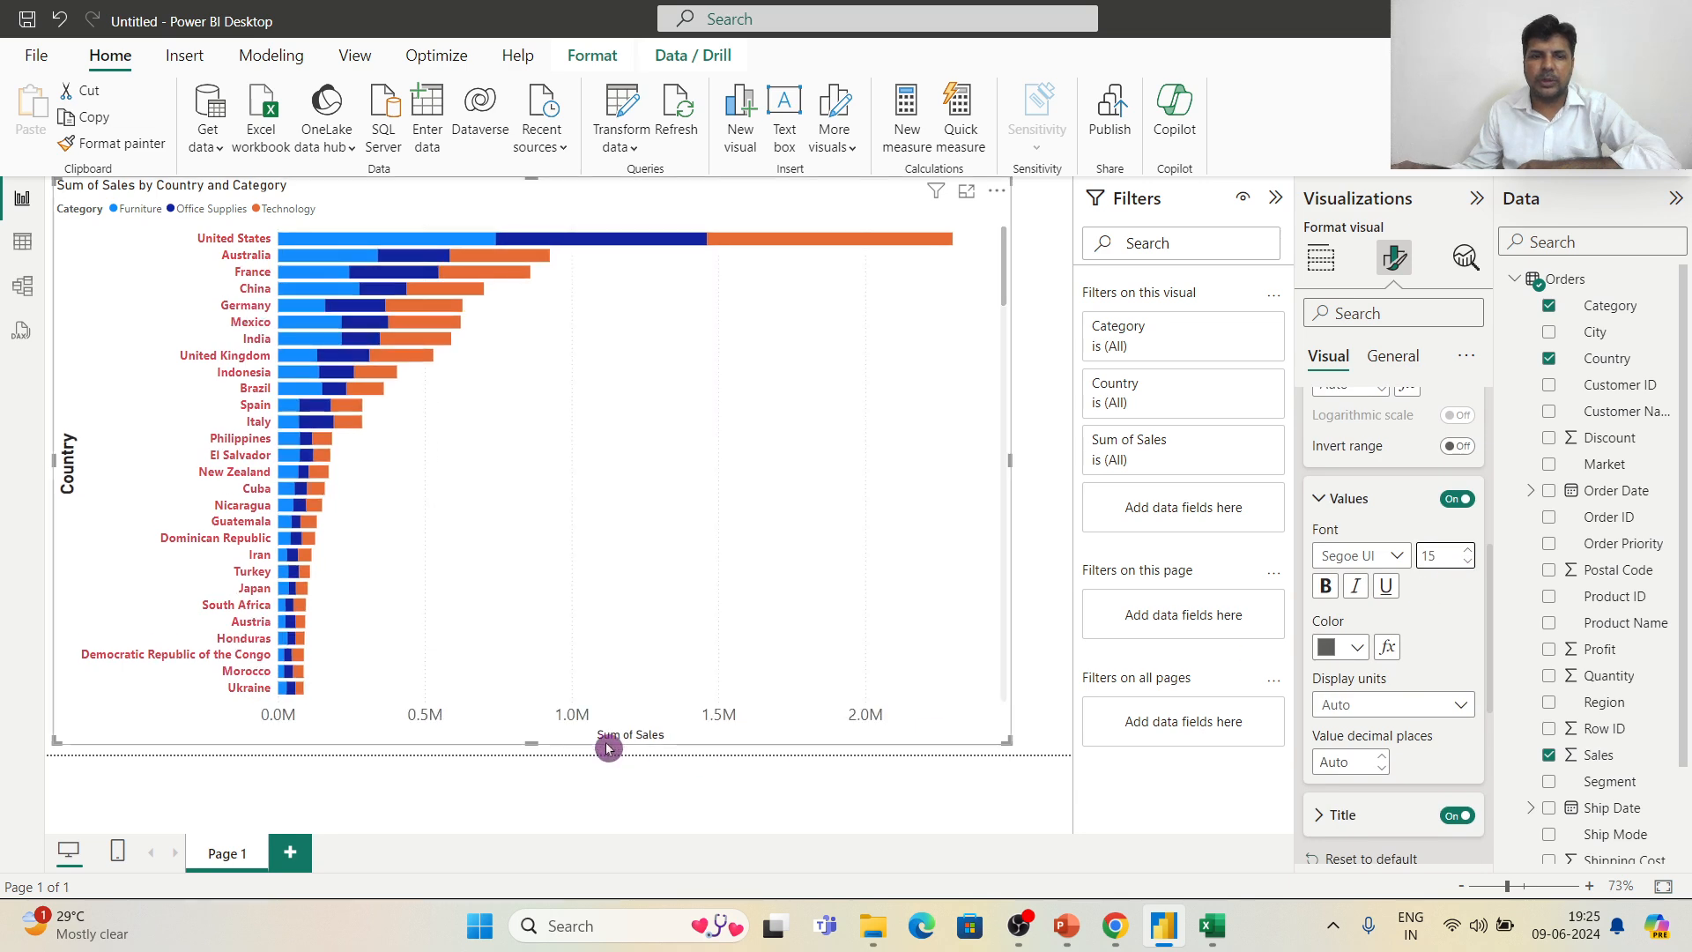
left_click(1325, 588)
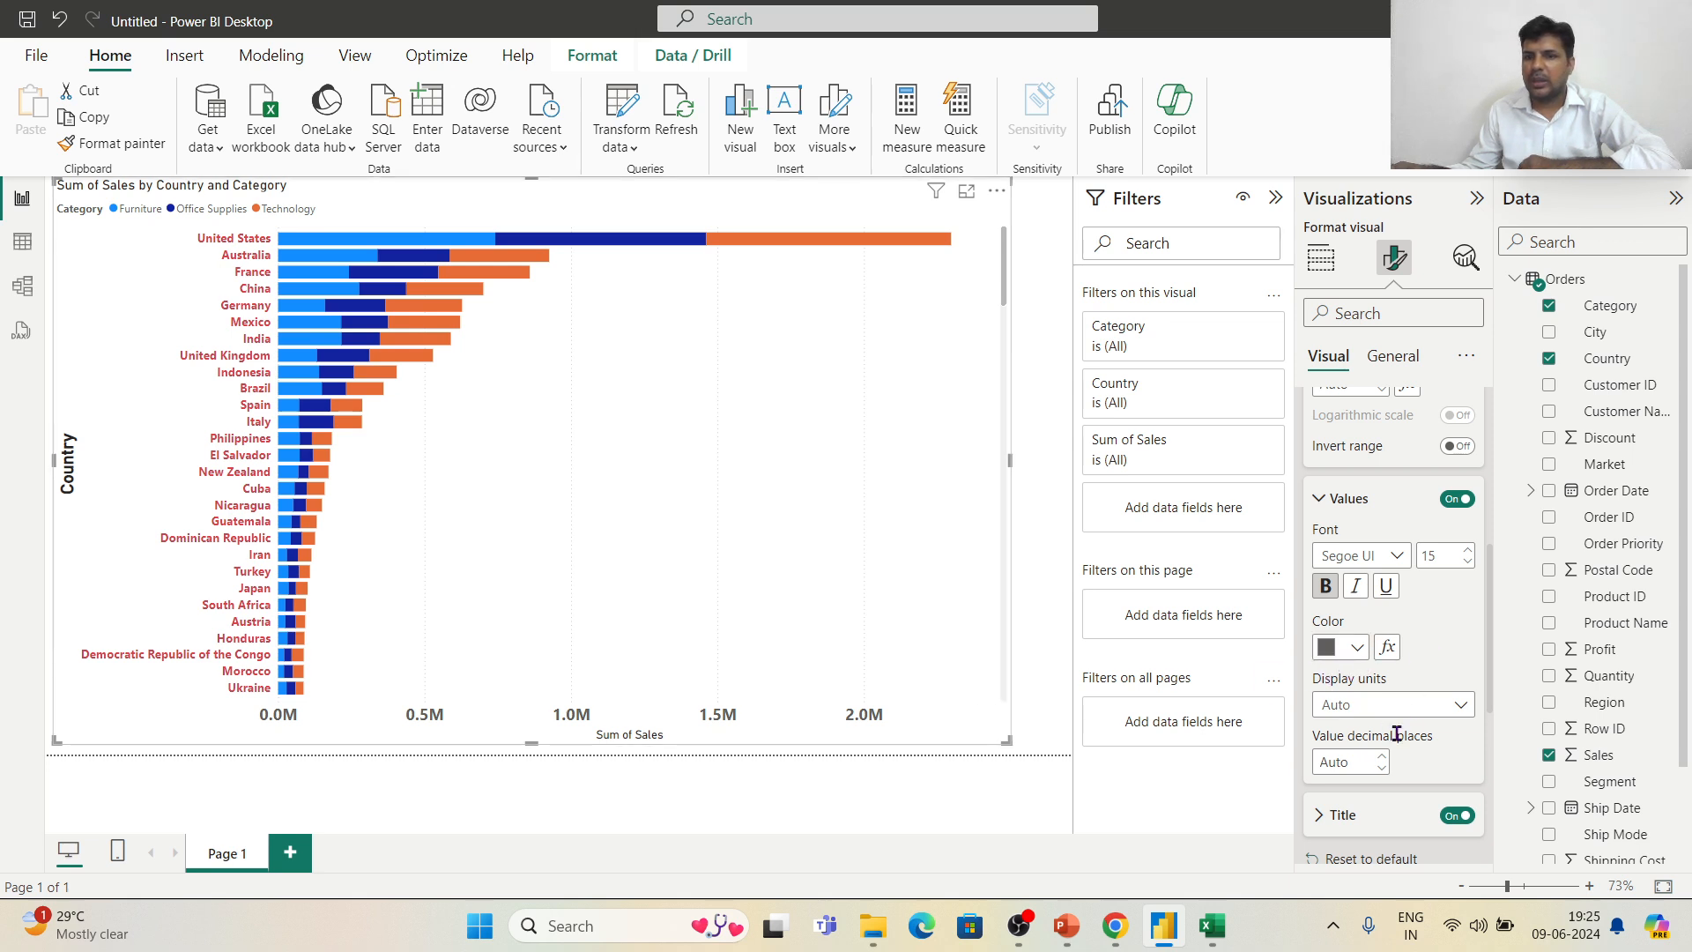
left_click(1321, 501)
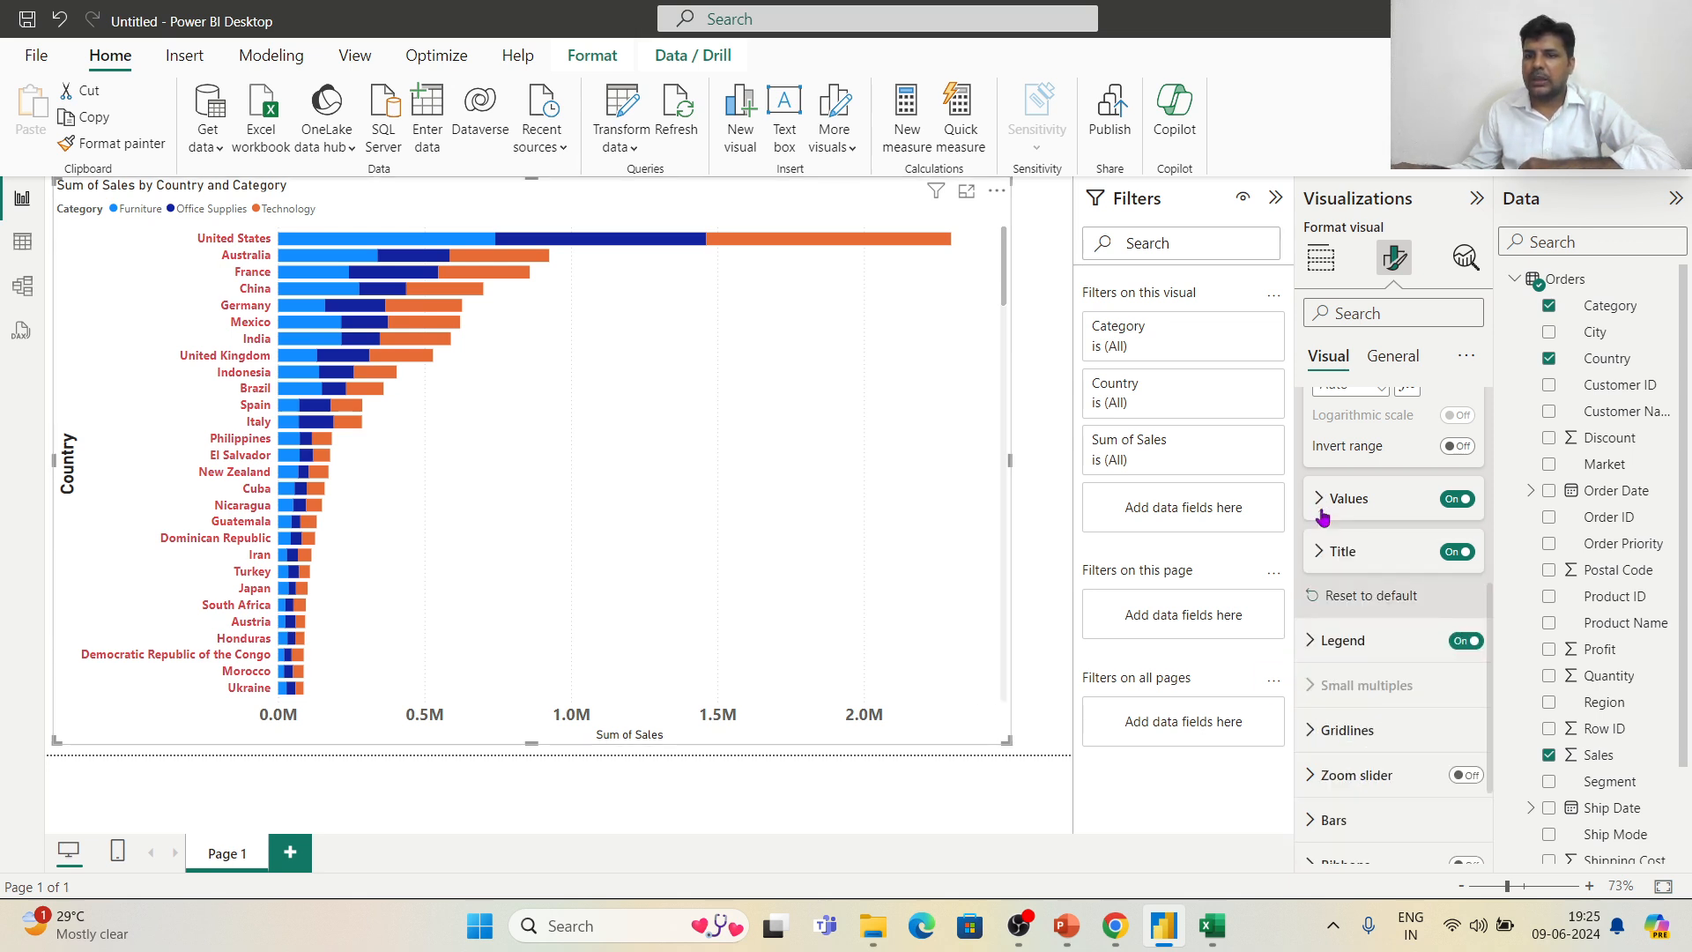
Step: Format the X-axis title in bold, size 17 and the bright blue theme color
left_click(1325, 555)
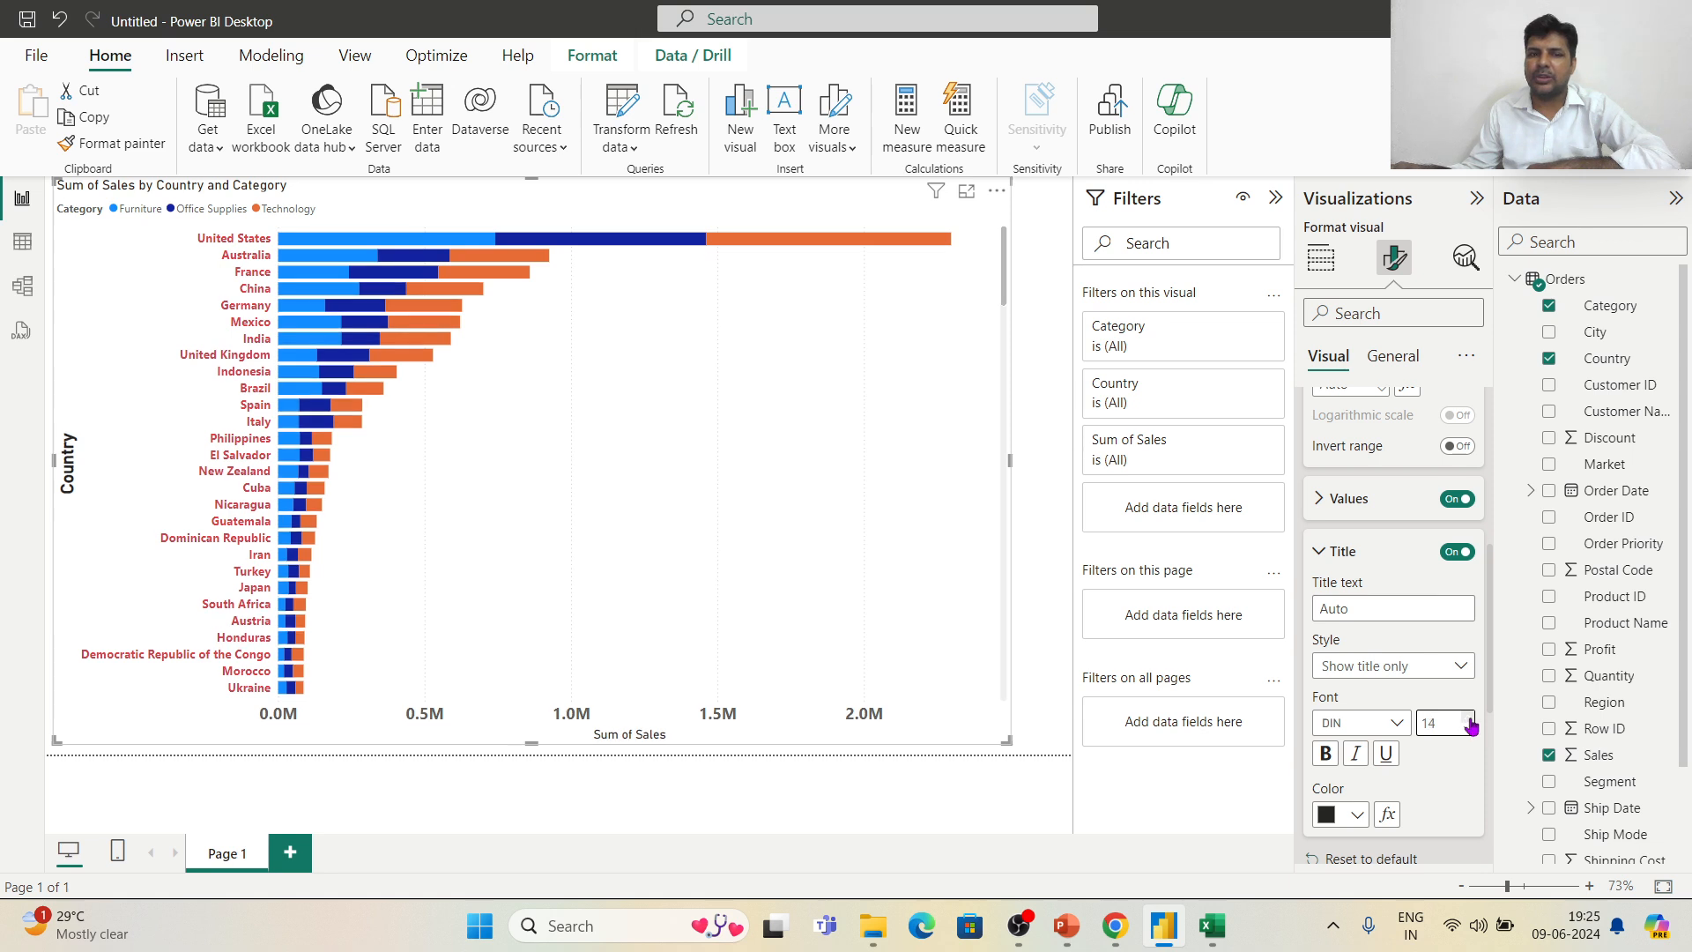
left_click(1470, 718)
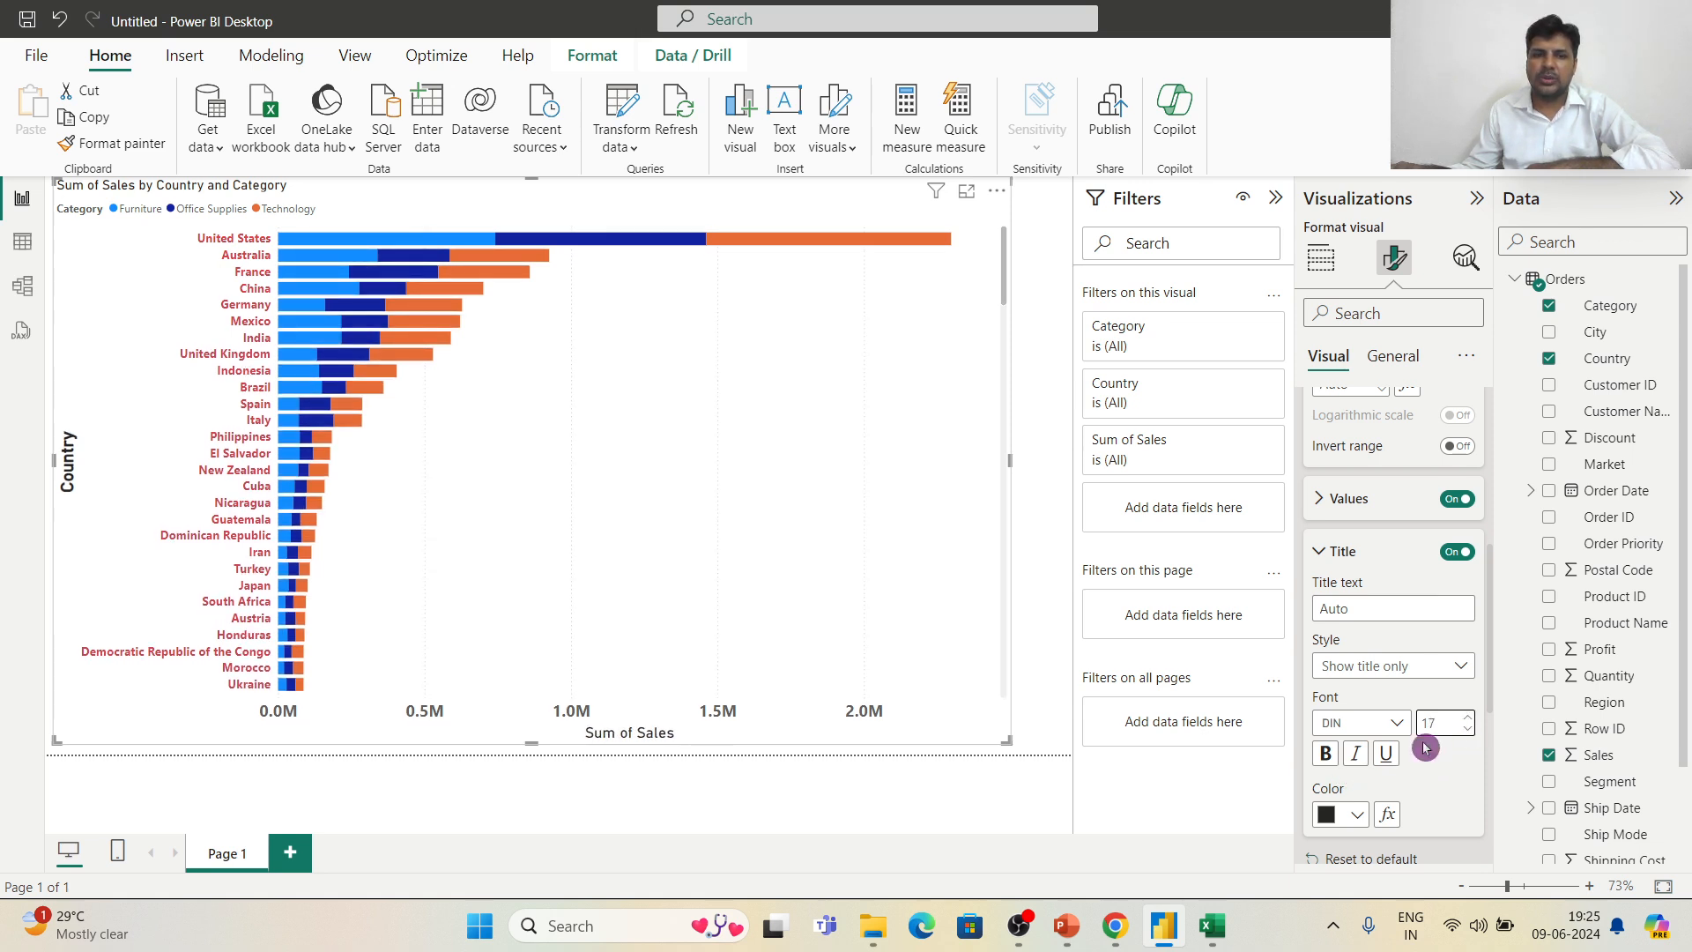
left_click(1328, 755)
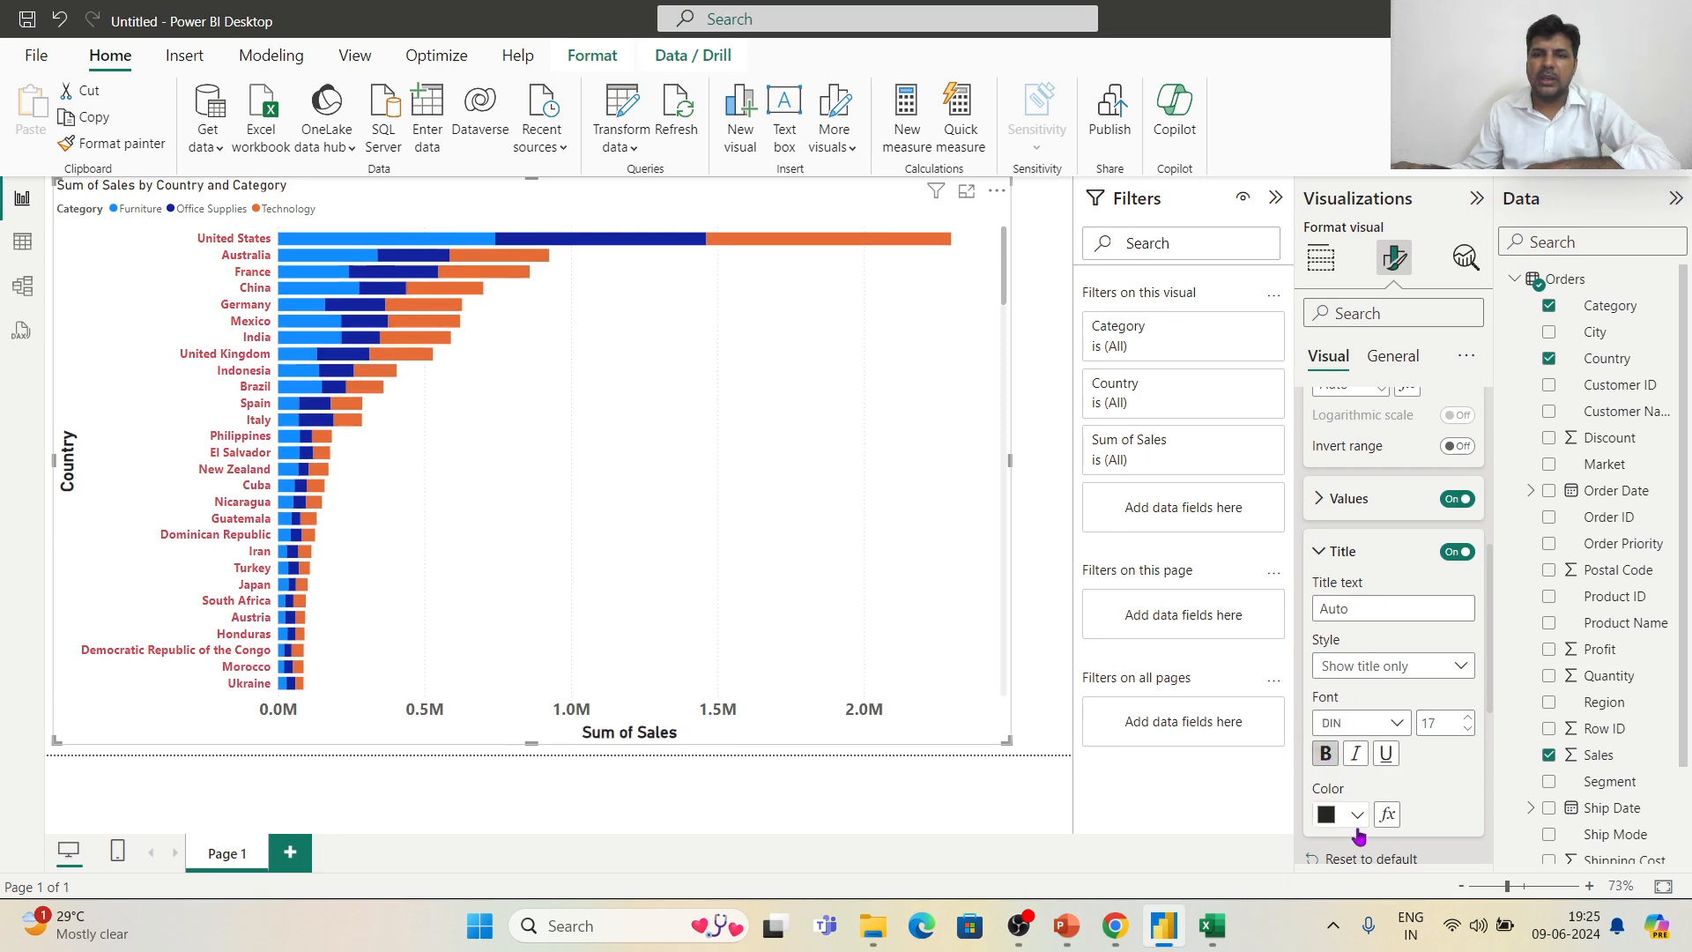
left_click(1357, 815)
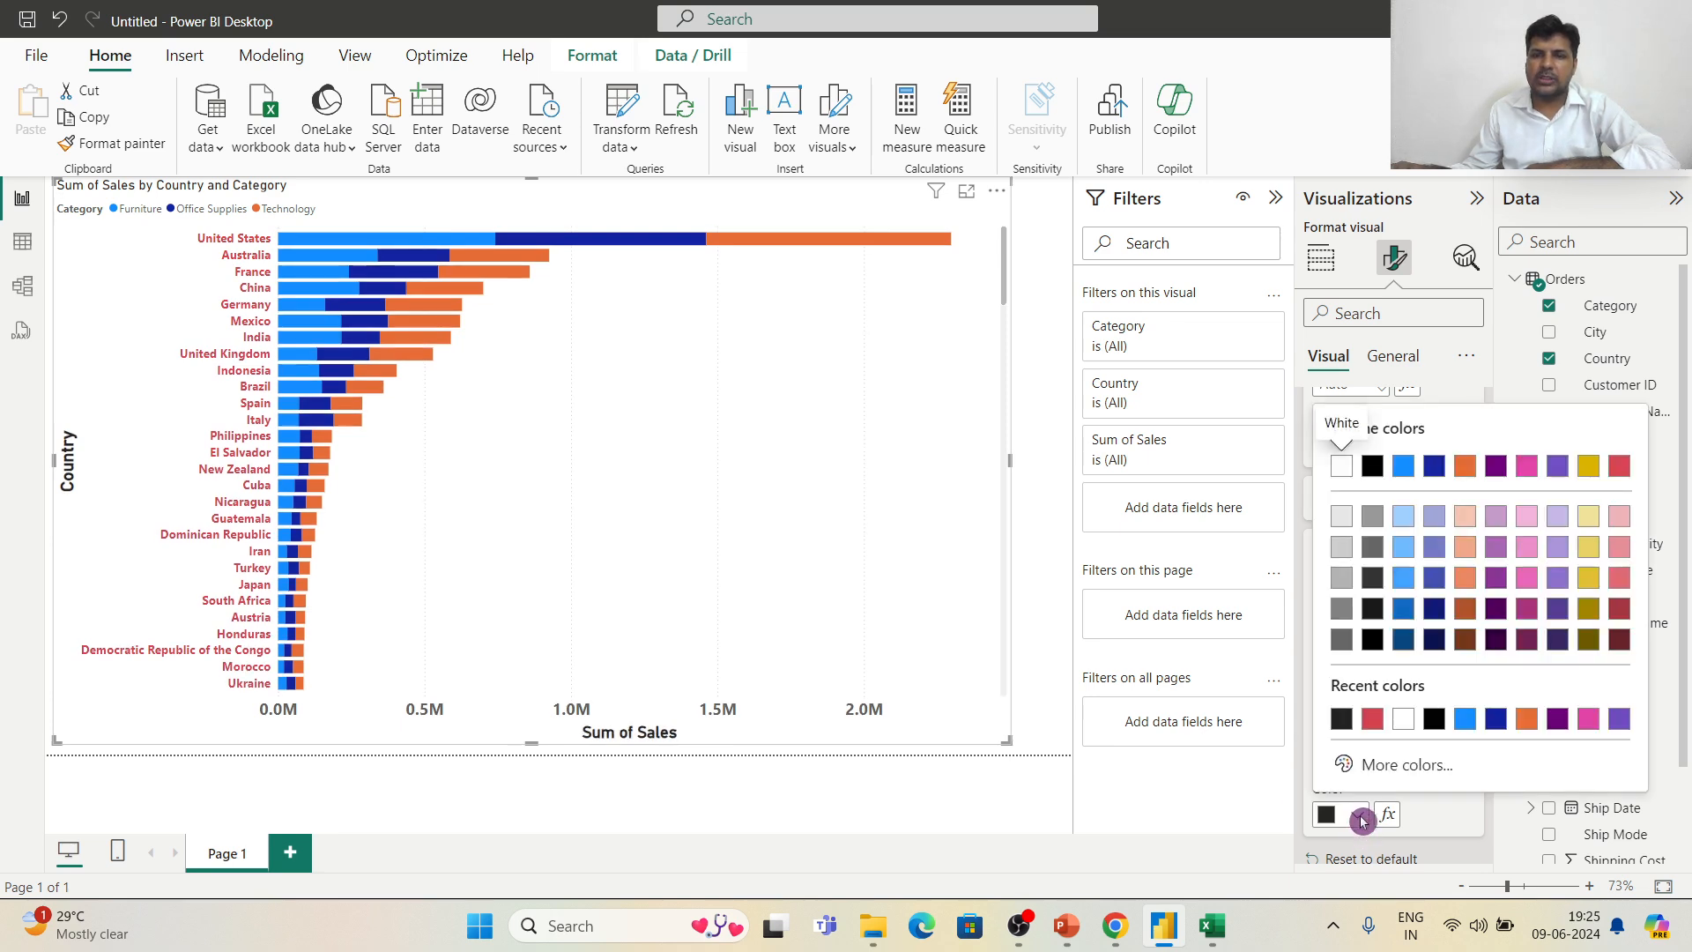
left_click(1402, 472)
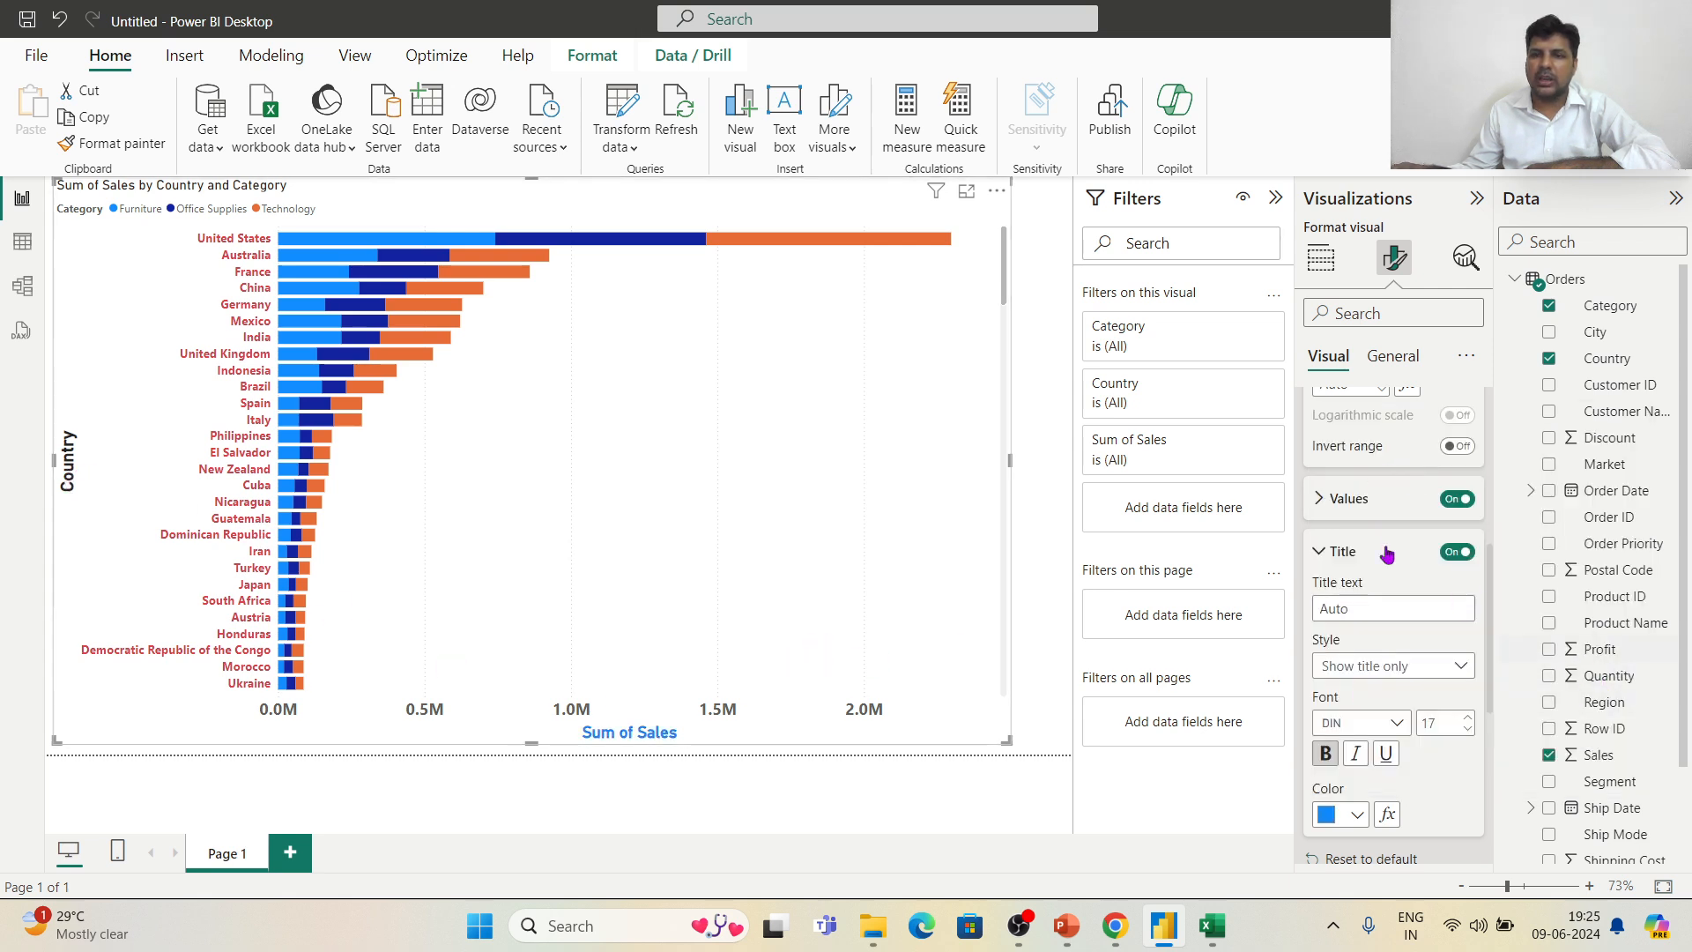
left_click(1331, 553)
Step: Change the Y-axis title's color to a medium shade of the dark blue theme color
scroll(1334, 537, "up", 3)
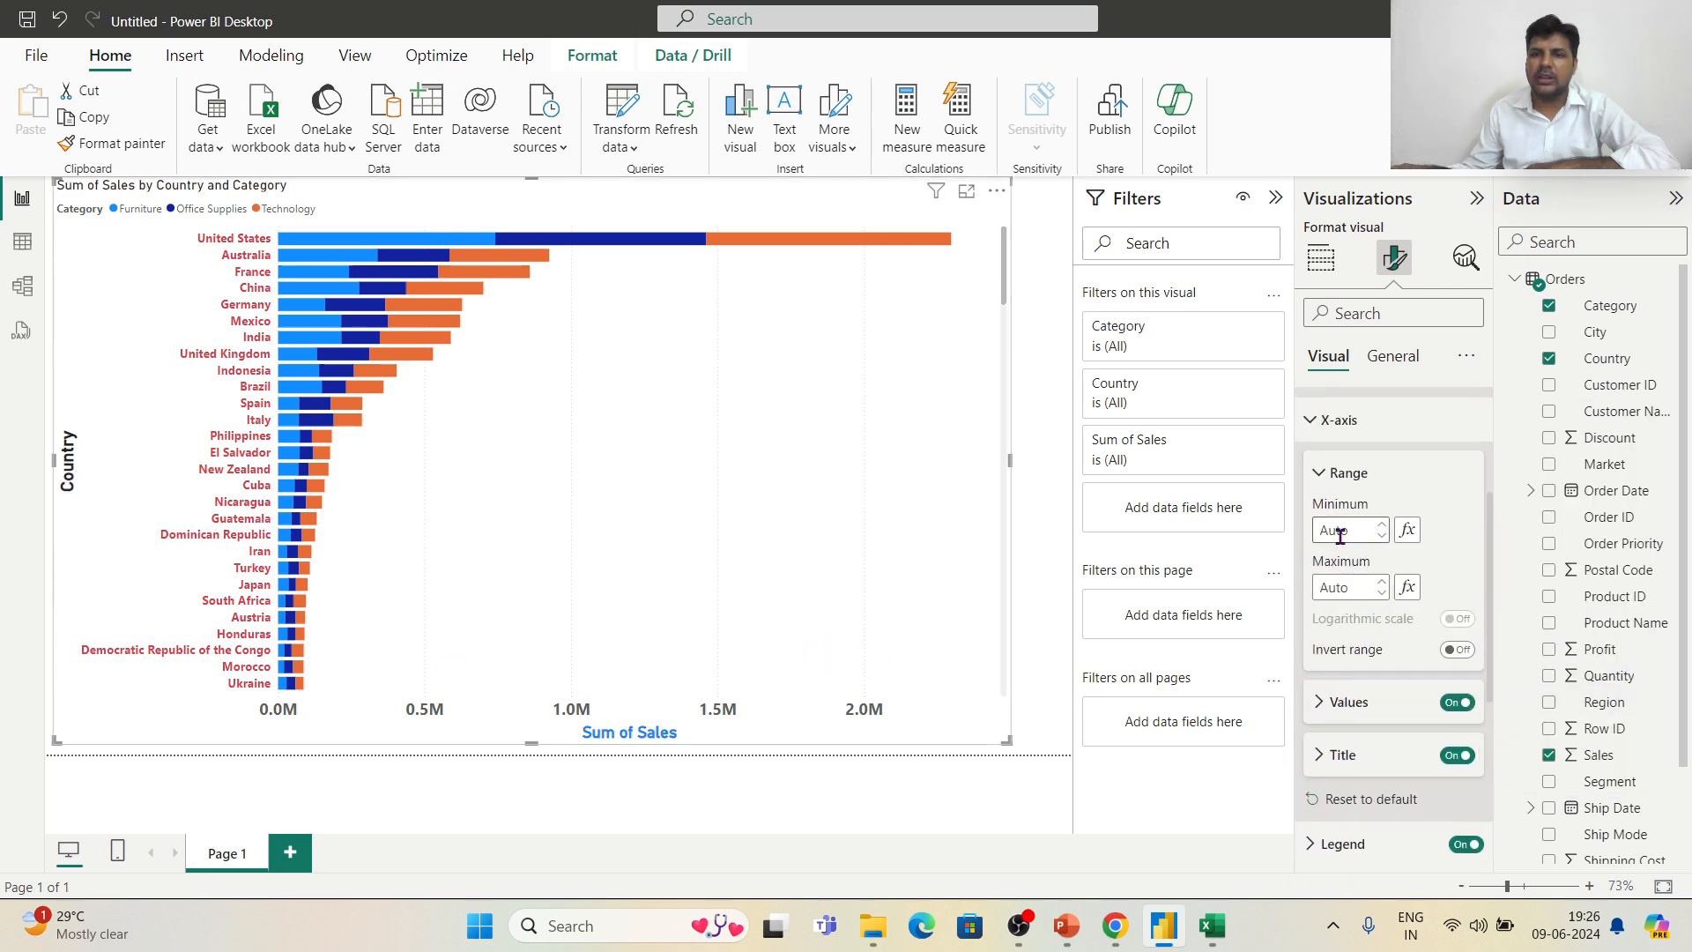
scroll(1327, 476, "up", 3)
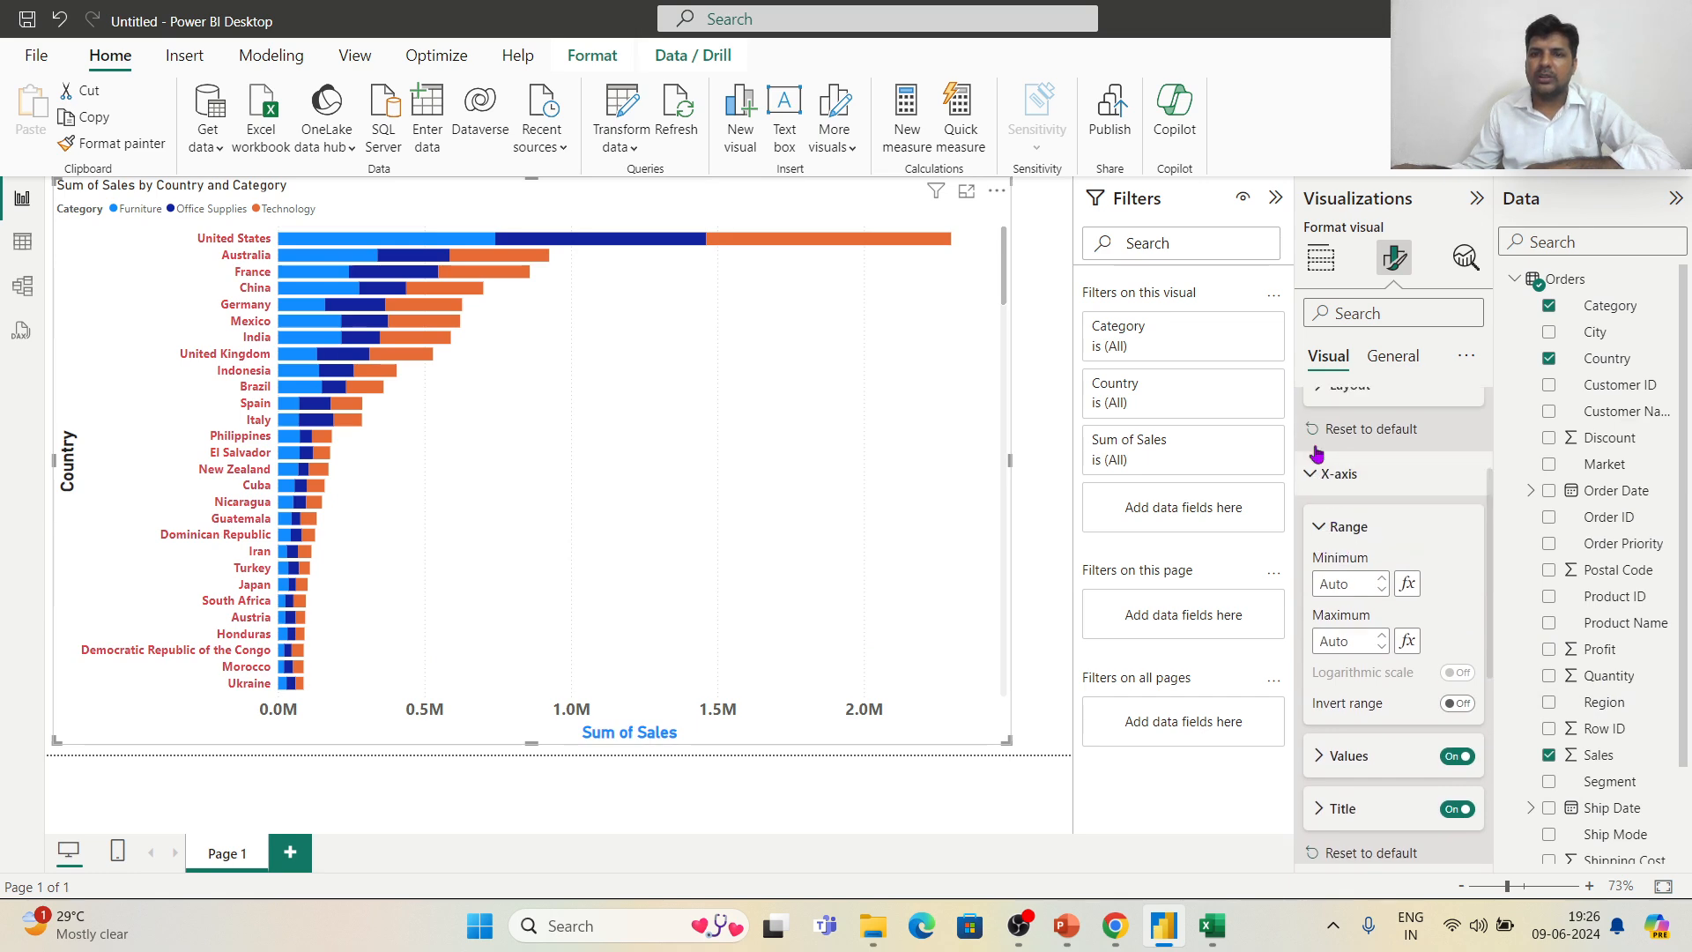
left_click(1323, 520)
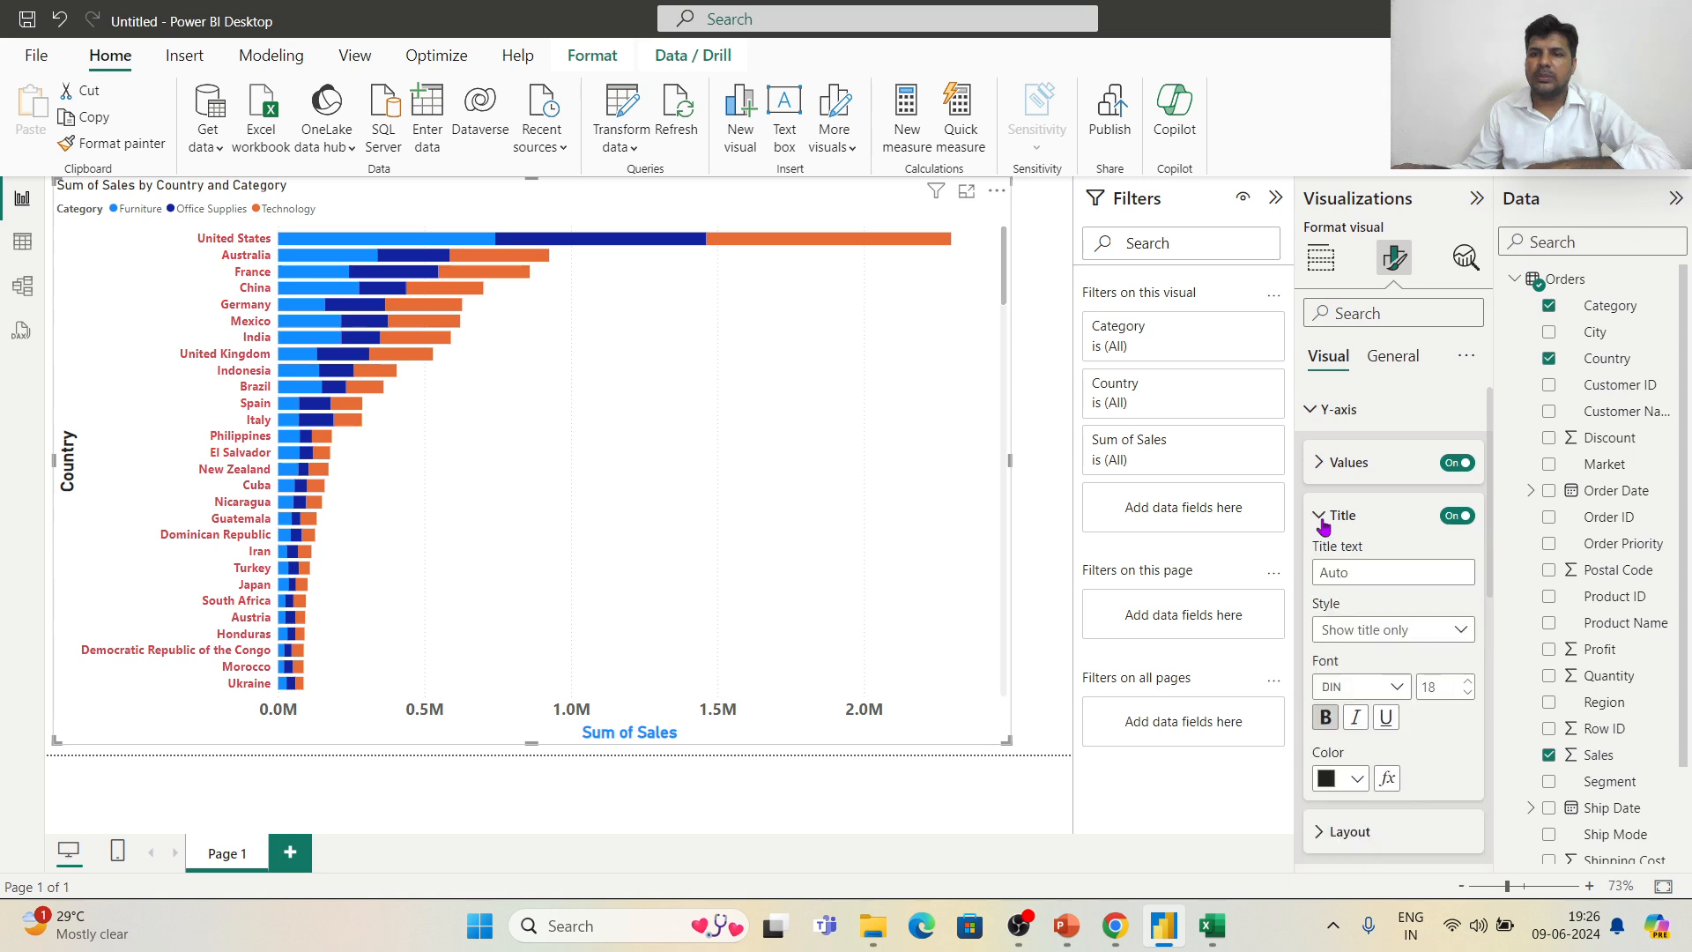
left_click(1359, 779)
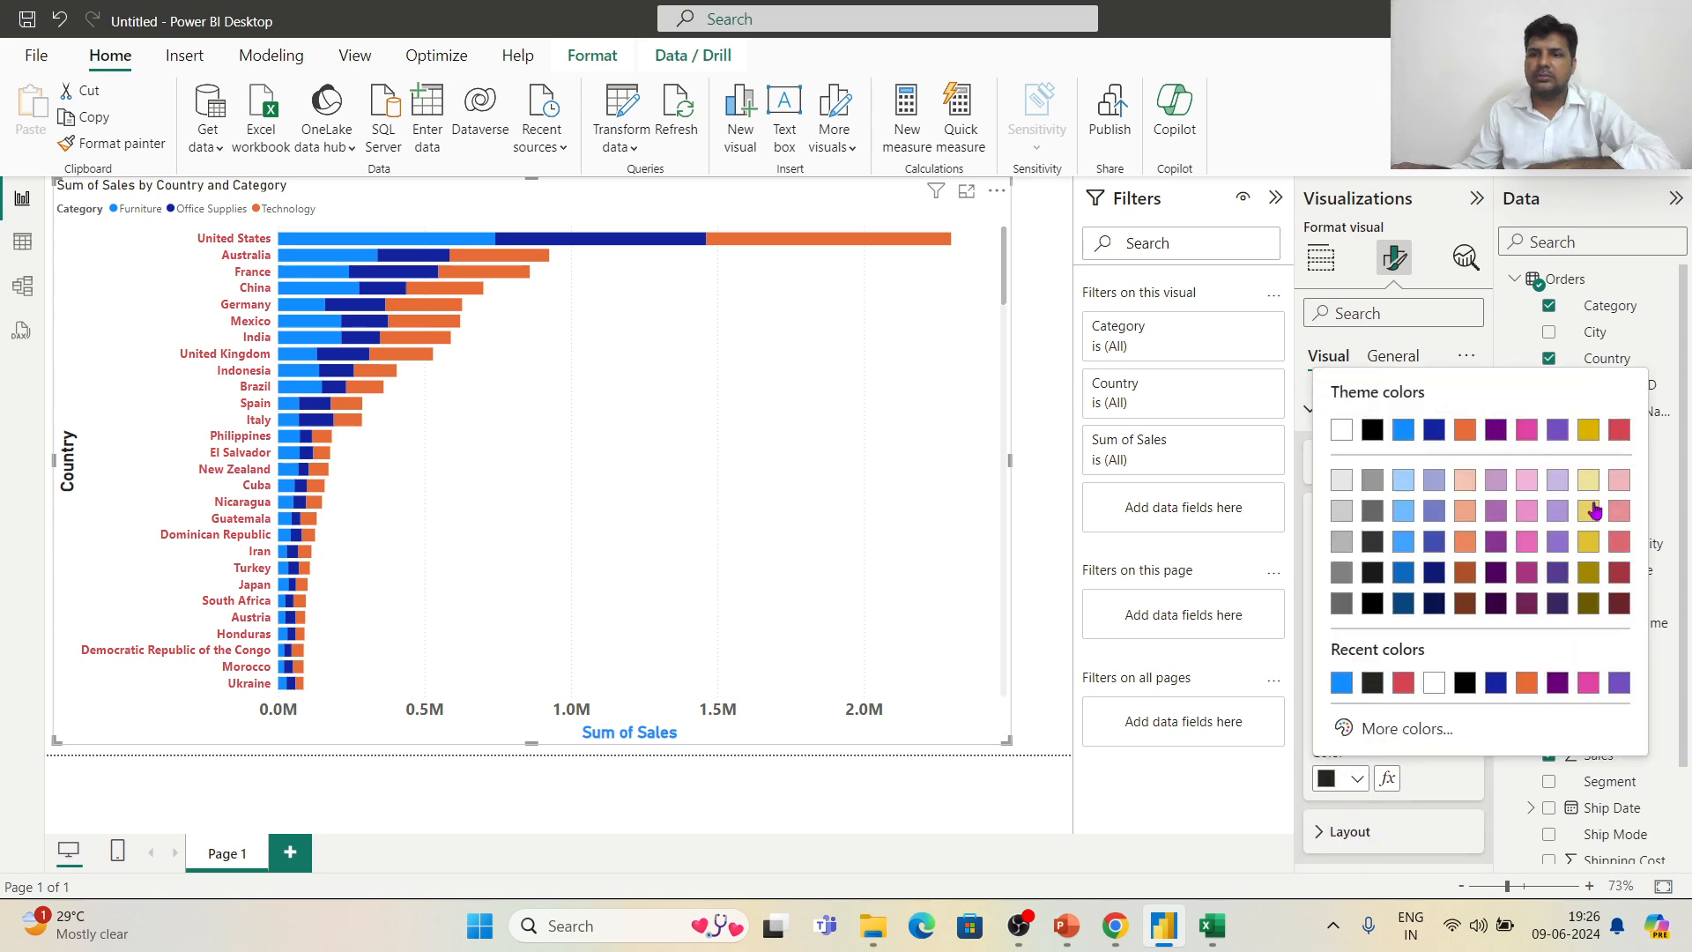
left_click(1588, 545)
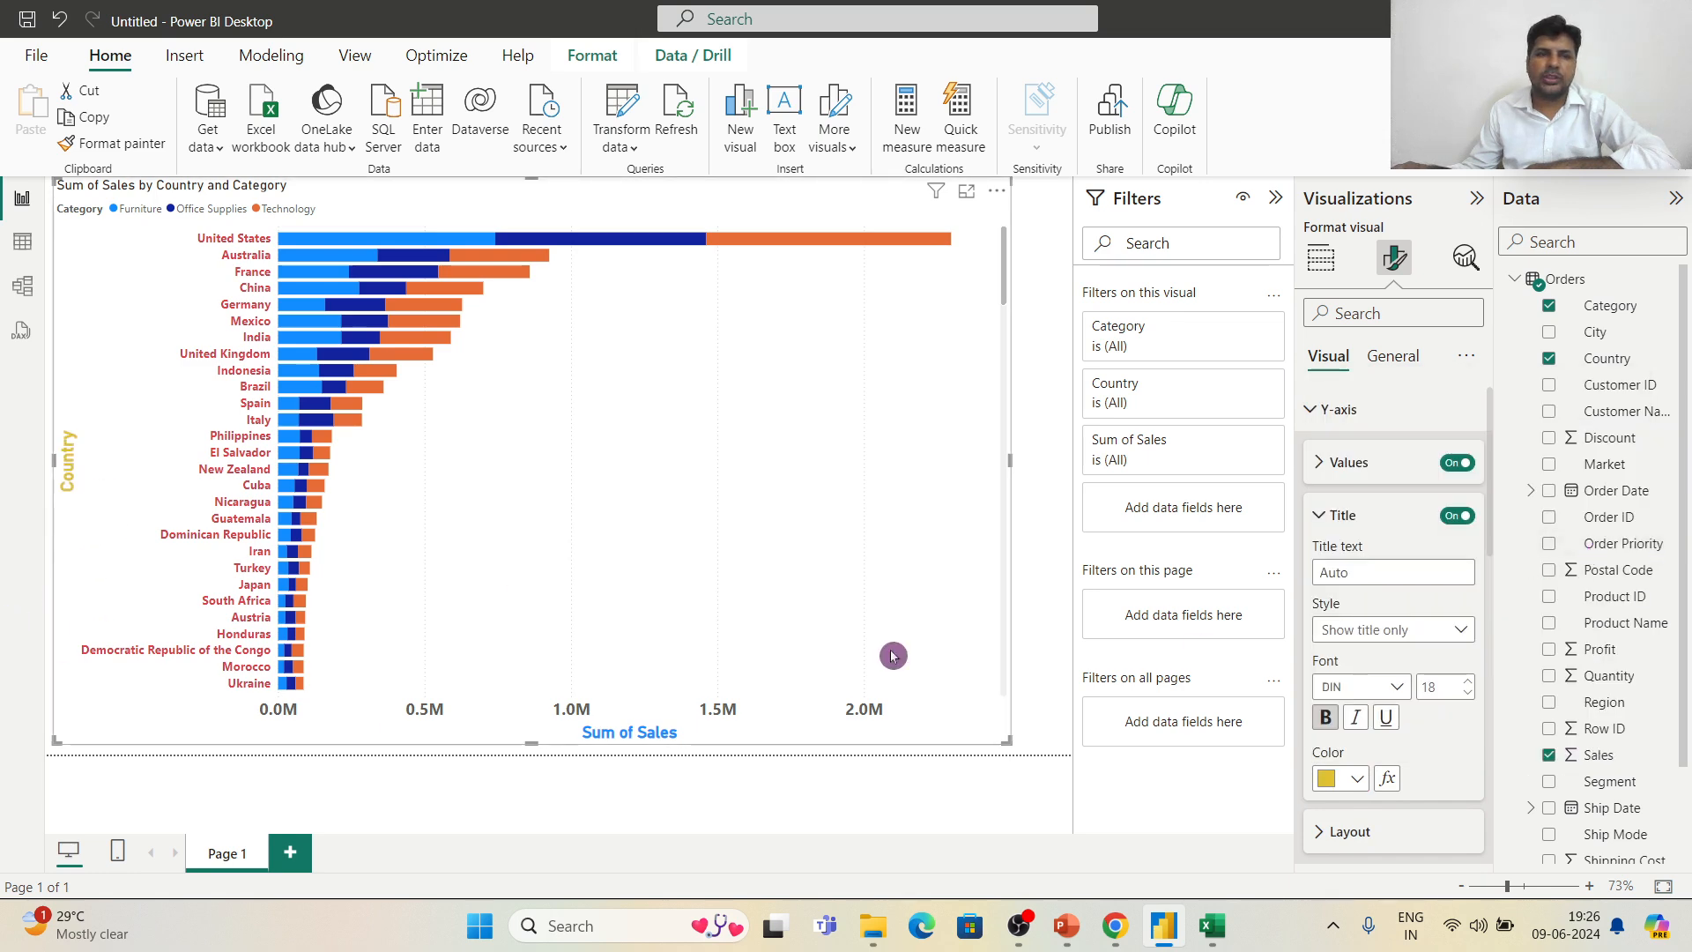
left_click(1358, 782)
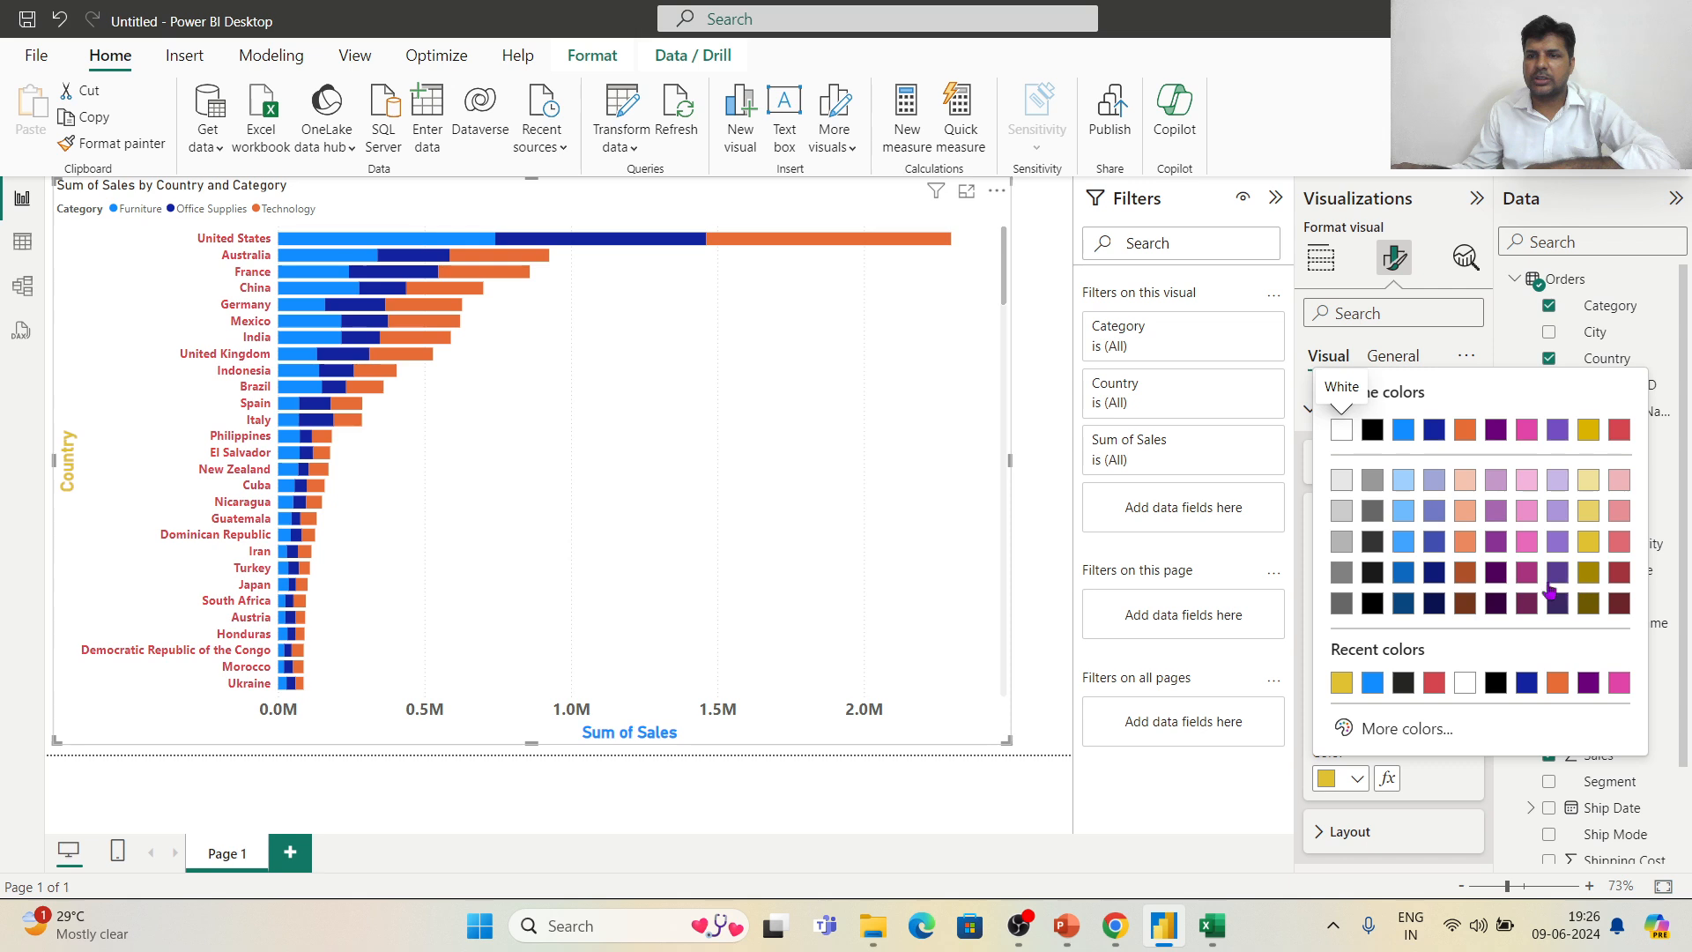
left_click(1434, 541)
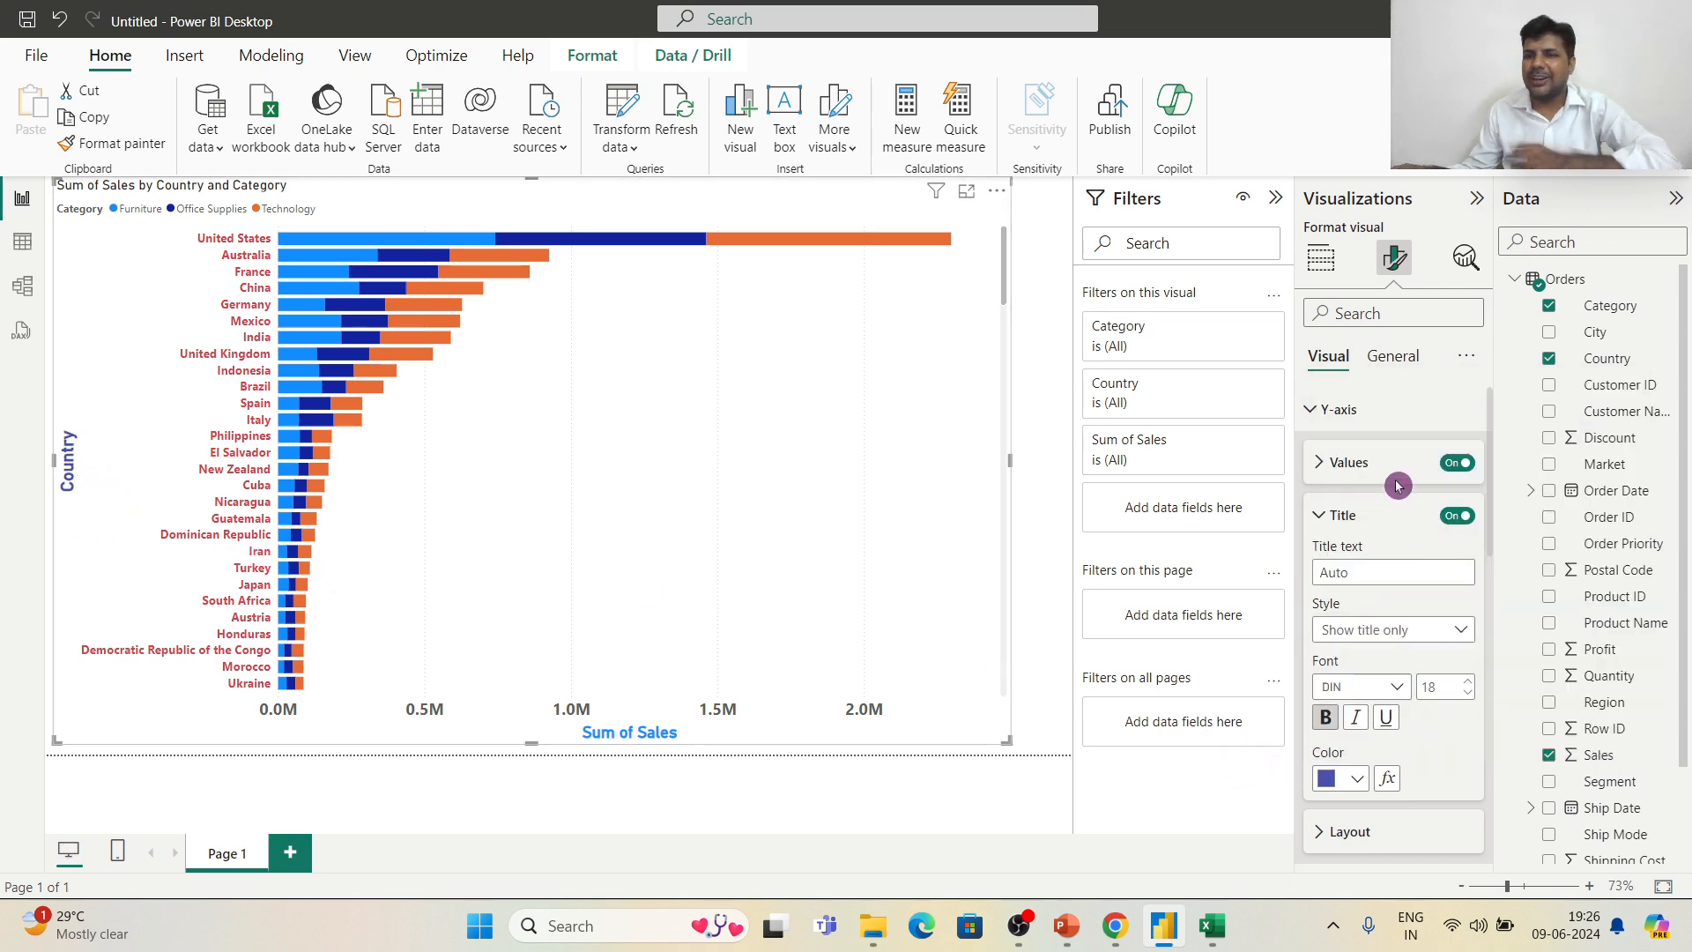
left_click(1319, 516)
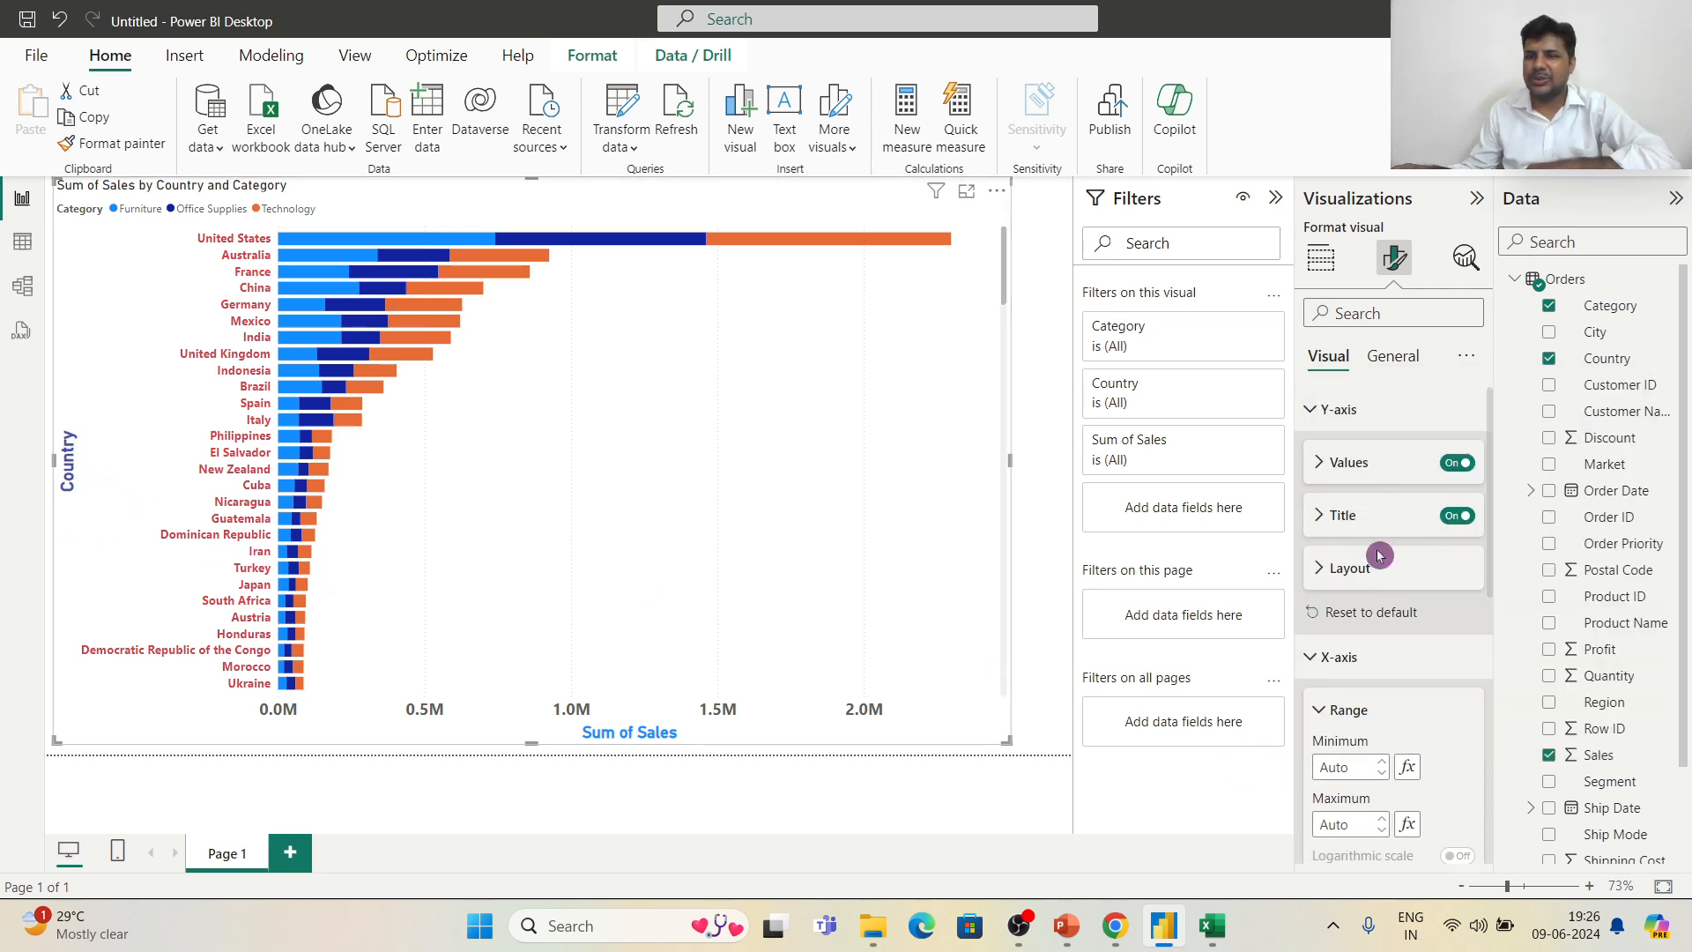
left_click(1318, 657)
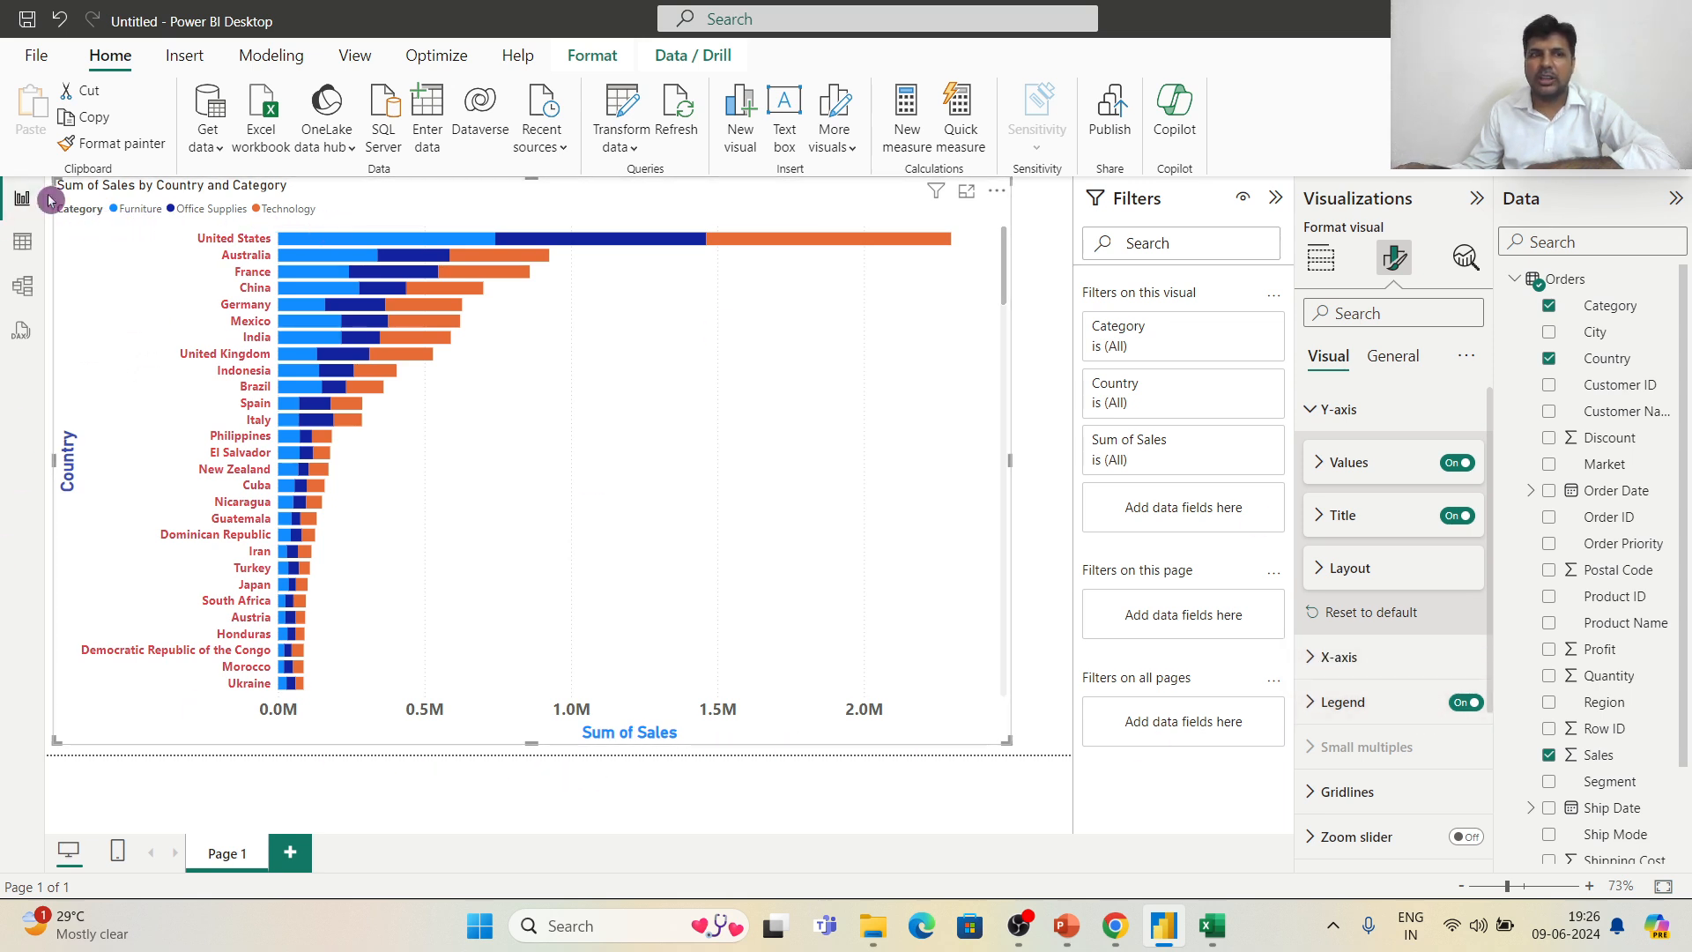
Step: Format the legend text in bold, size 12 and a dark pink theme shade, and check the legend's title text setting
left_click(1333, 703)
scroll(1384, 683, "down", 1)
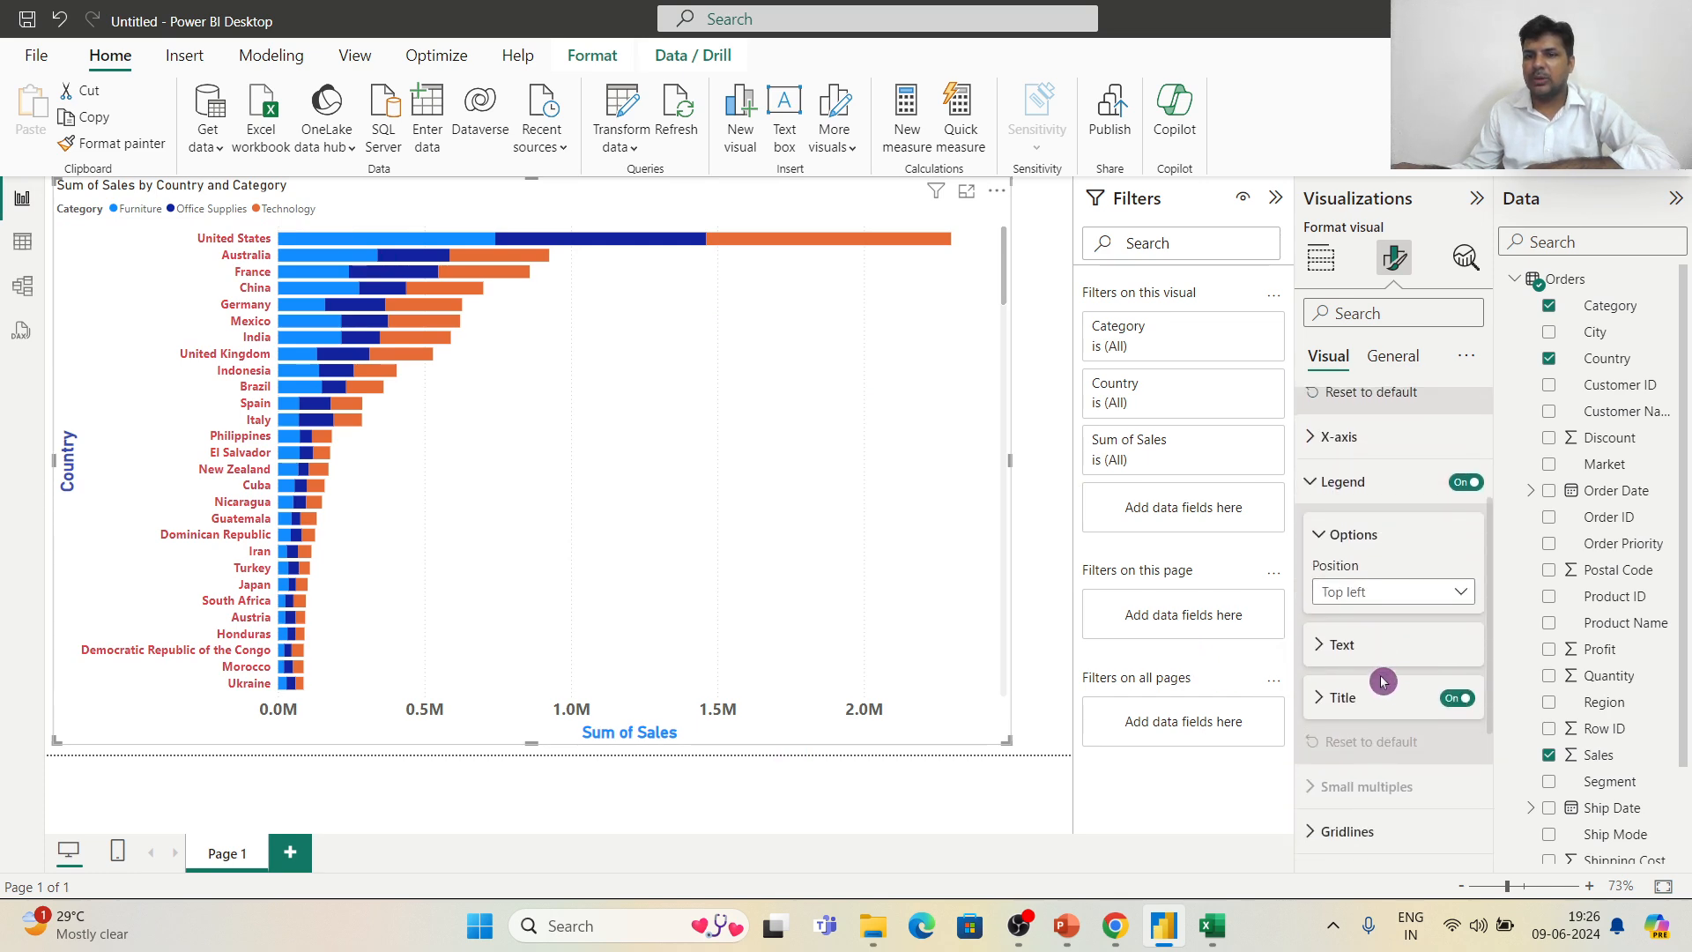
left_click(1322, 649)
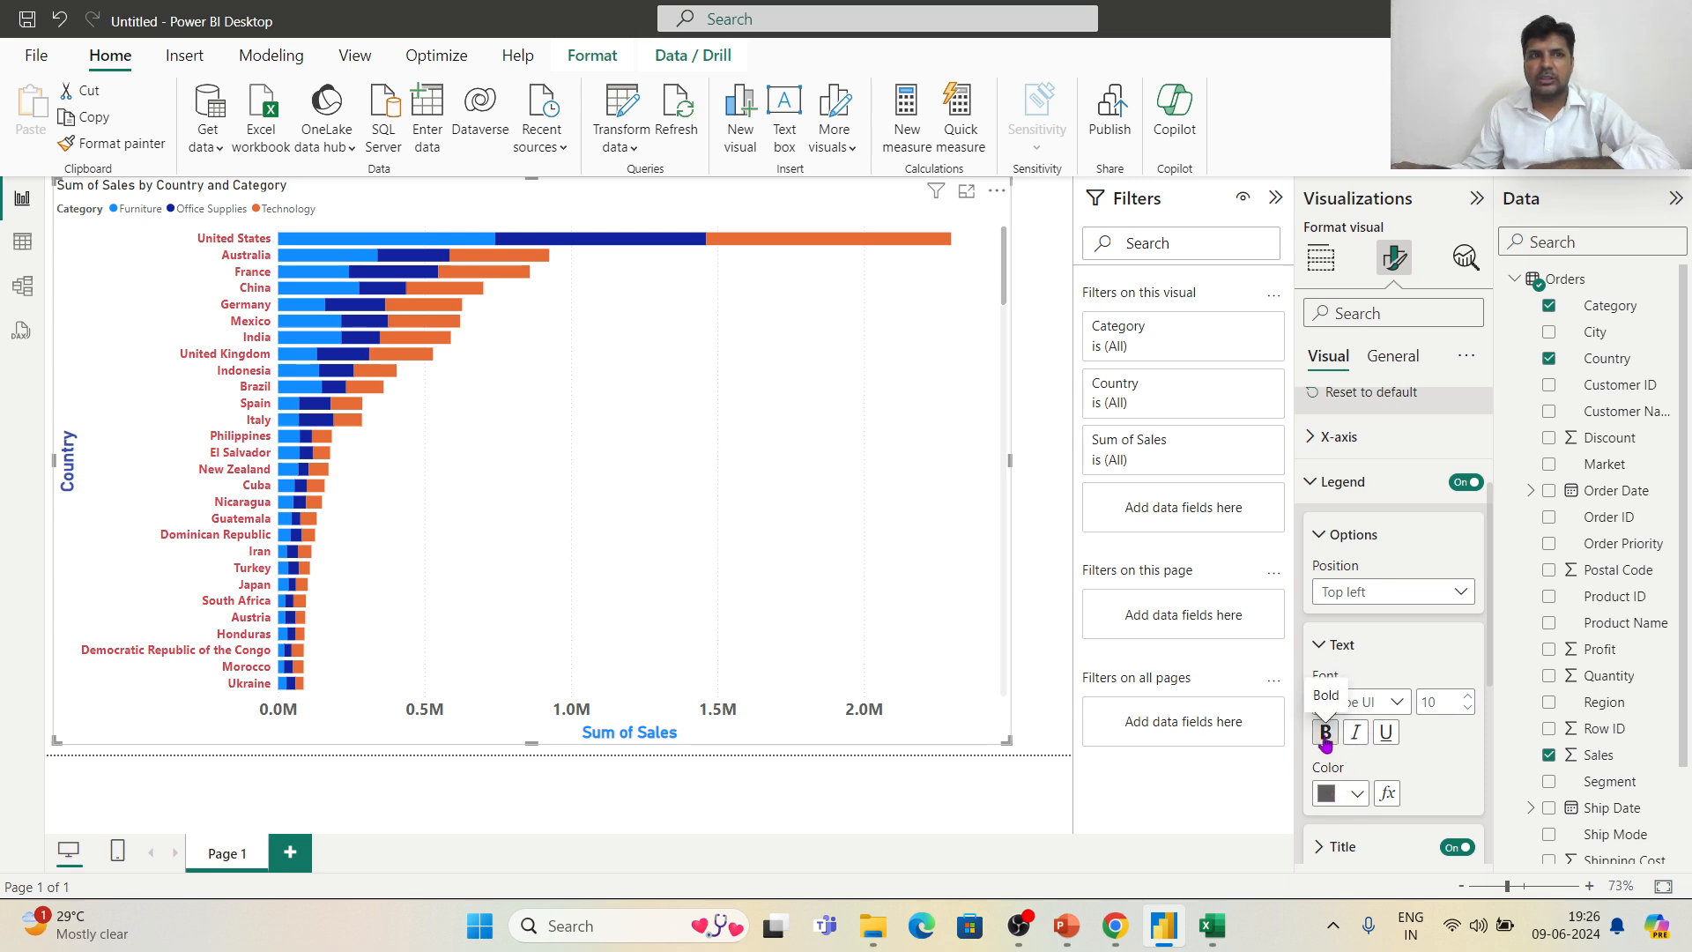
left_click(1320, 735)
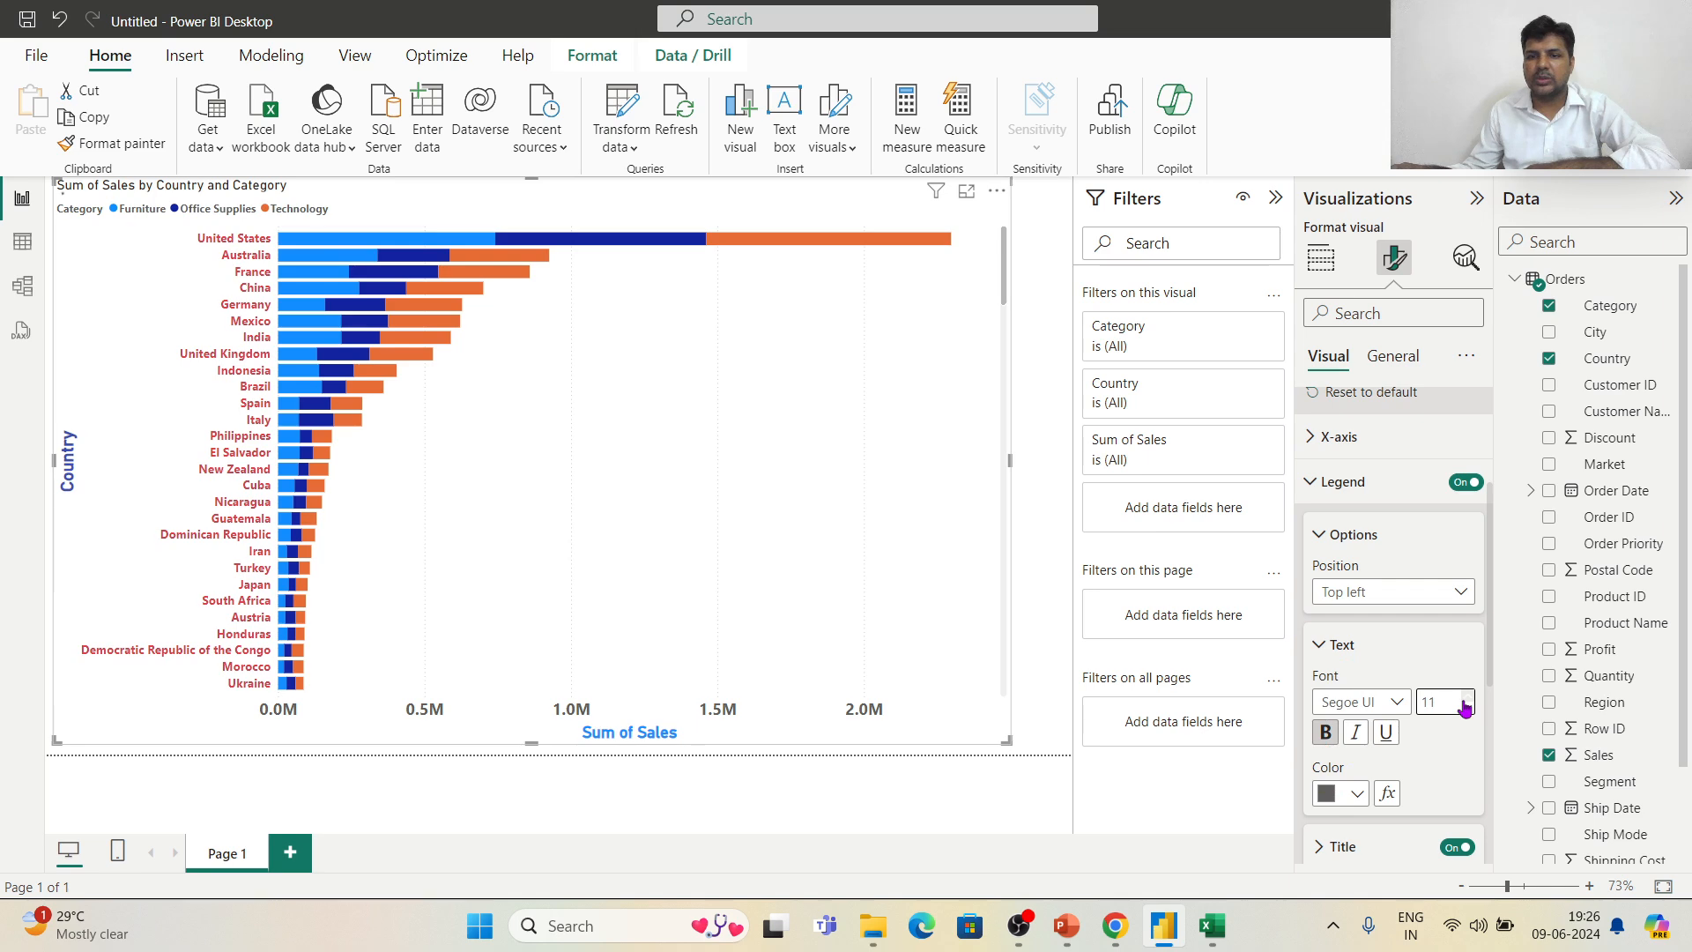
left_click(1465, 703)
left_click(1357, 793)
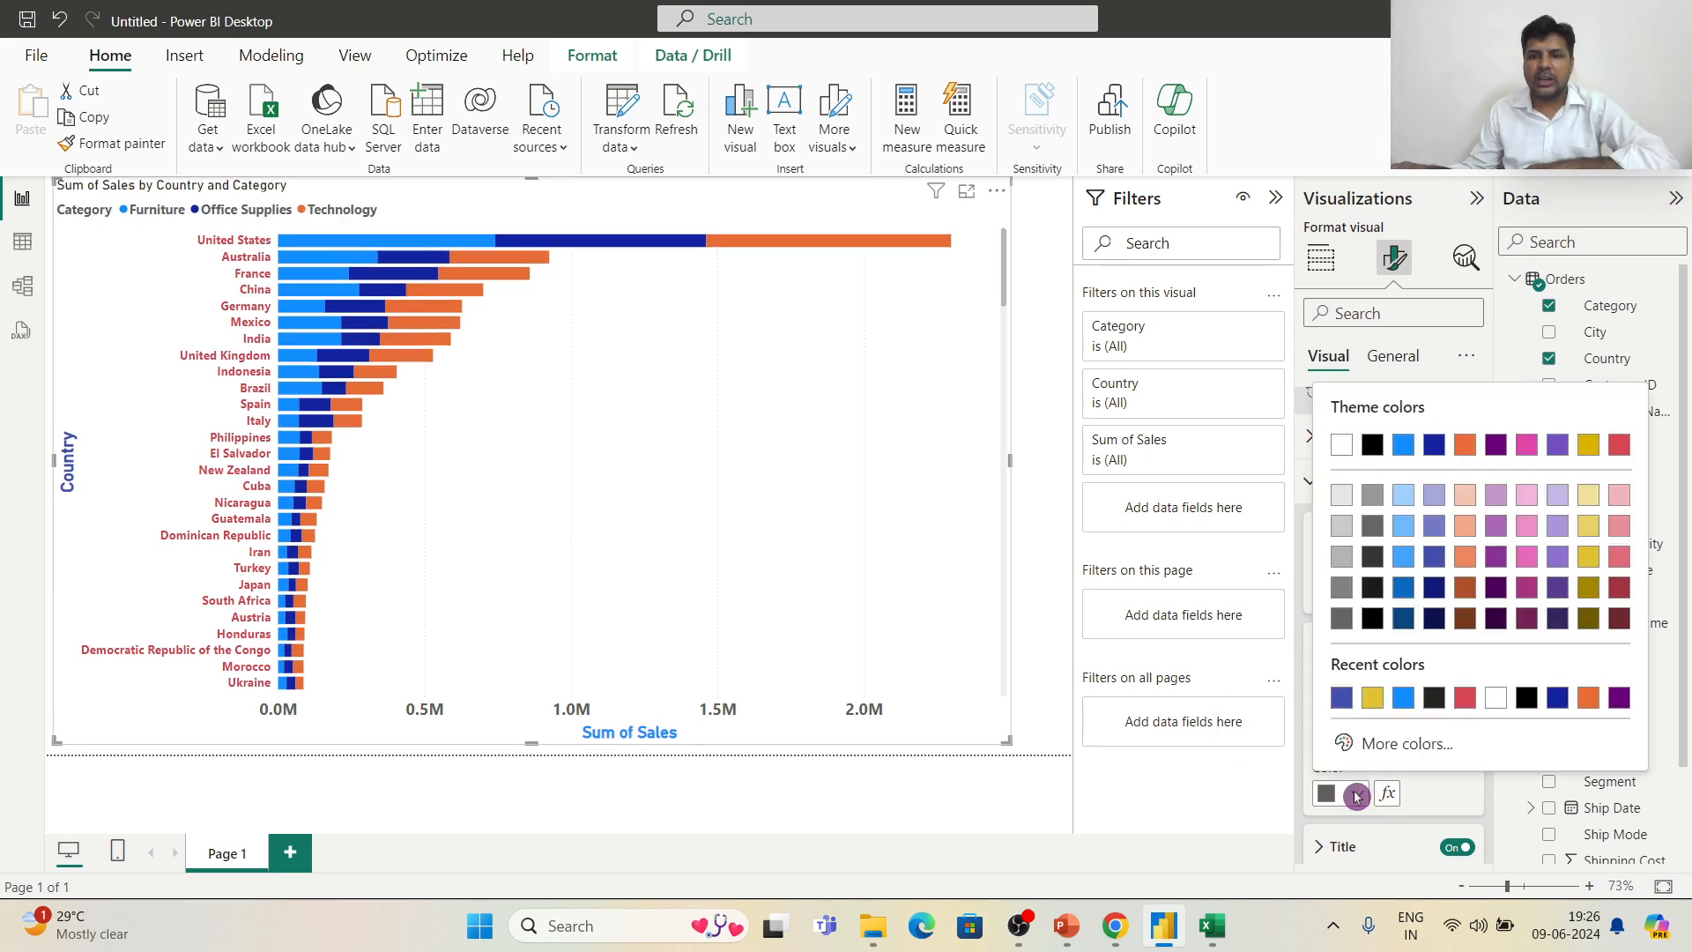
left_click(1530, 596)
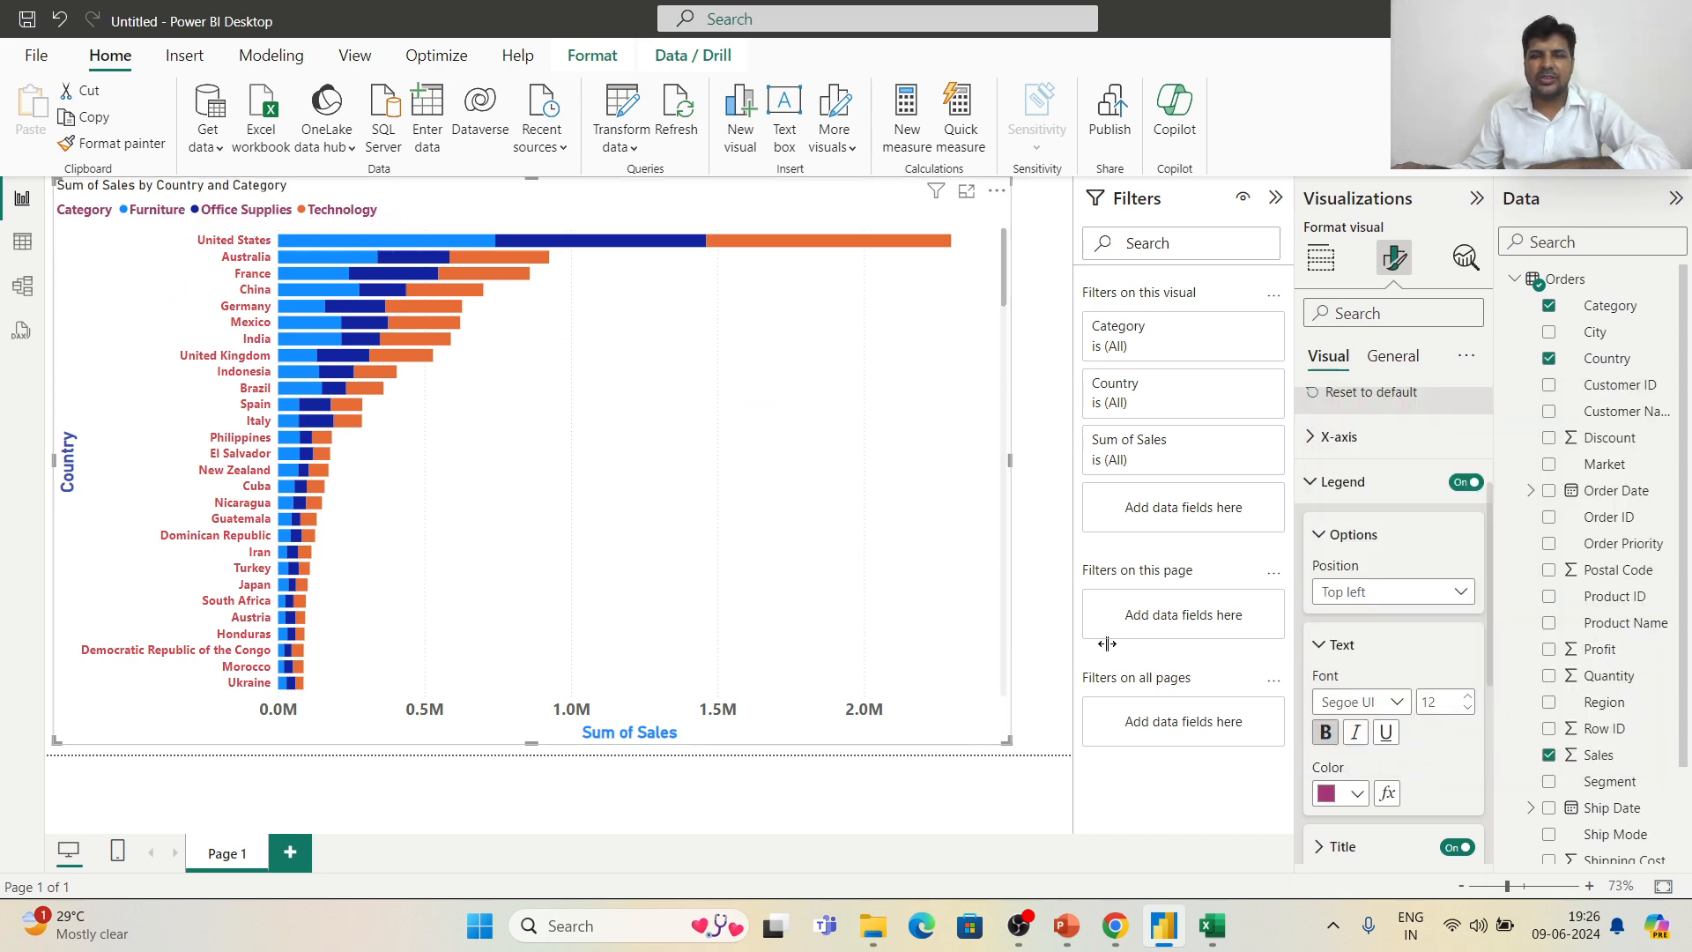
scroll(1389, 837, "down", 3)
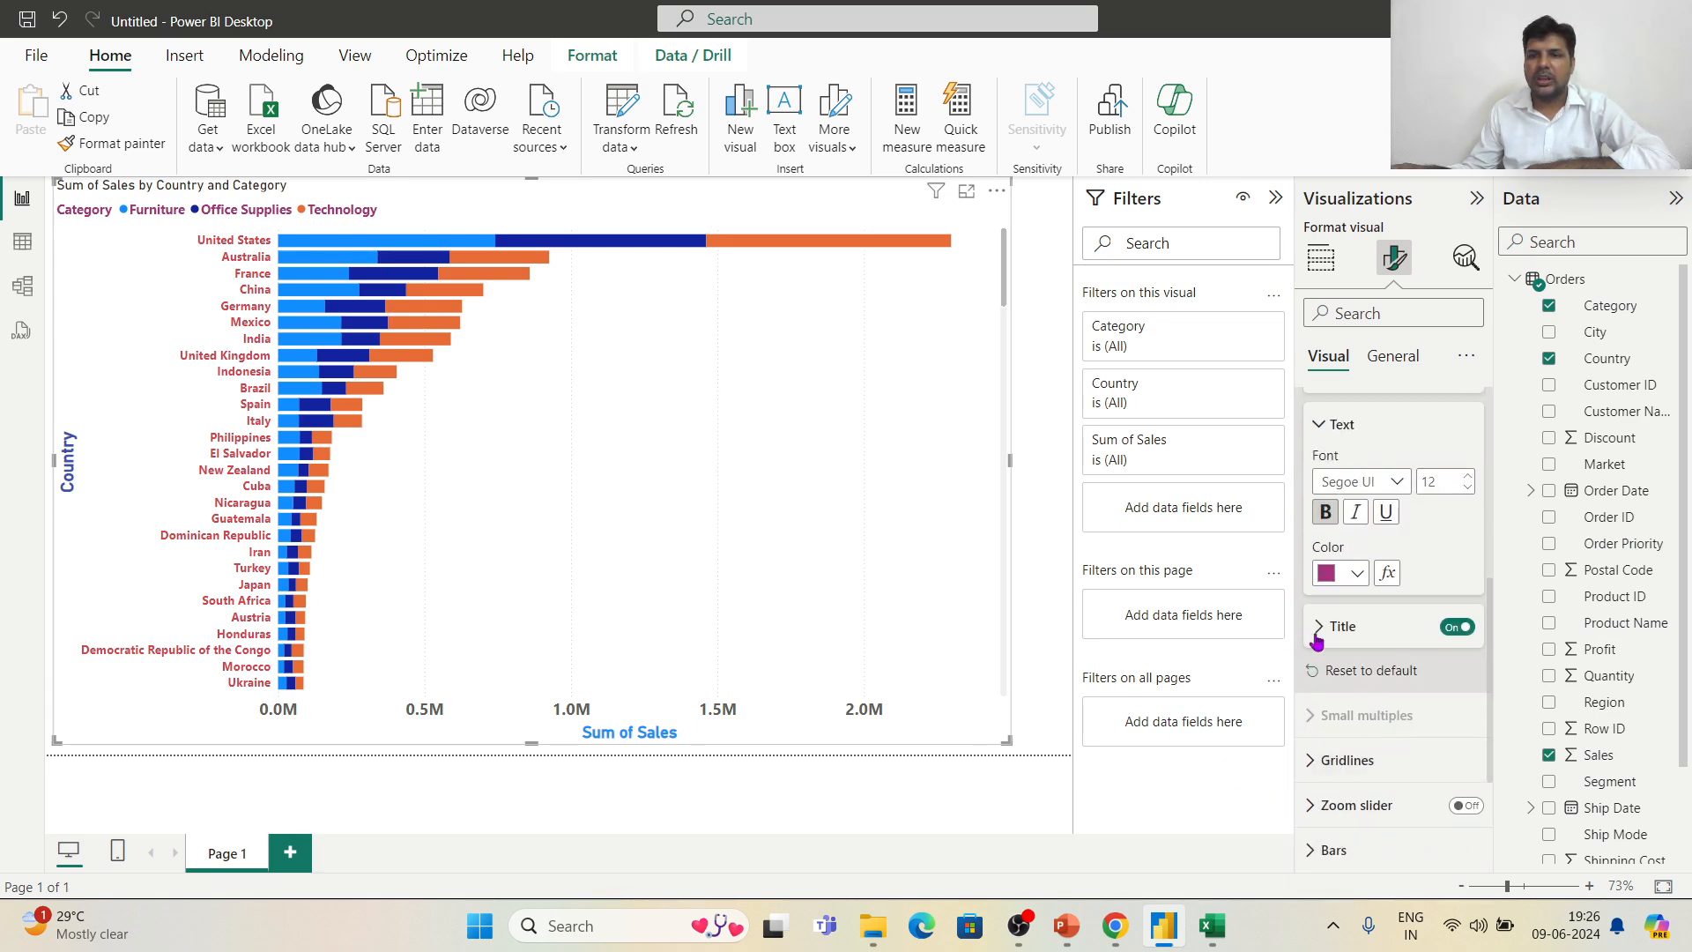
left_click(1319, 628)
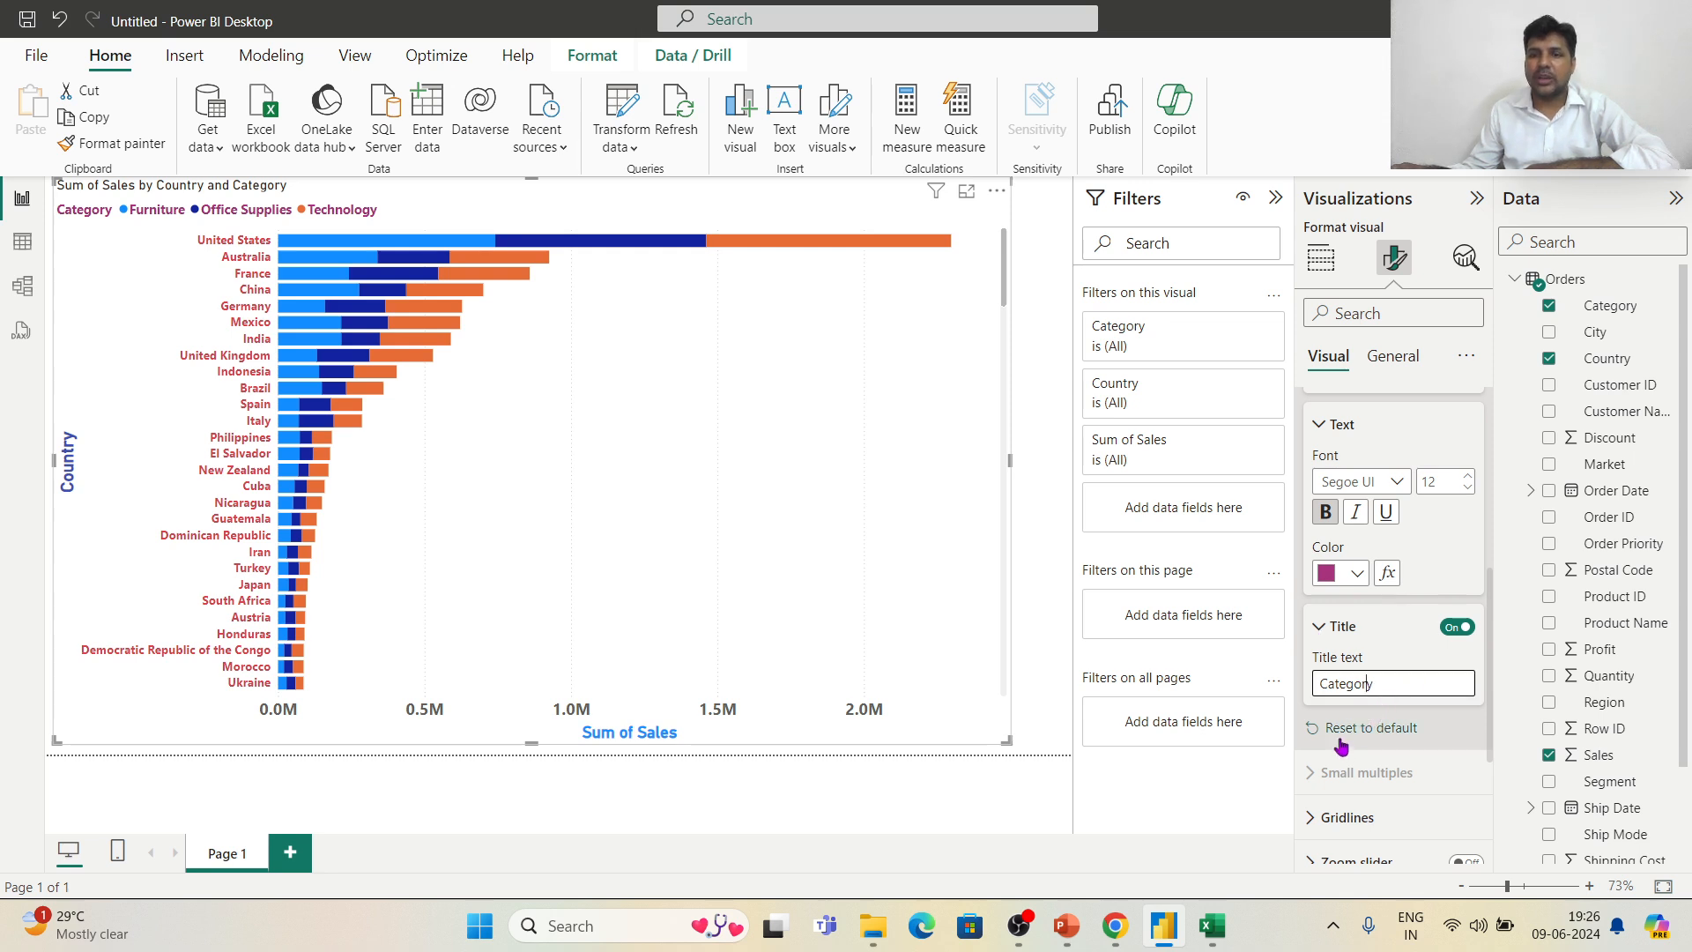
left_click(1319, 628)
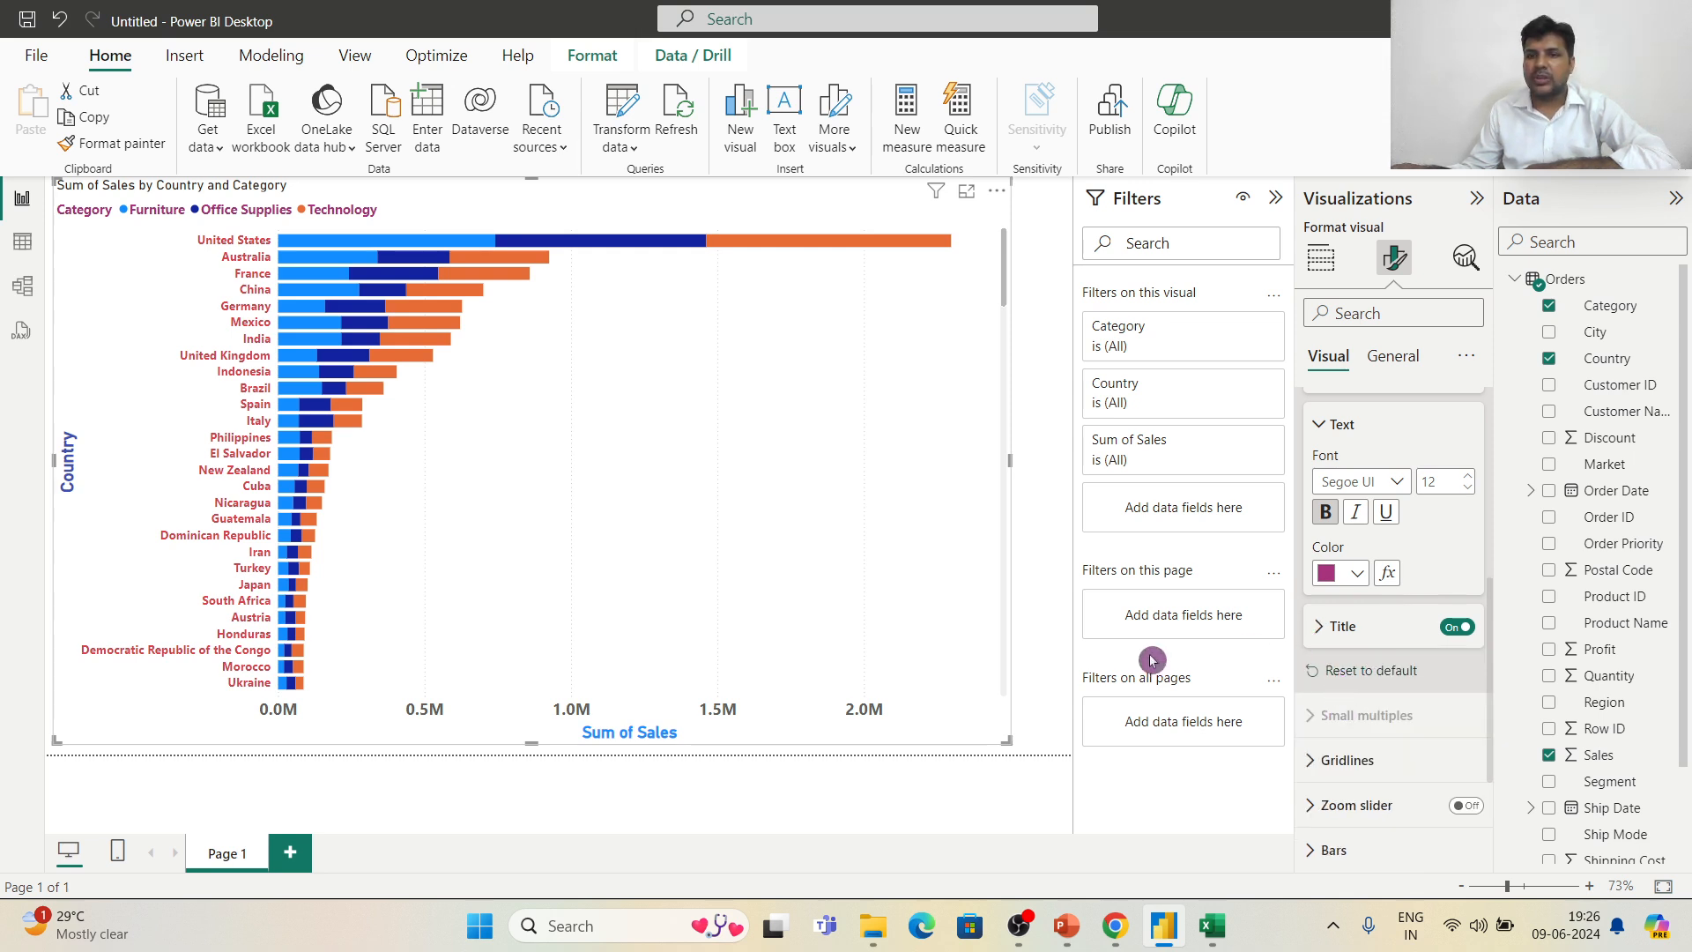
Step: Set the color of the chart's vertical gridlines to black
left_click(1319, 763)
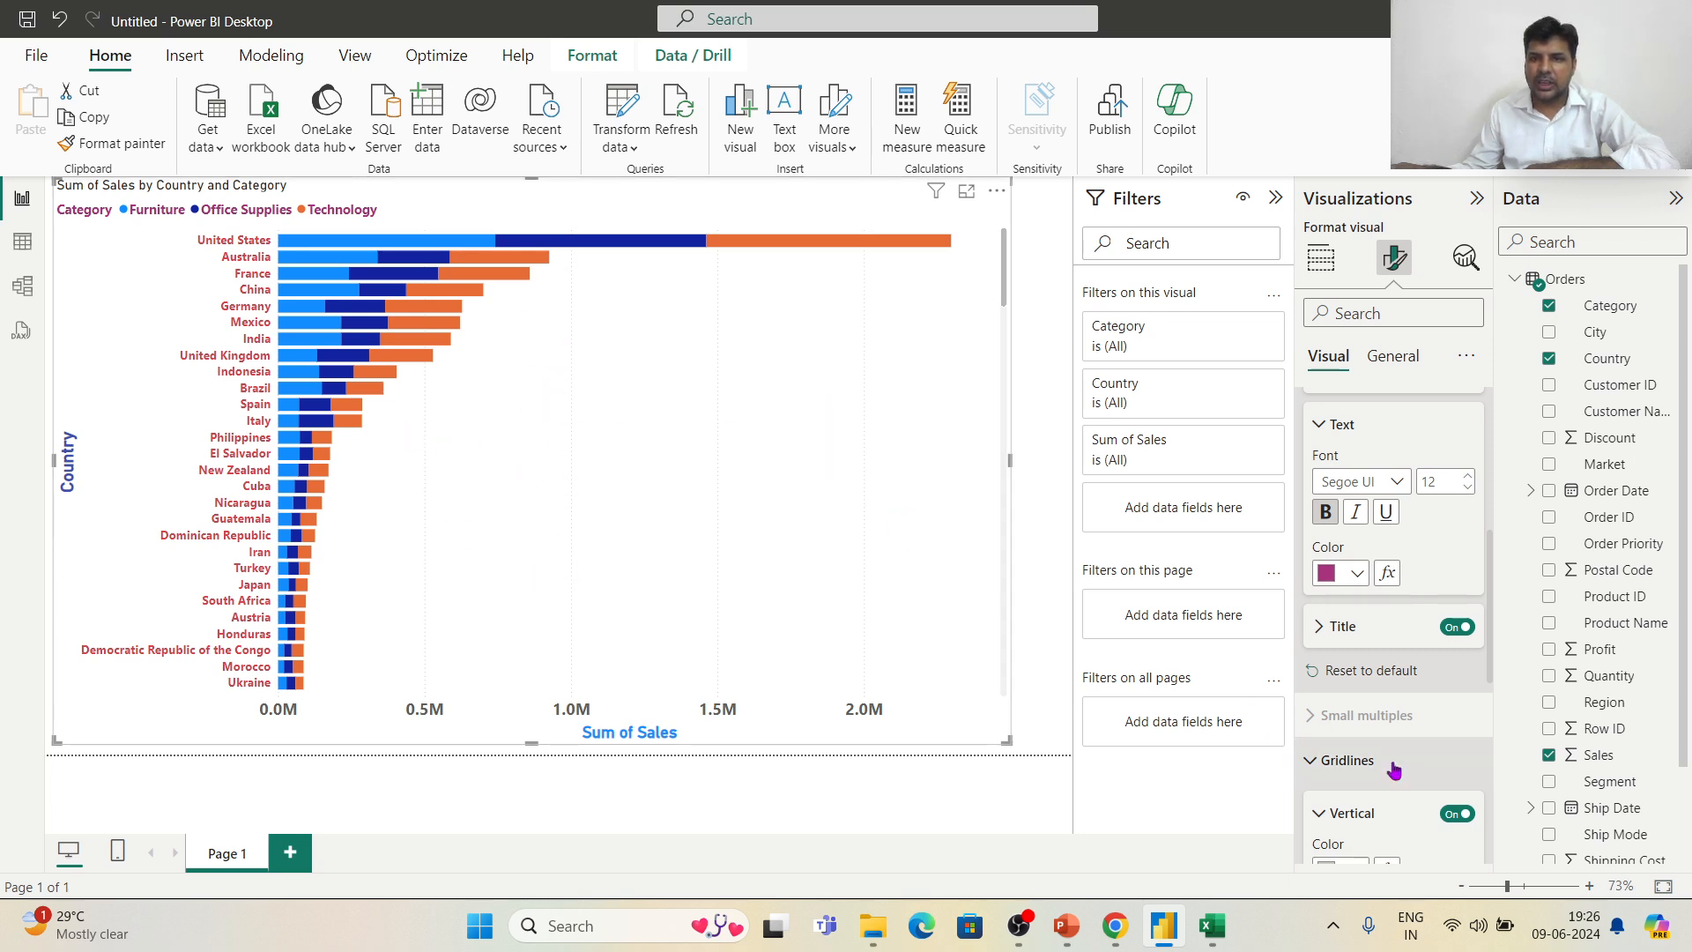
scroll(1391, 767, "down", 1)
scroll(1395, 767, "down", 3)
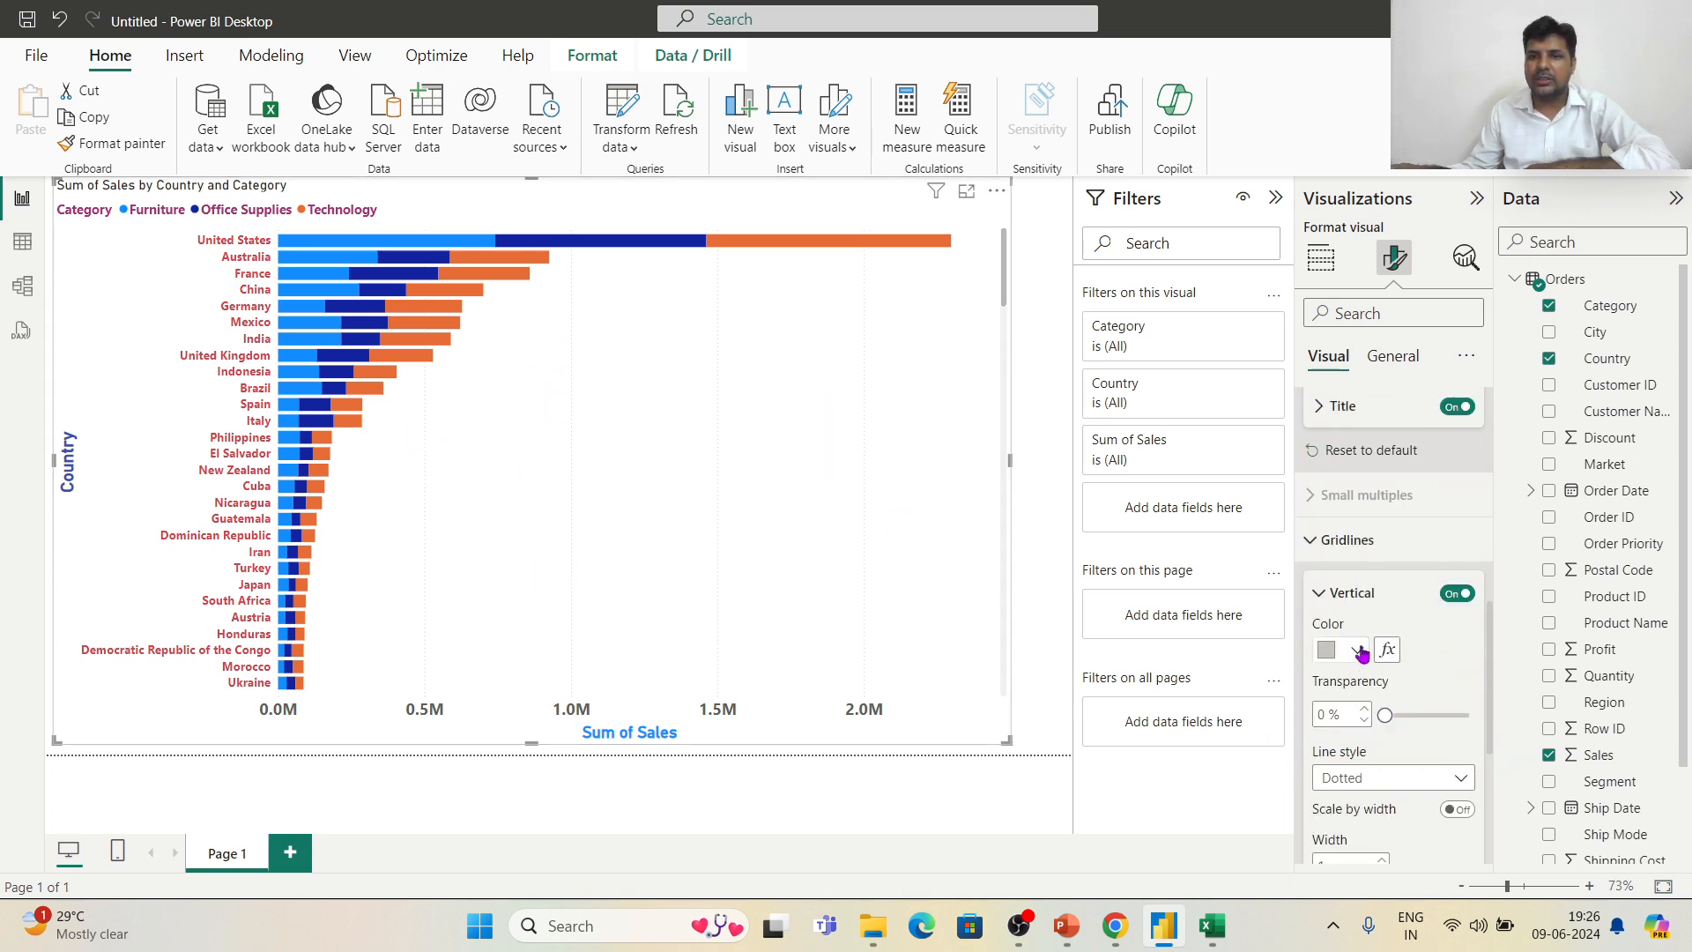
left_click(1362, 652)
left_click(1369, 310)
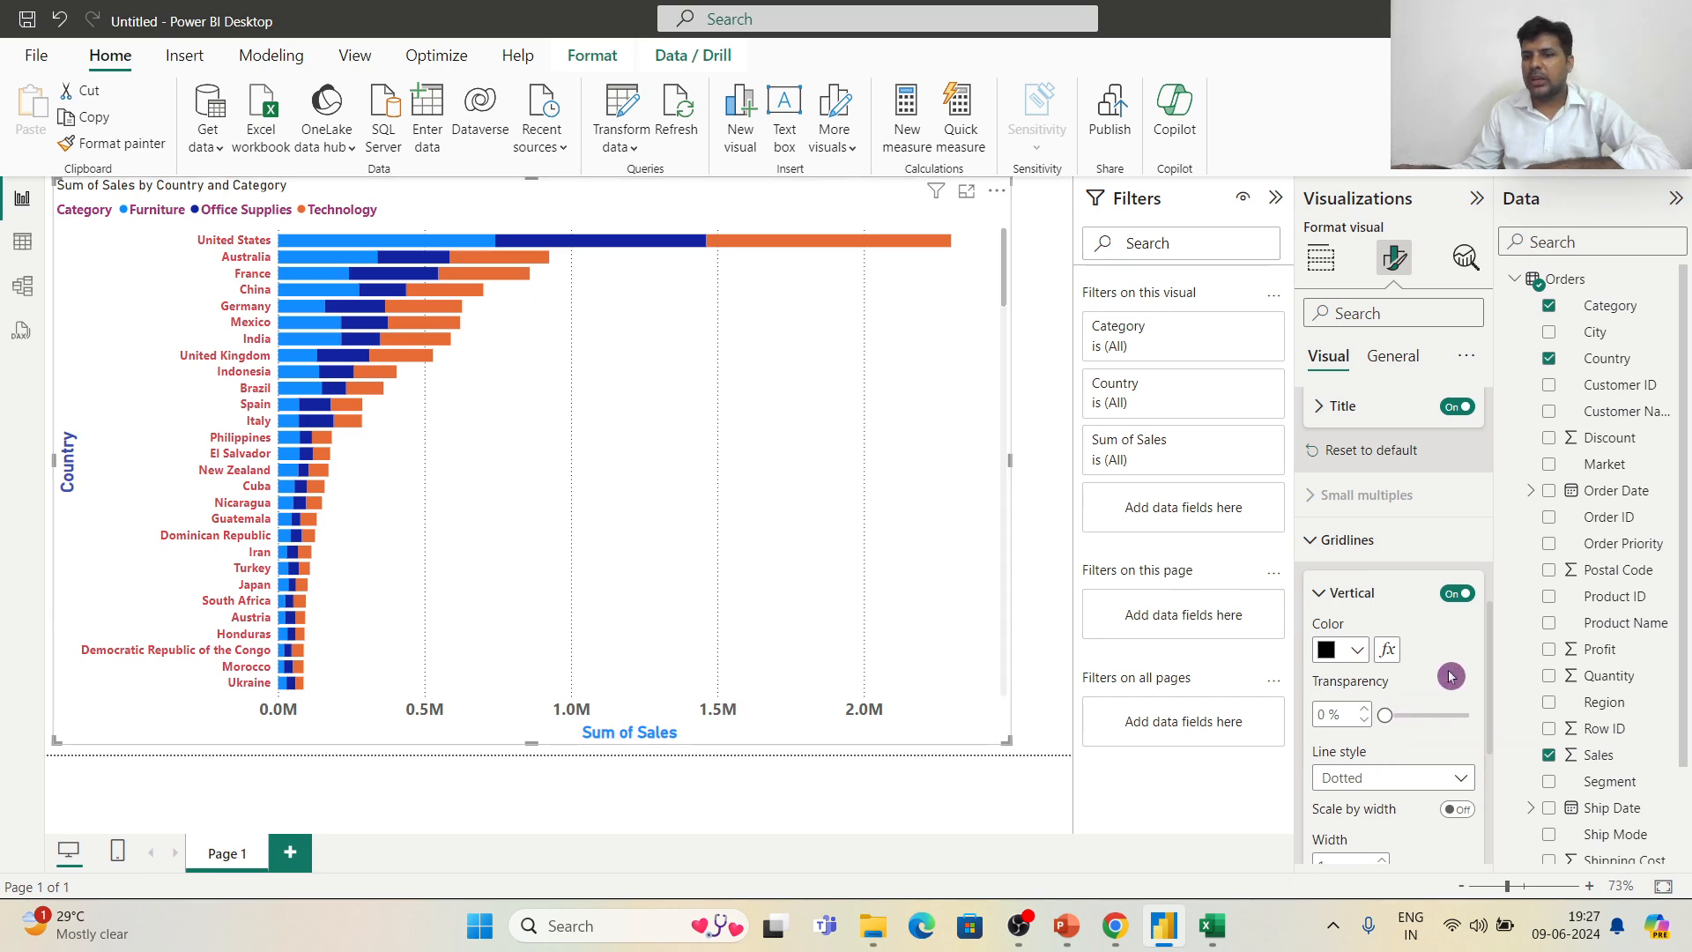
left_click(1318, 608)
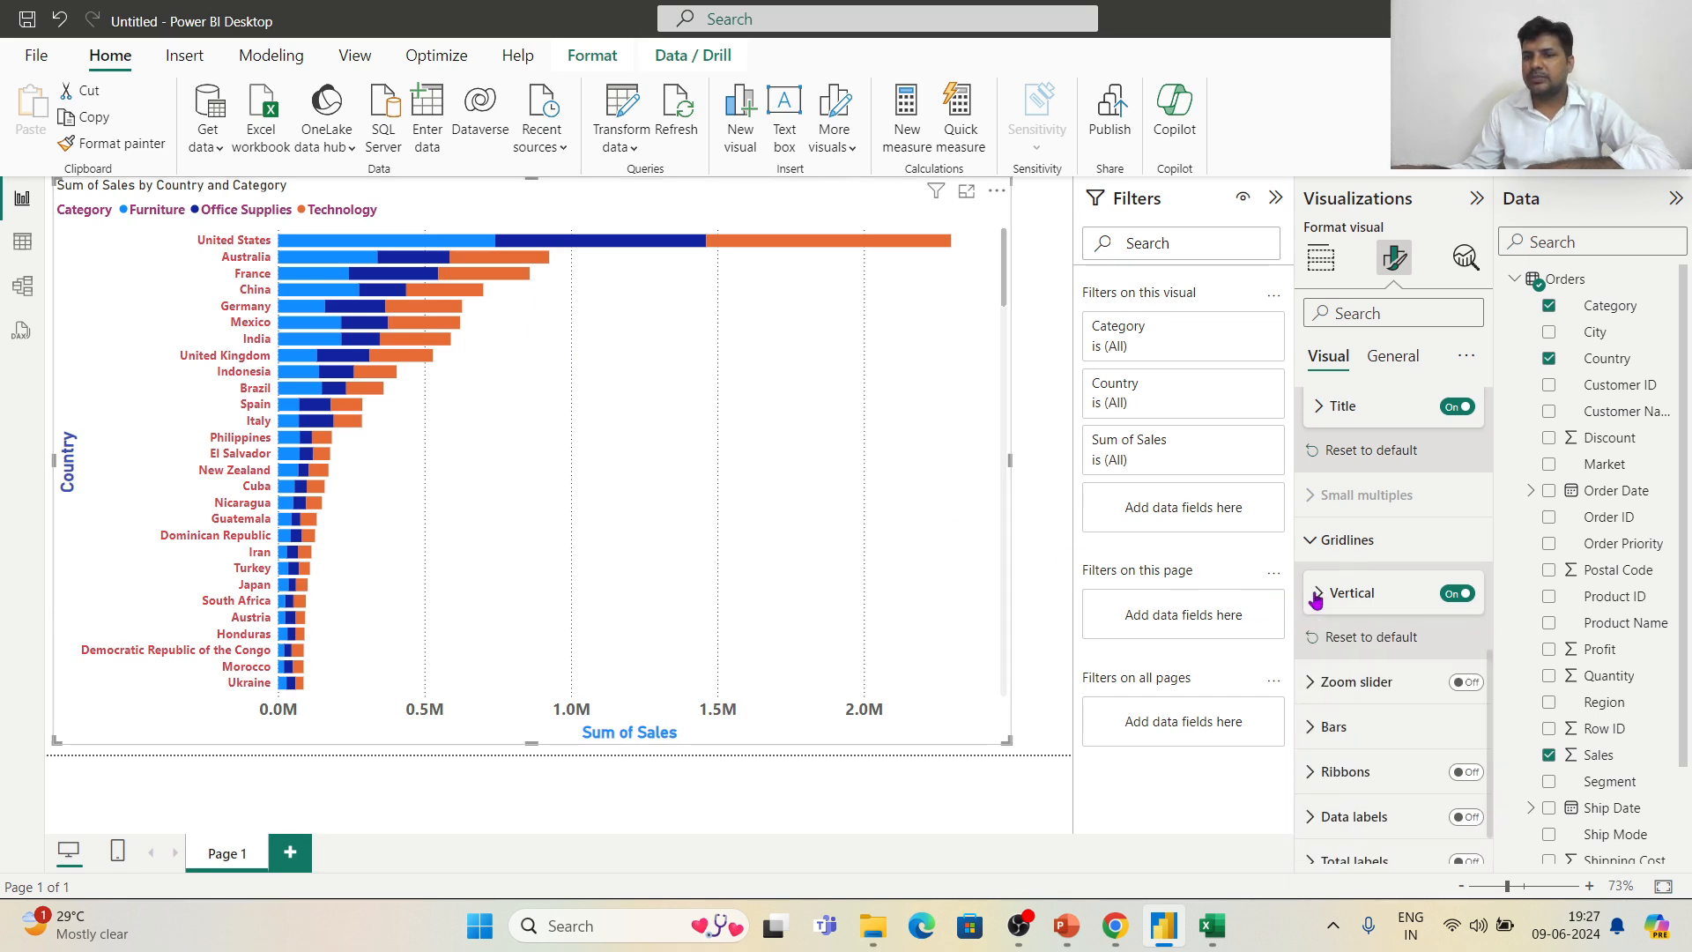
Step: Try the X-axis zoom slider with slider labels on the chart, and switch both off again
left_click(1315, 683)
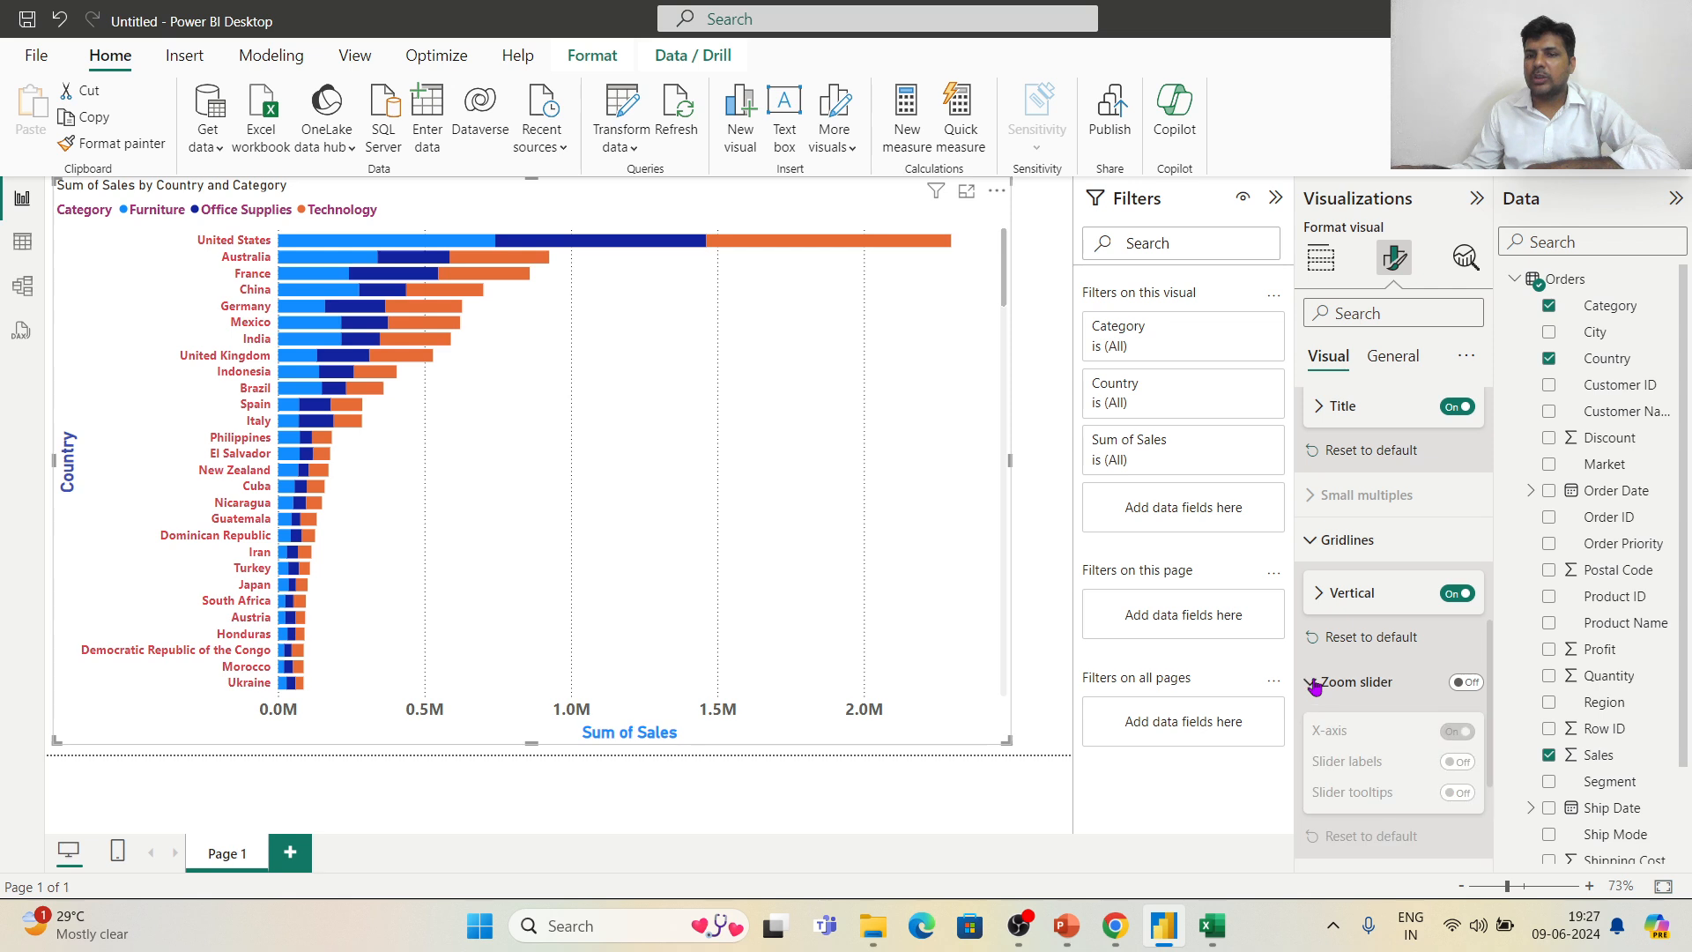
left_click(1467, 685)
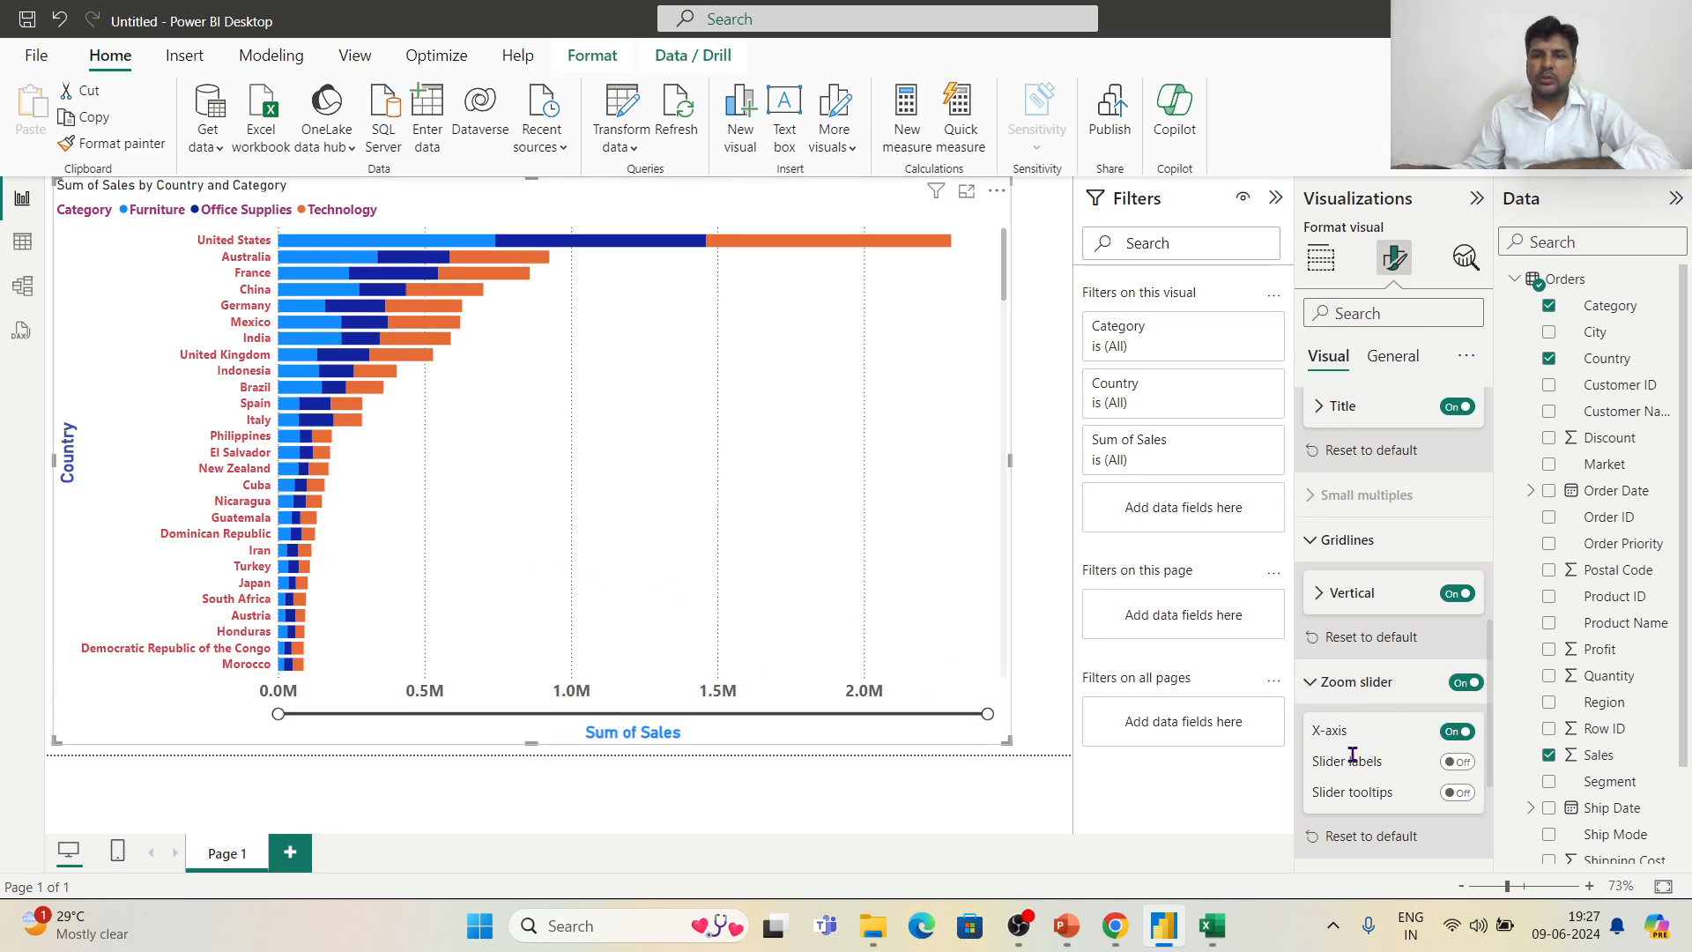
scroll(1369, 764, "down", 3)
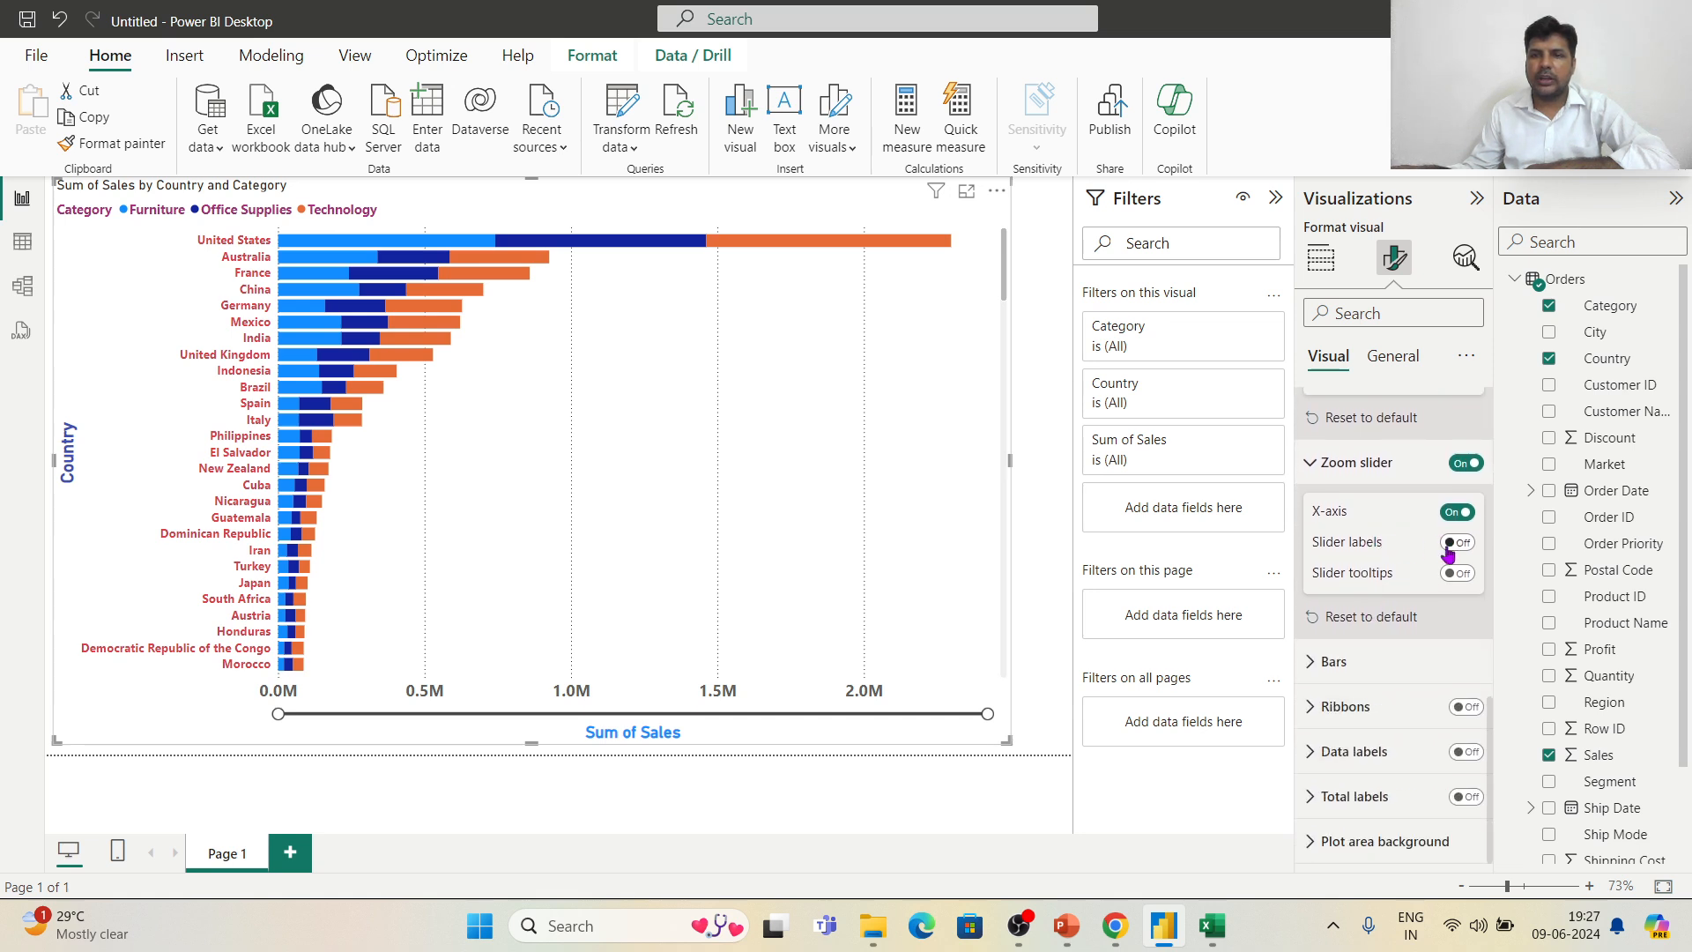
left_click(1459, 543)
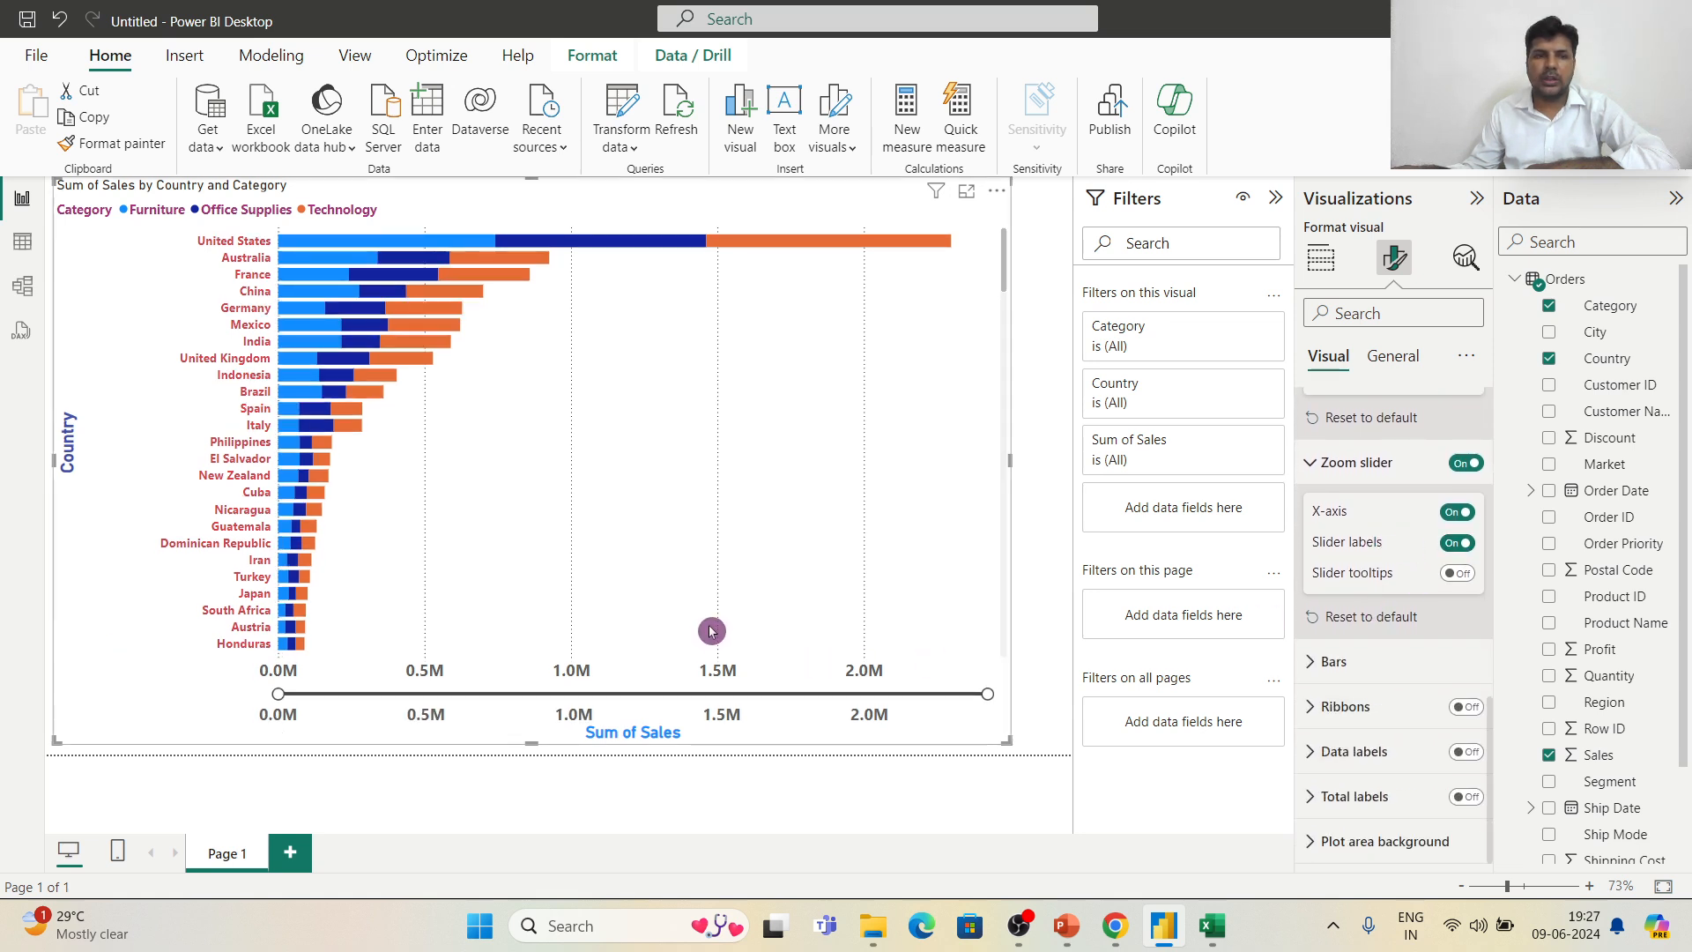
scroll(711, 631, "down", 3)
scroll(711, 631, "up", 3)
scroll(711, 632, "down", 6)
scroll(711, 631, "up", 6)
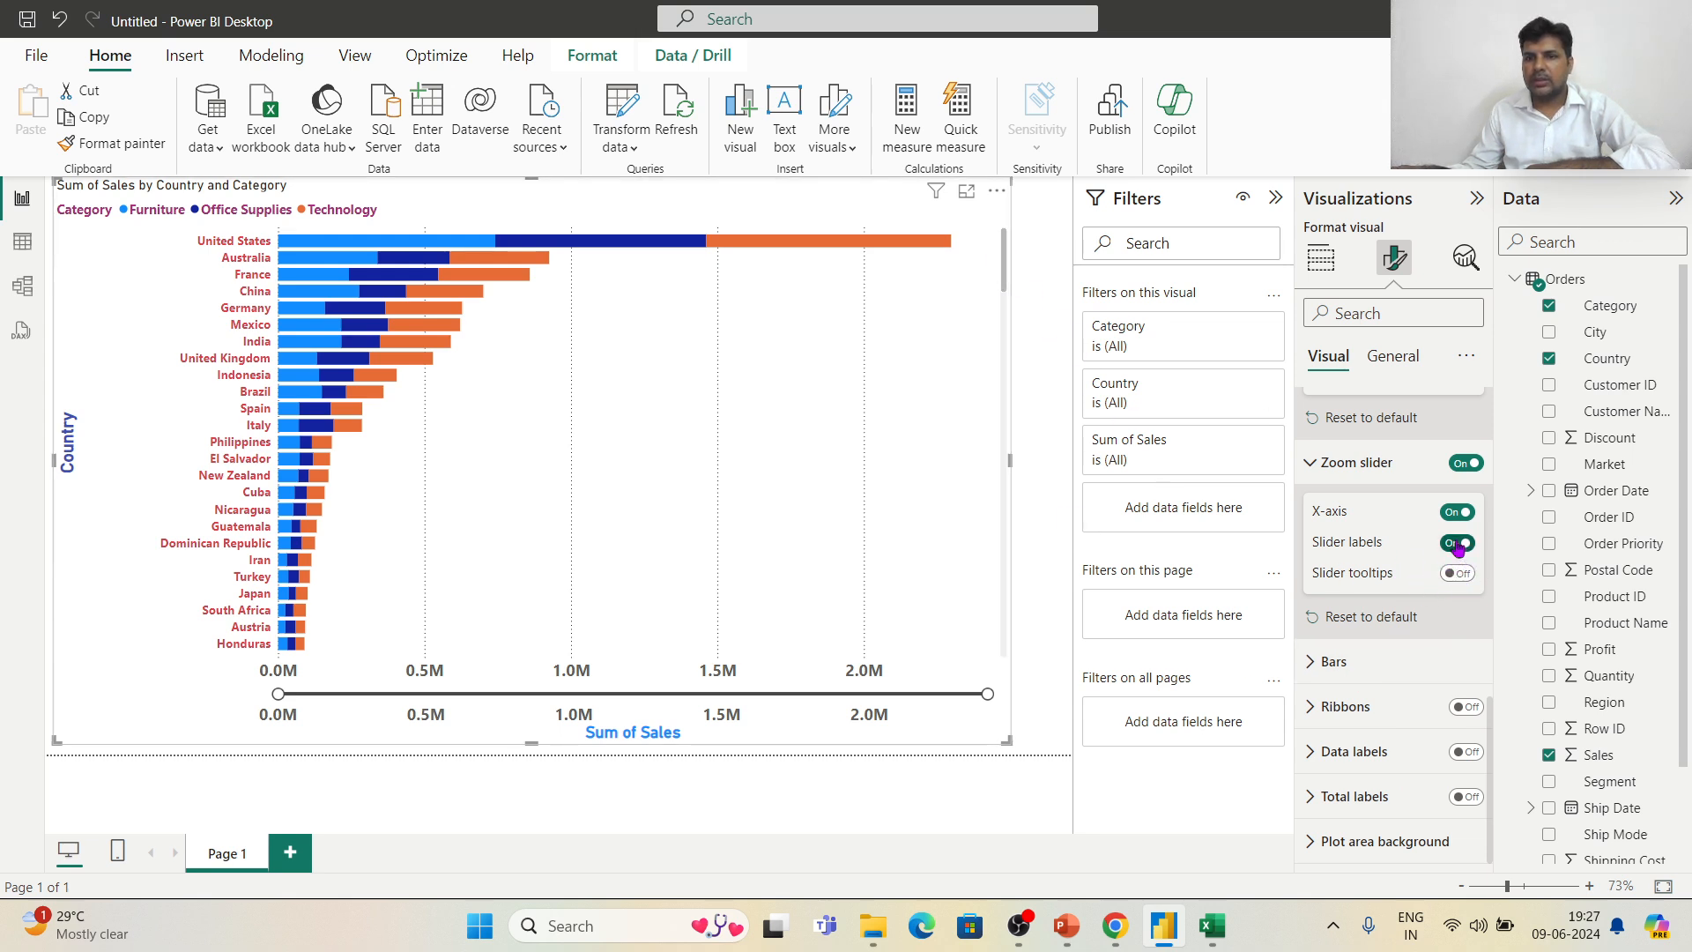
left_click(1466, 462)
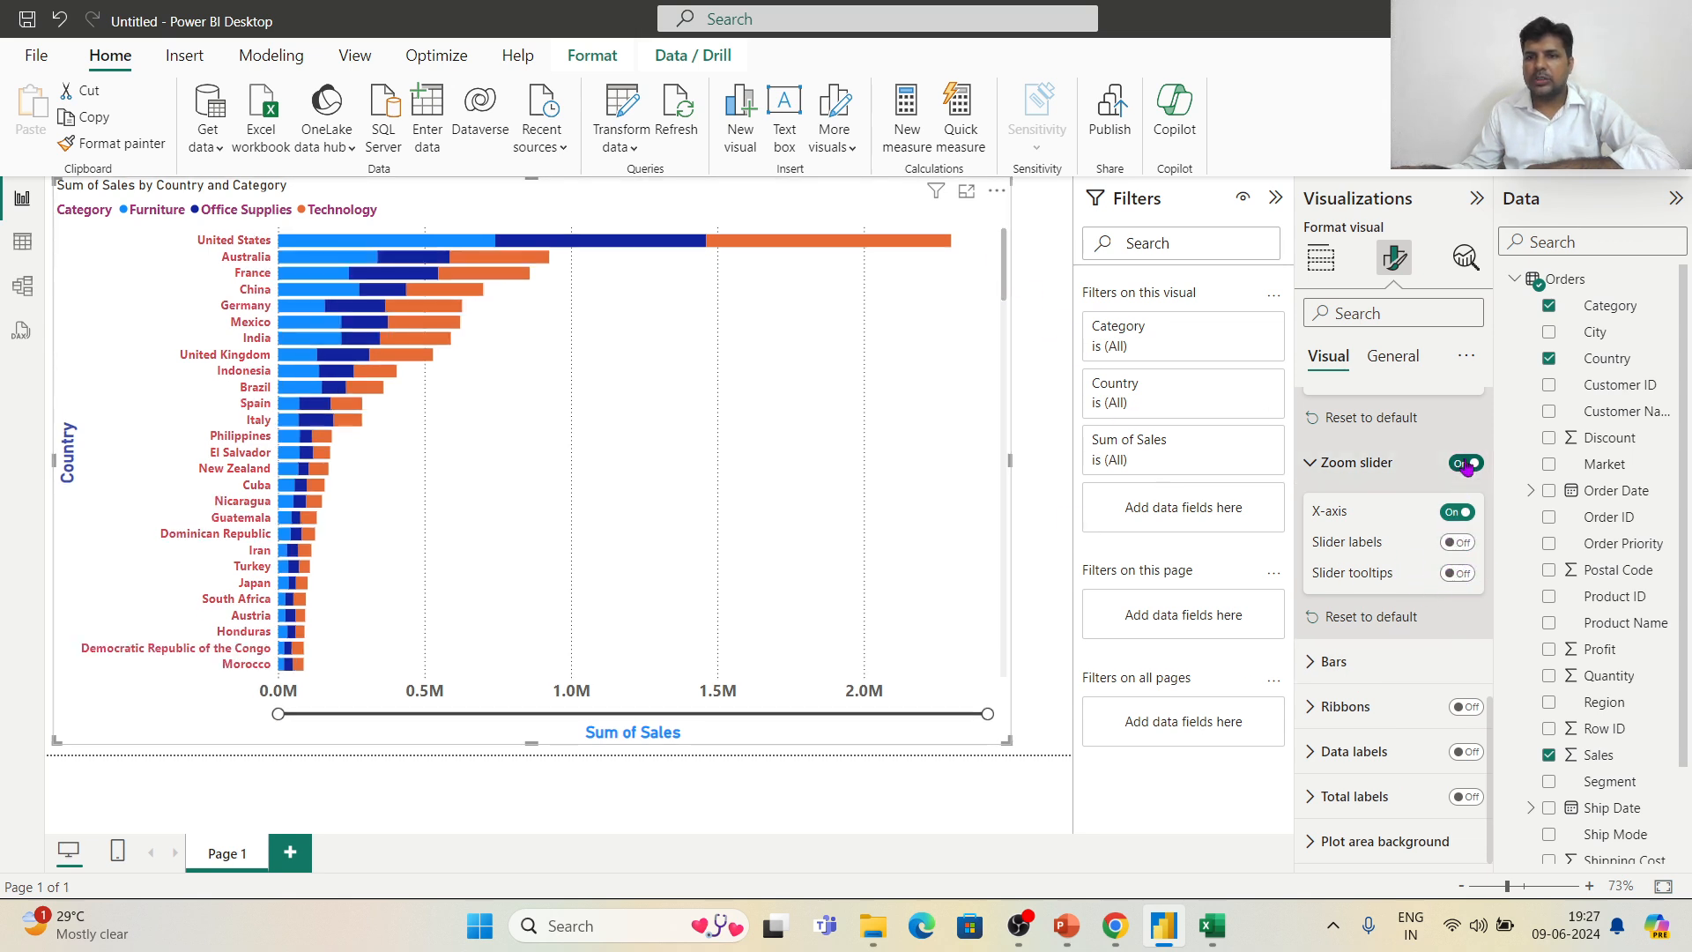
Step: Set the bar color of the Furniture series to a medium shade of the yellow theme color
left_click(1313, 663)
scroll(1358, 688, "down", 5)
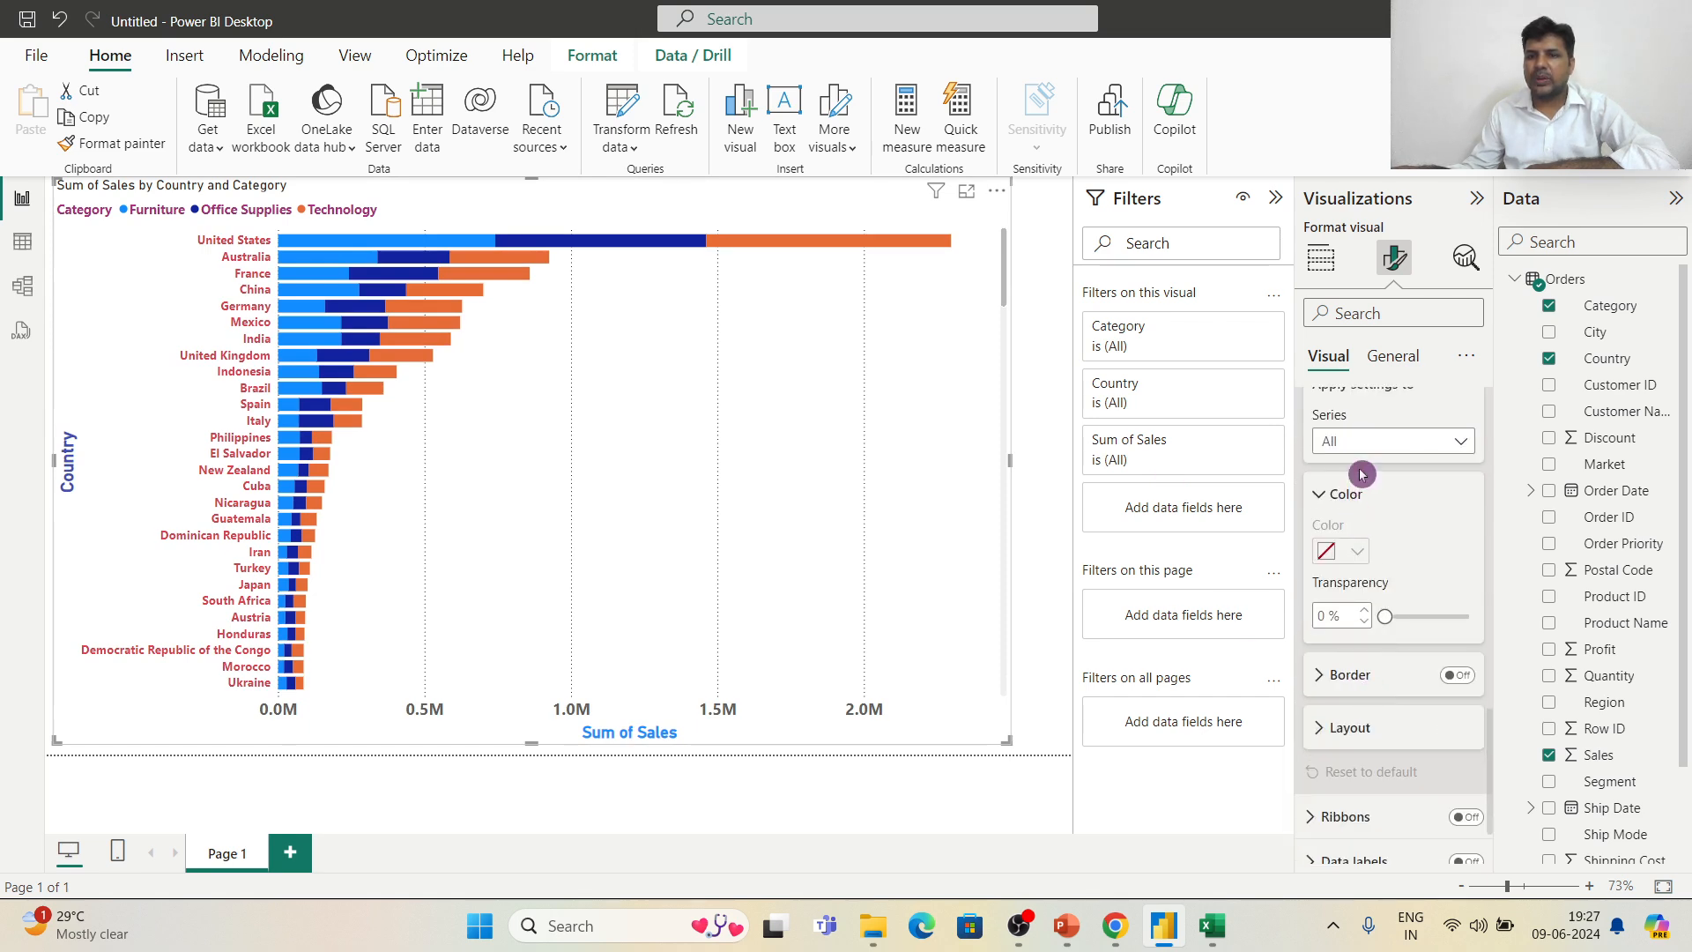
left_click(1407, 442)
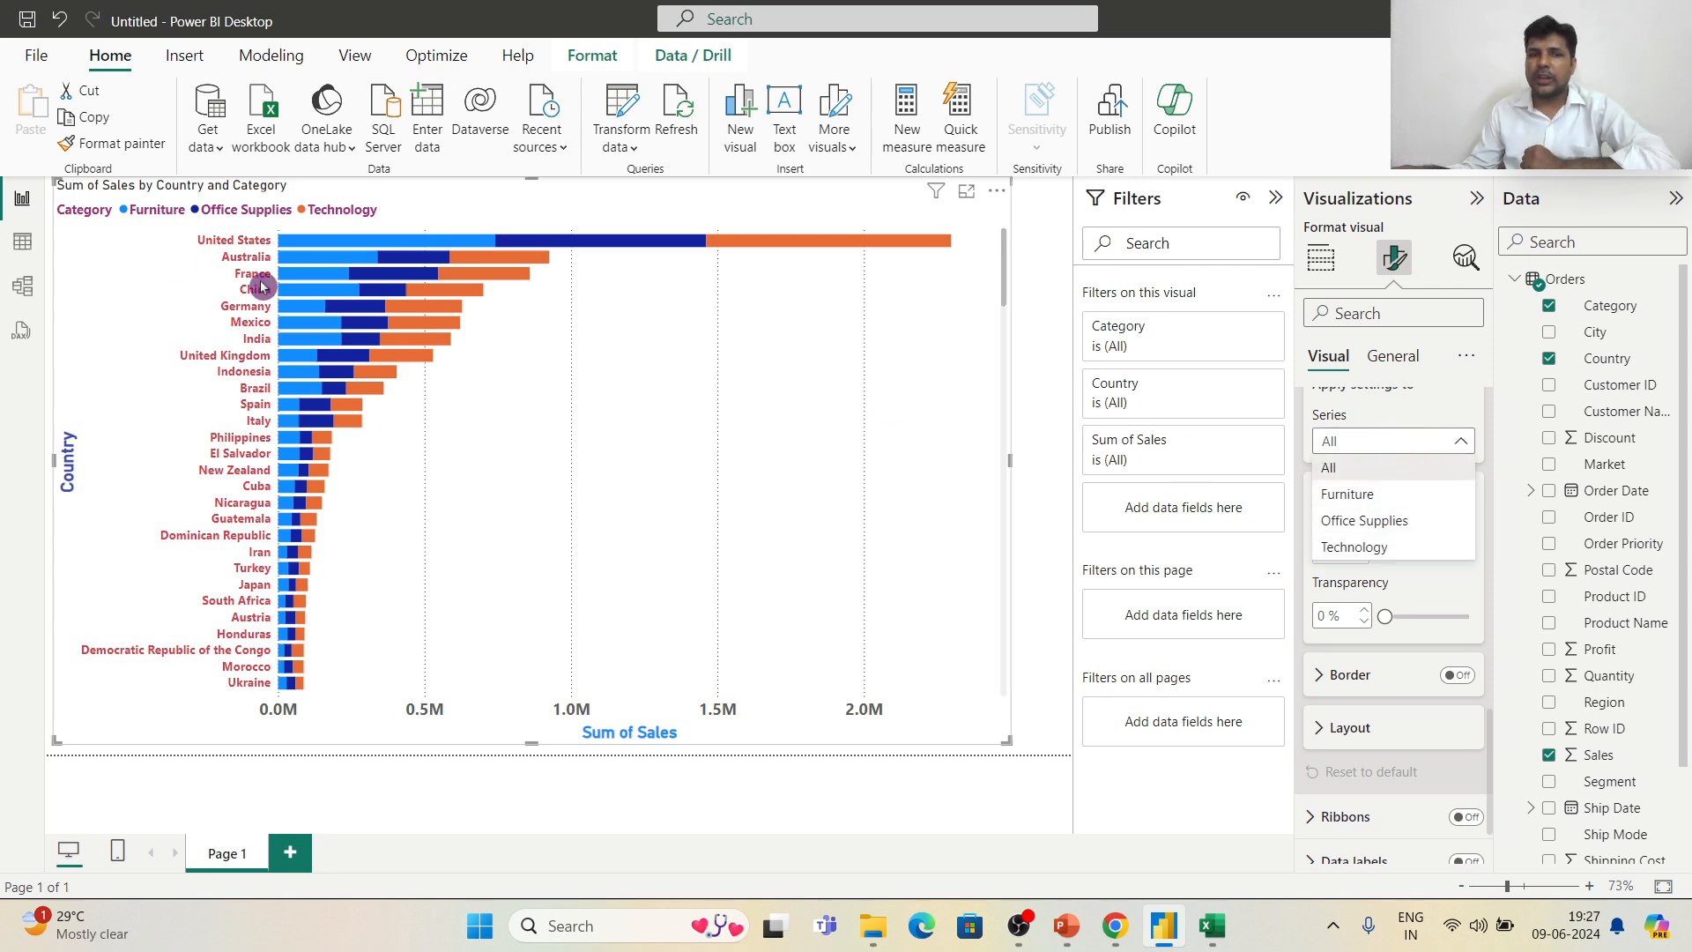
left_click(1392, 502)
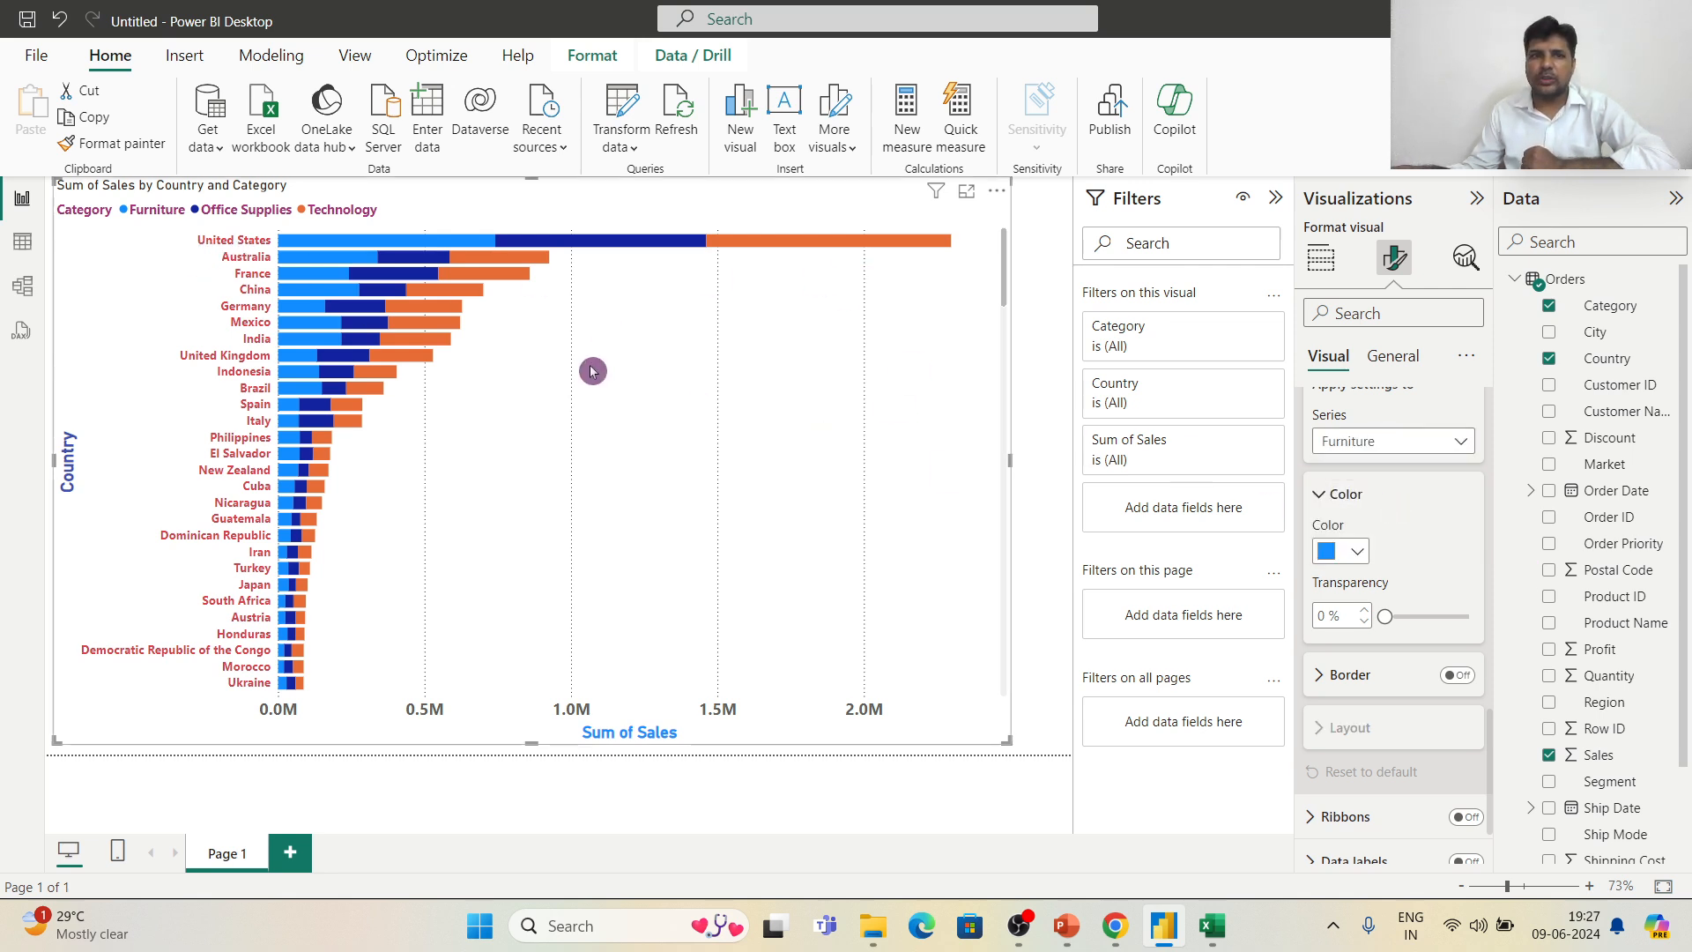
left_click(1405, 440)
left_click(1393, 524)
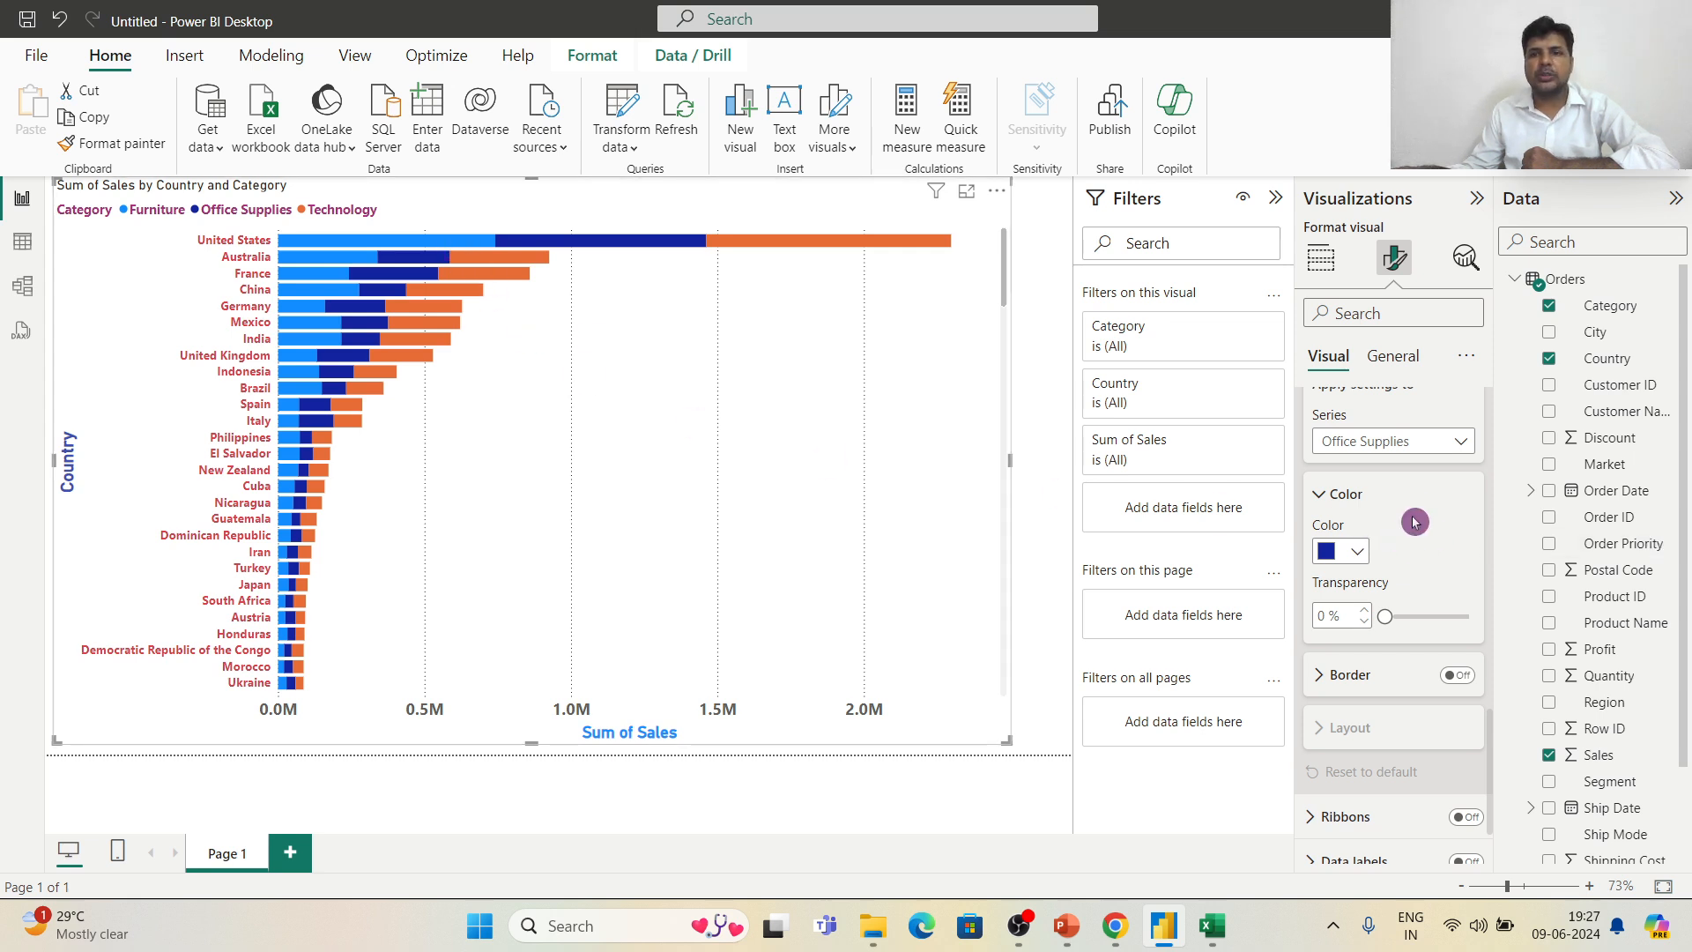
left_click(1404, 443)
left_click(1349, 495)
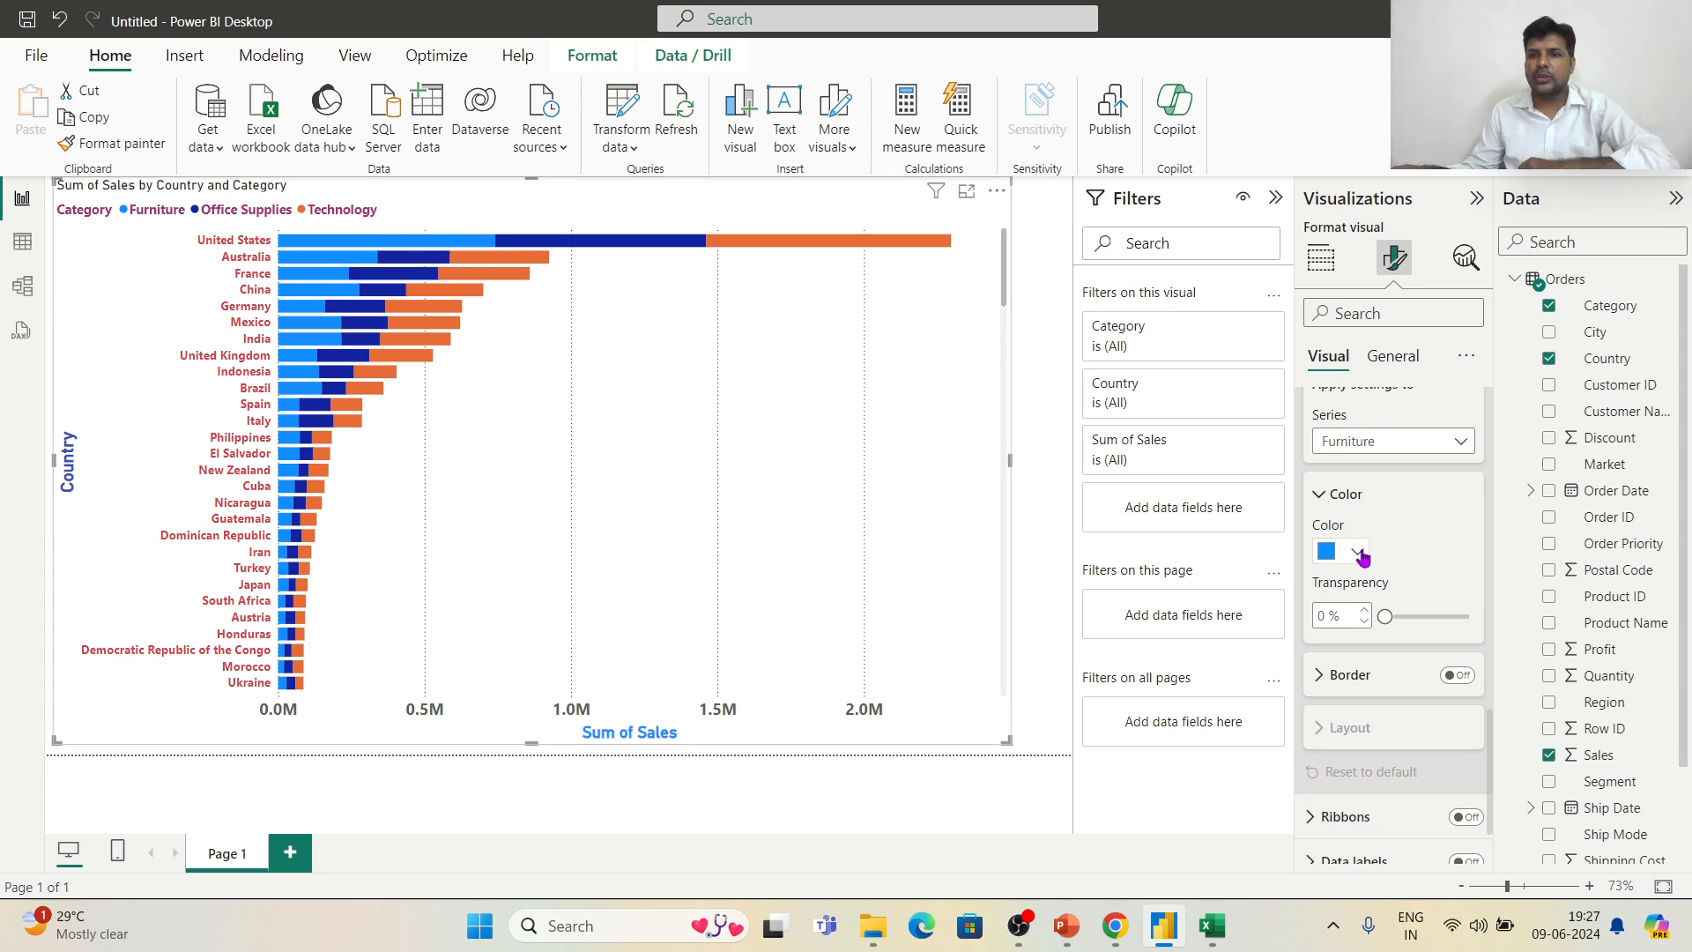
left_click(1360, 553)
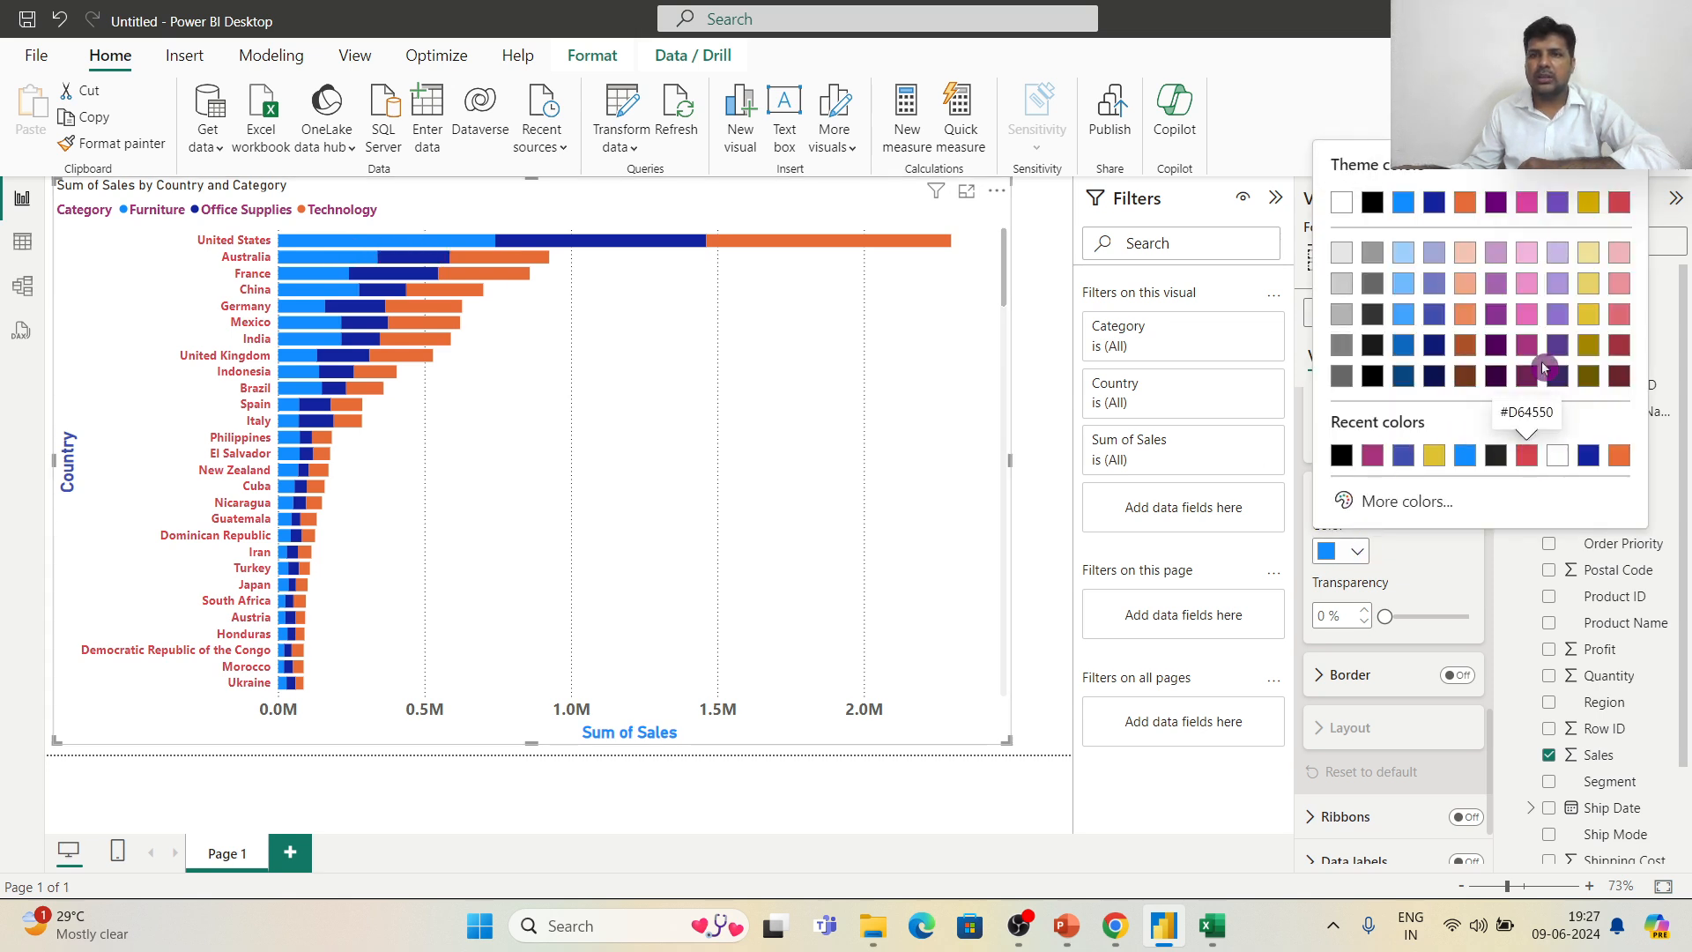
left_click(1591, 316)
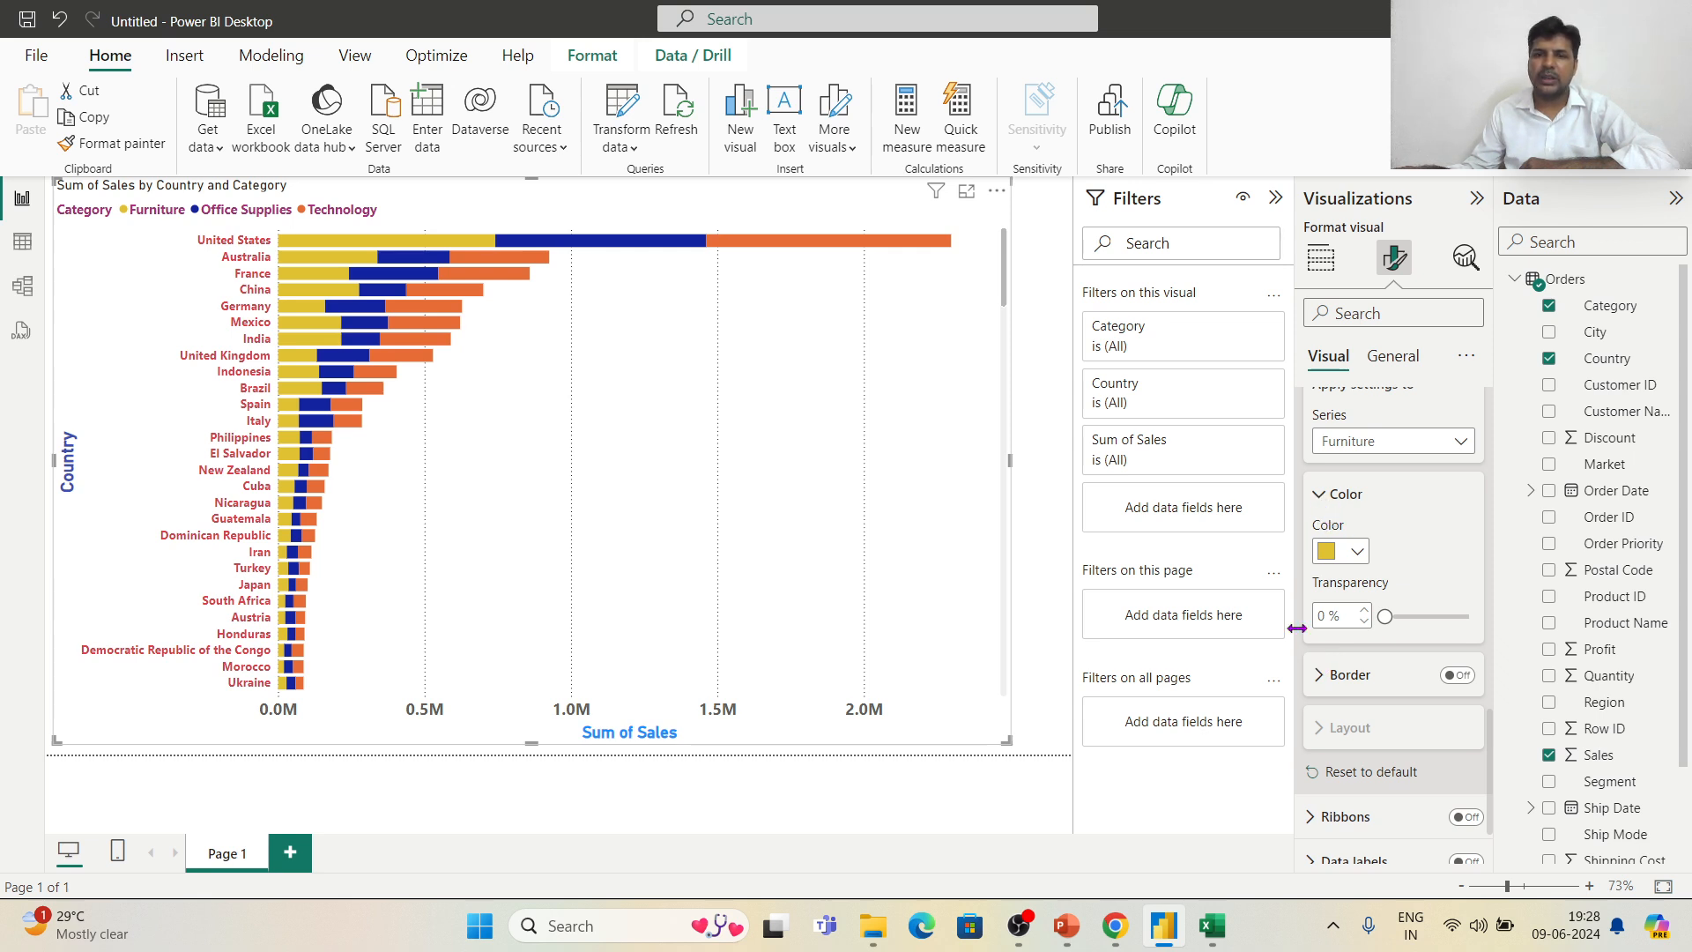
Step: Enable a border on the Furniture bars and set its color to black
left_click(1322, 677)
scroll(1341, 699, "down", 3)
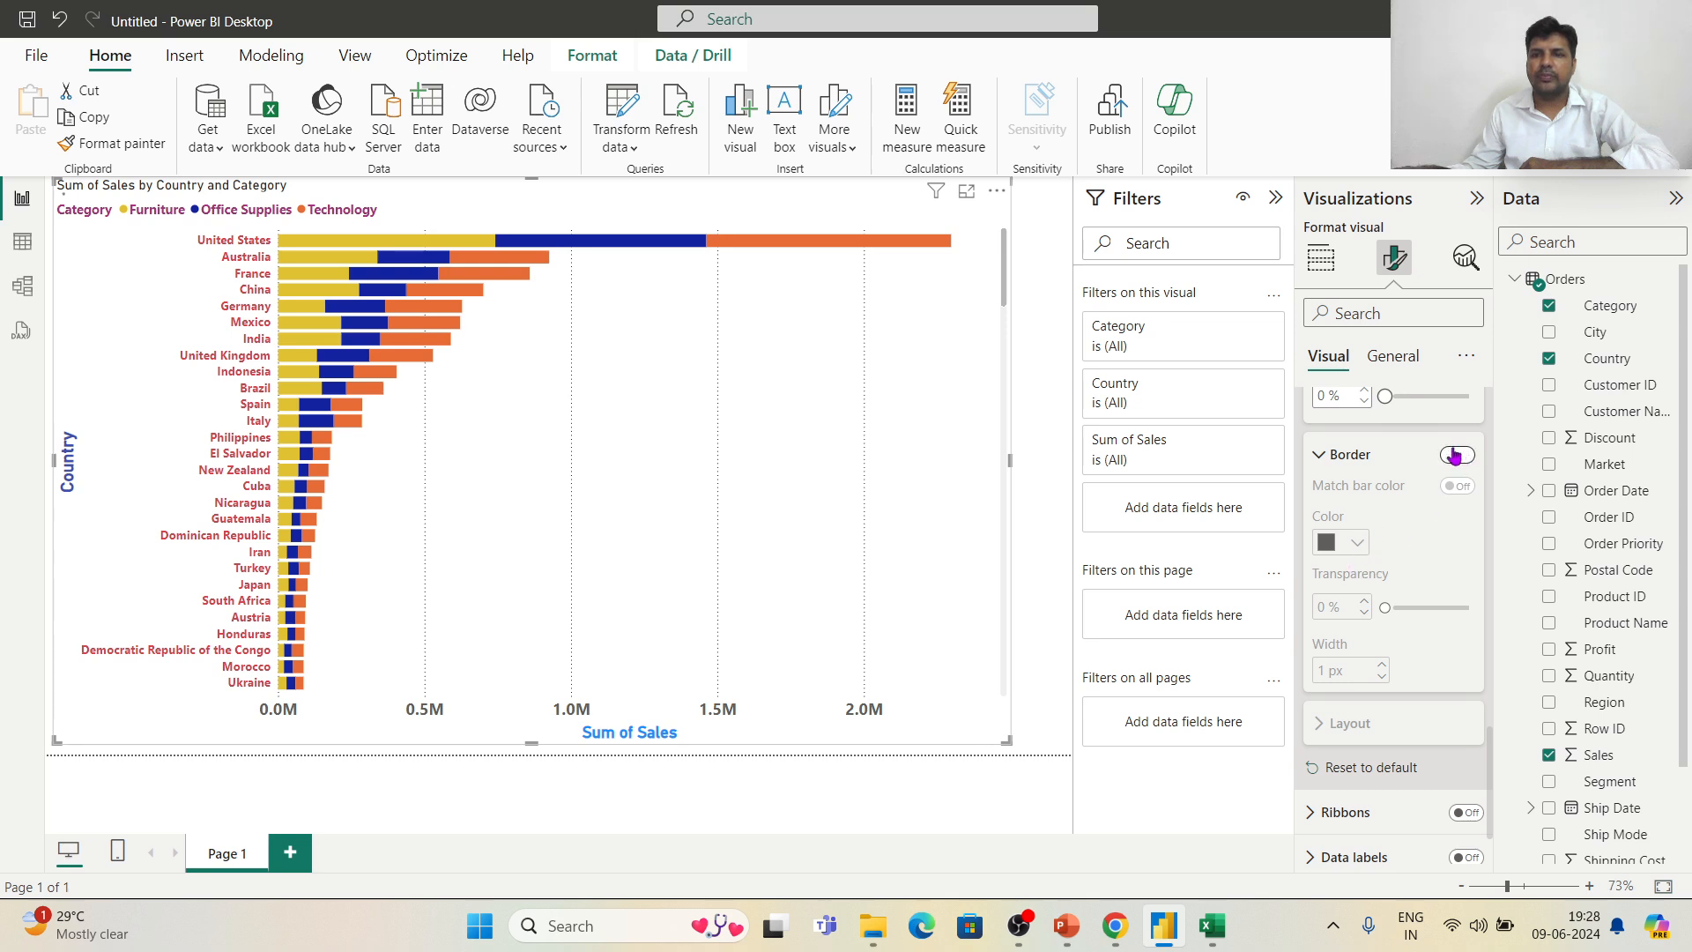
left_click(1456, 455)
right_click(1456, 455)
left_click(1360, 547)
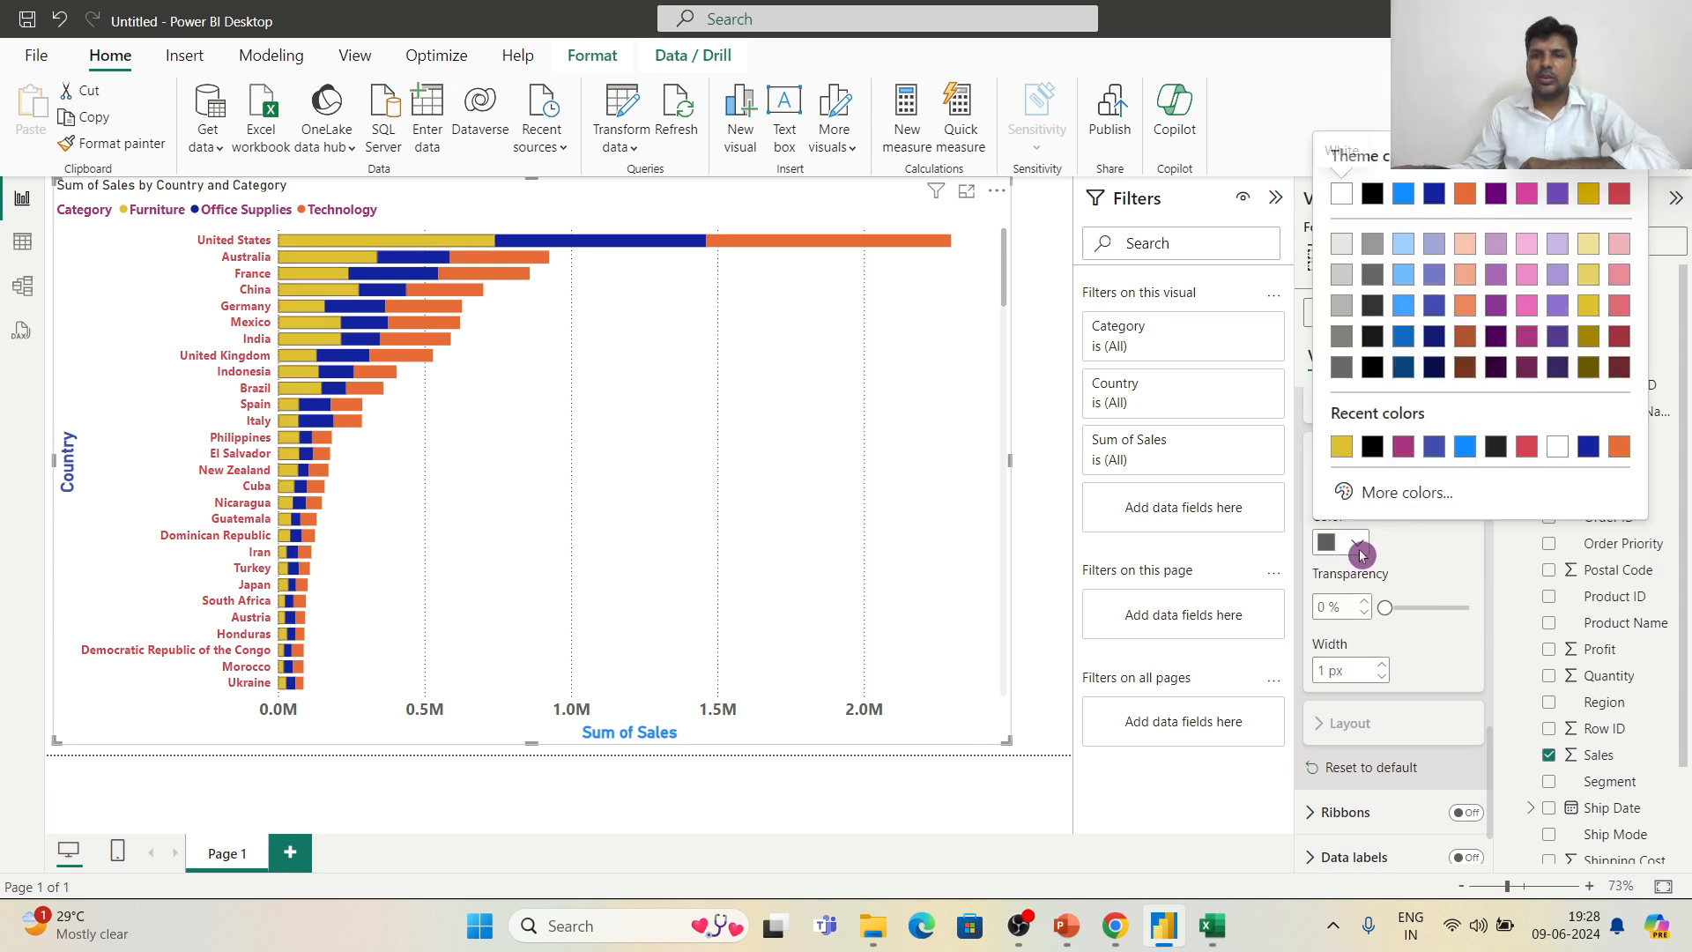
left_click(1368, 196)
scroll(1382, 646, "down", 2)
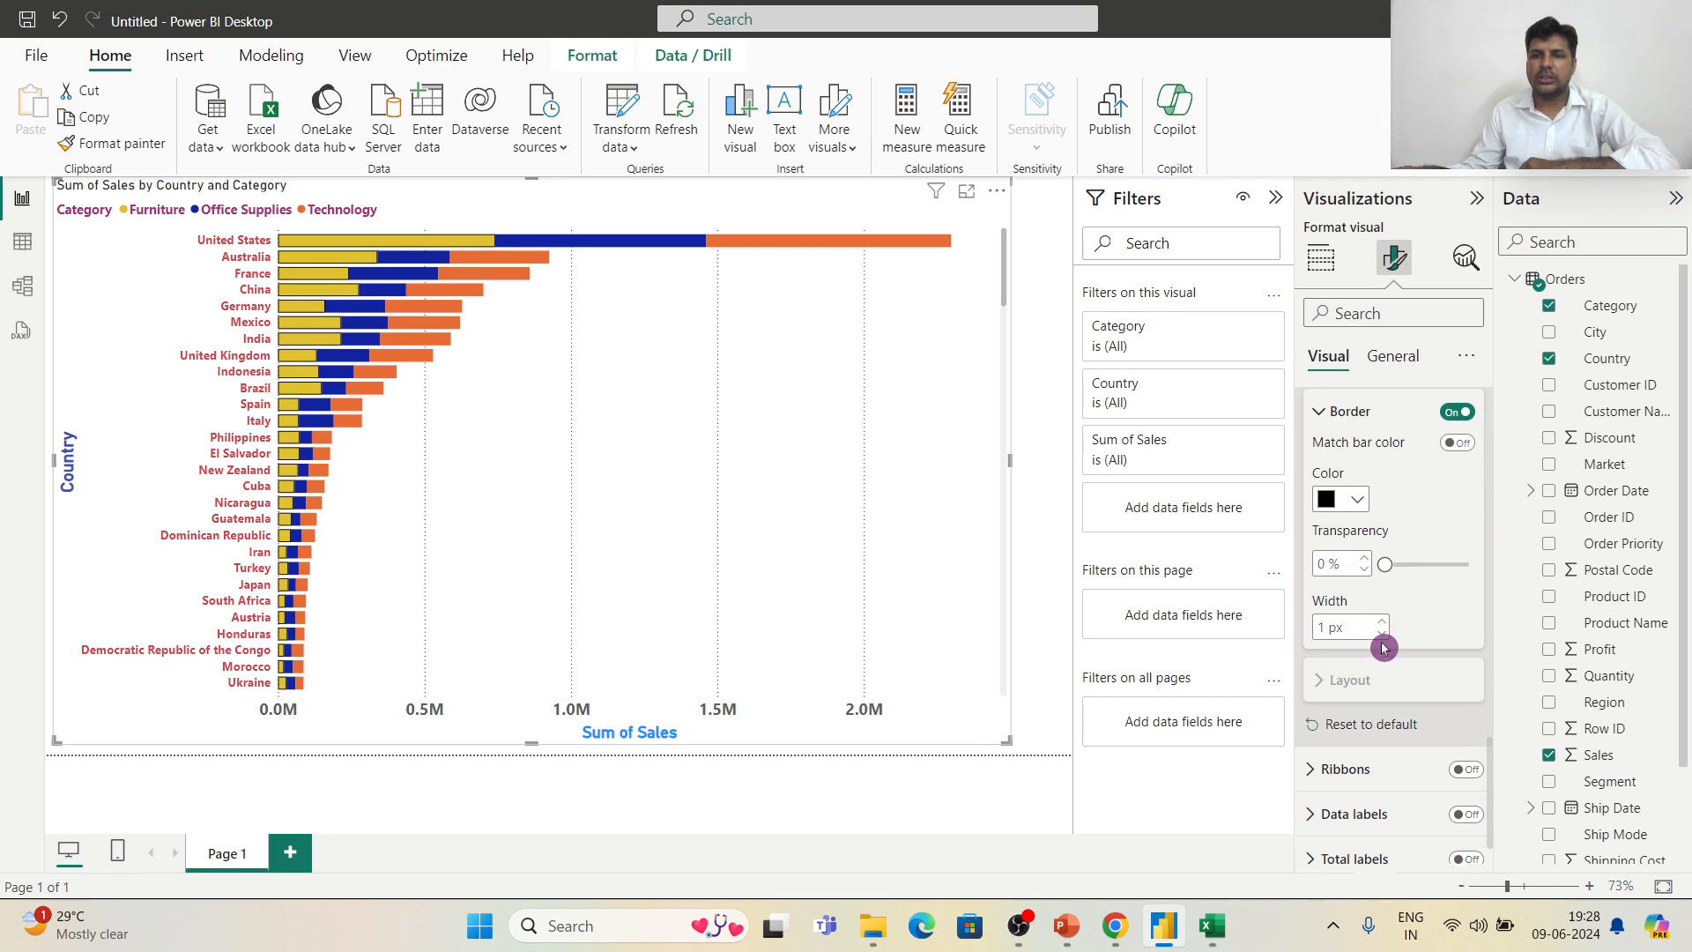
scroll(1383, 648, "down", 1)
scroll(1362, 470, "up", 3)
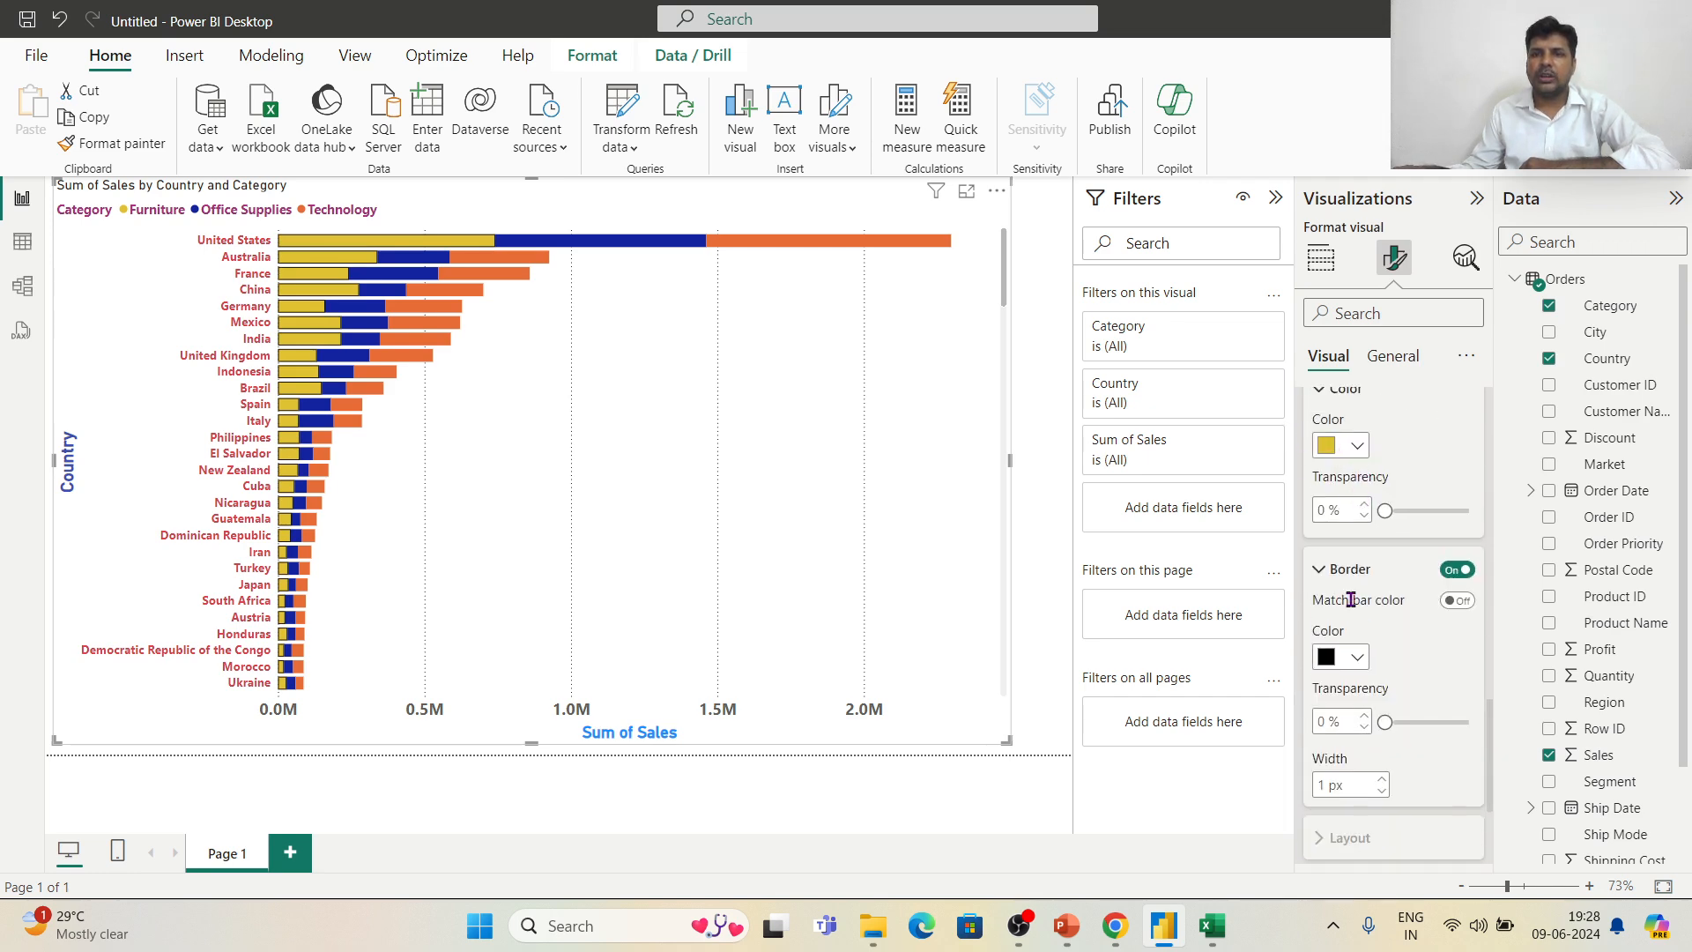
Step: Collapse the Bars, Zoom slider and Gridlines settings of the chart
left_click(1329, 584)
left_click(1322, 403)
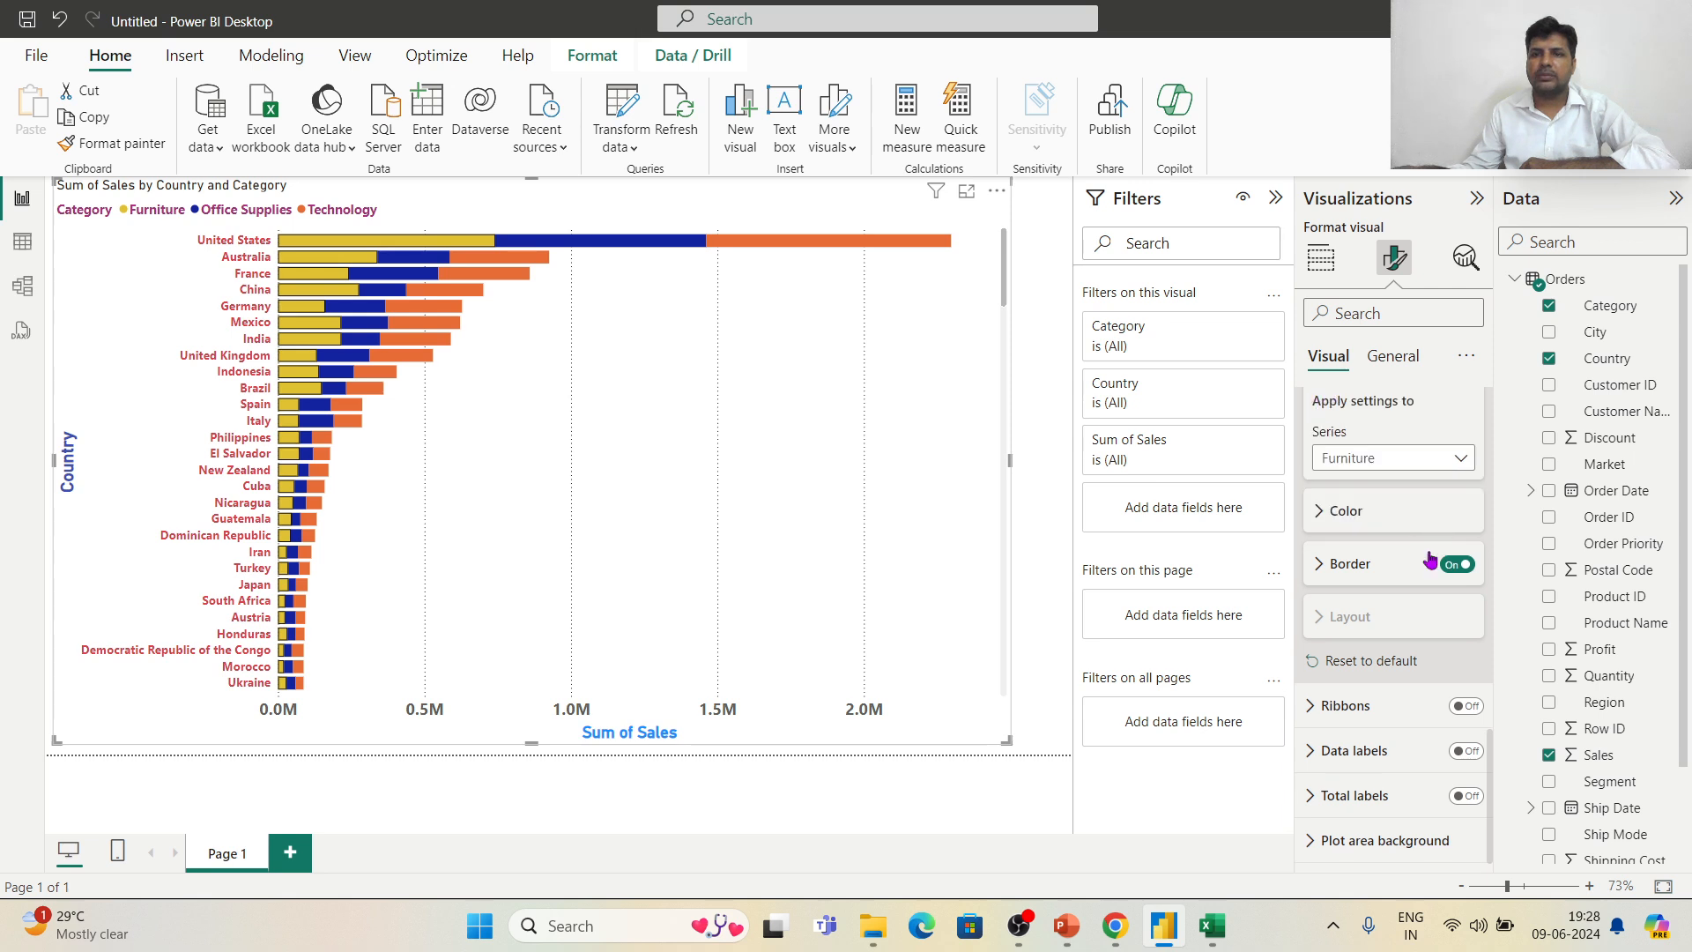
scroll(1410, 575, "up", 2)
left_click(1313, 573)
scroll(1372, 587, "up", 2)
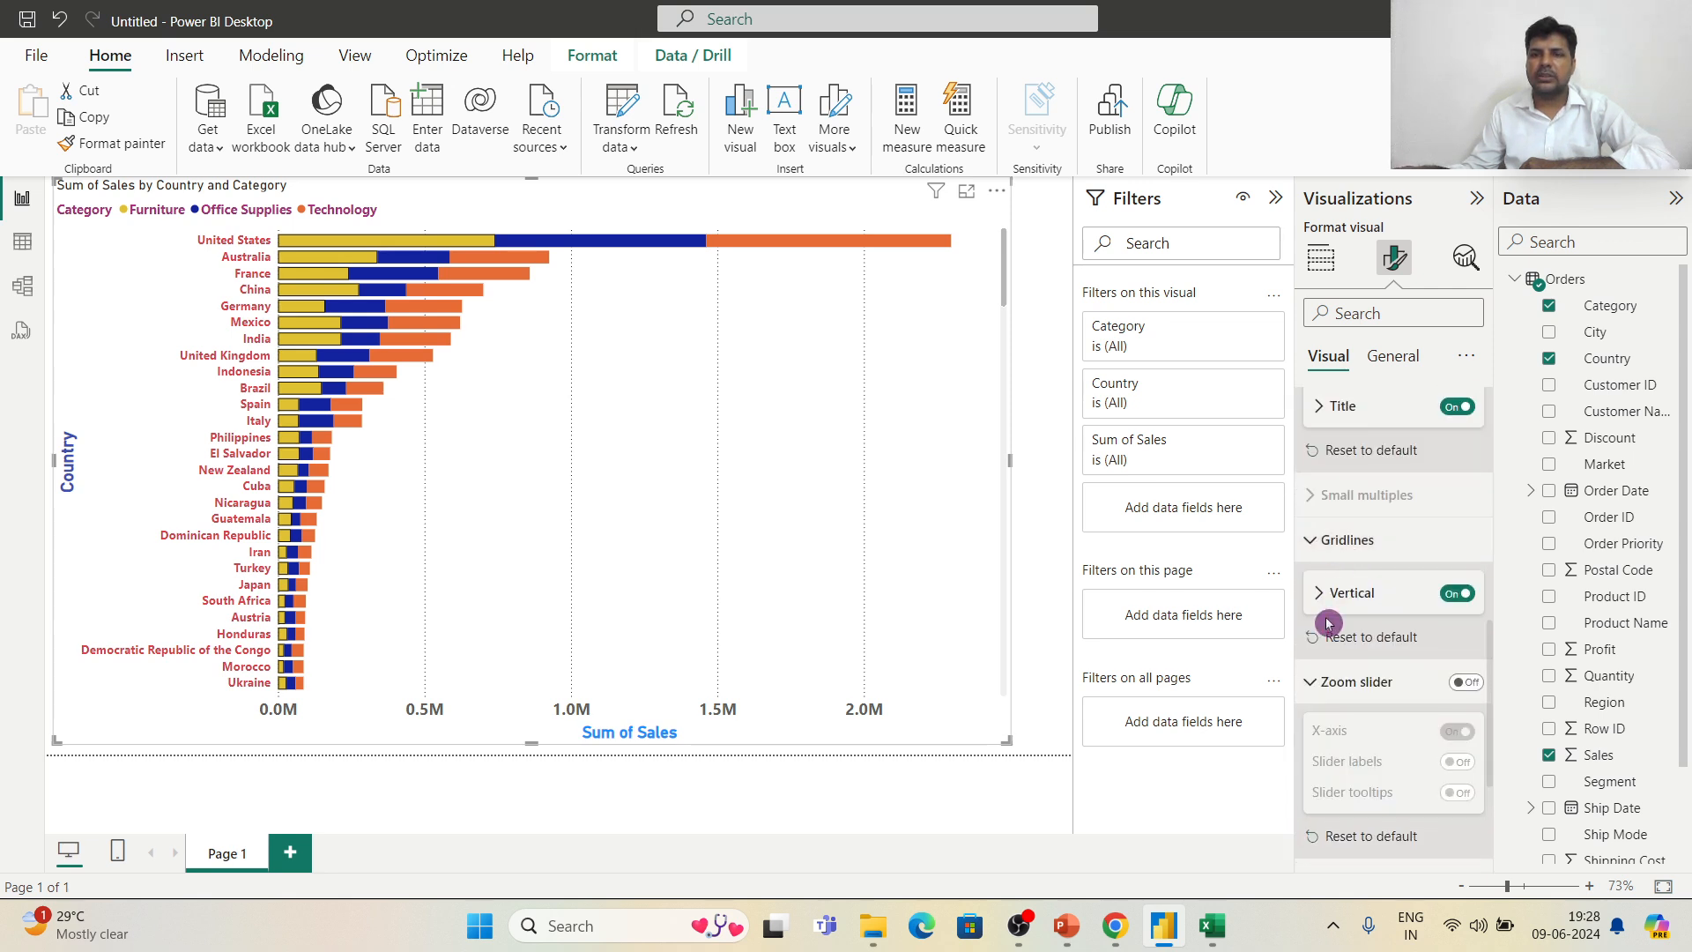
left_click(1314, 681)
left_click(1313, 540)
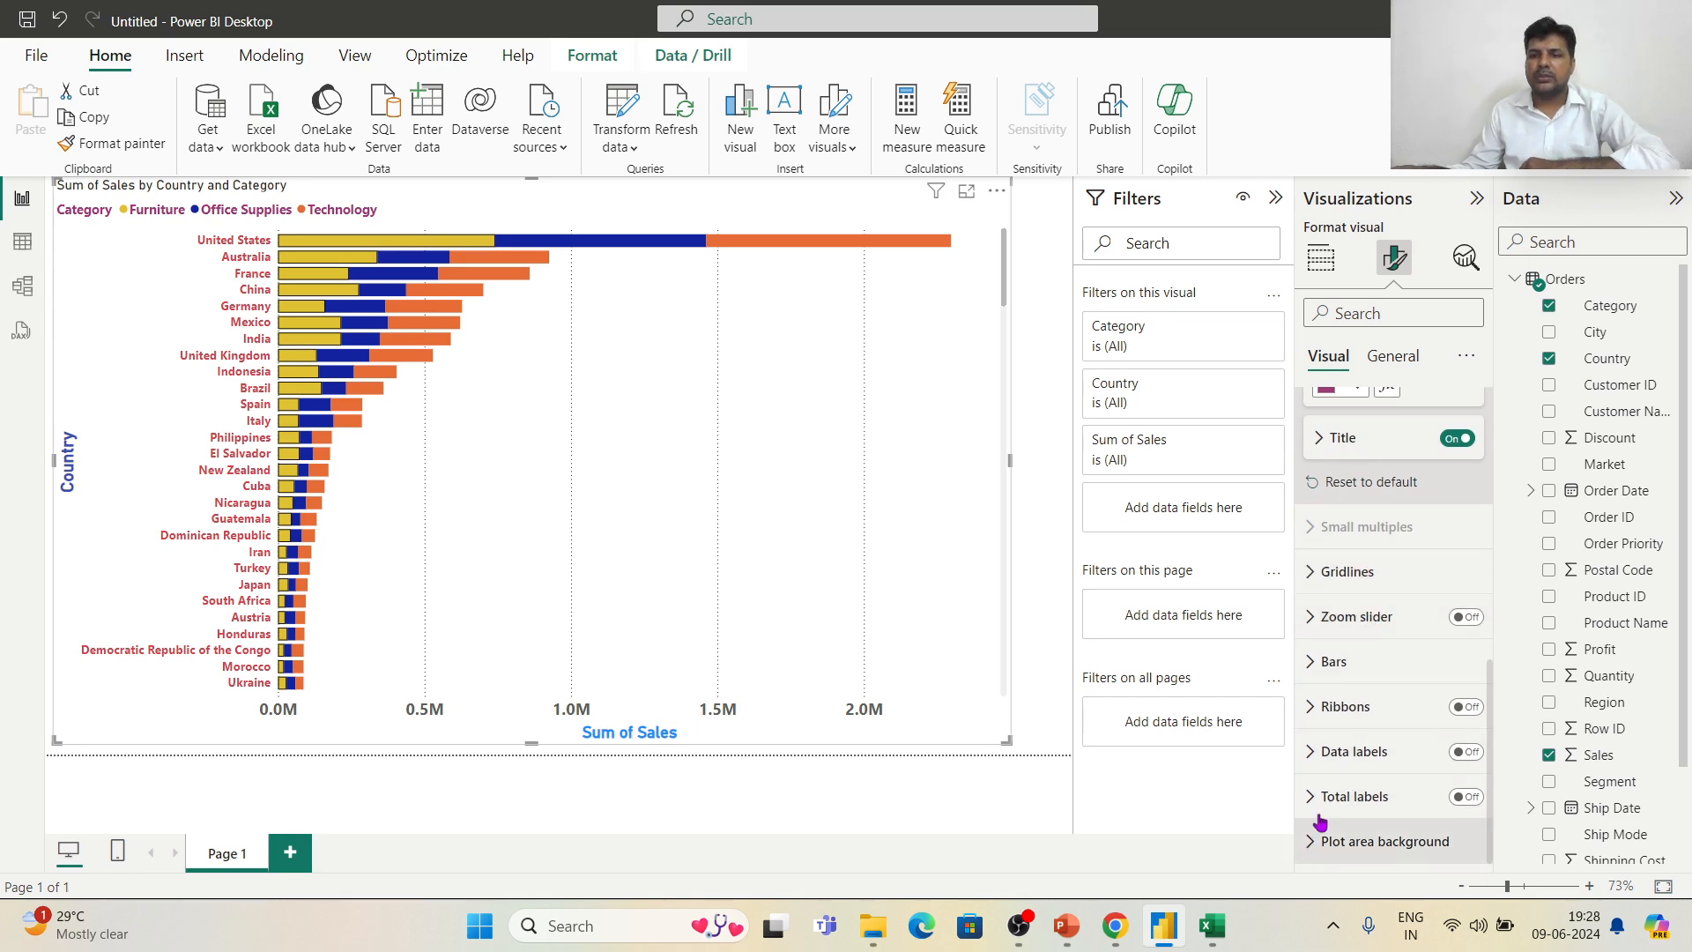
Step: Try ribbons for all series of the bar chart, and switch them off again
left_click(1313, 706)
scroll(1362, 716, "down", 1)
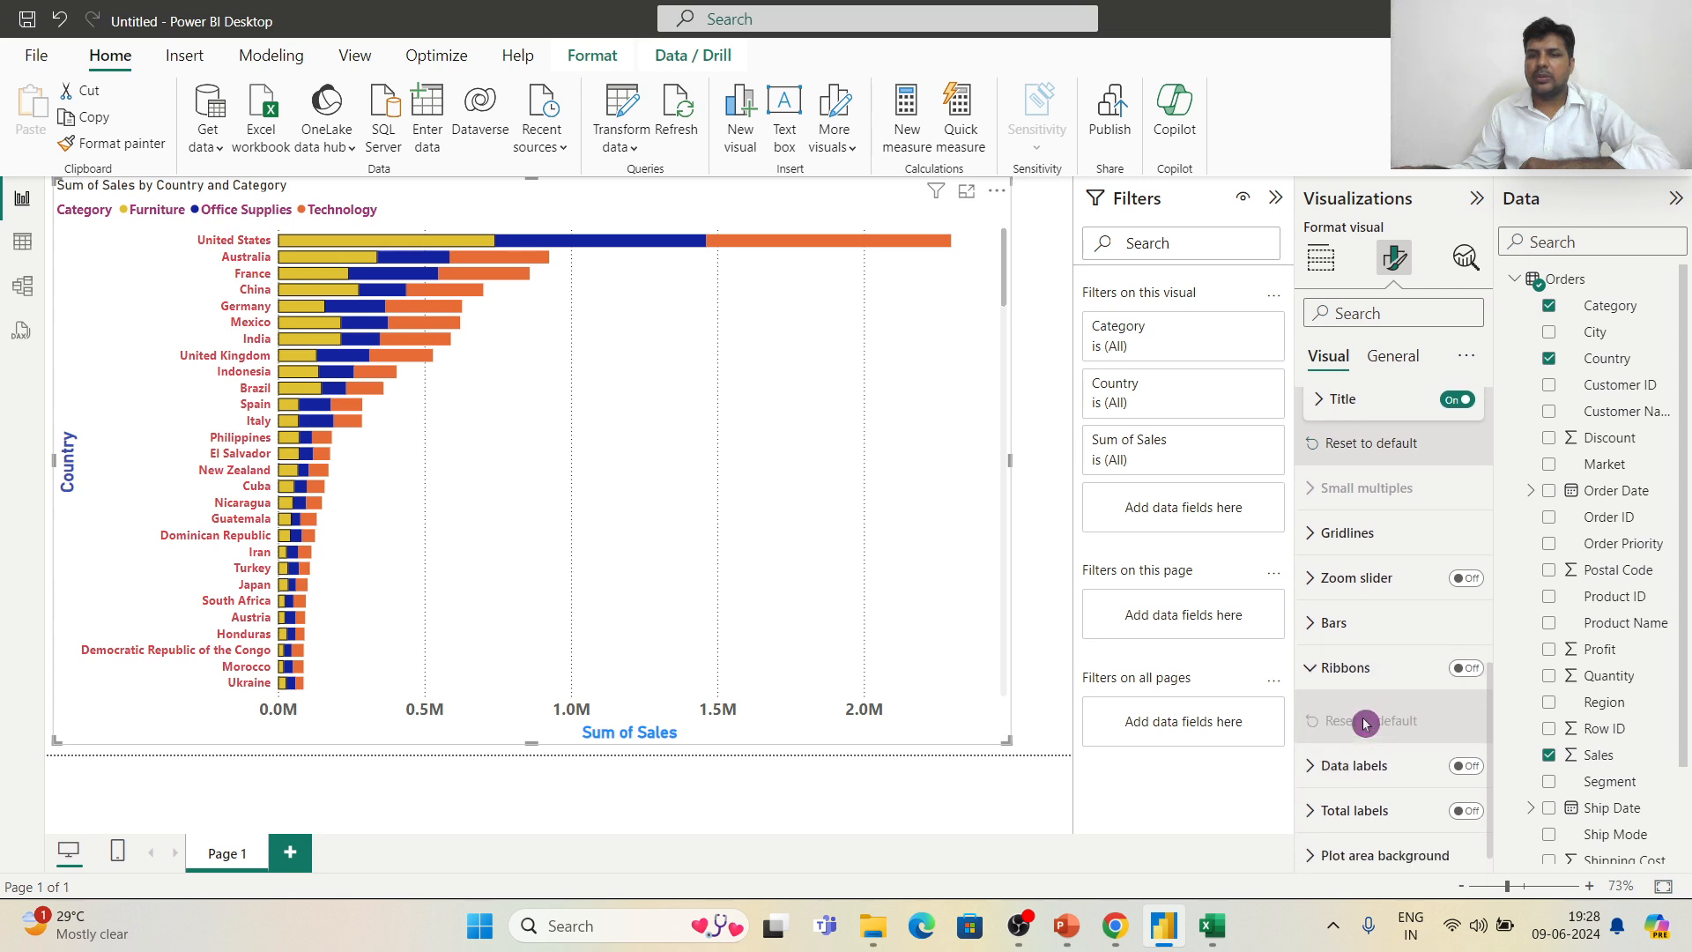
left_click(1309, 616)
scroll(1357, 617, "down", 1)
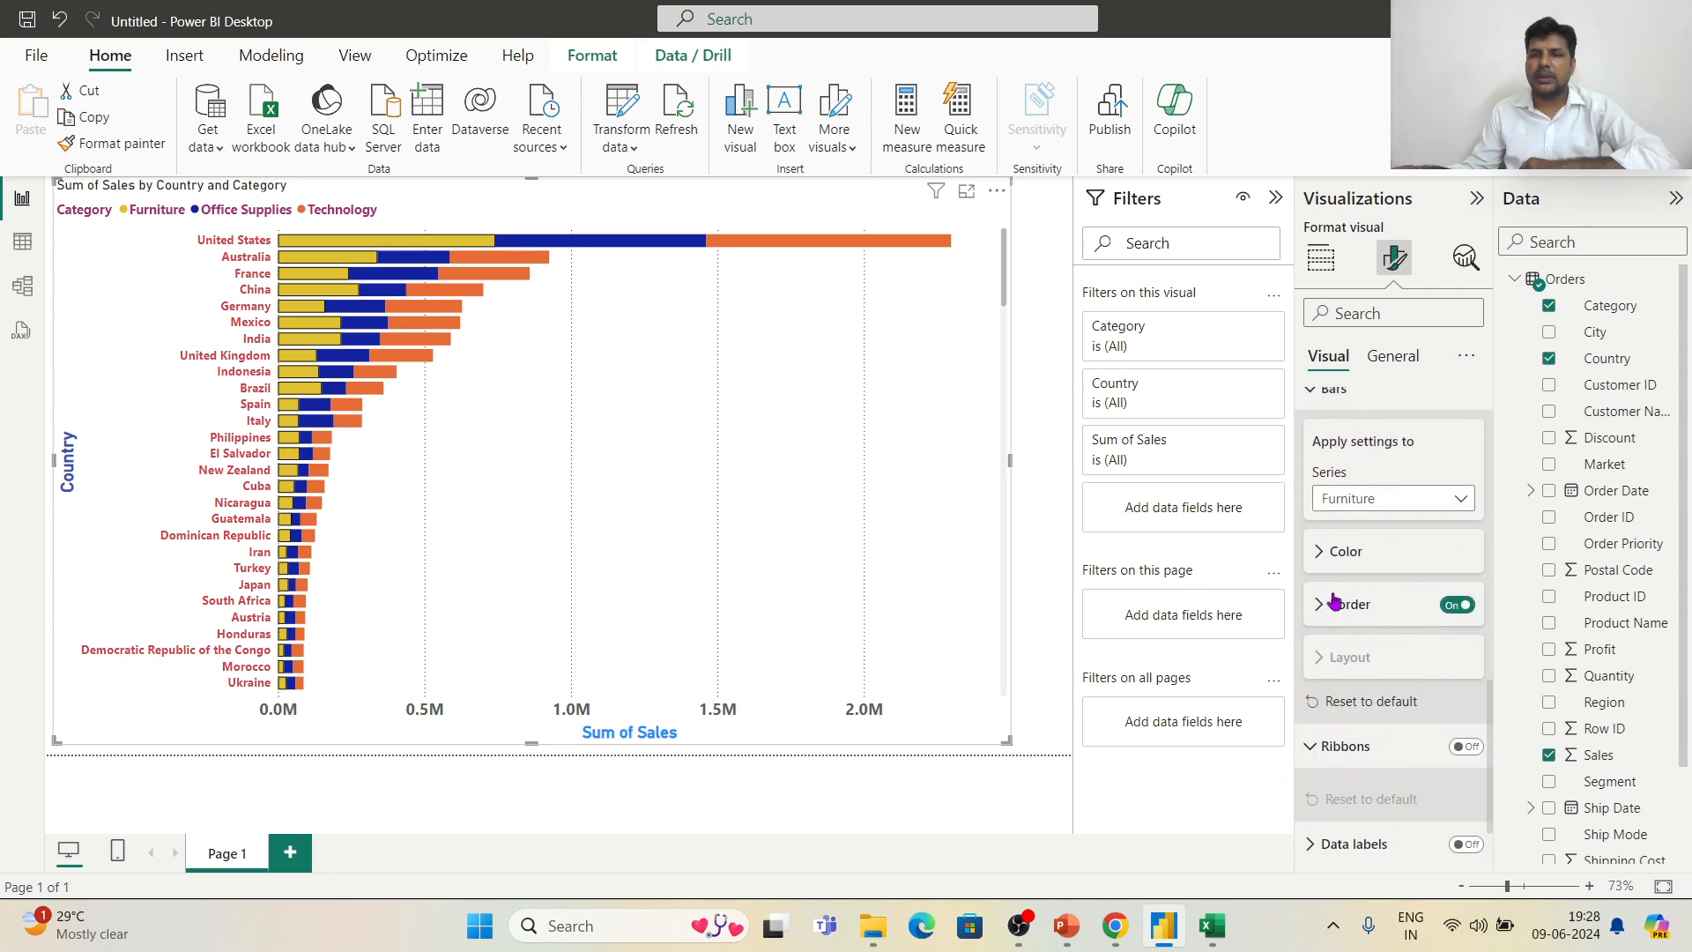
left_click(1312, 391)
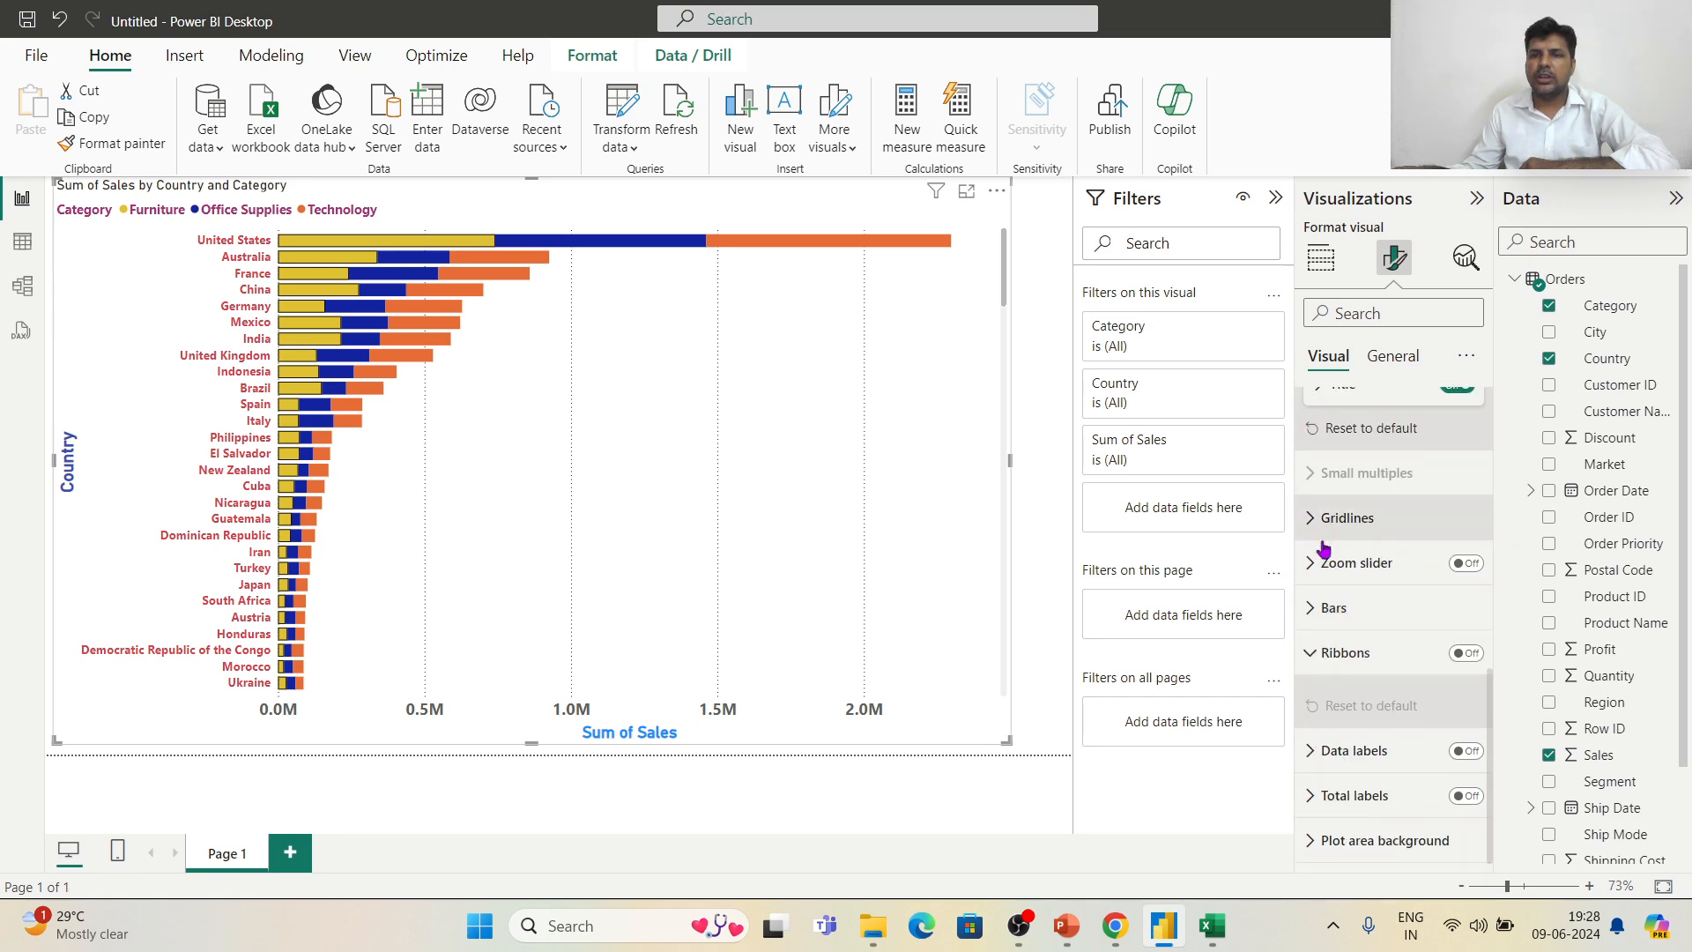
left_click(1466, 653)
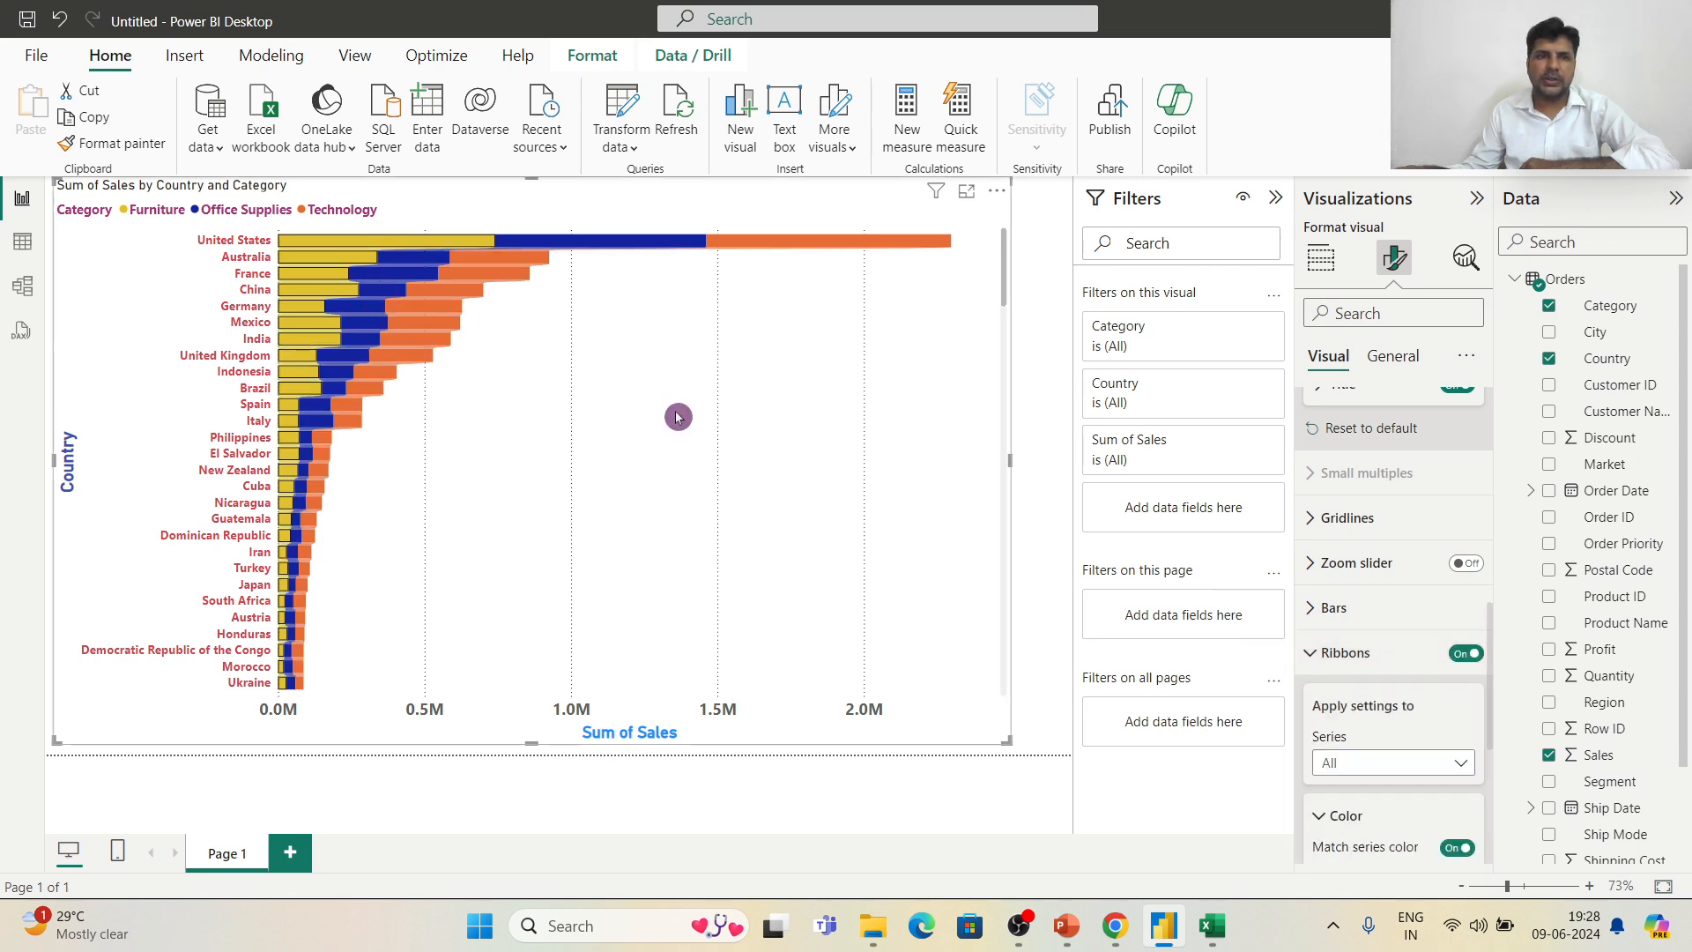
scroll(1417, 660, "down", 2)
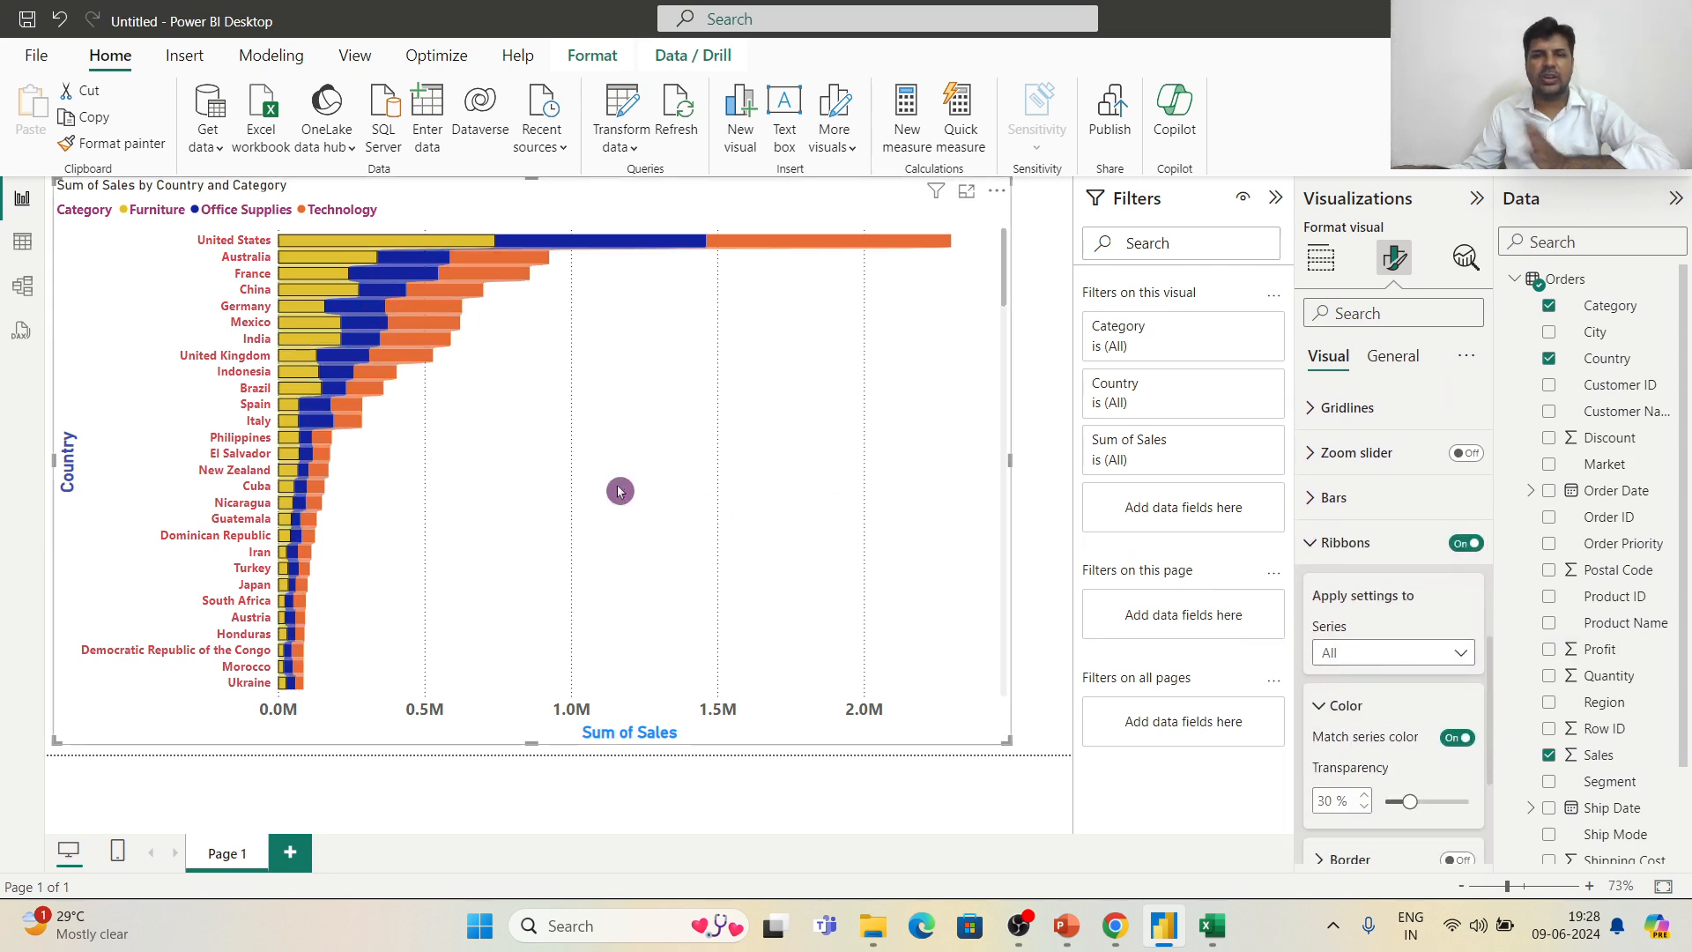
left_click(1468, 546)
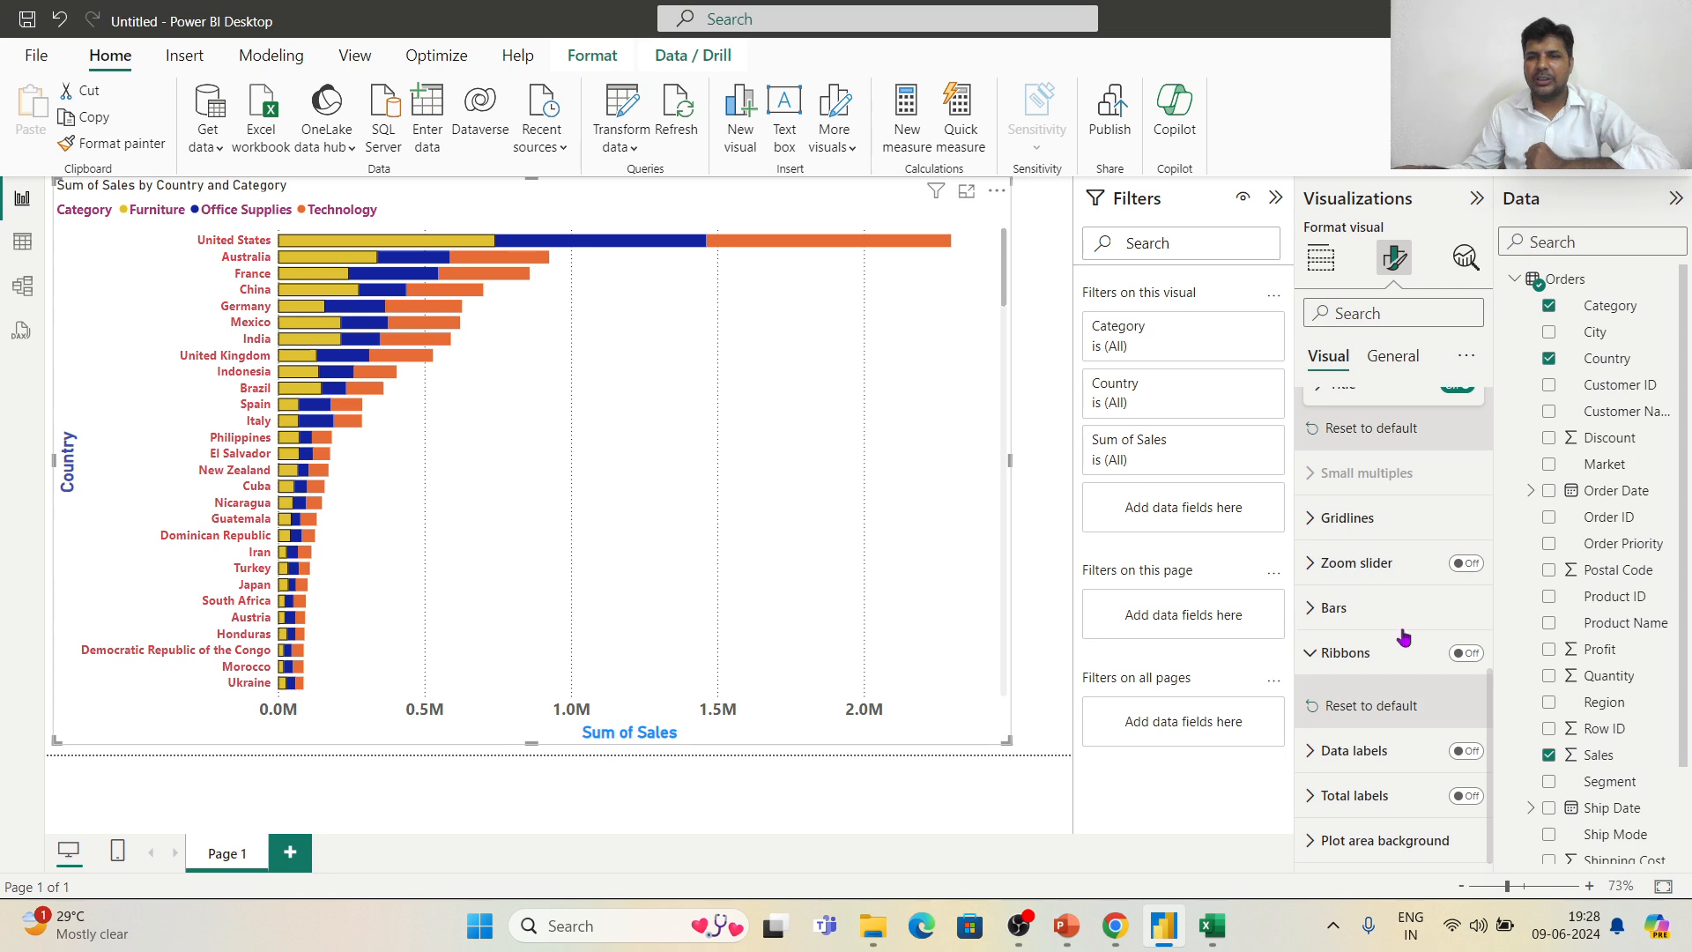
Step: Try data labels for all series, review their position and overflow options, and switch them off again
left_click(1310, 756)
scroll(1398, 617, "down", 4)
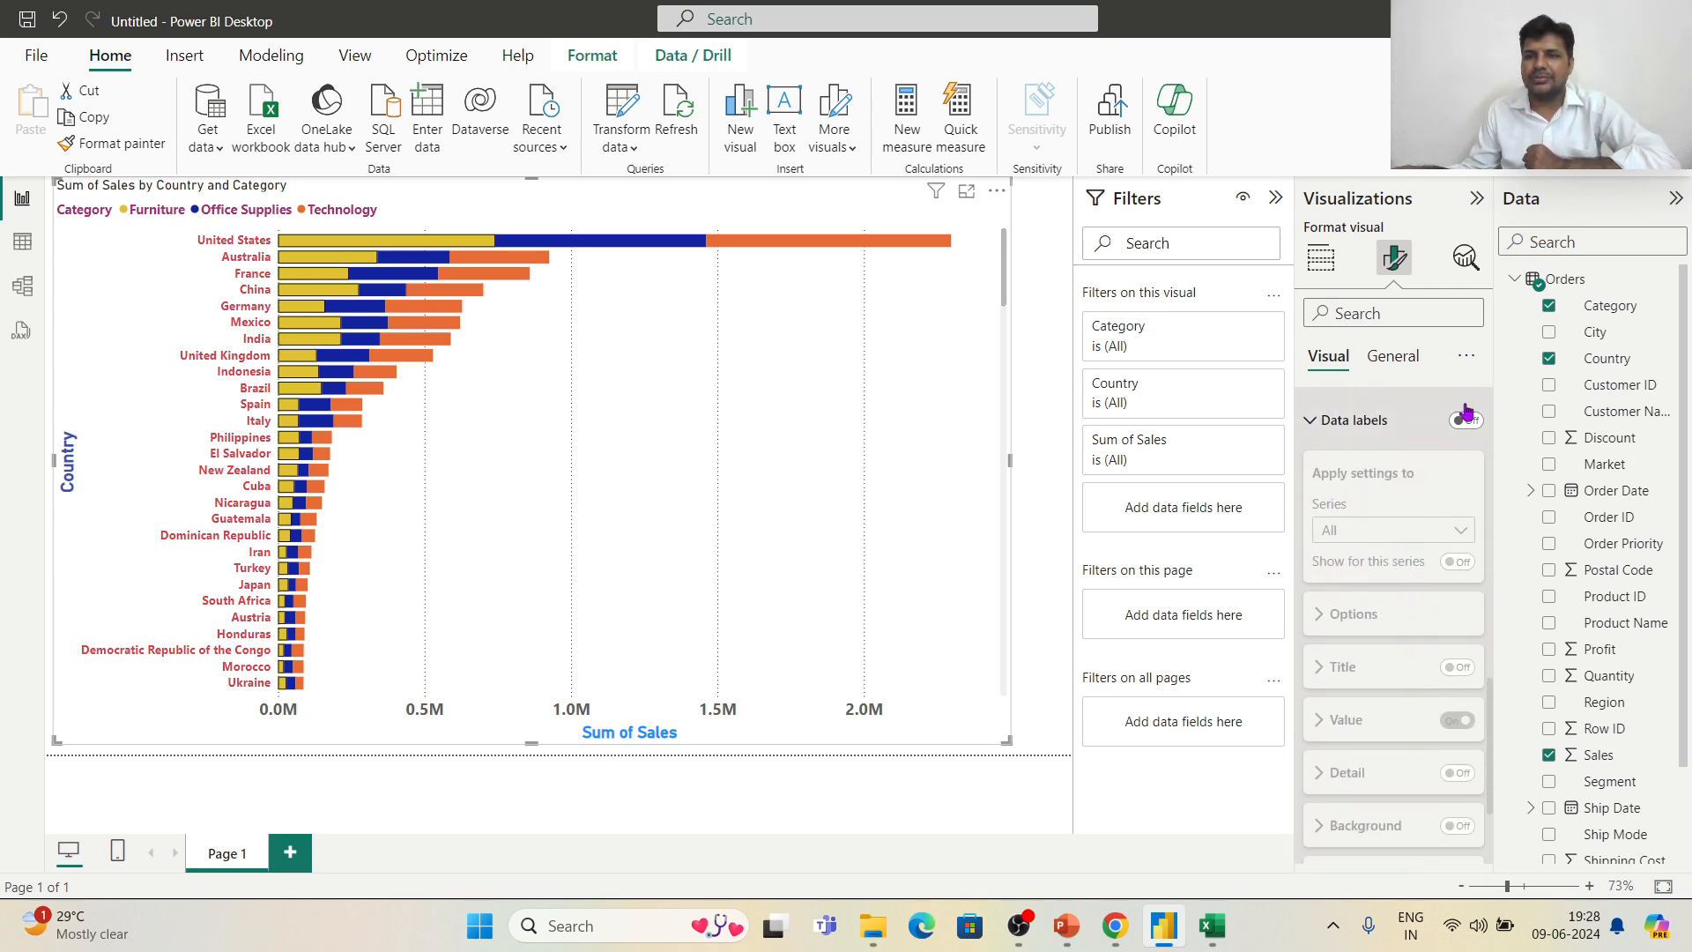
left_click(1463, 423)
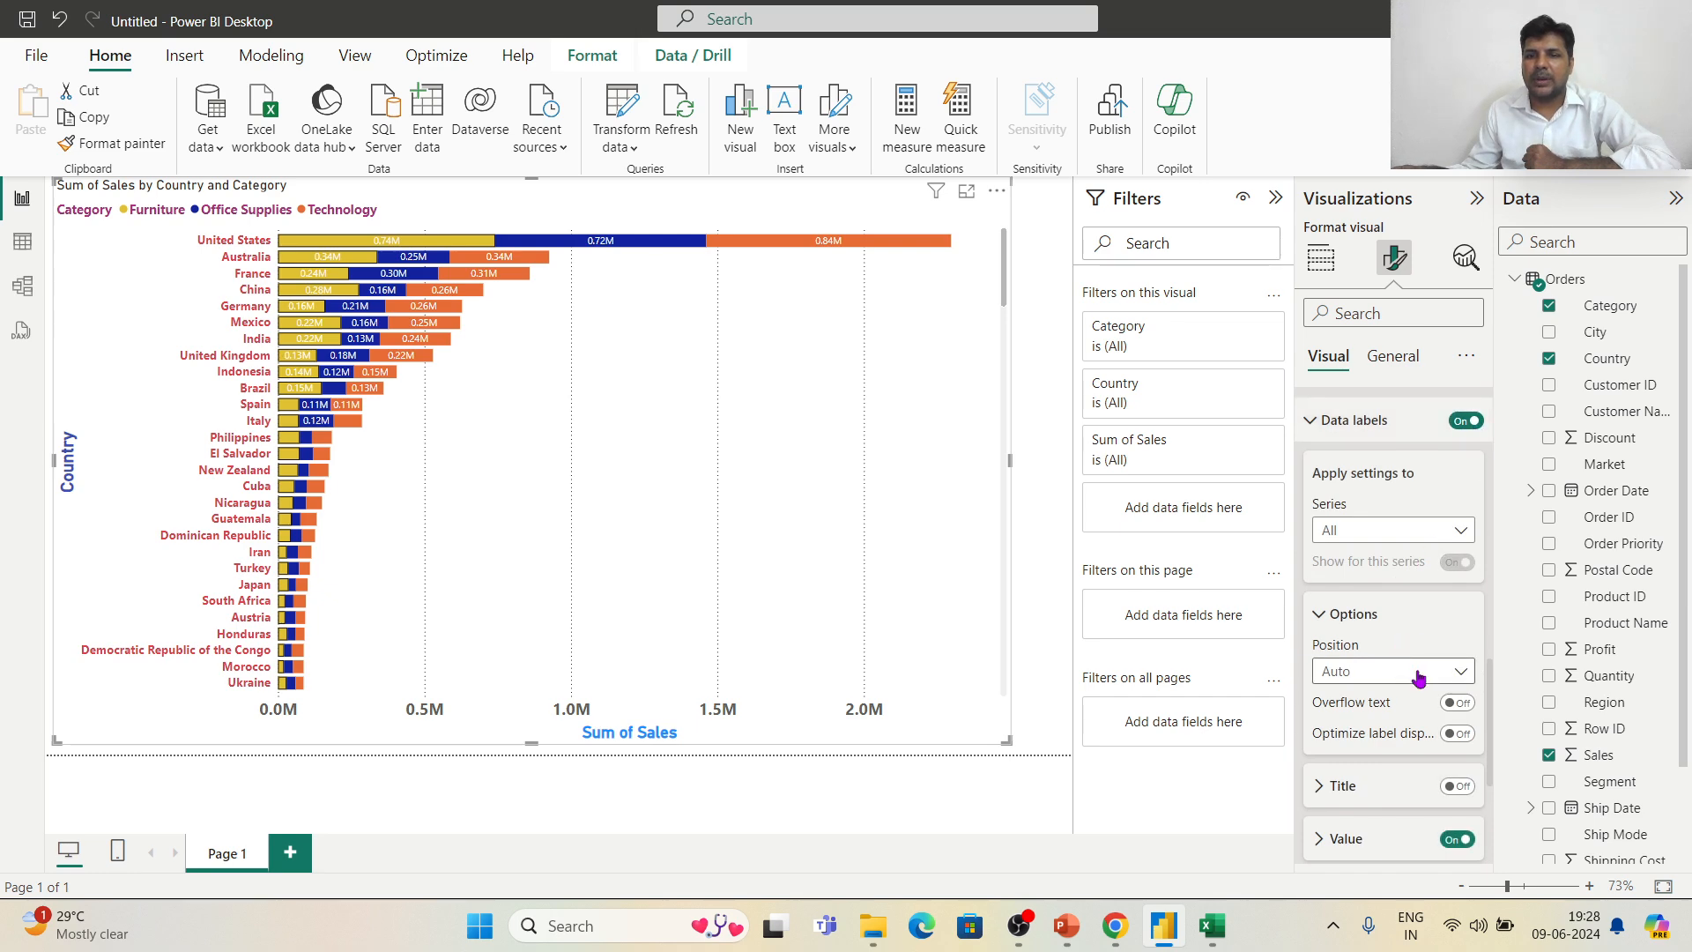
scroll(1417, 679, "down", 2)
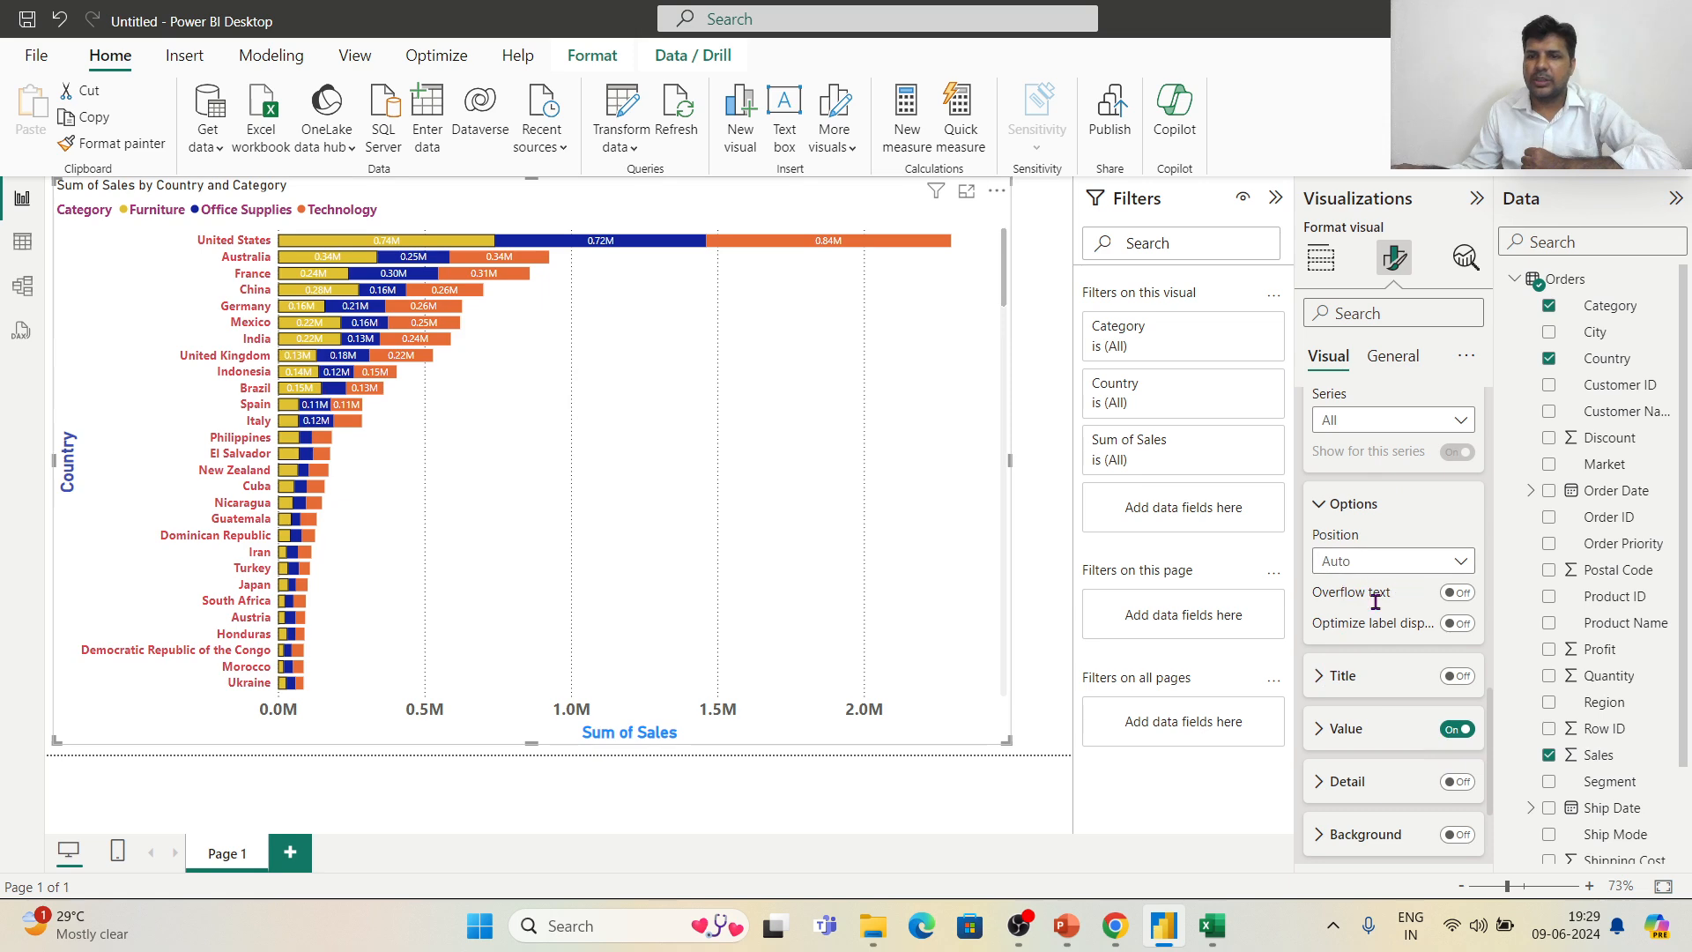
scroll(1414, 617, "up", 3)
left_click(1464, 530)
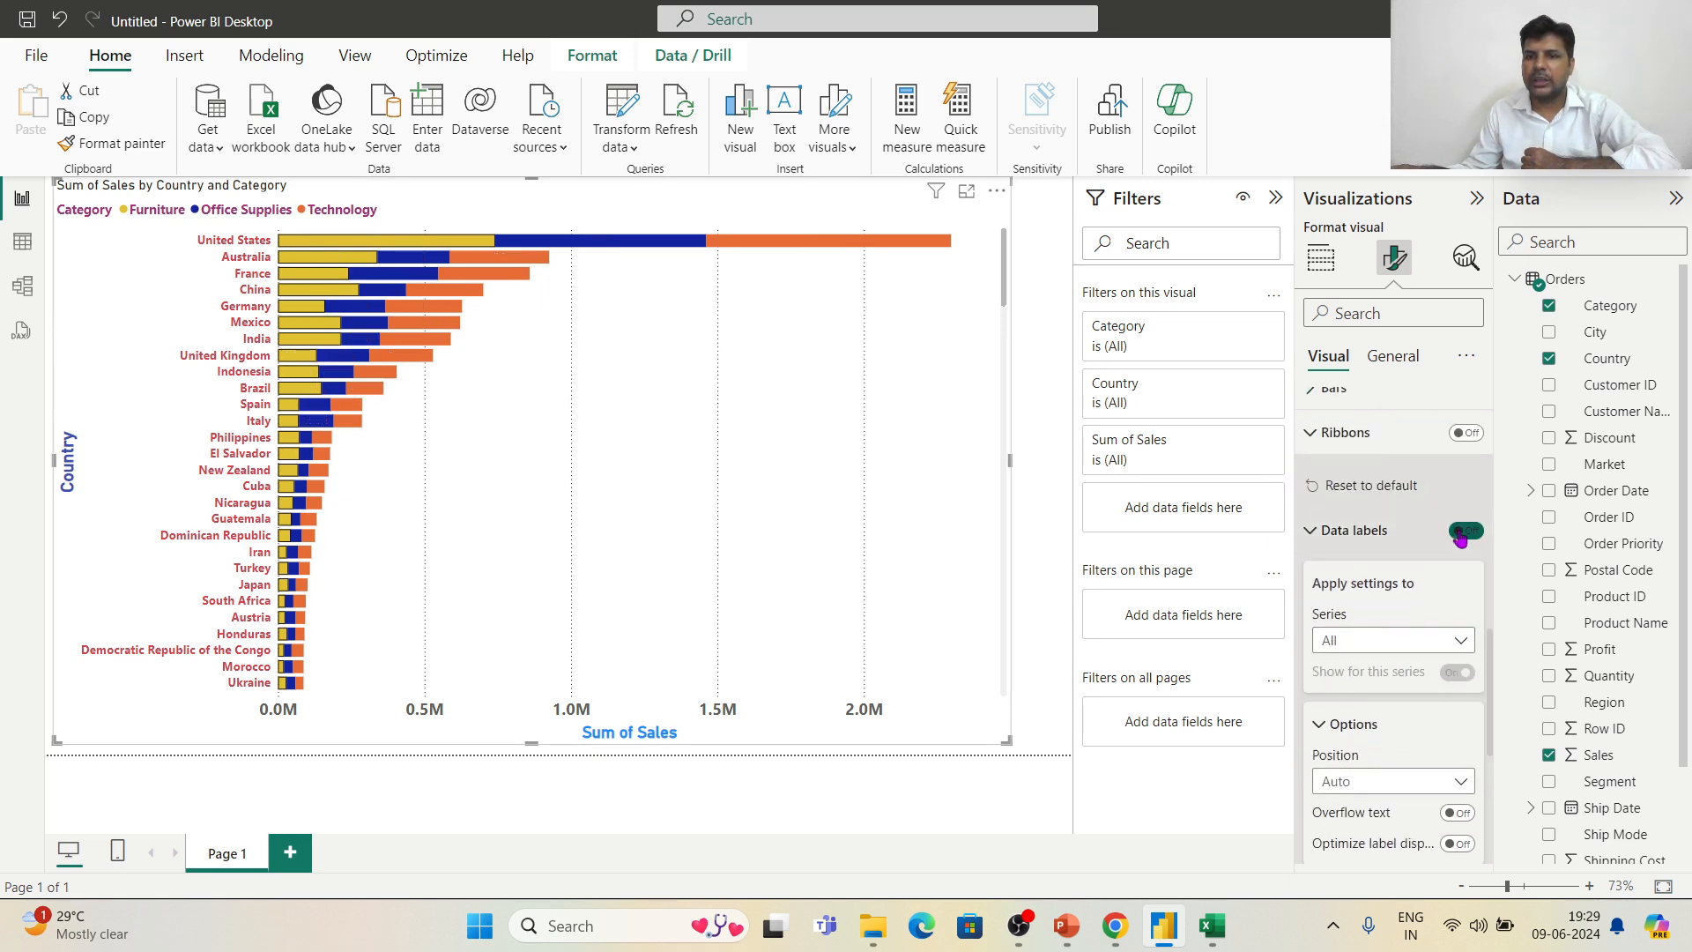
left_click(1313, 530)
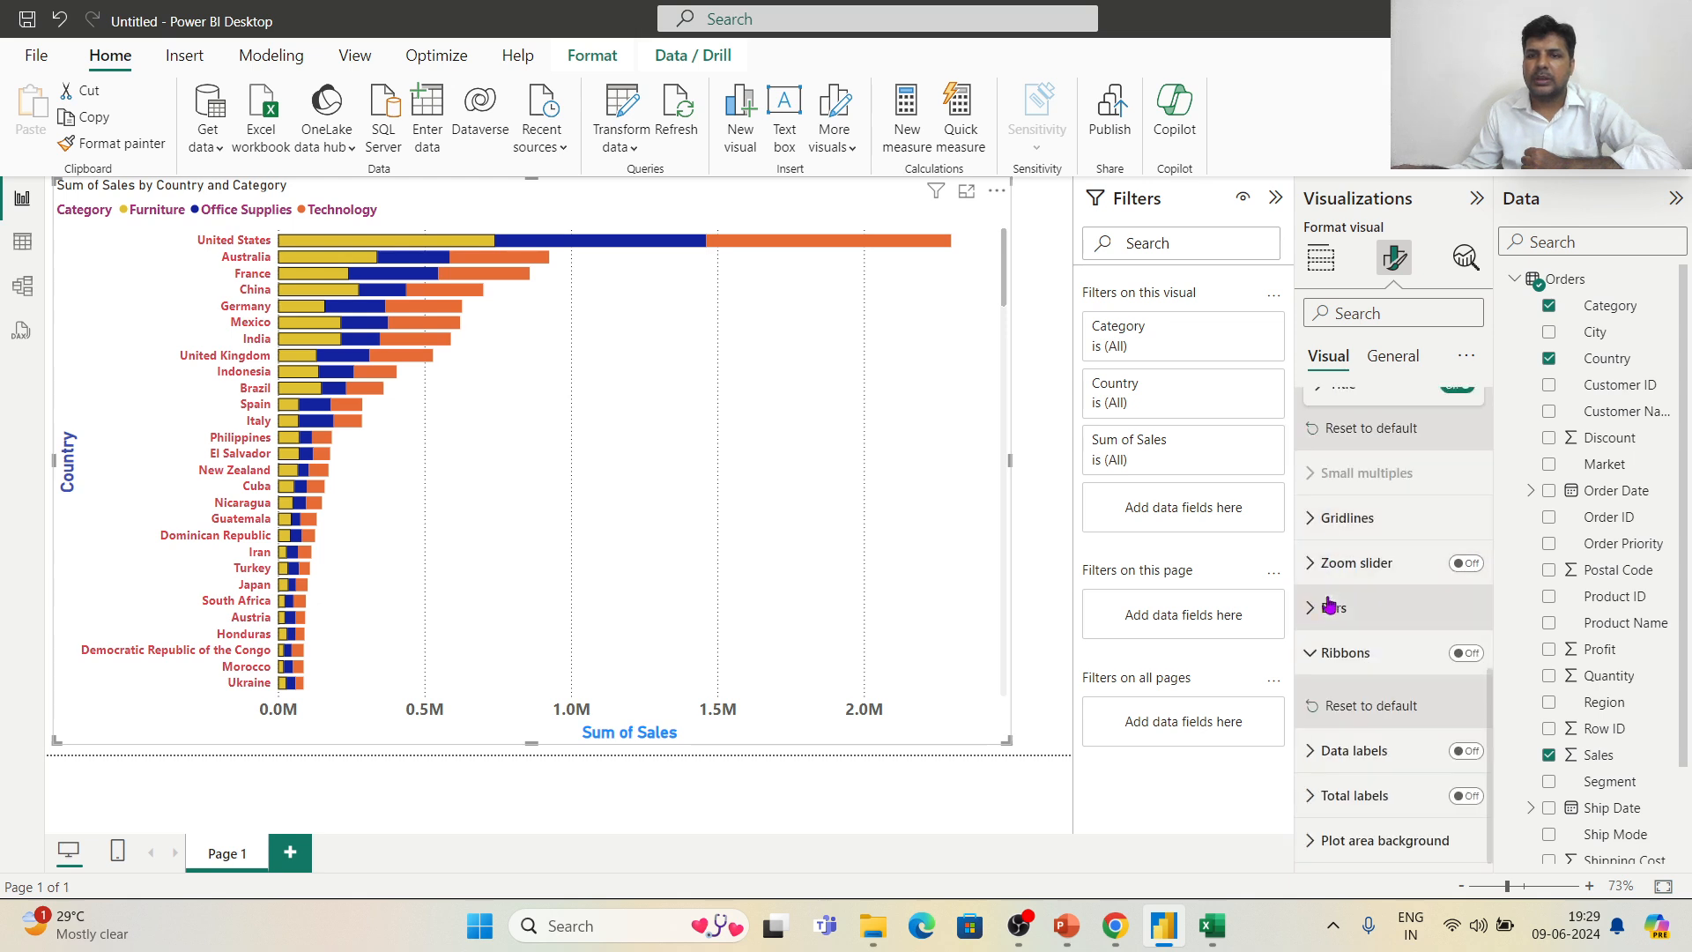
Step: Try total labels at the ends of the stacked bars, and switch them off again
left_click(1315, 796)
left_click(1466, 797)
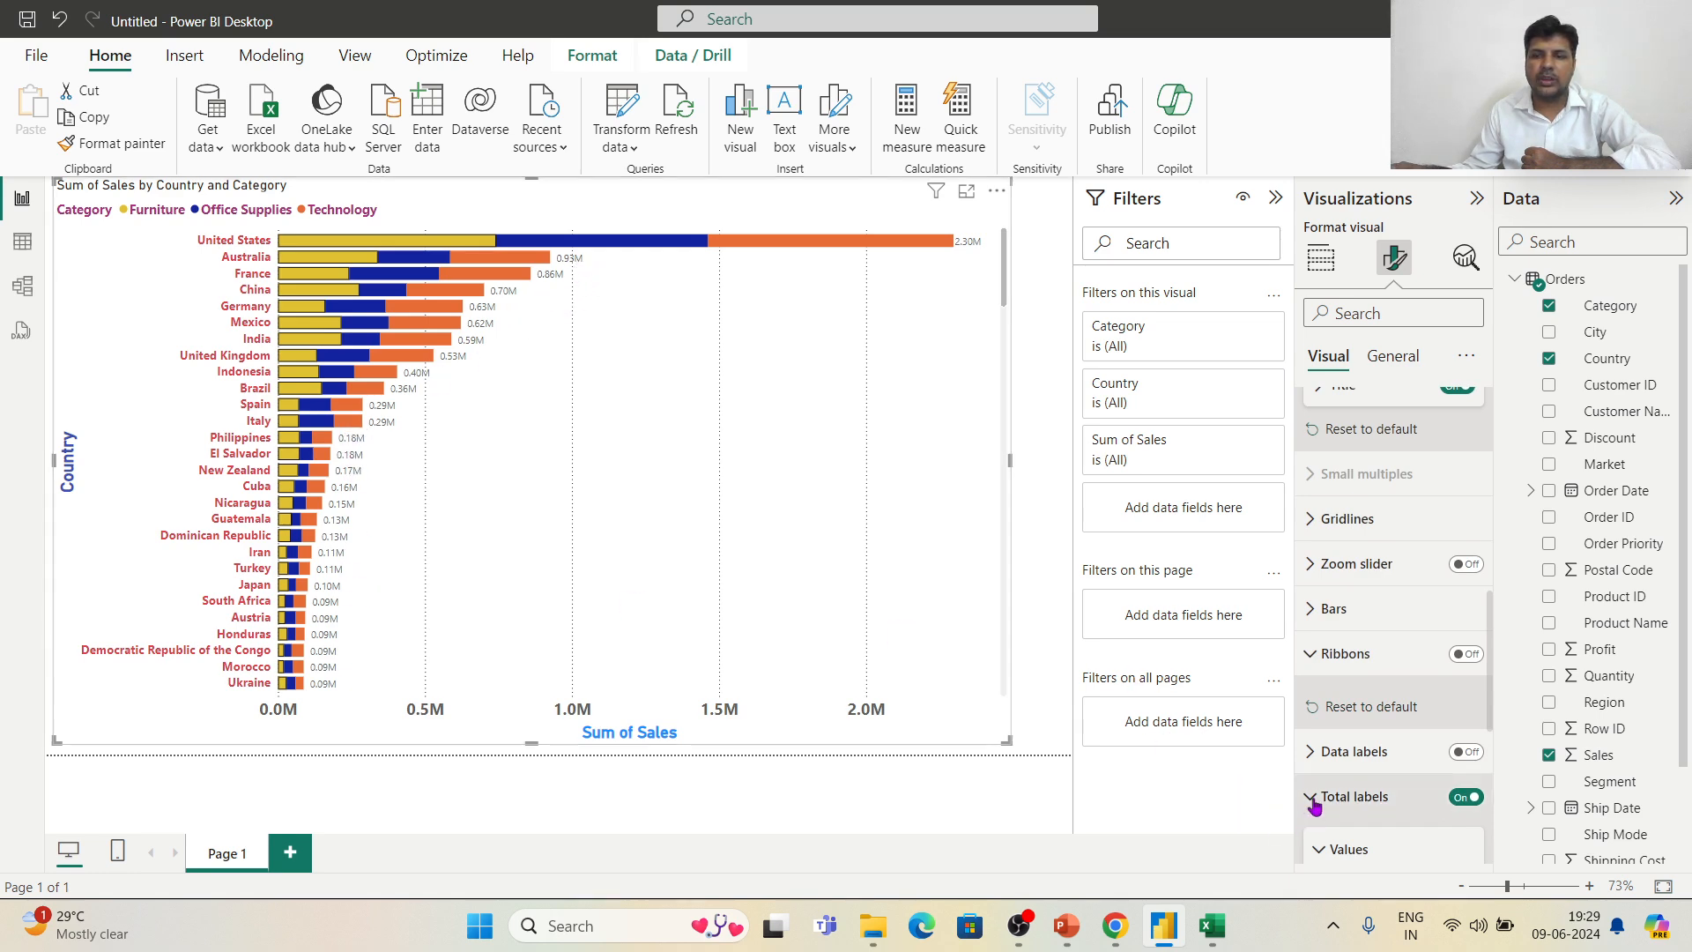
left_click(1468, 798)
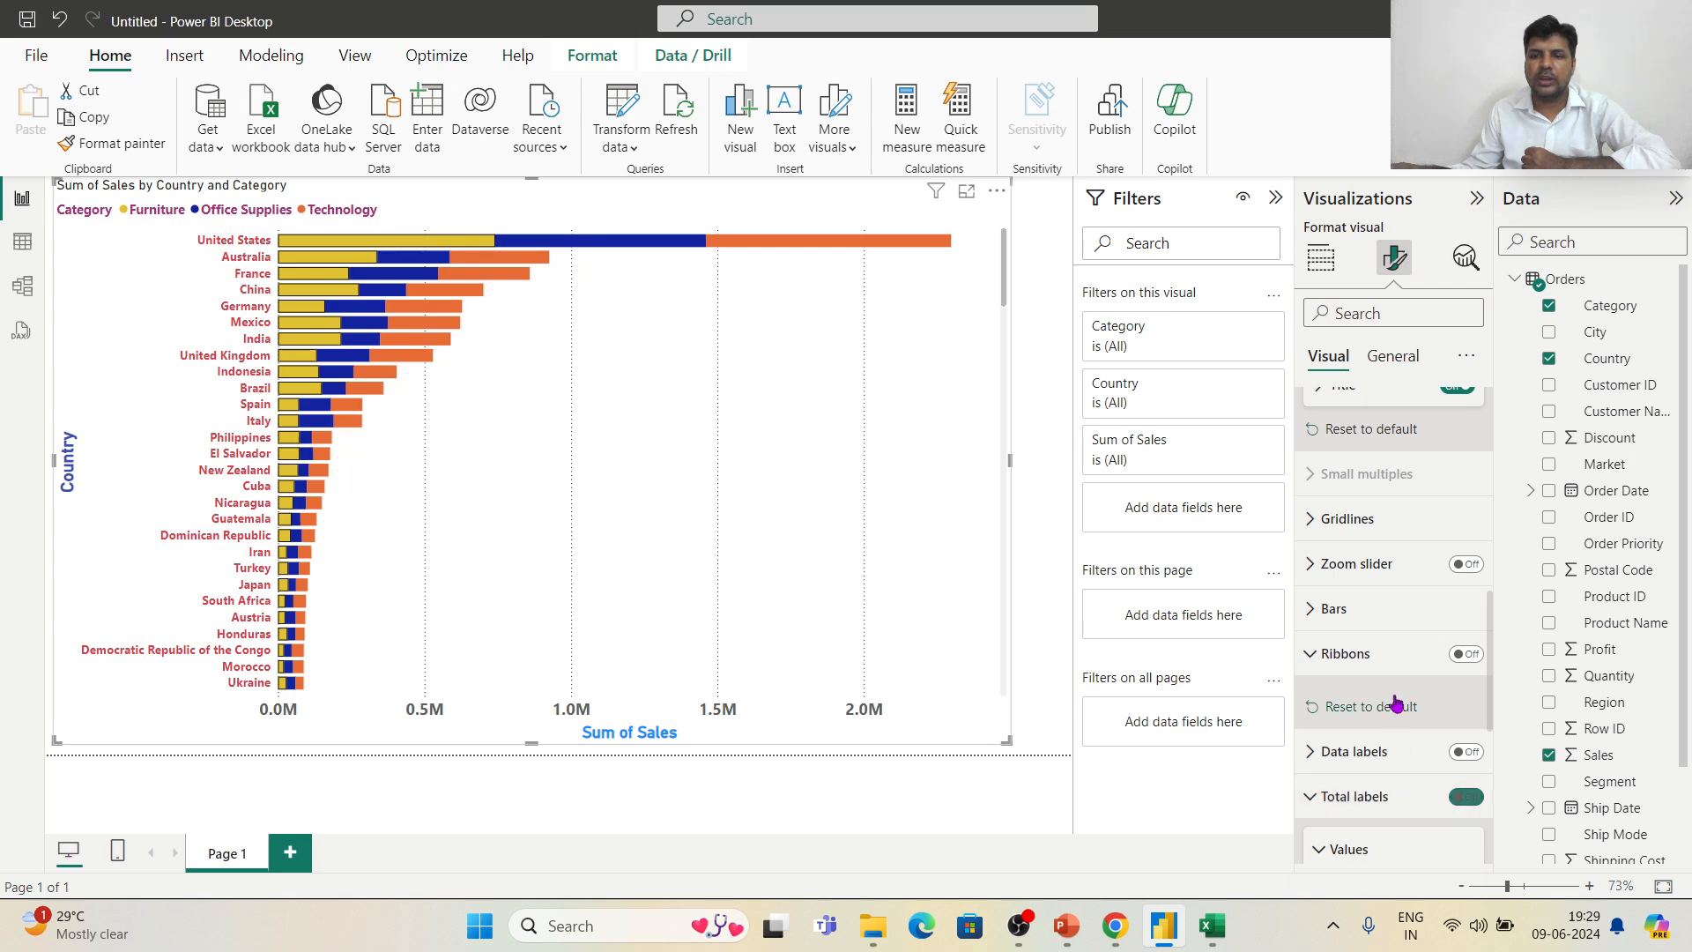
Step: Open the plot area background settings and examine the image, image fit and transparency options
scroll(1398, 702, "down", 2)
left_click(1314, 647)
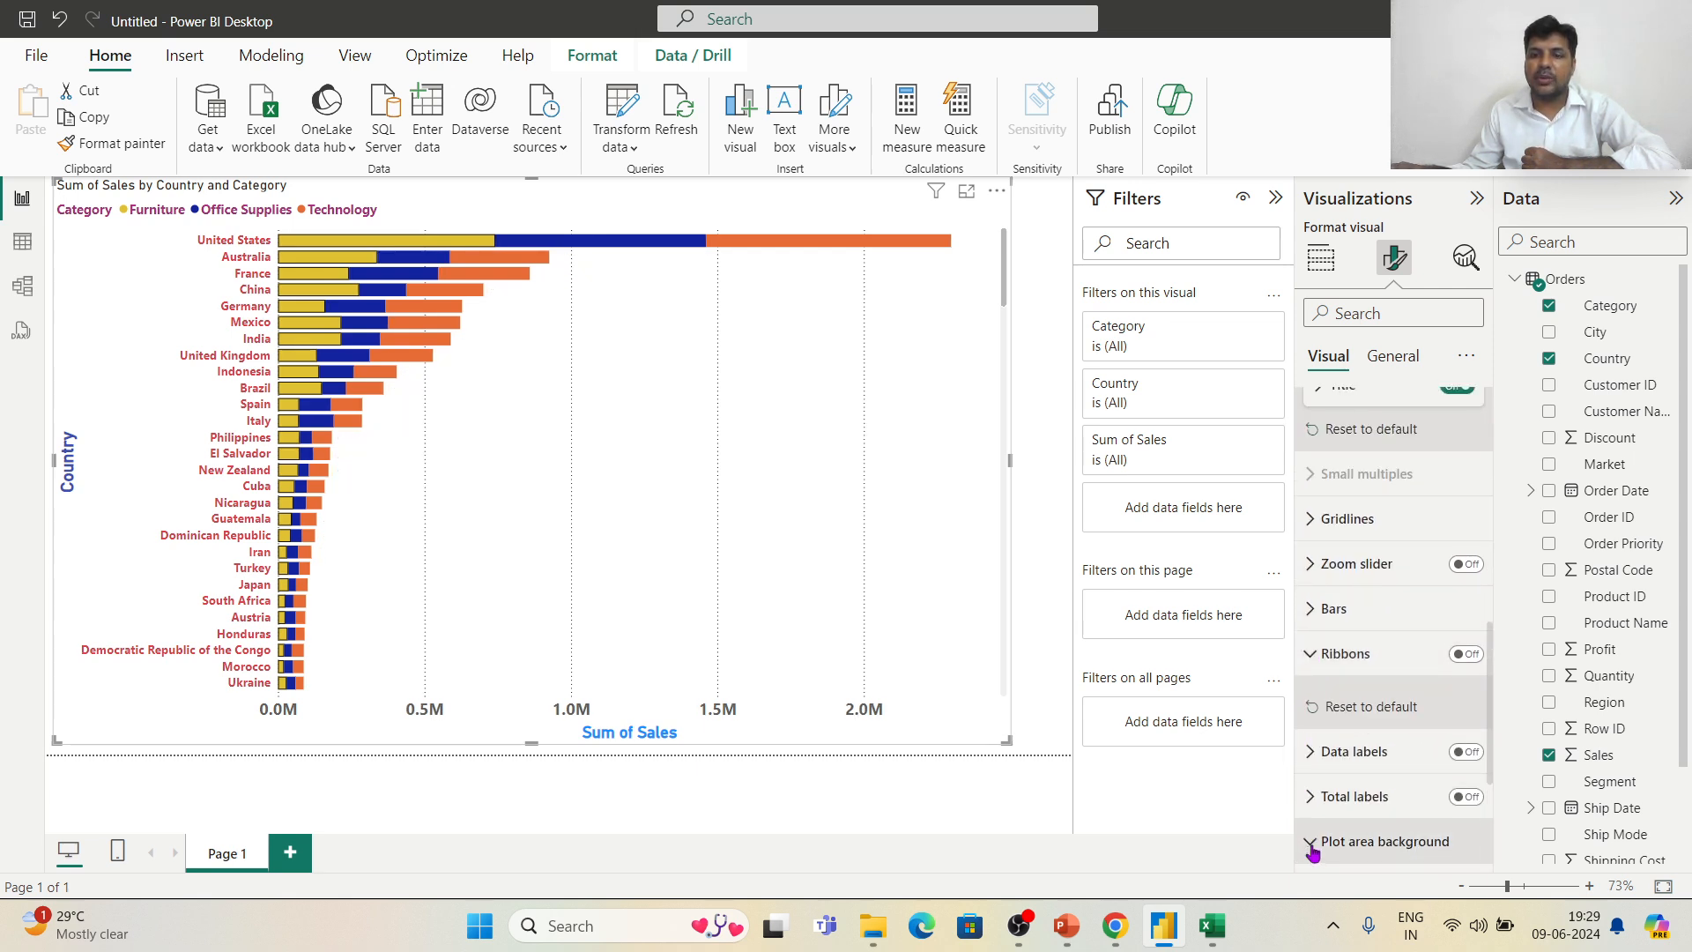
scroll(1375, 661, "down", 3)
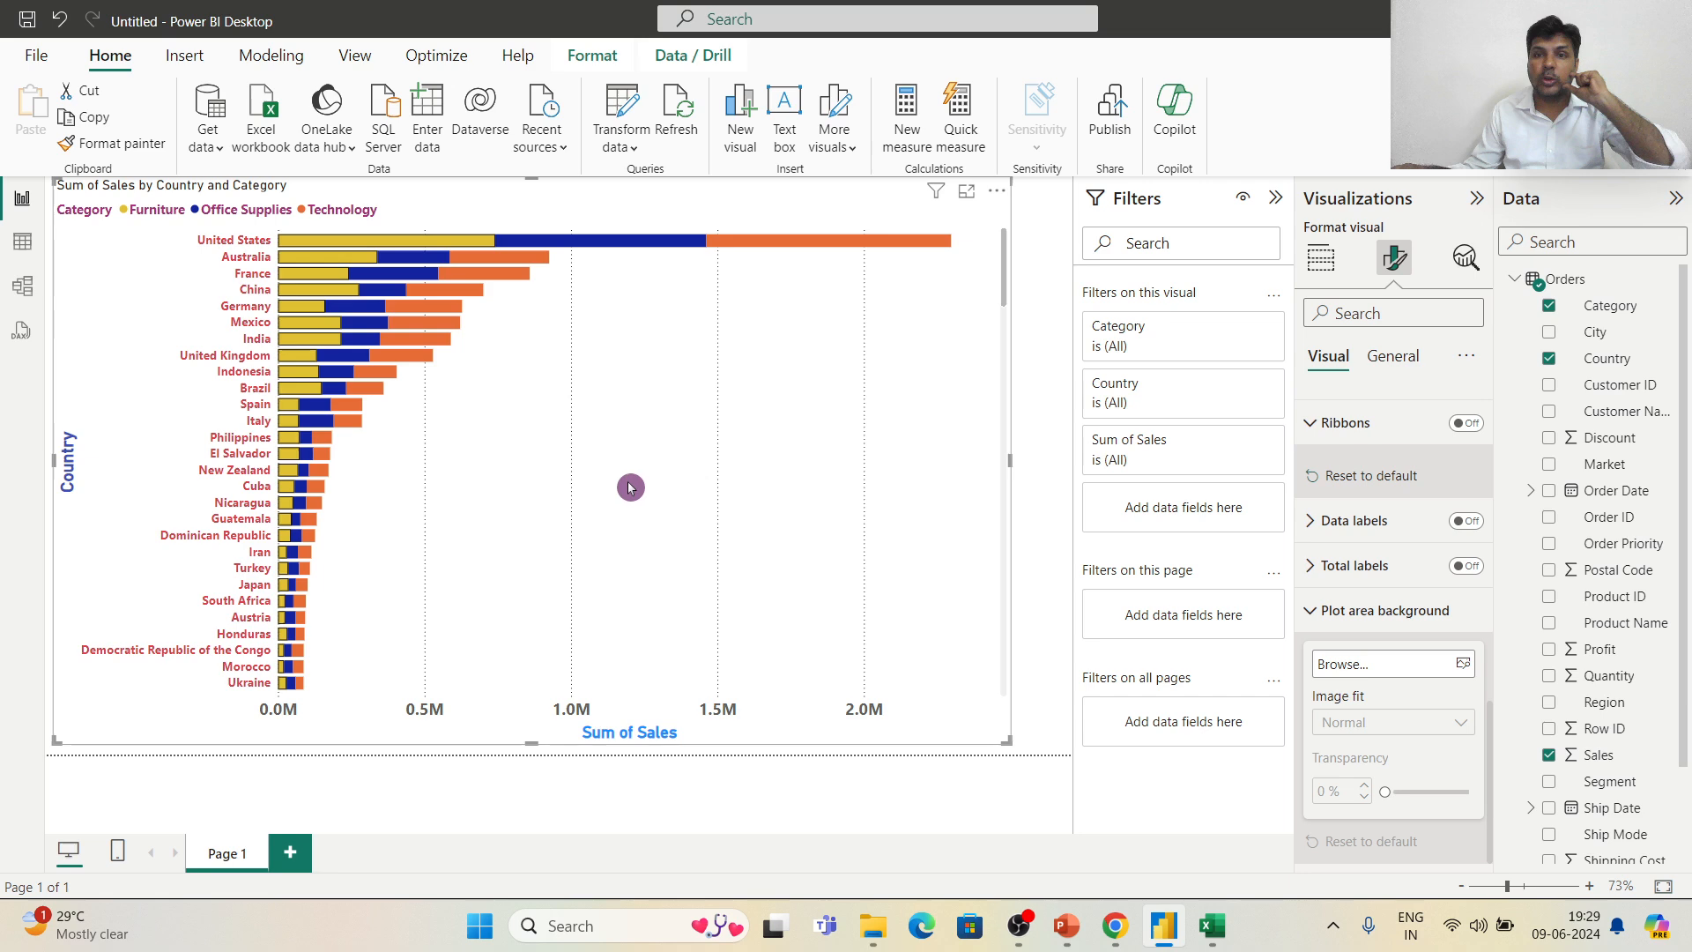
Step: Try a portrait photo from the Desktop as the plot area background image, and remove it again
left_click(1465, 664)
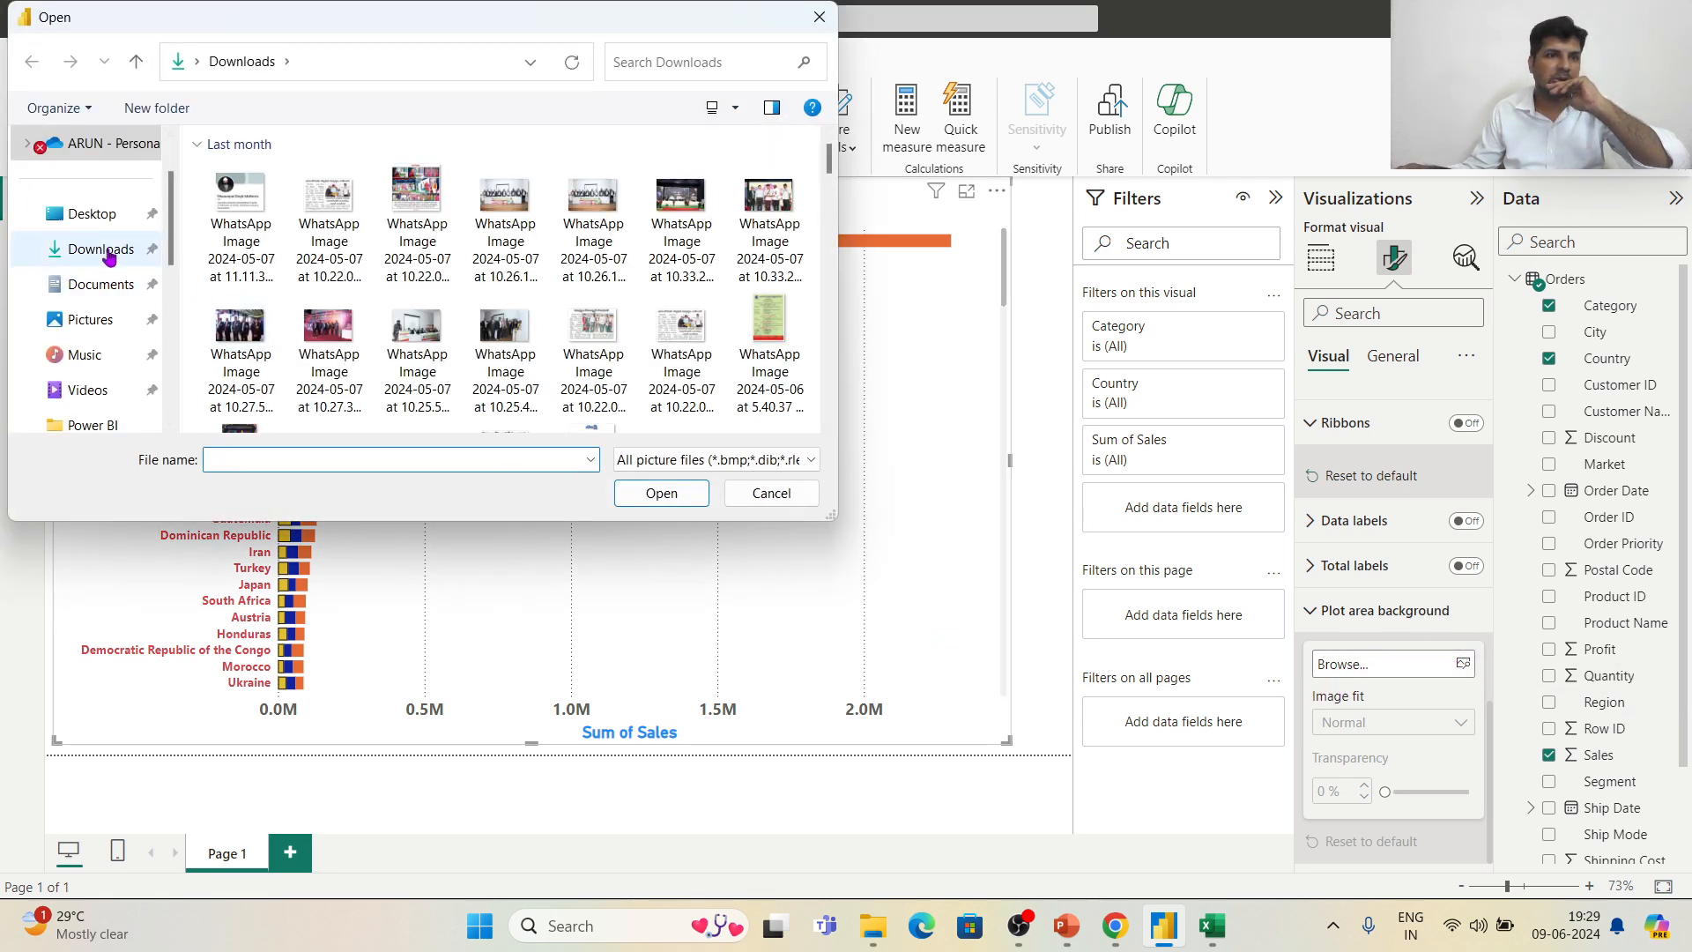
left_click(83, 216)
left_click(516, 225)
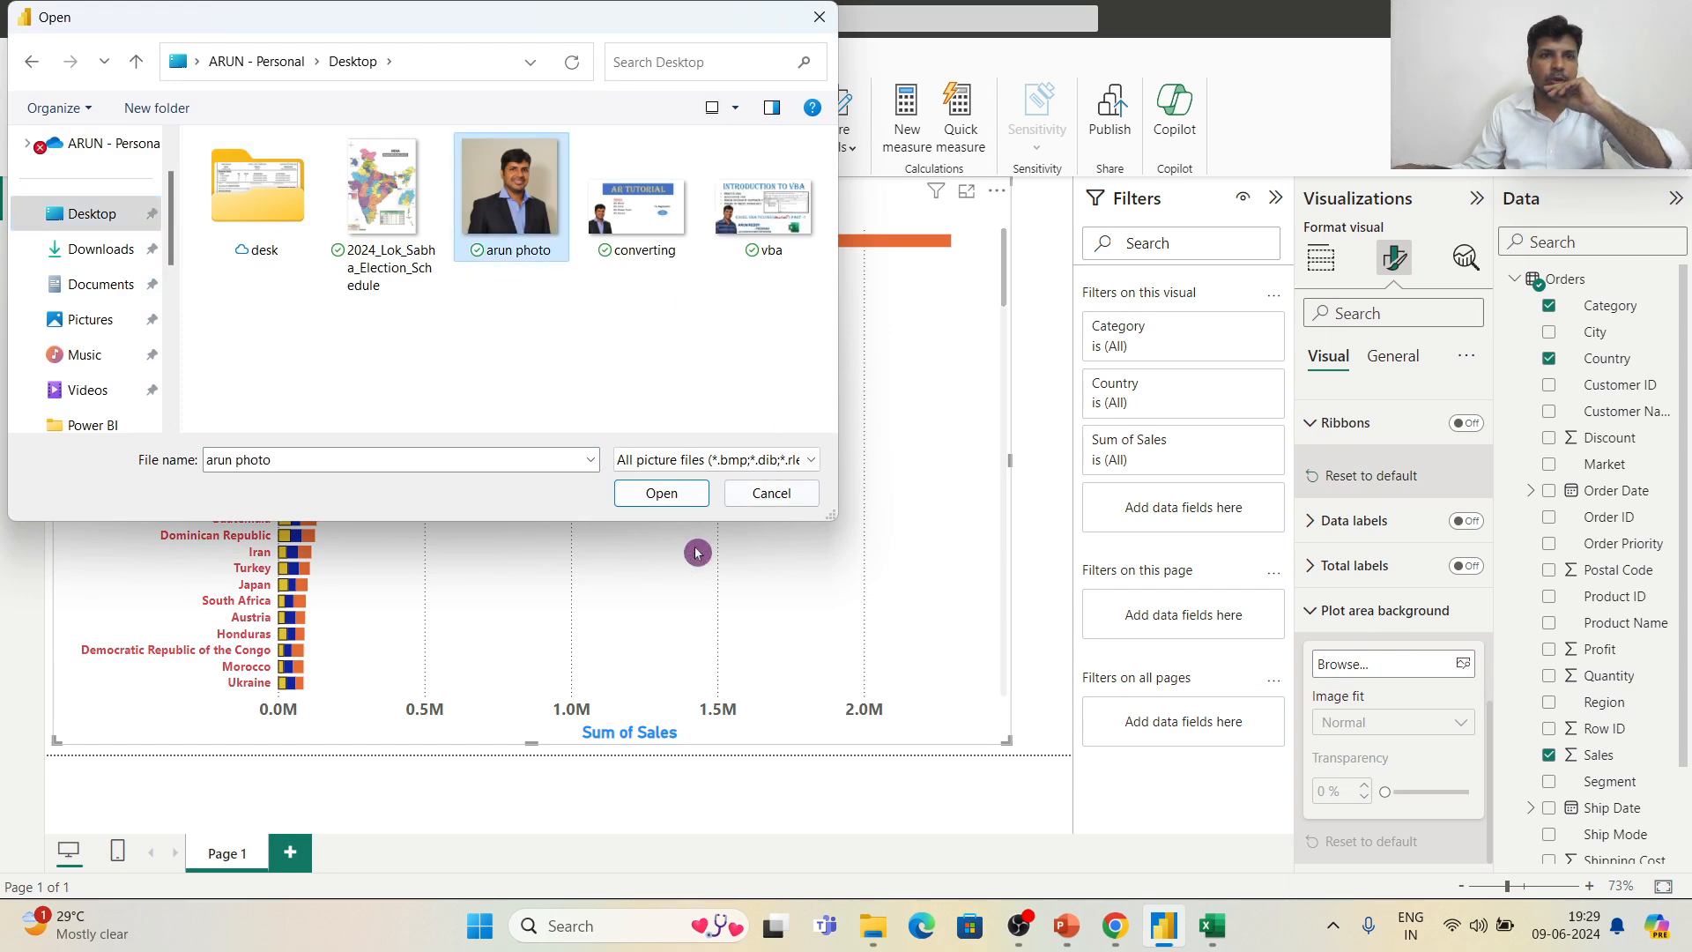
left_click(661, 493)
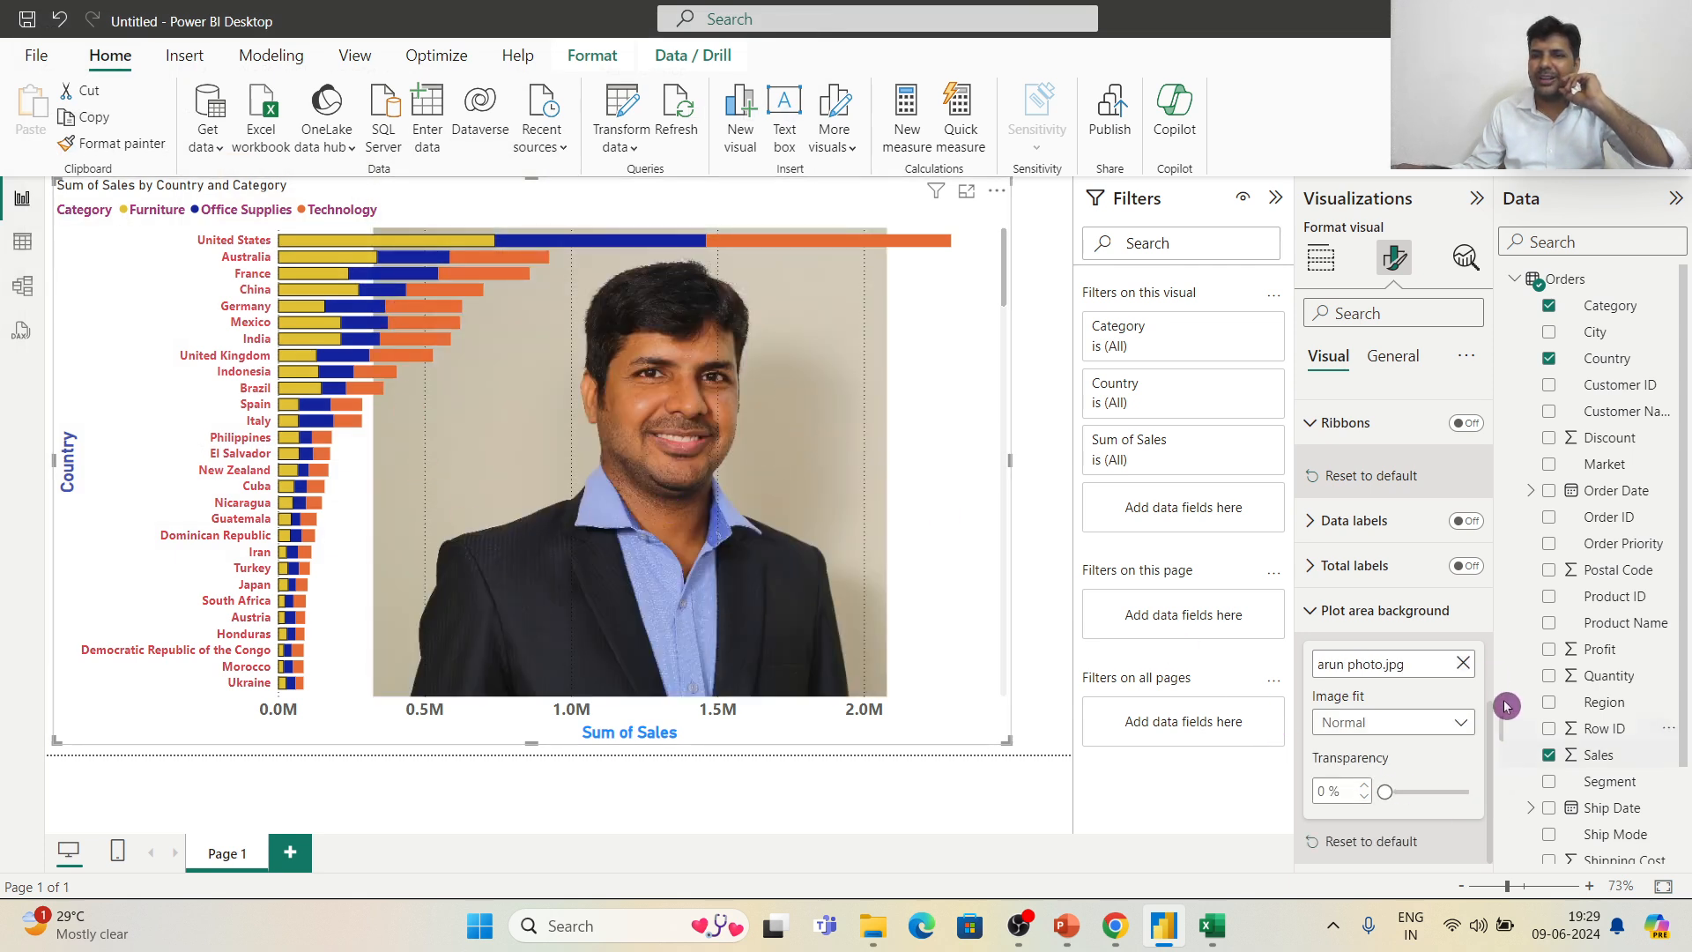
left_click(1463, 665)
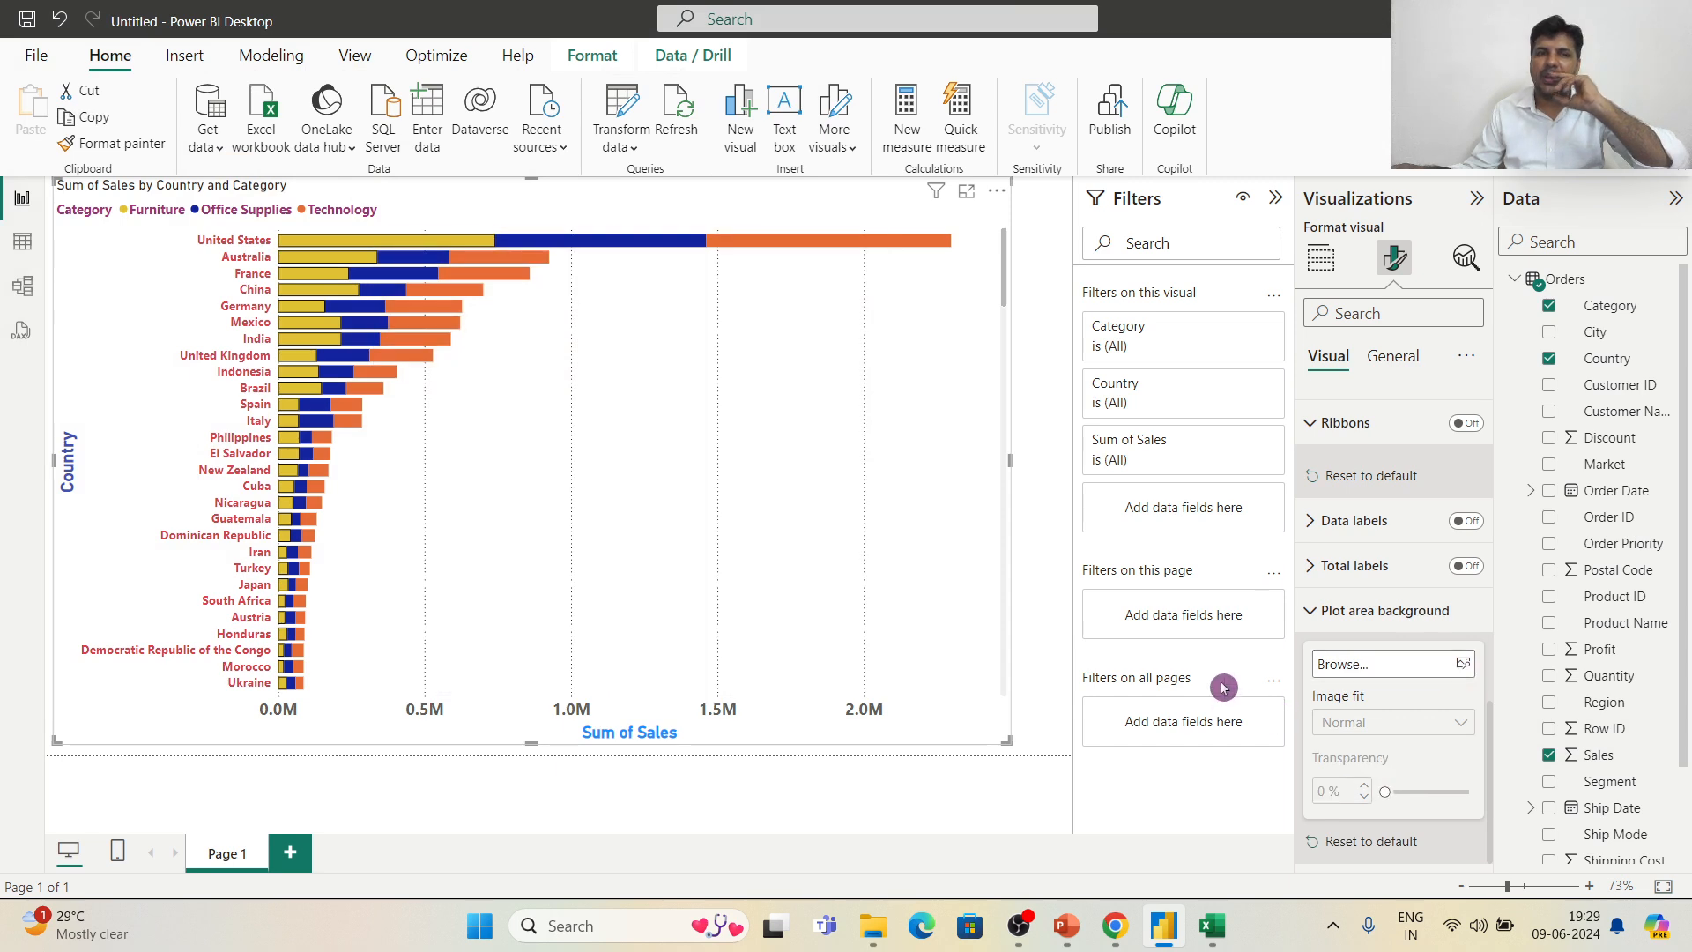
left_click(1313, 620)
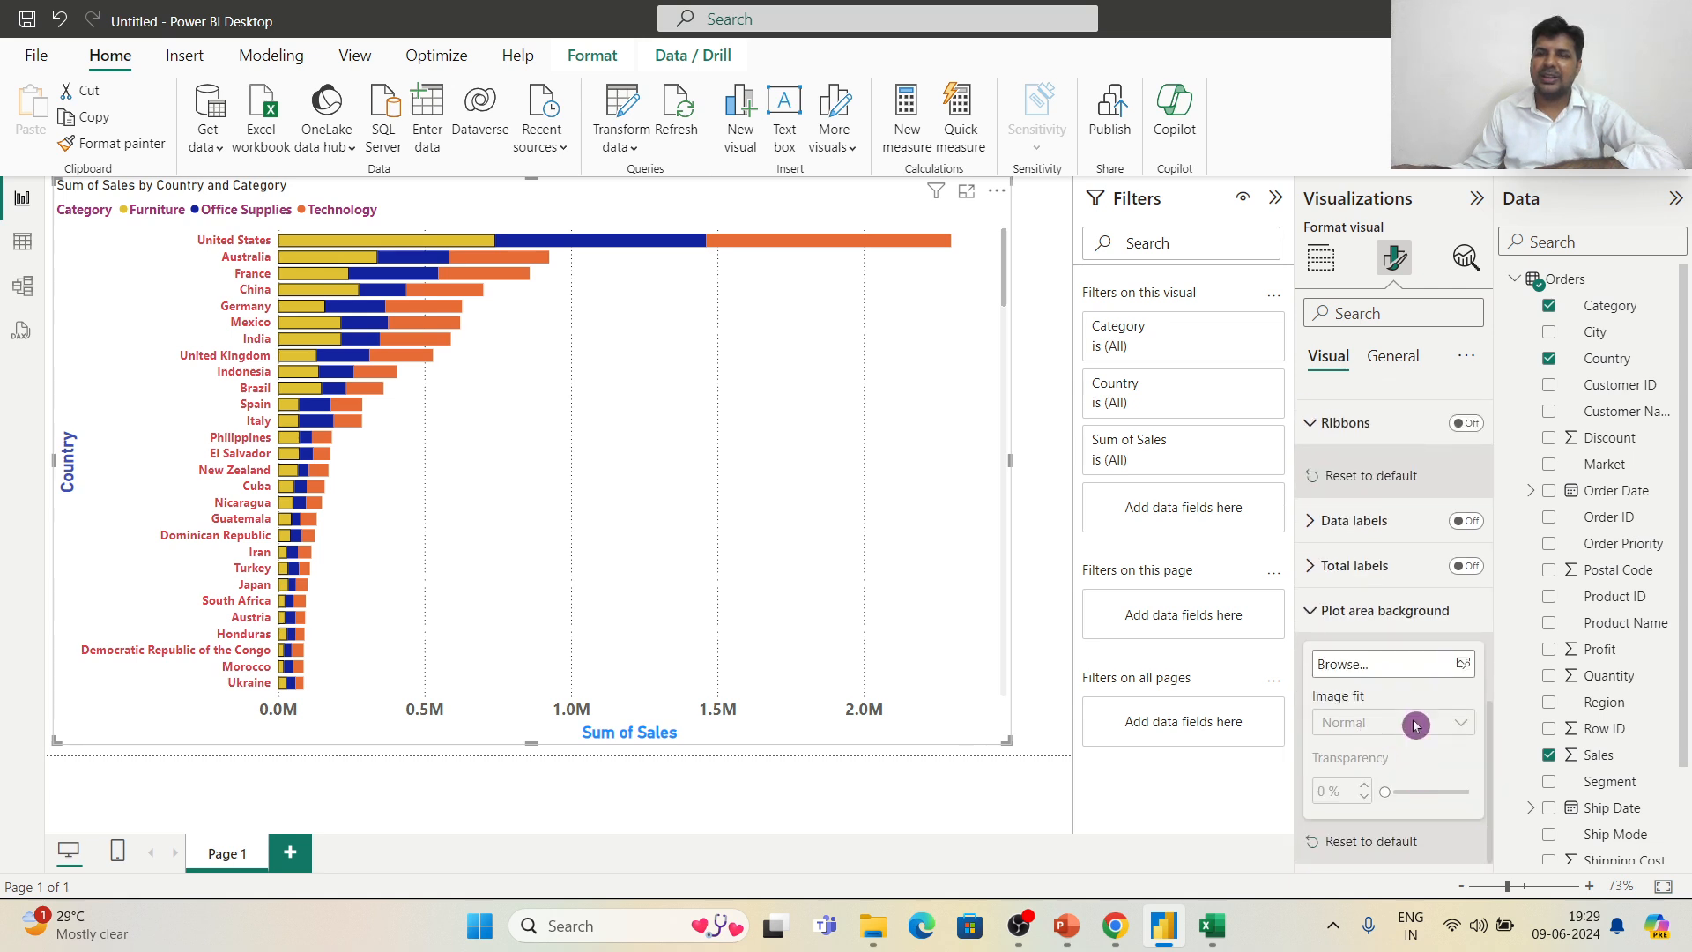
left_click(1309, 614)
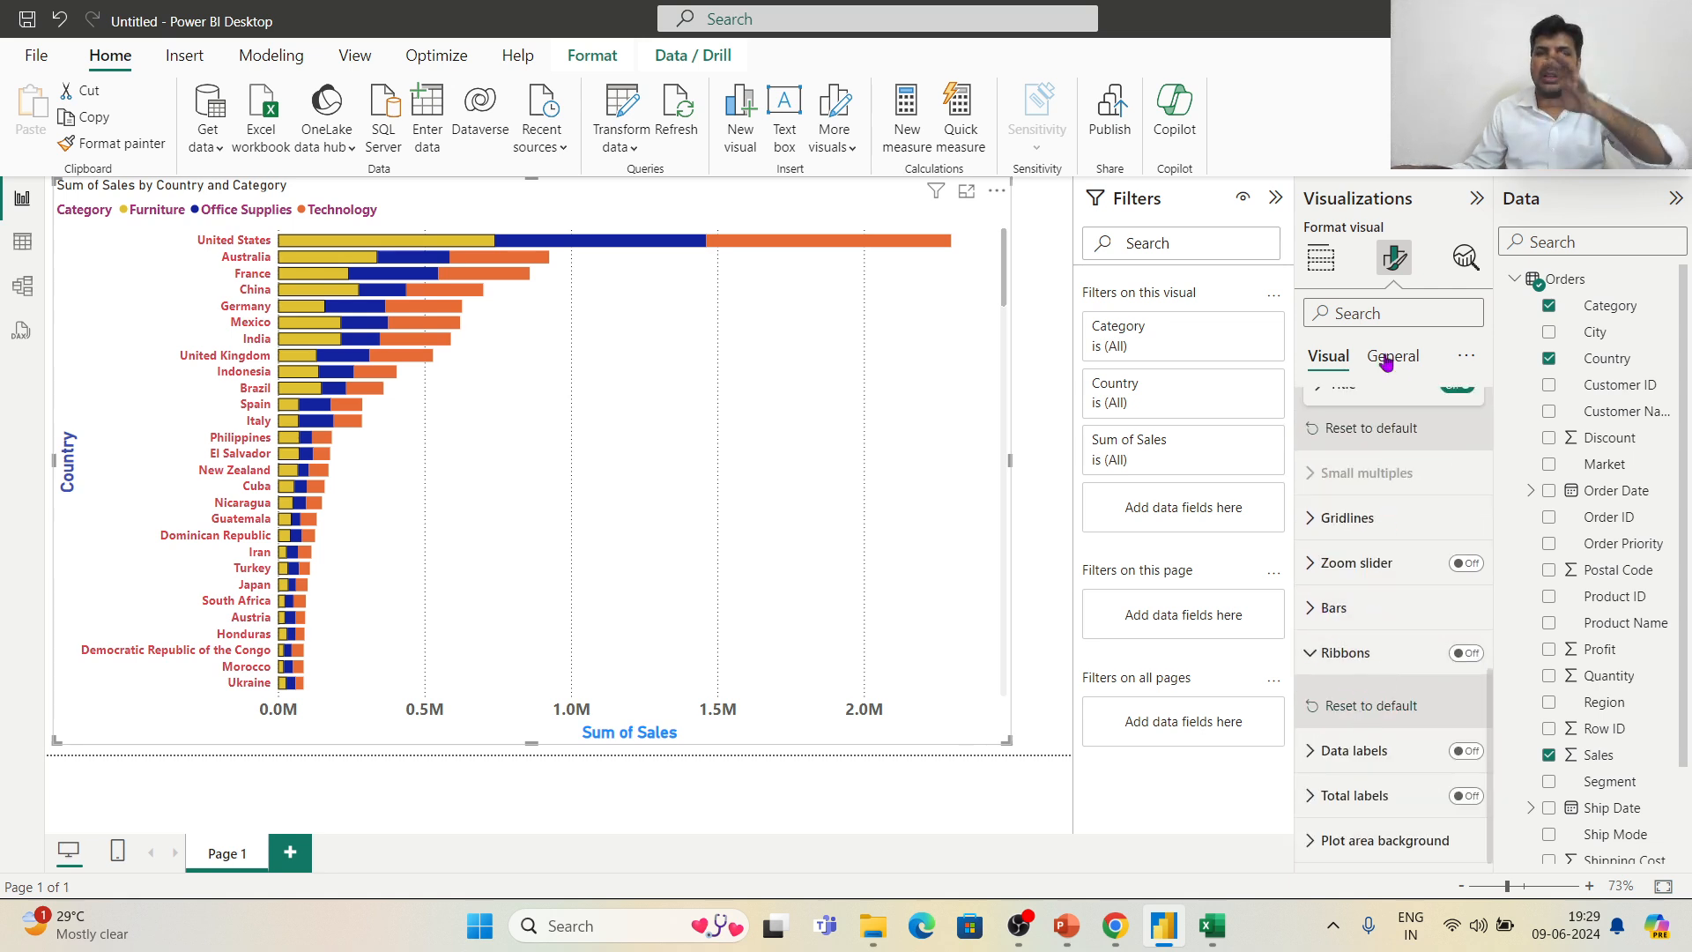
Step: Try filtering the chart's Category to Furniture, Office Supplies and Technology one at a time, and clear each selection again
scroll(1401, 782, "up", 5)
left_click(1320, 257)
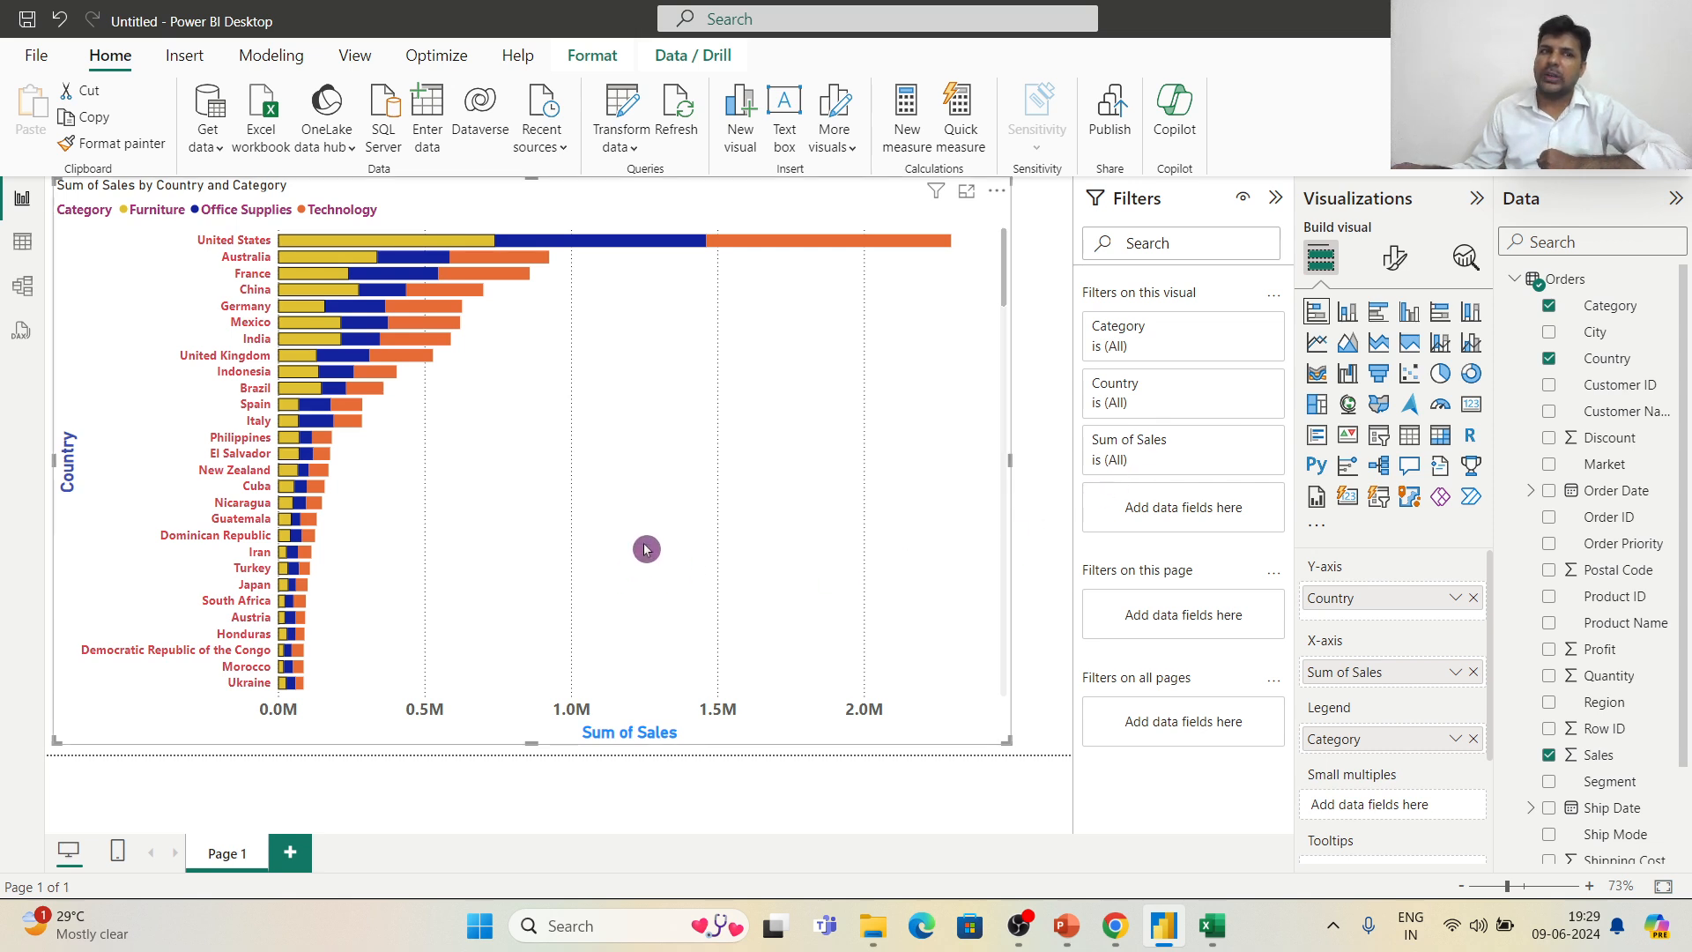
left_click(1214, 333)
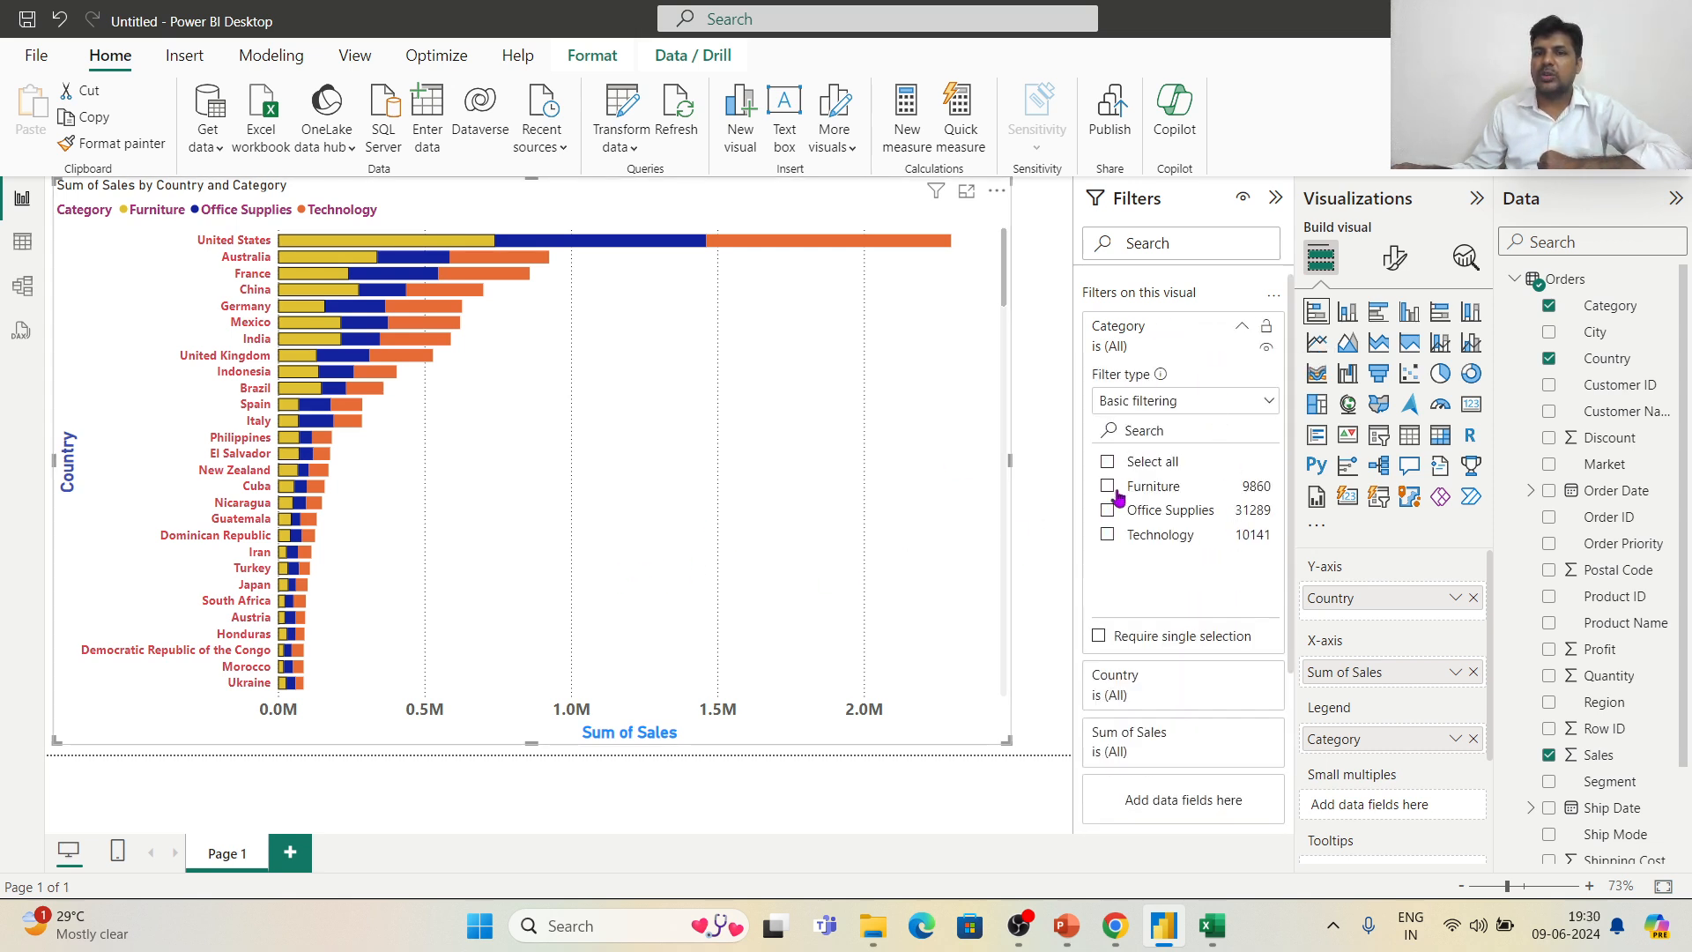
left_click(1108, 487)
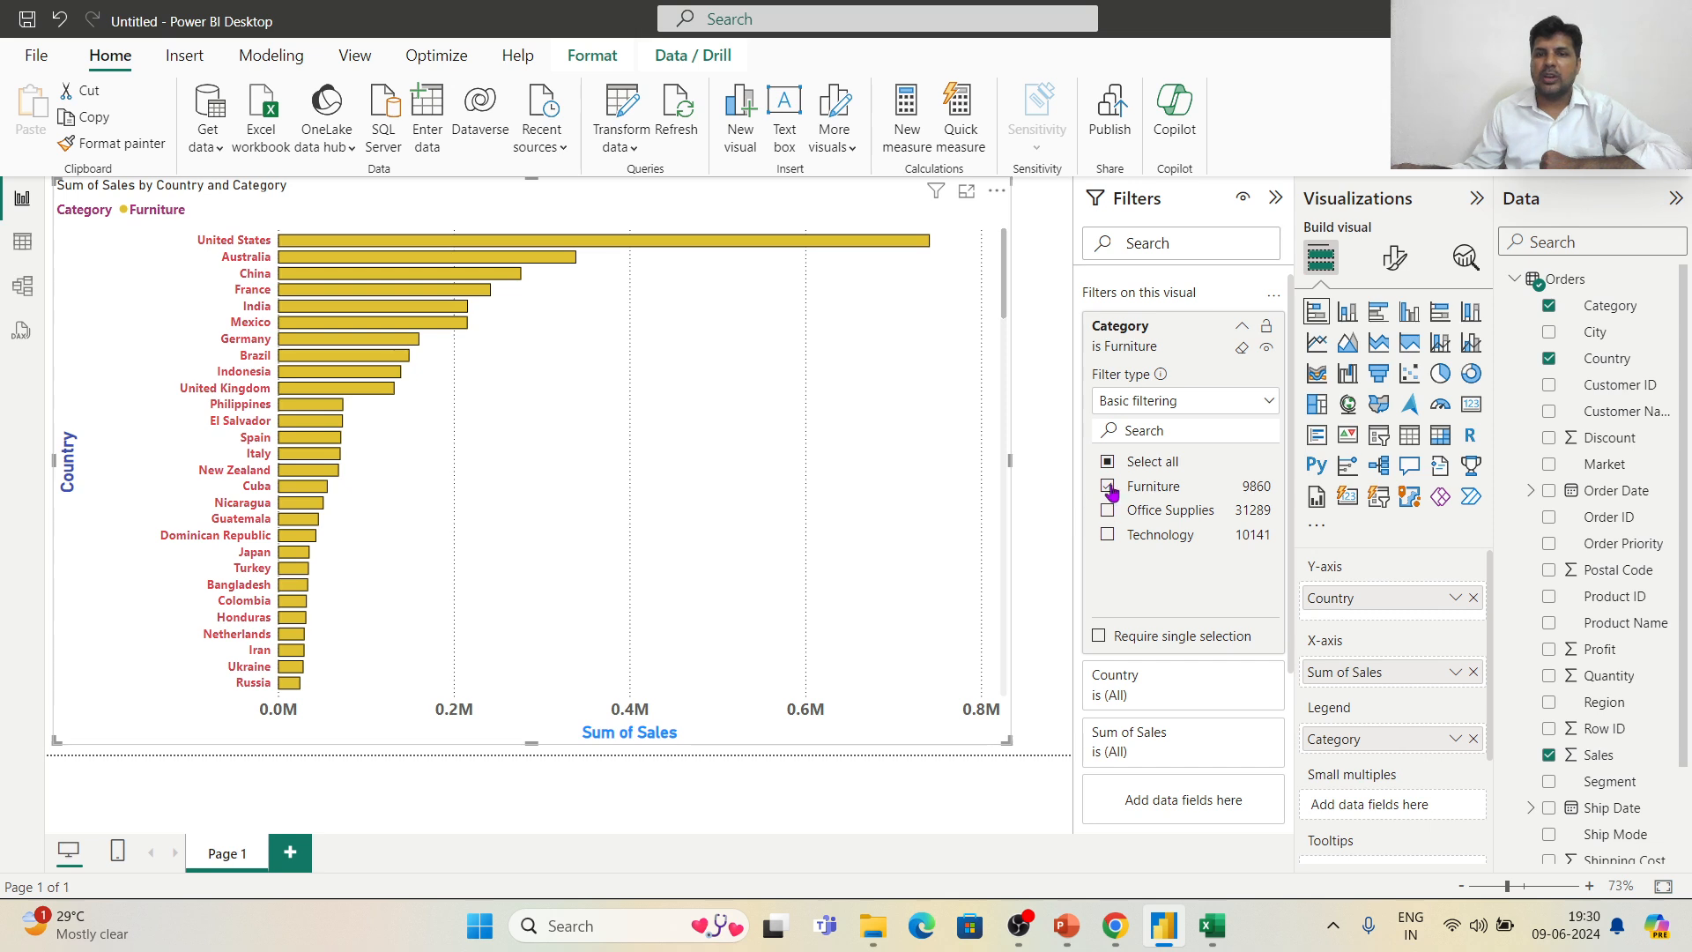
left_click(1108, 488)
left_click(1109, 511)
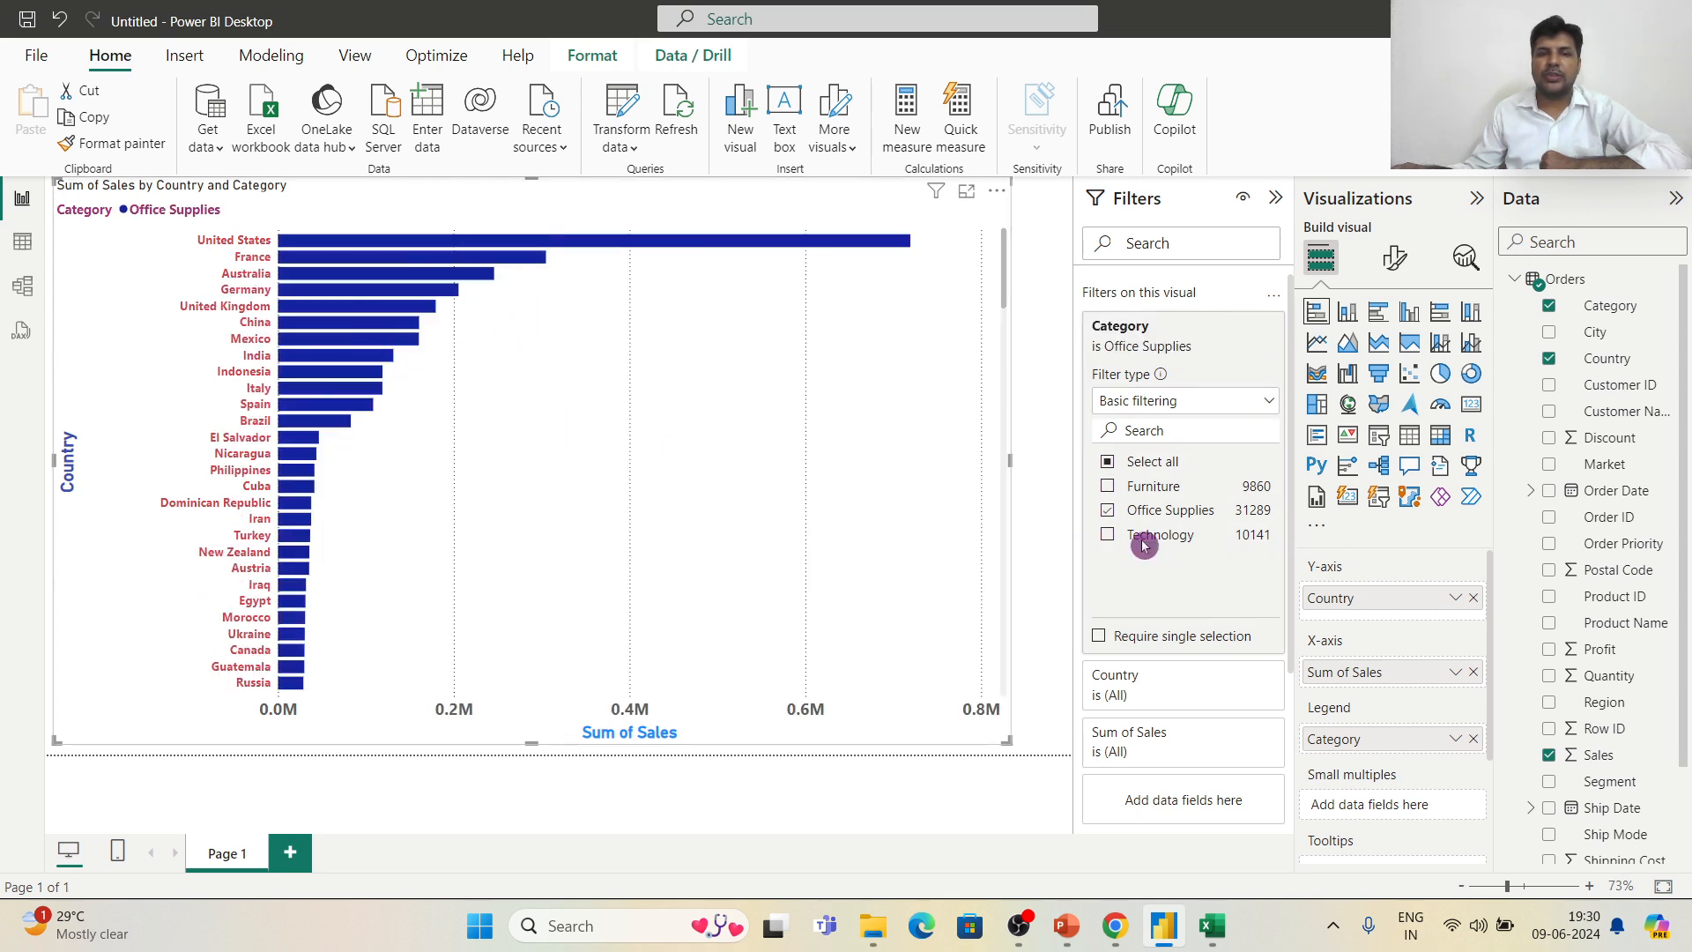
left_click(1109, 511)
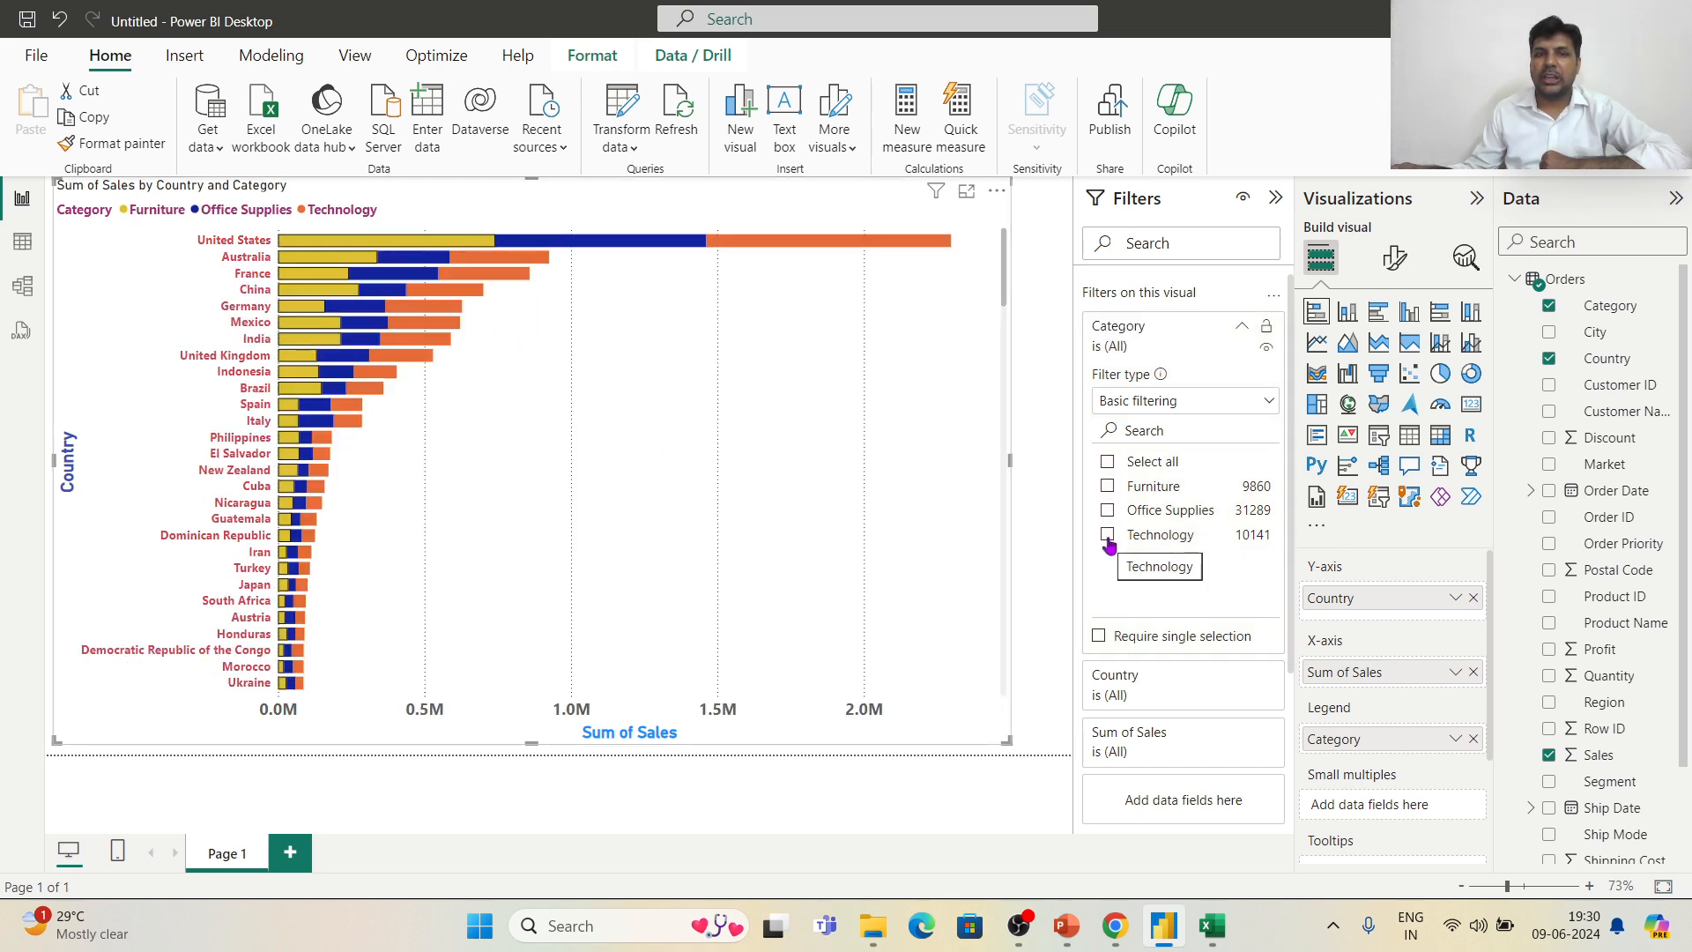
left_click(1108, 537)
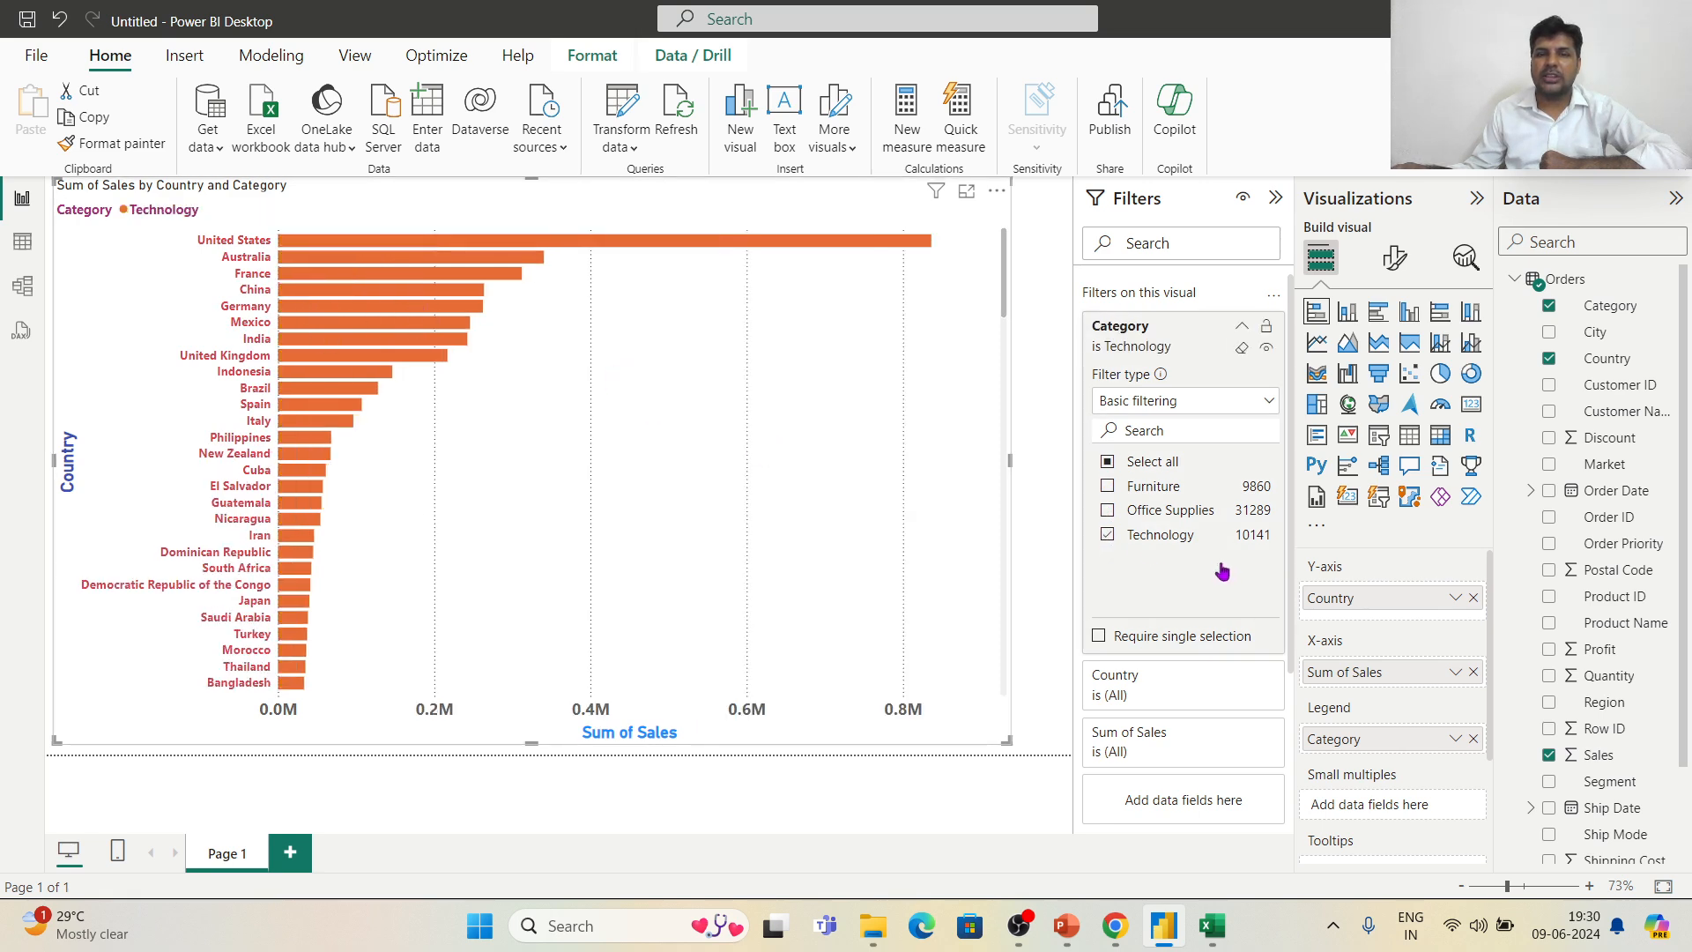
left_click(1107, 536)
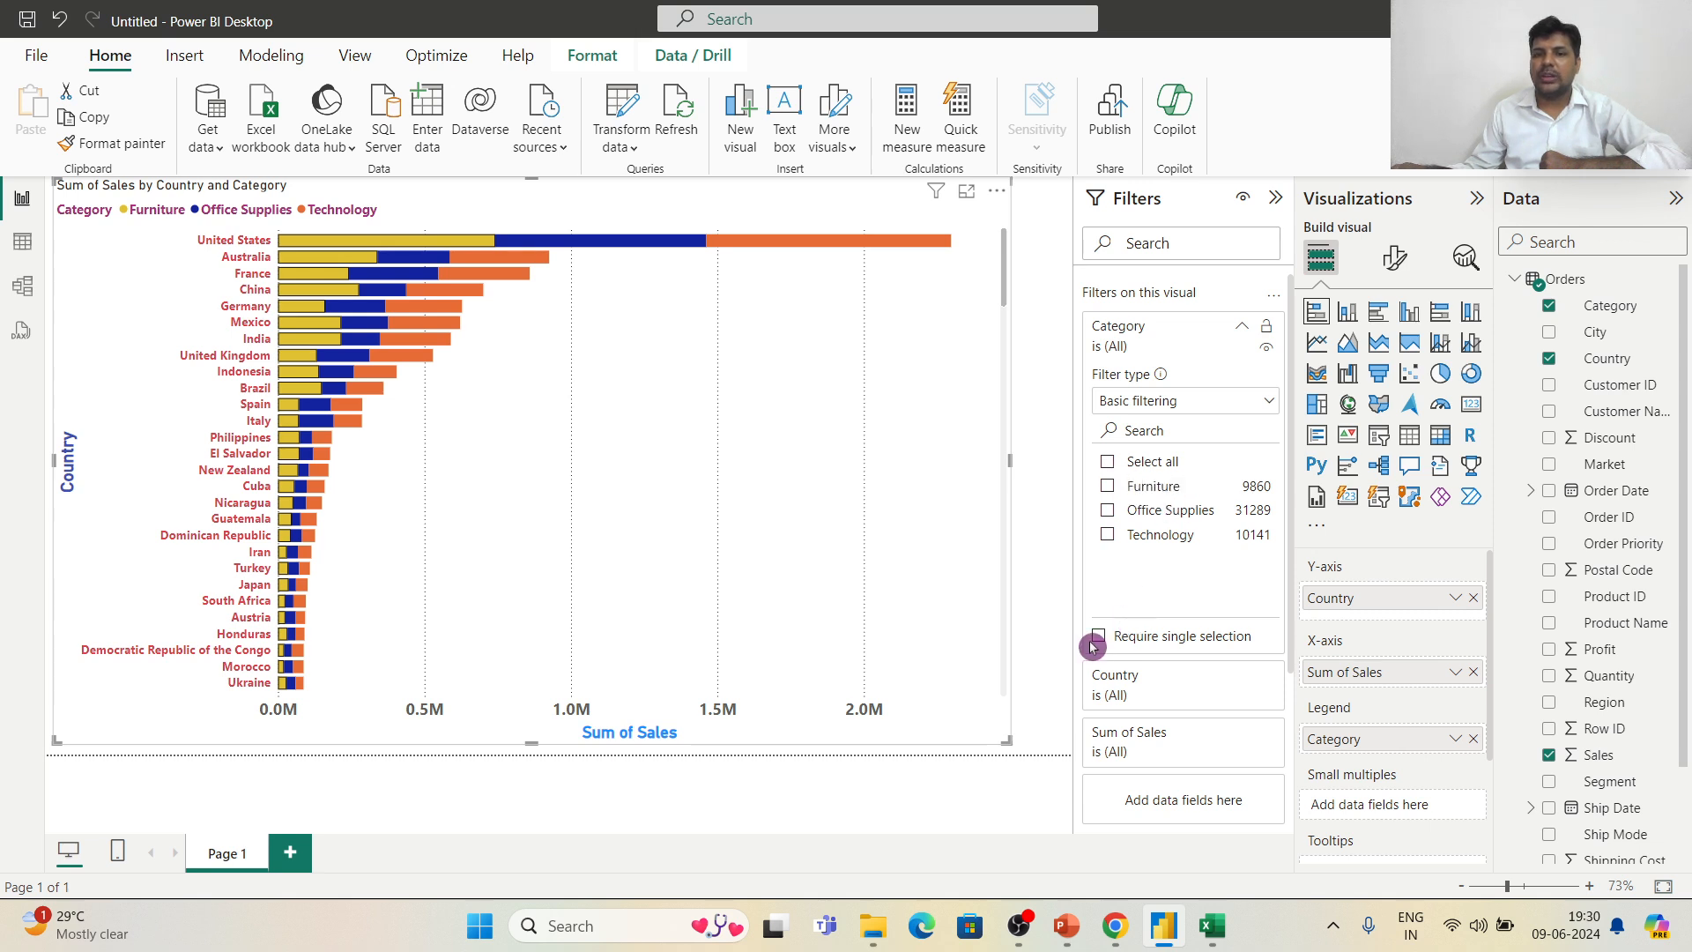
left_click(1245, 327)
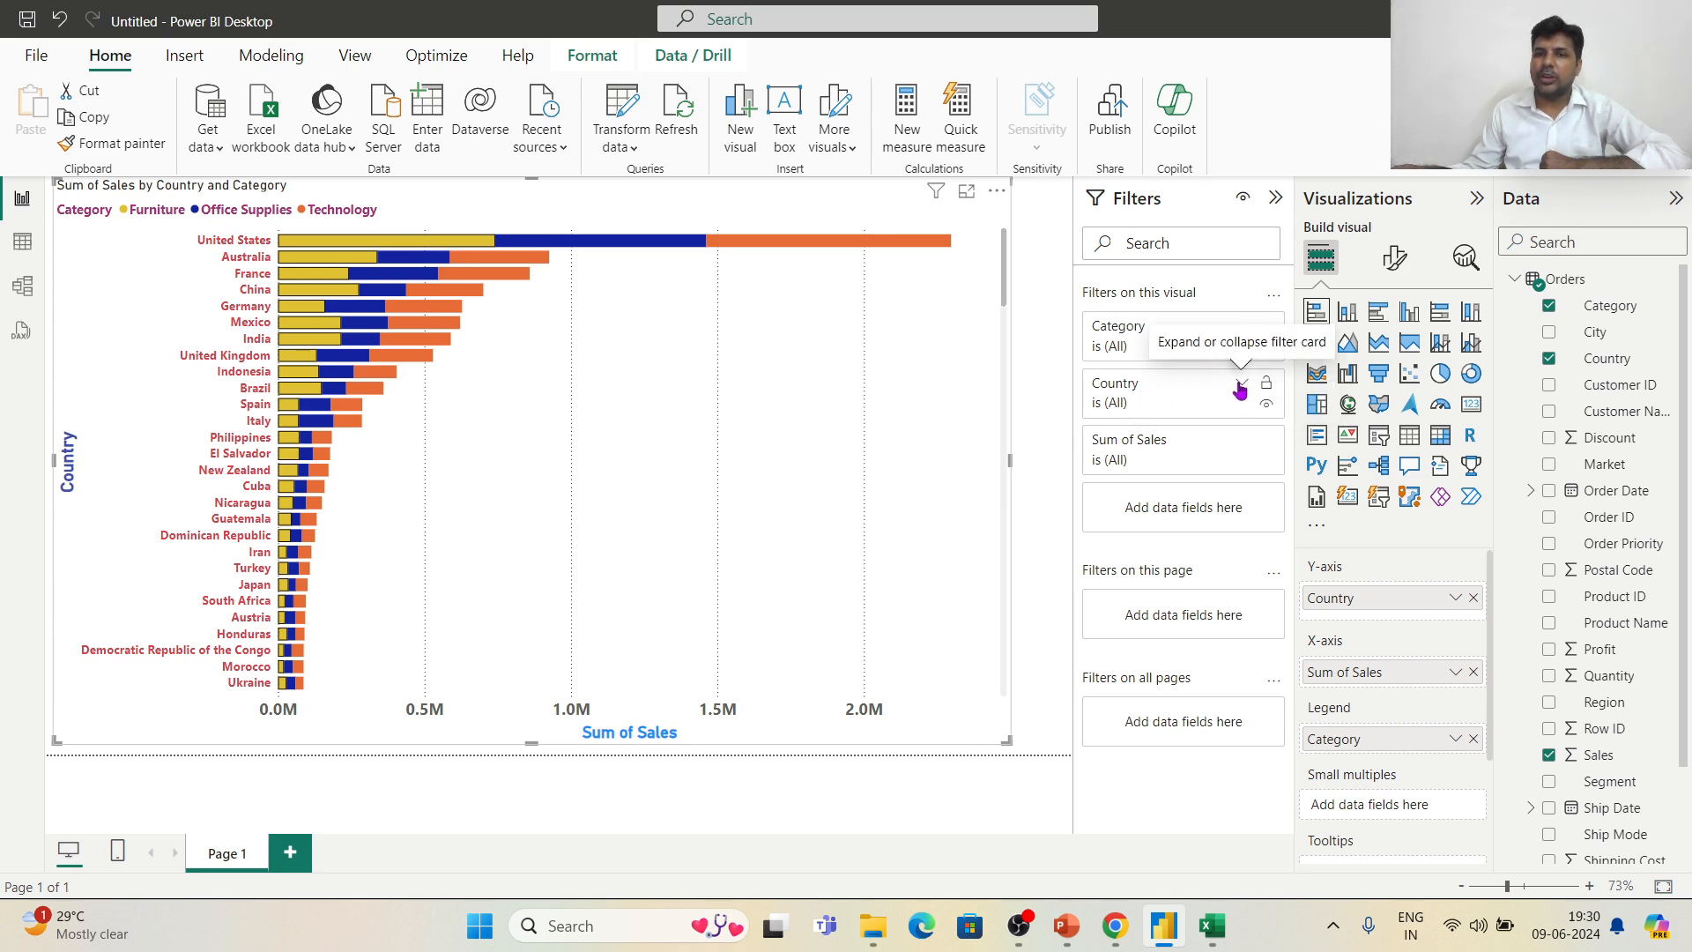
Step: Examine the filter types available for the chart's Country and Category filters
left_click(1242, 385)
left_click(1269, 458)
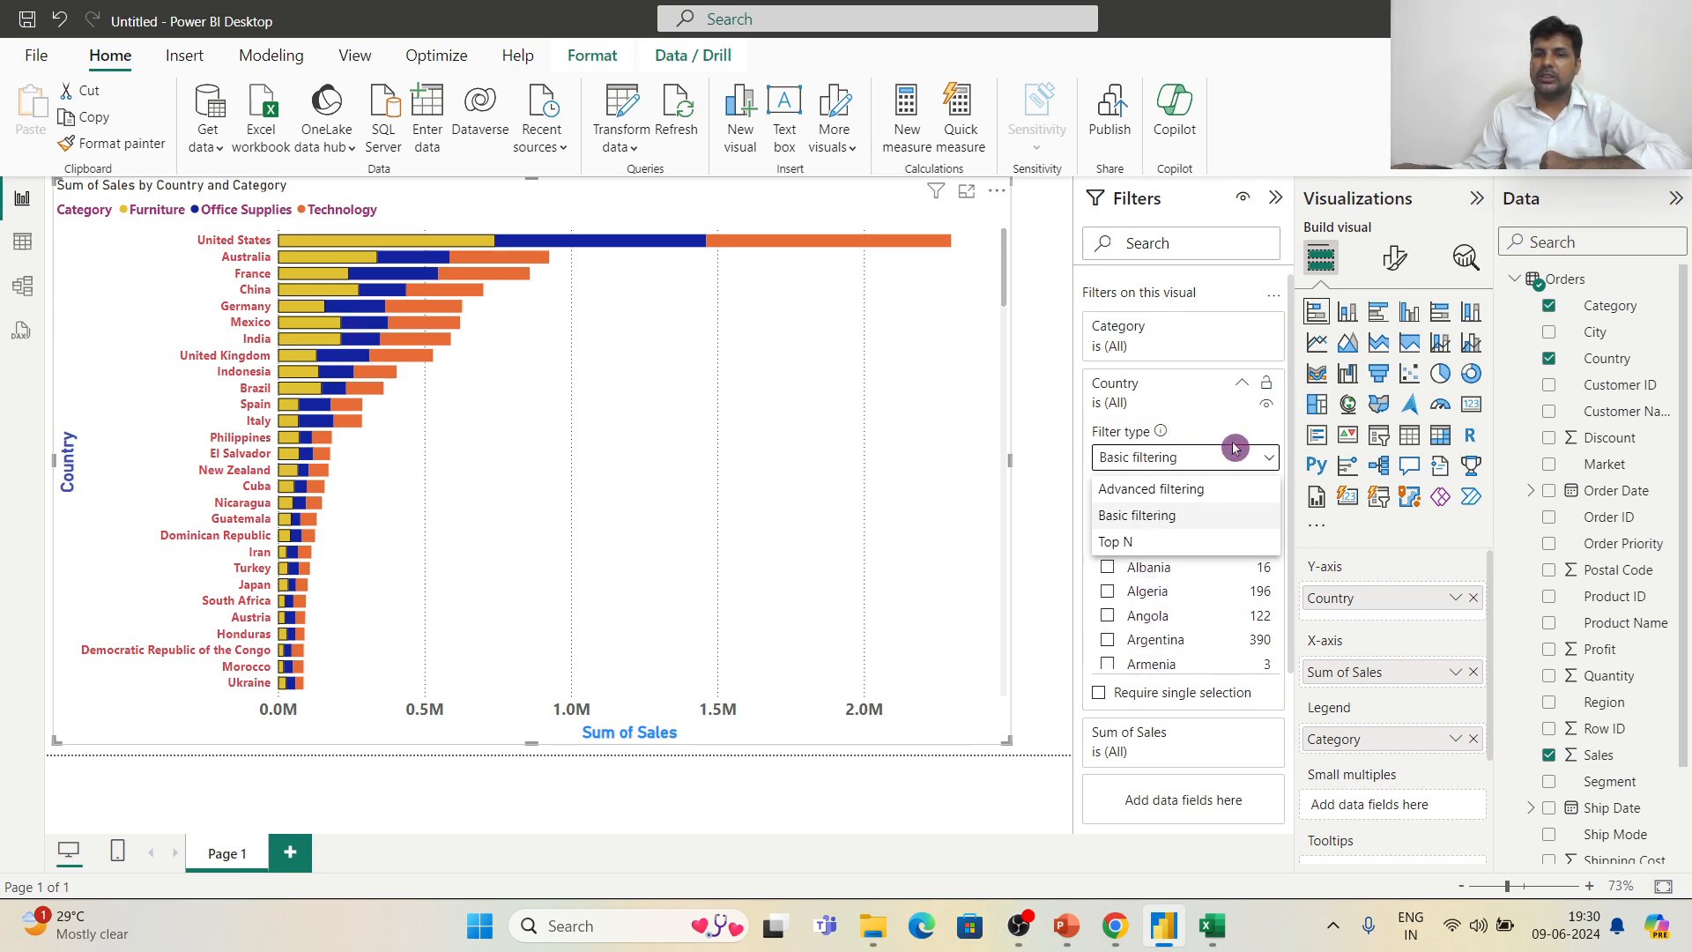
left_click(1269, 456)
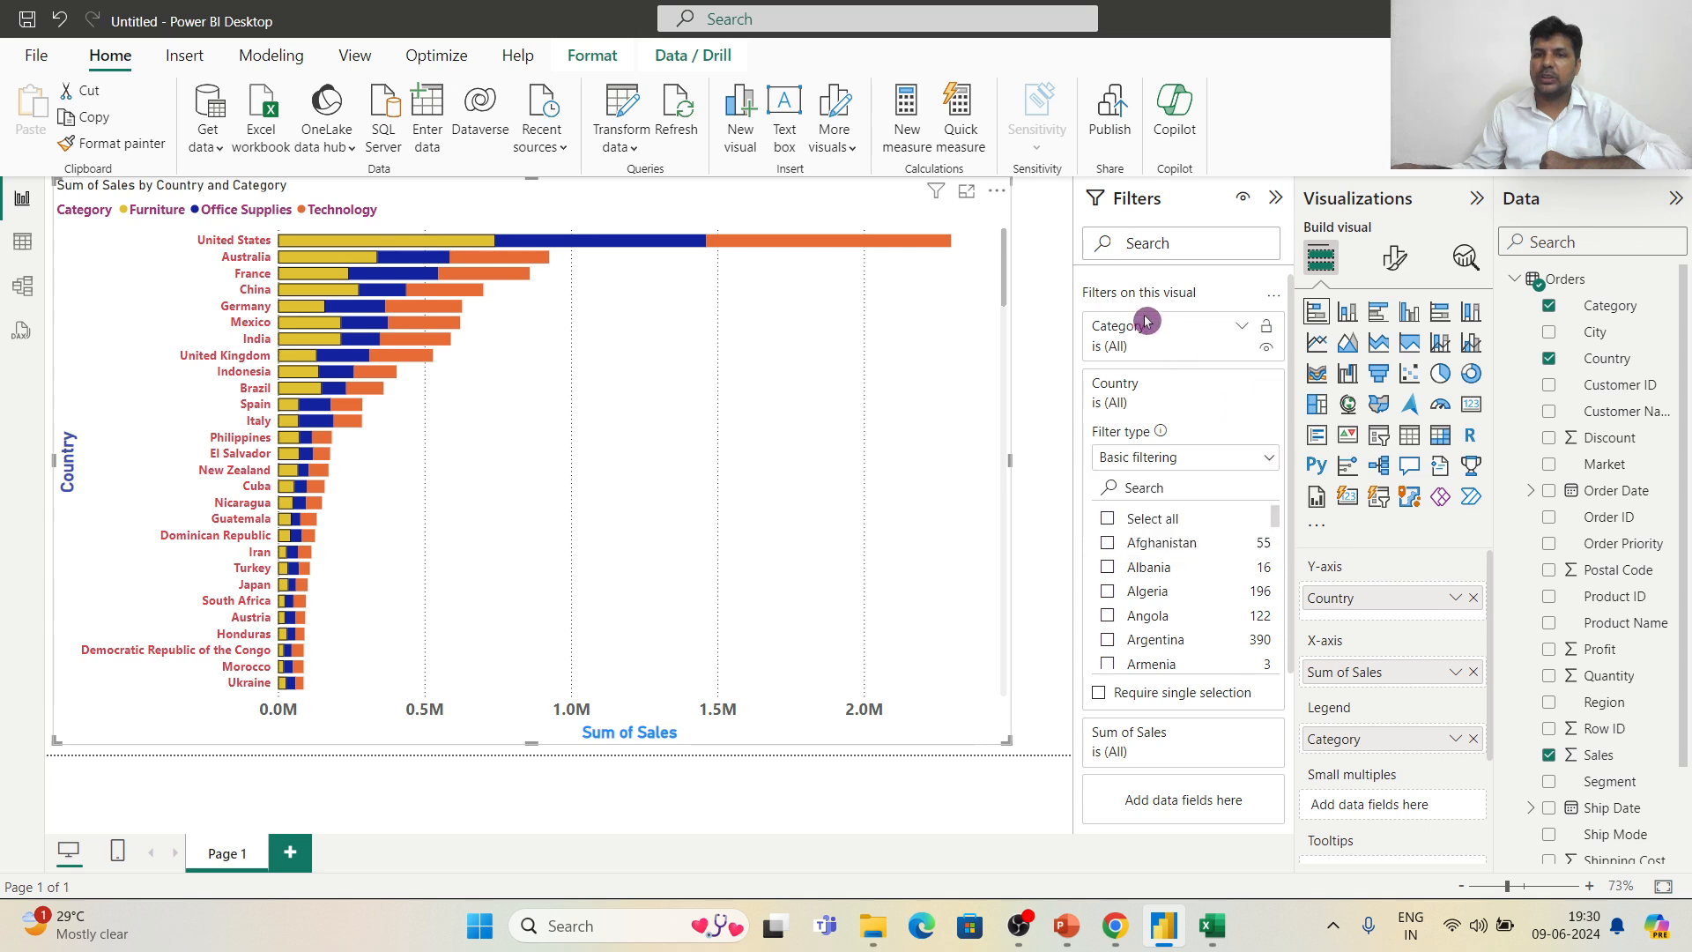
left_click(1243, 327)
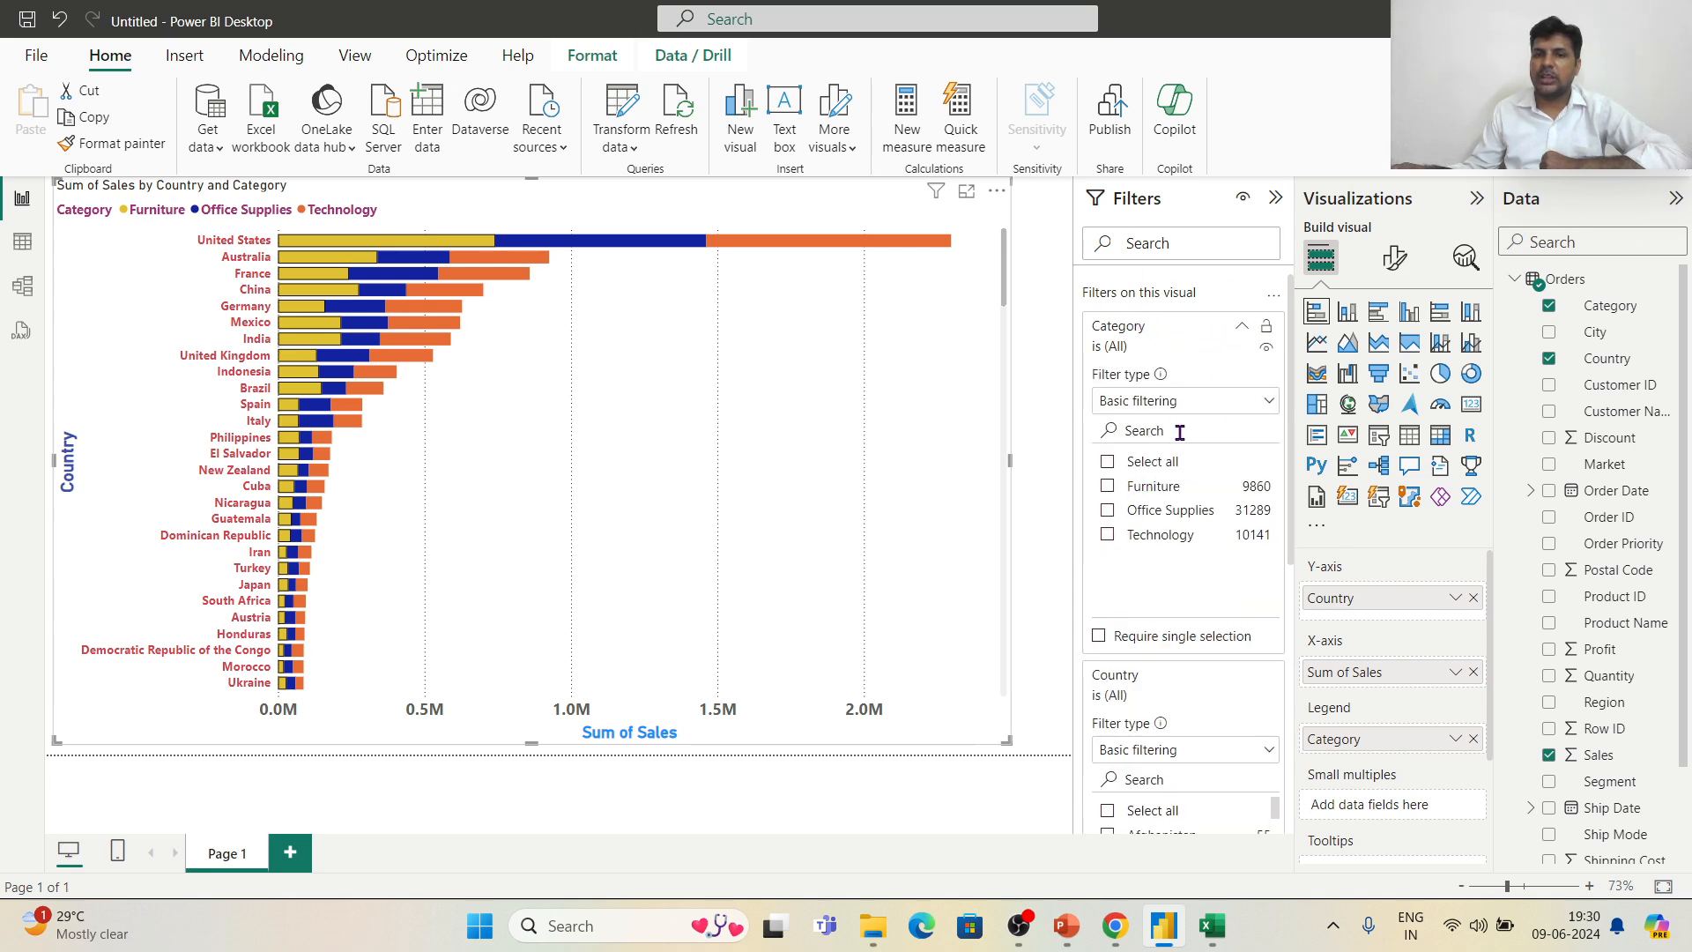
left_click(1263, 404)
left_click(1262, 405)
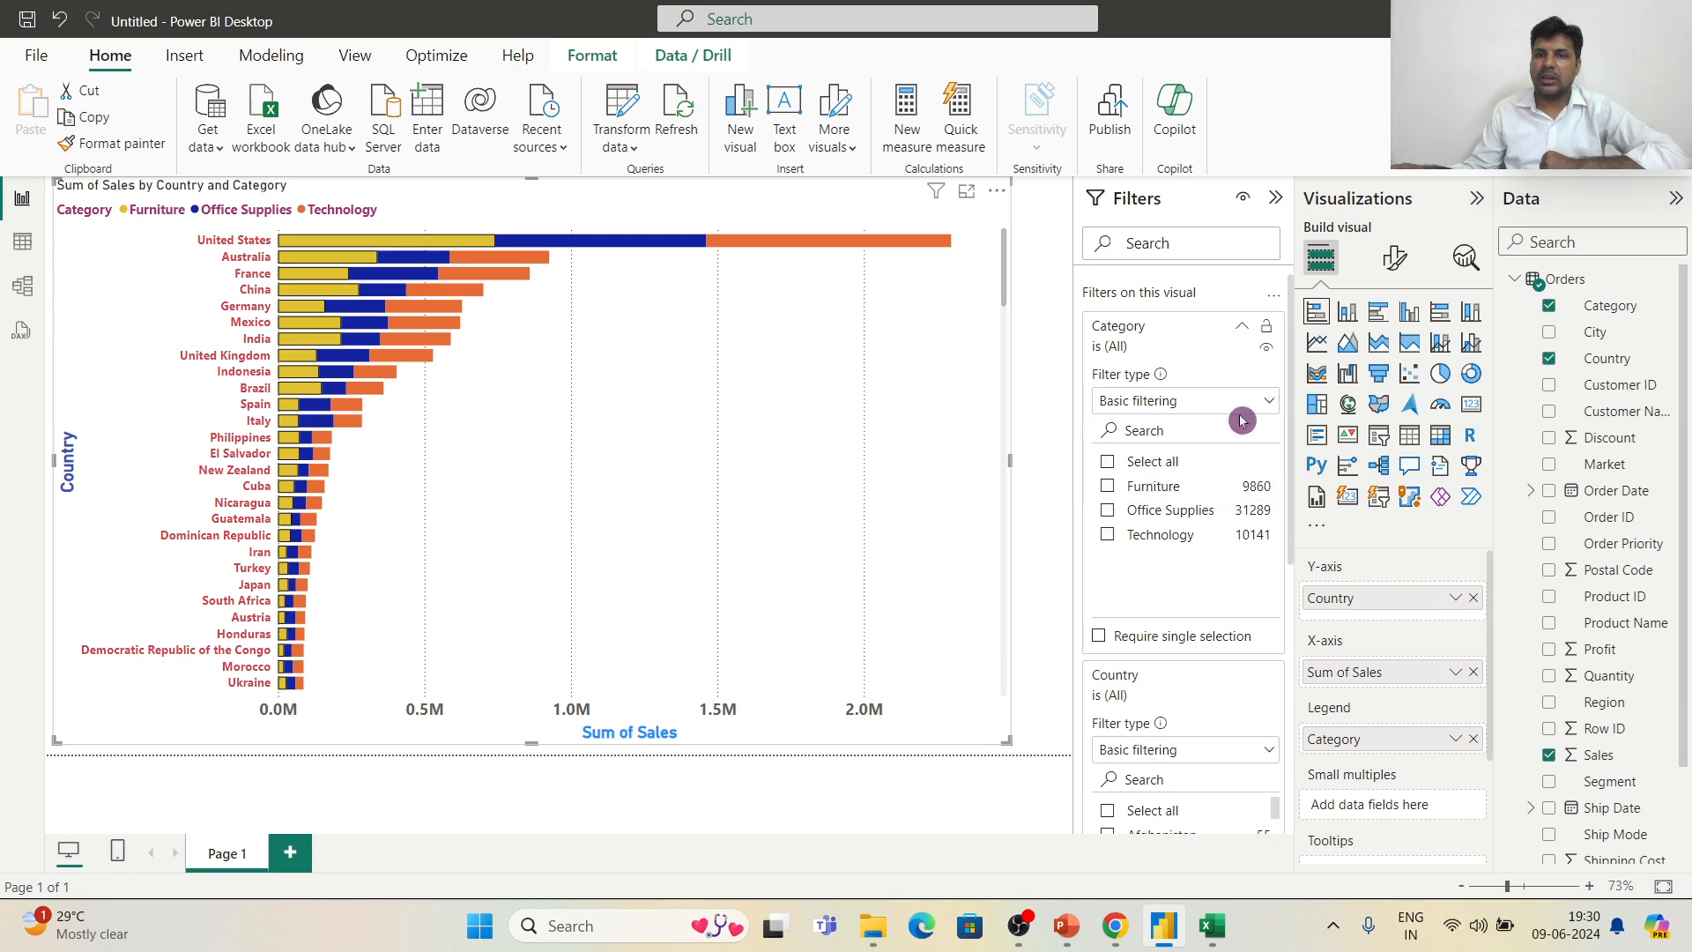
left_click(1244, 329)
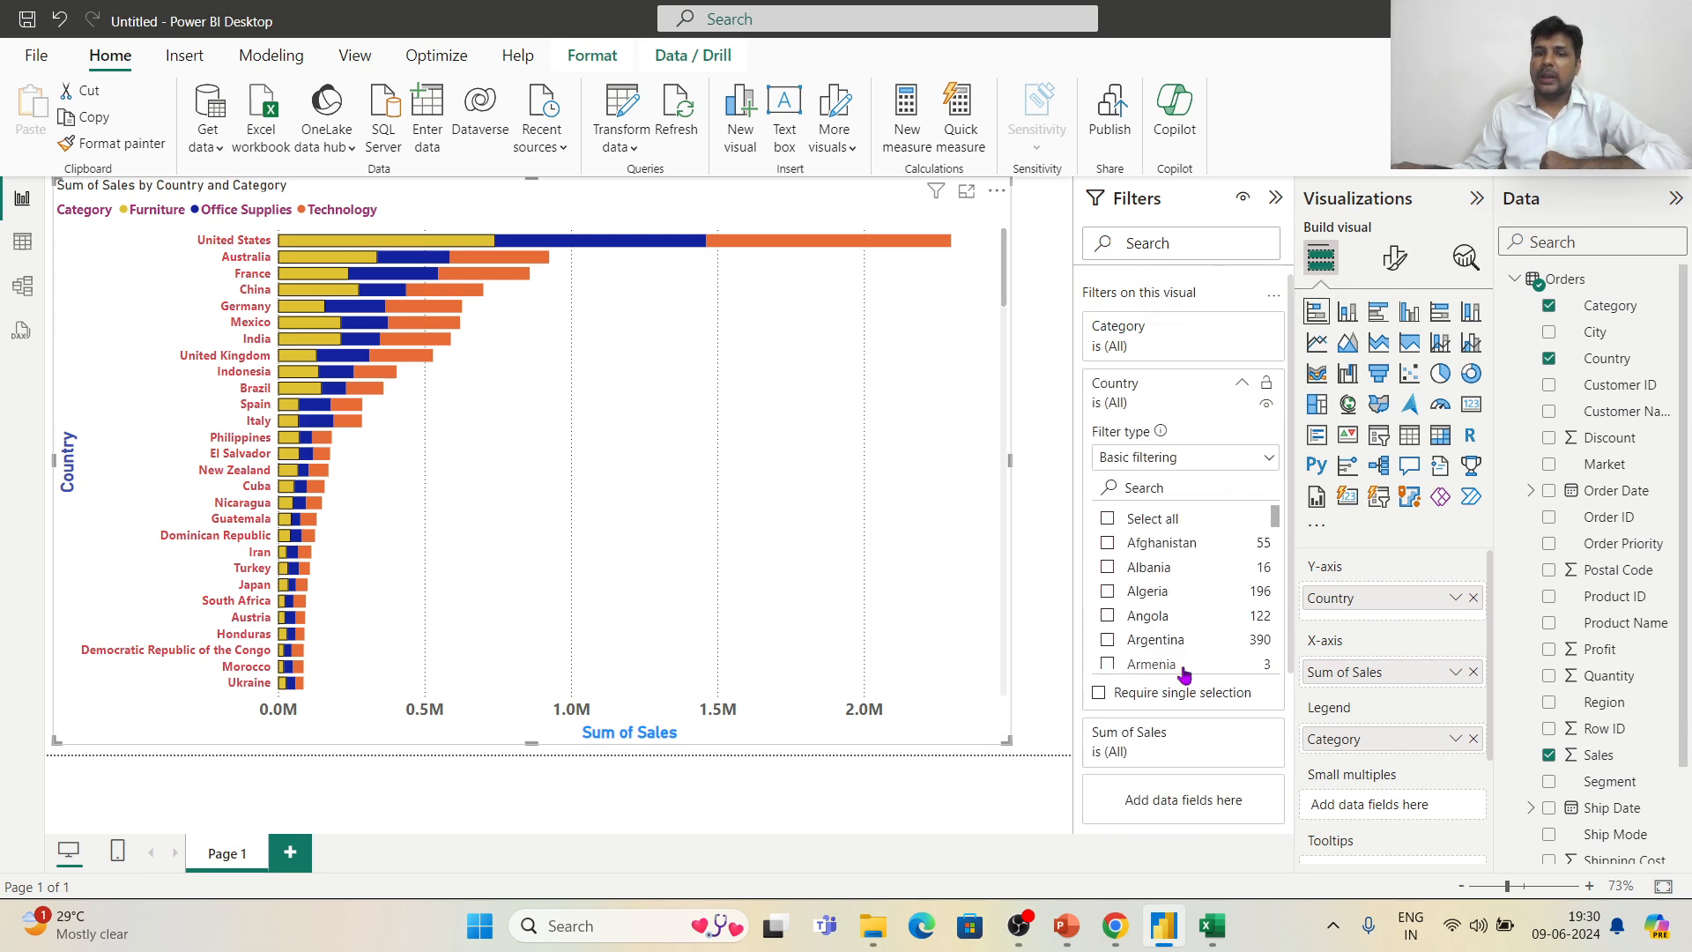
Step: Try filtering the chart to Sum of Sales values less than 1000000
left_click(1237, 736)
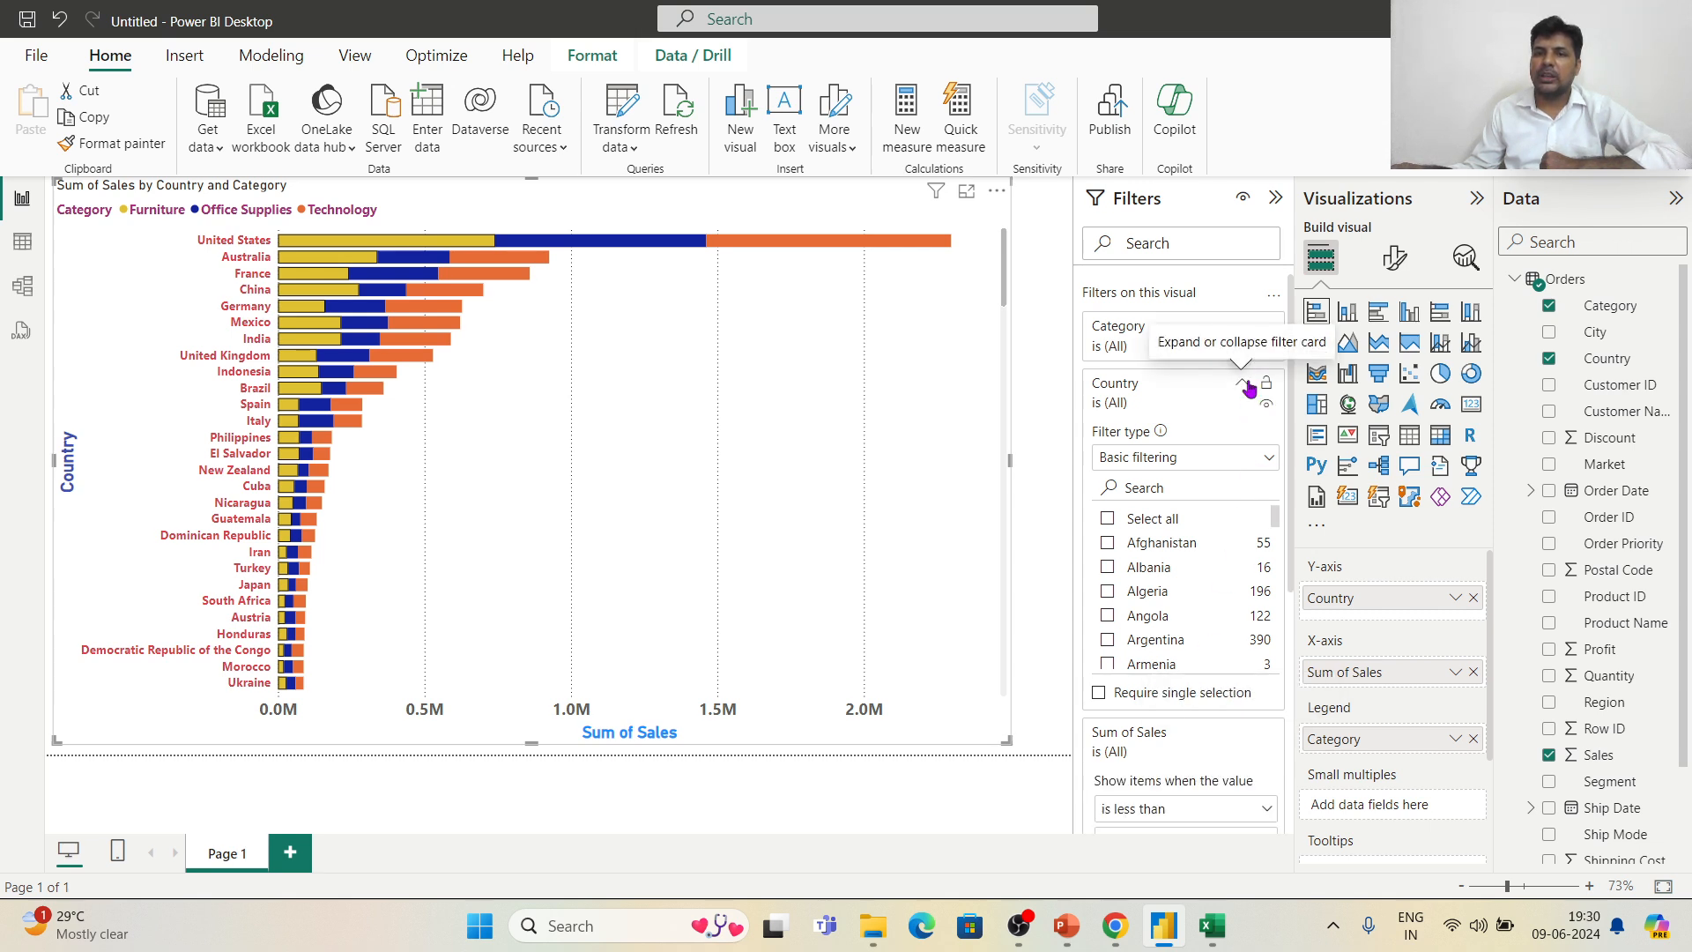
left_click(1243, 379)
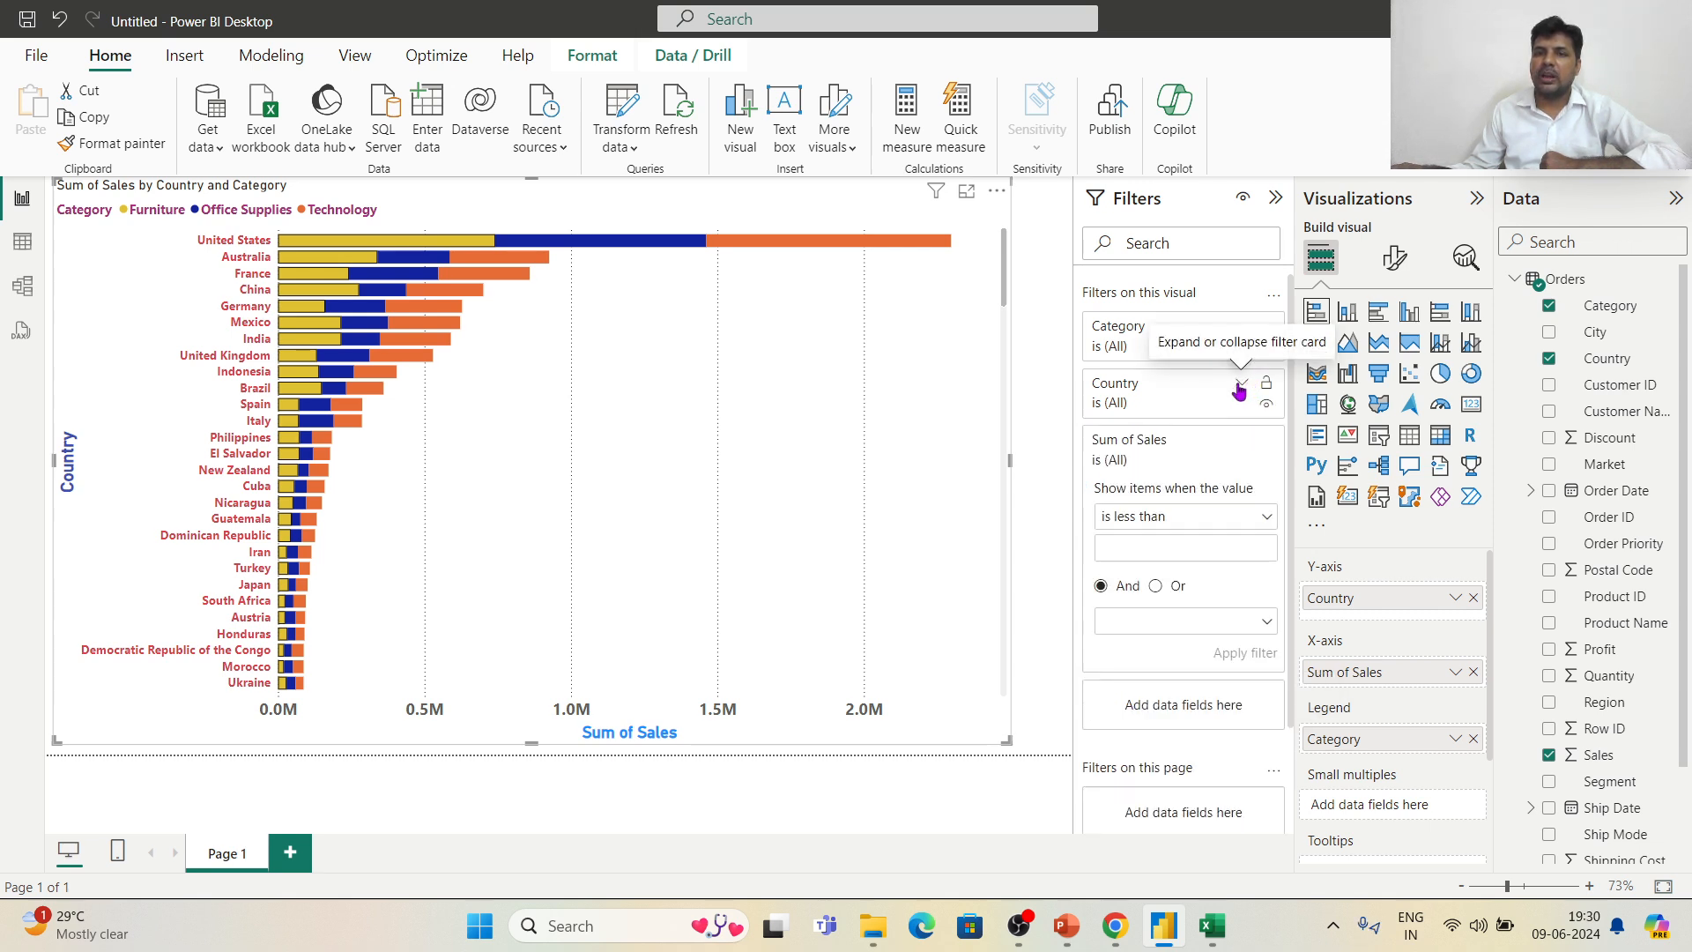
left_click(1268, 516)
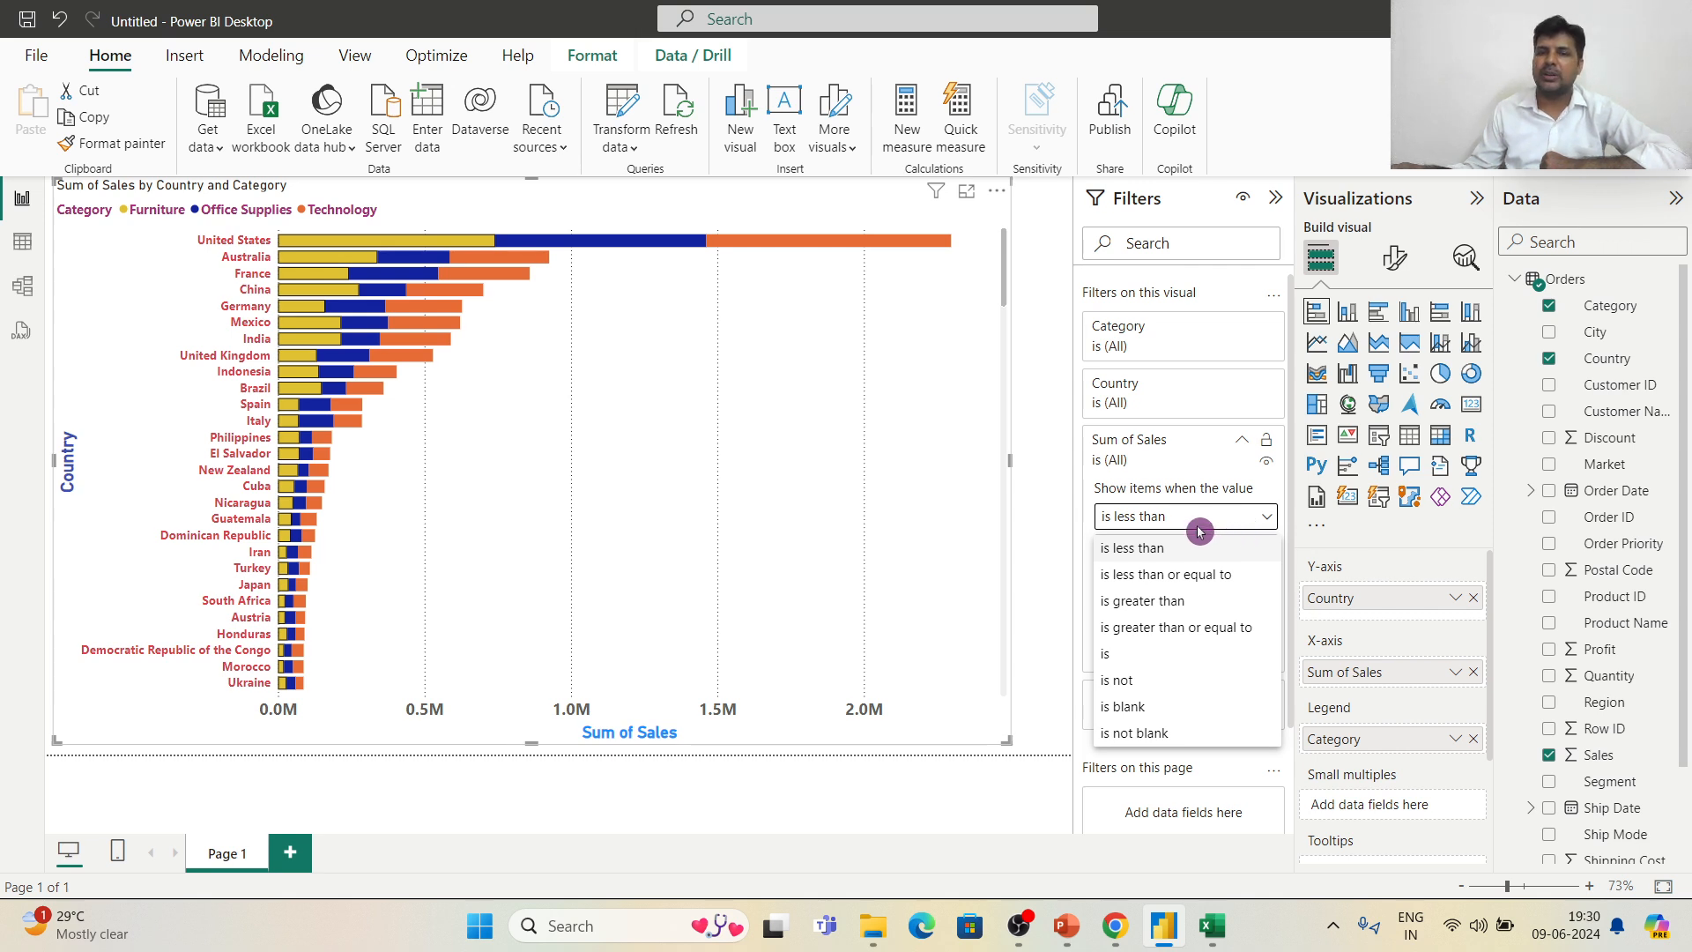
left_click(1241, 455)
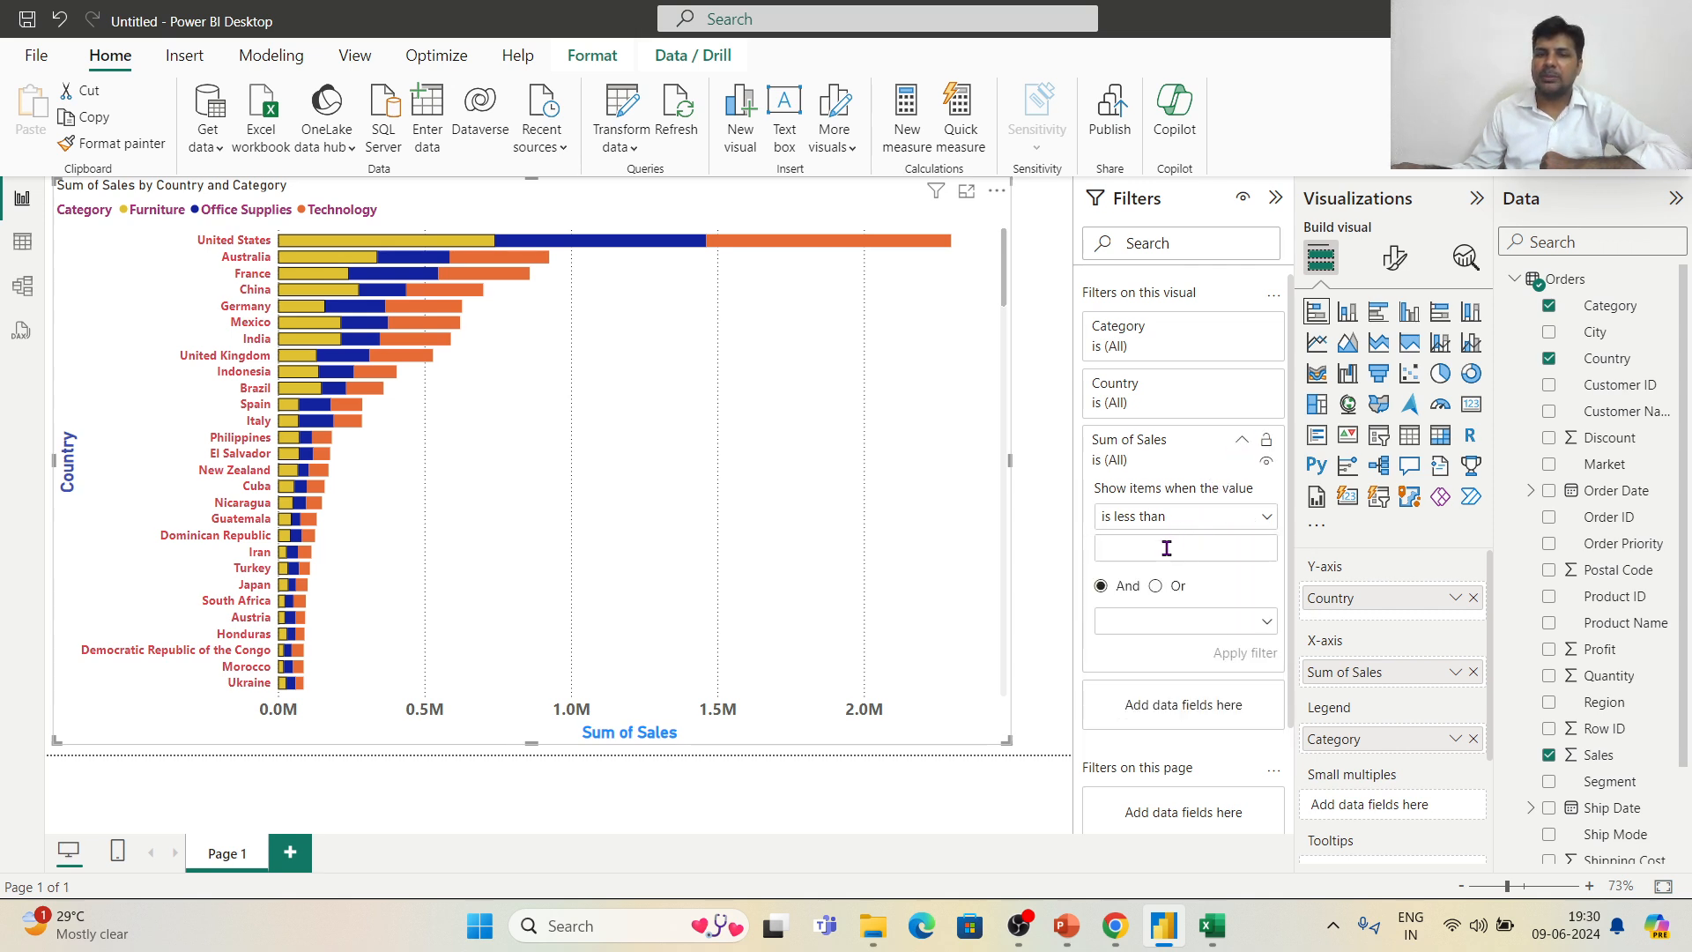
type("1000000")
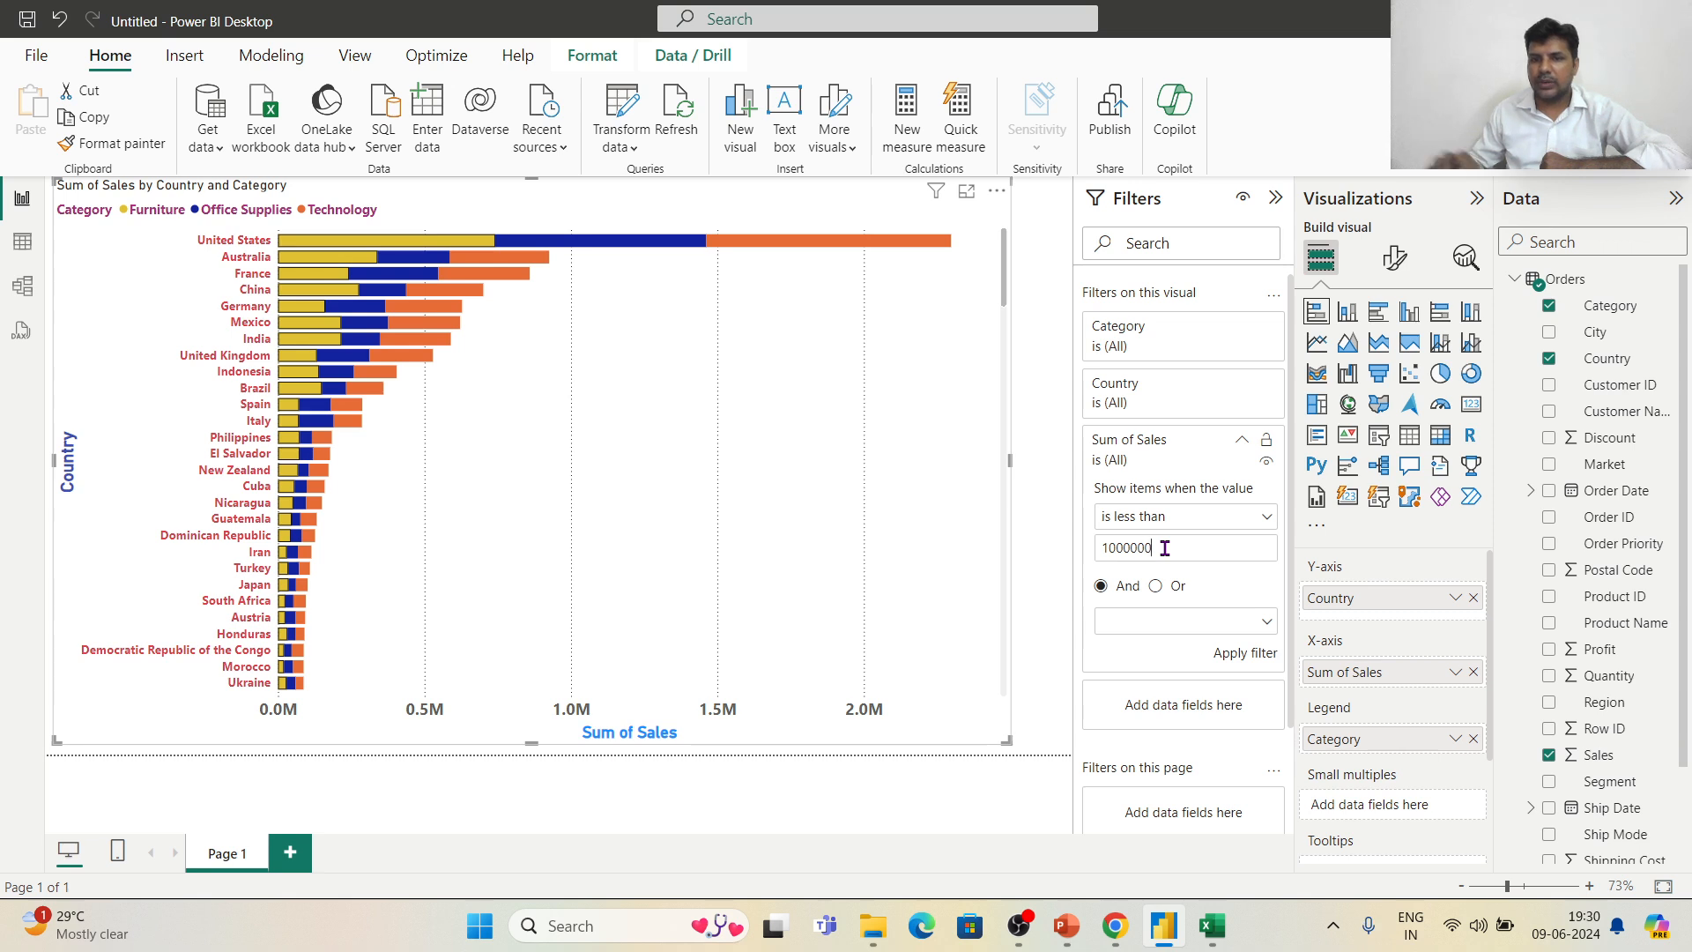
left_click(1239, 662)
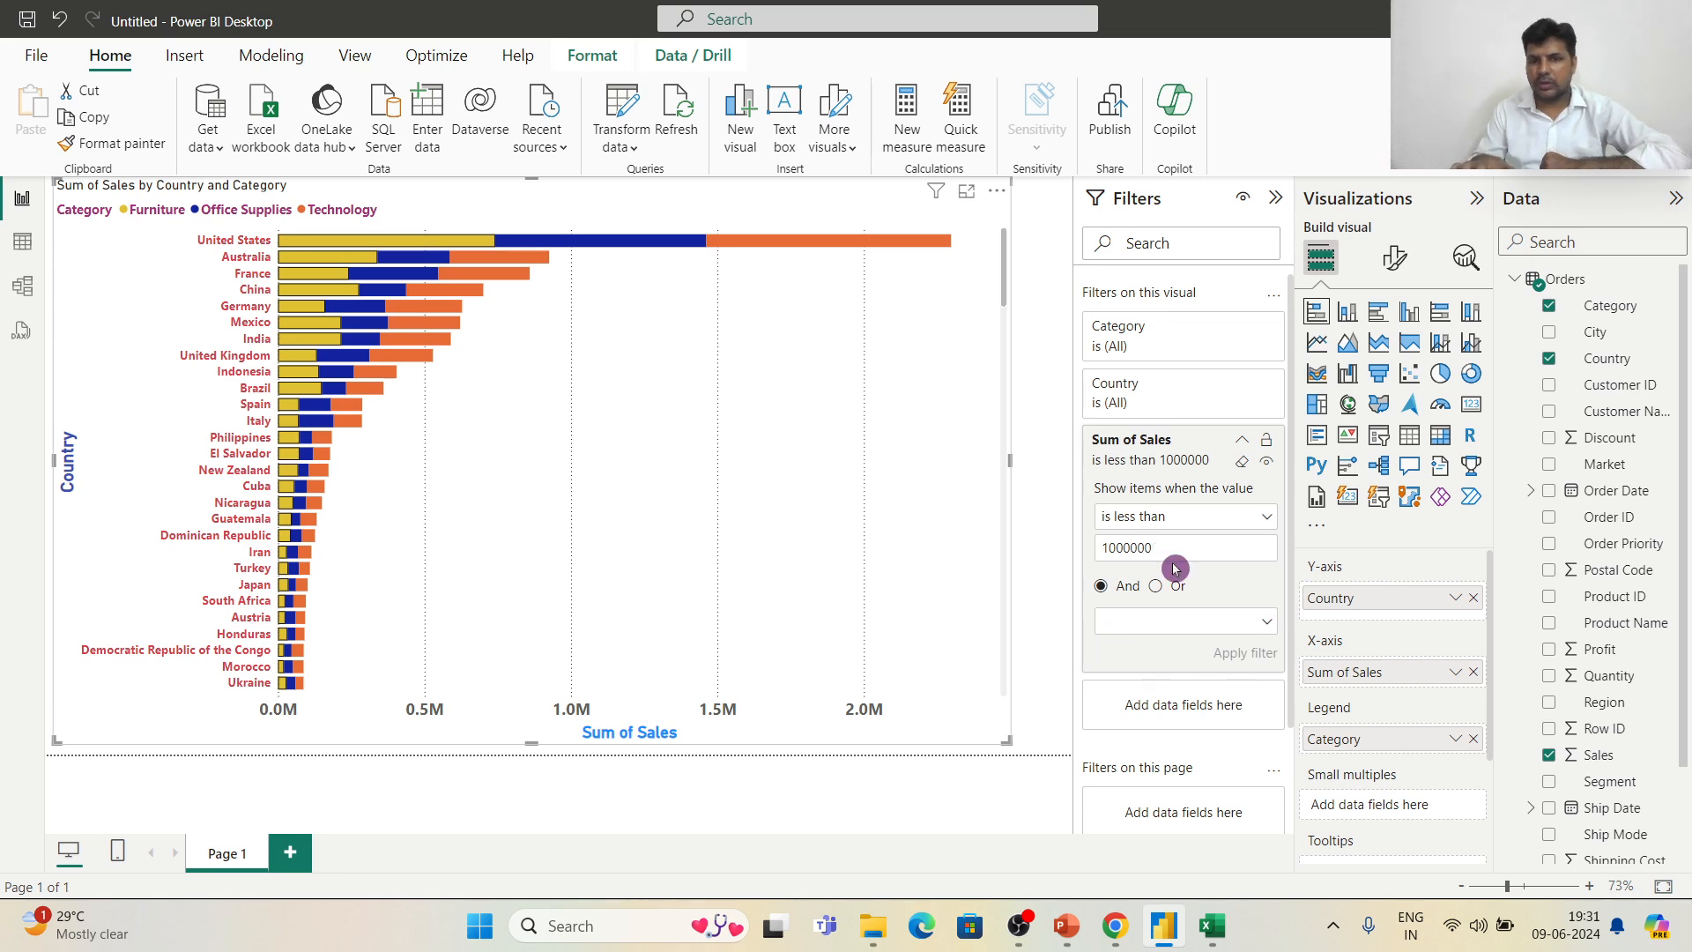
Step: Try lowering the Sum of Sales limit to less than 100000, and clear the filter again
key("BackSpace")
left_click(1238, 655)
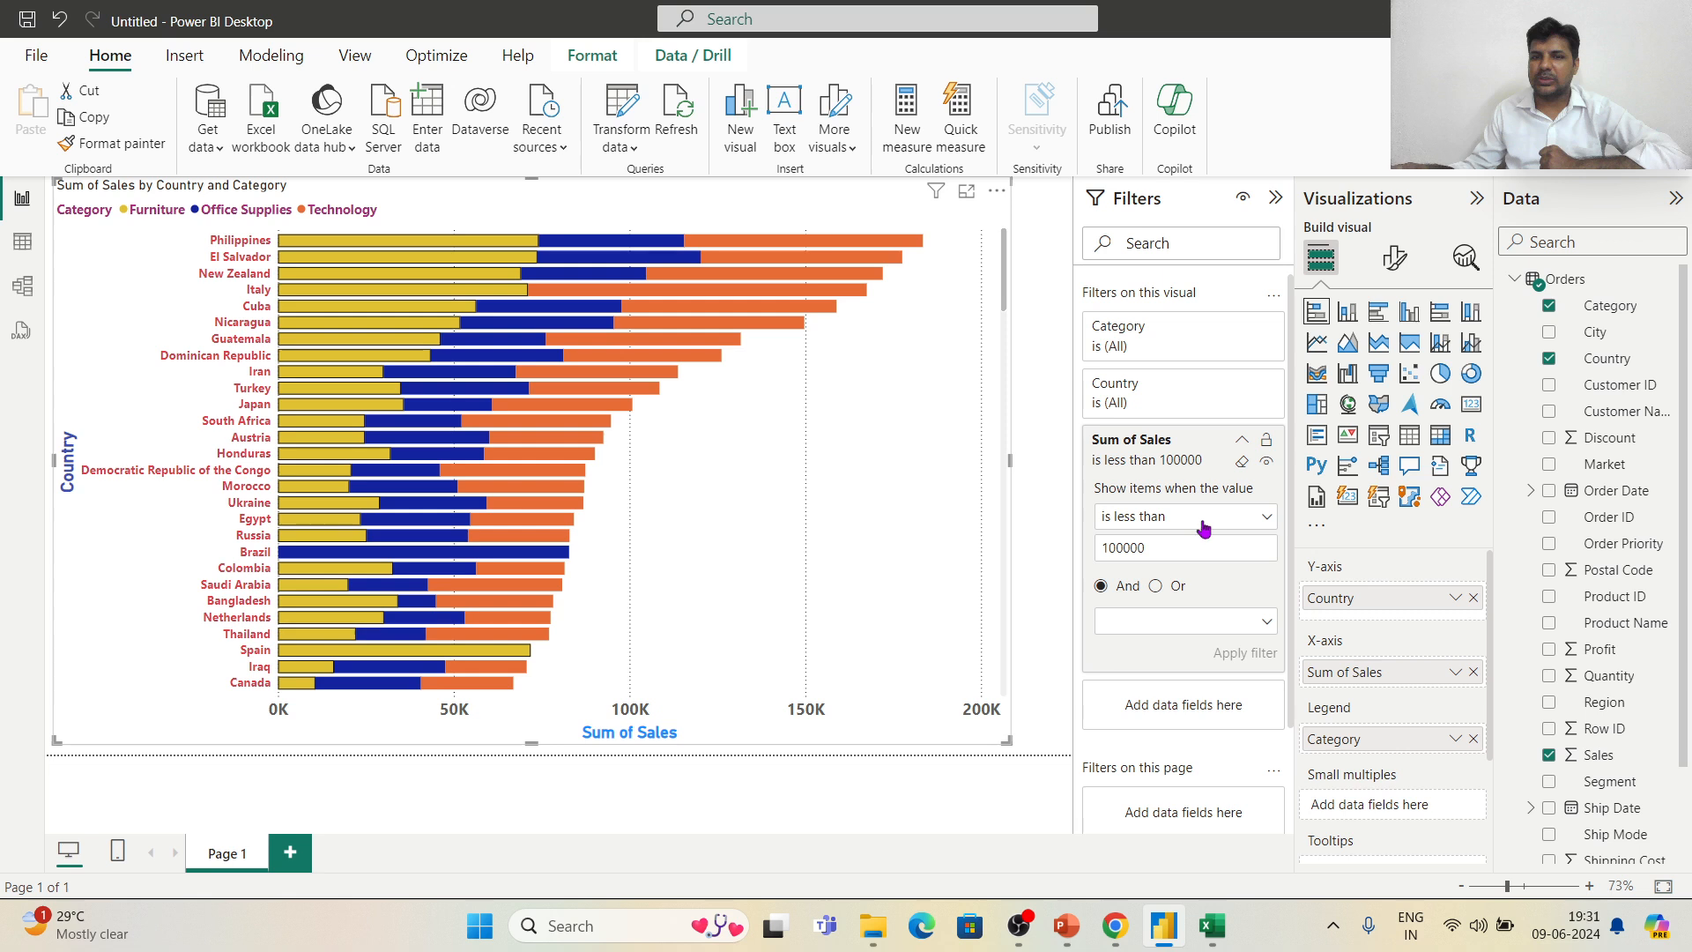
left_click_drag(1181, 553, 1102, 555)
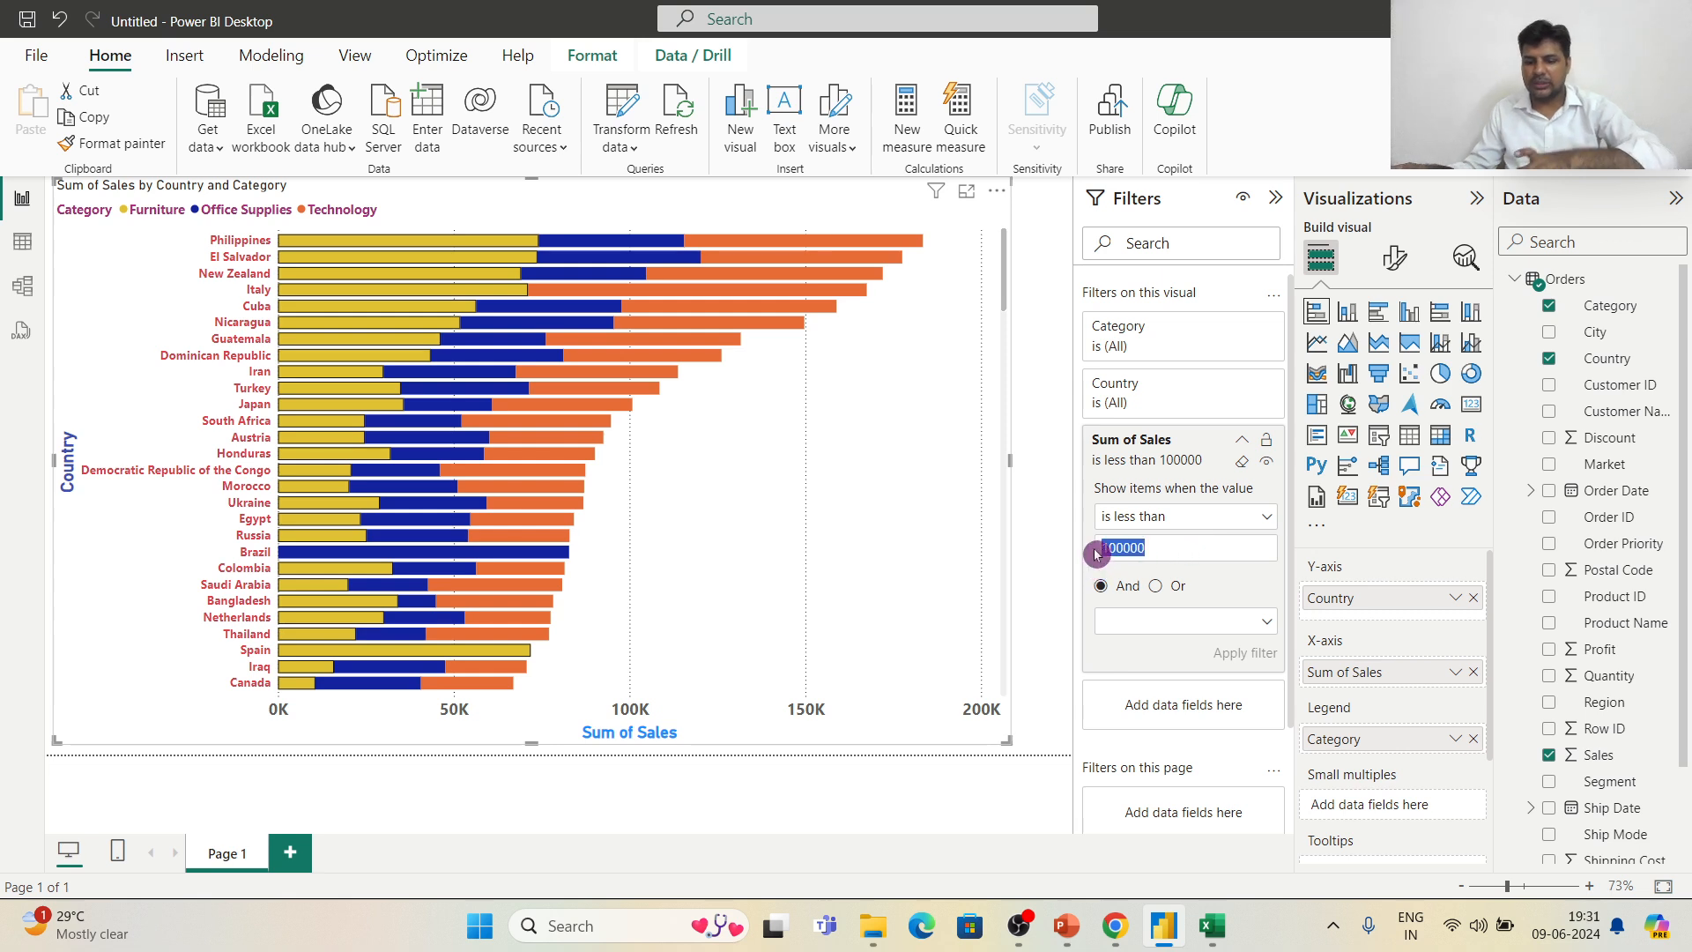
key("BackSpace")
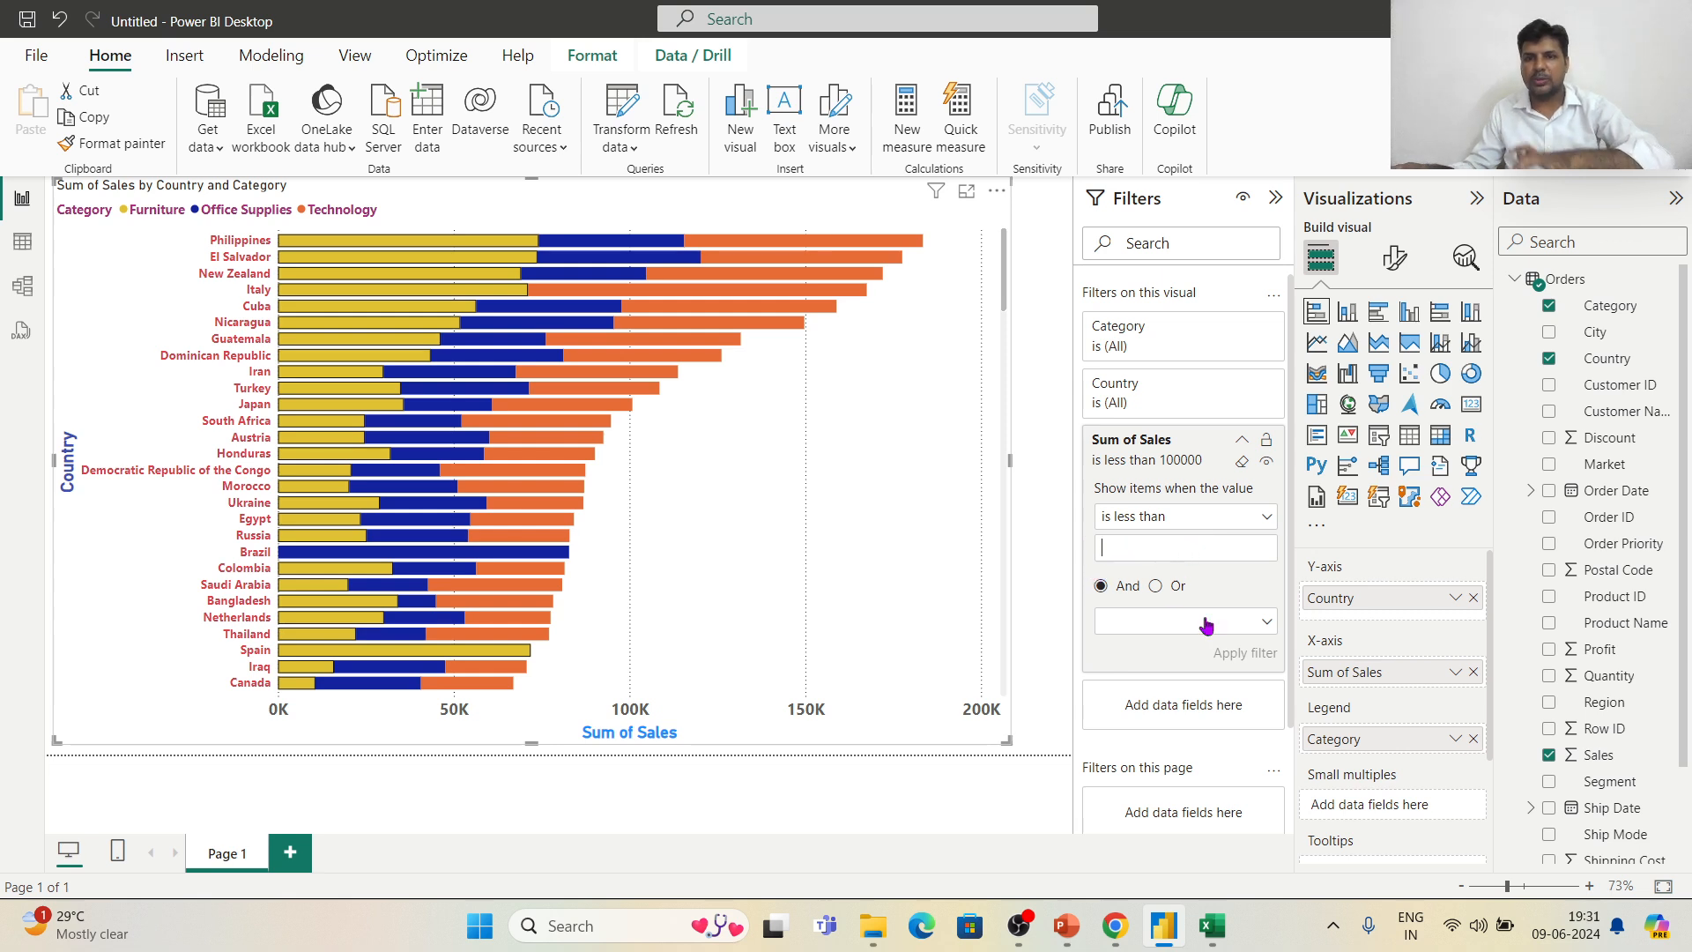
left_click(1243, 464)
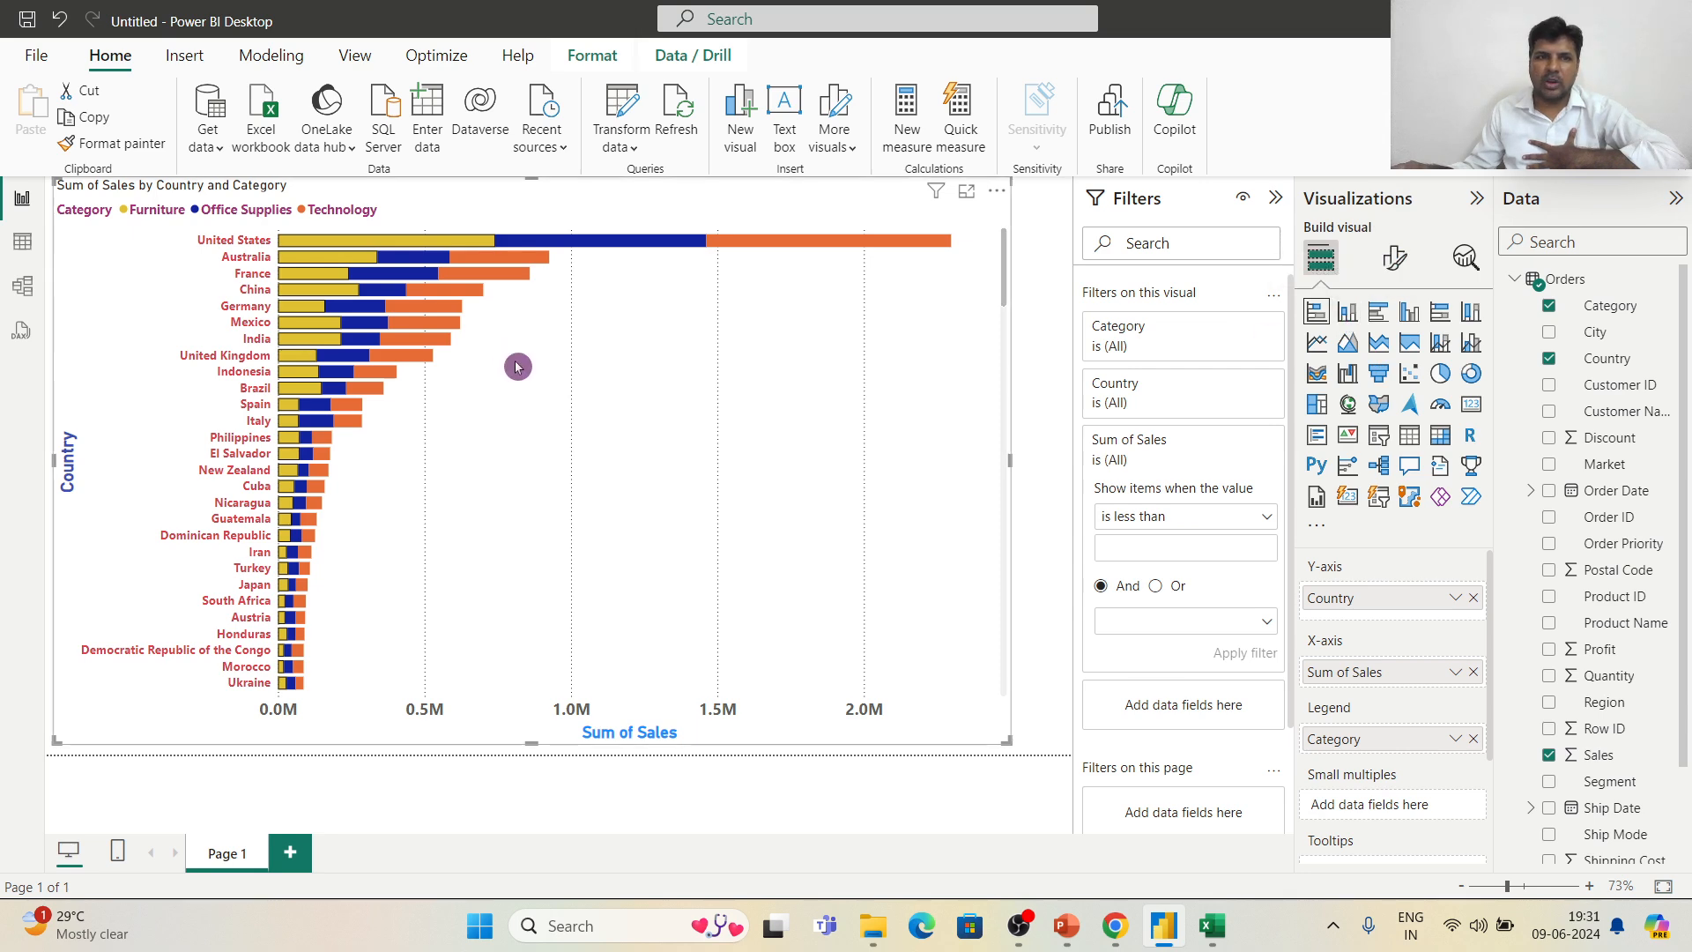
Step: Try the visual as a stacked column chart and as a clustered column chart, inspecting the United States columns
left_click(1356, 321)
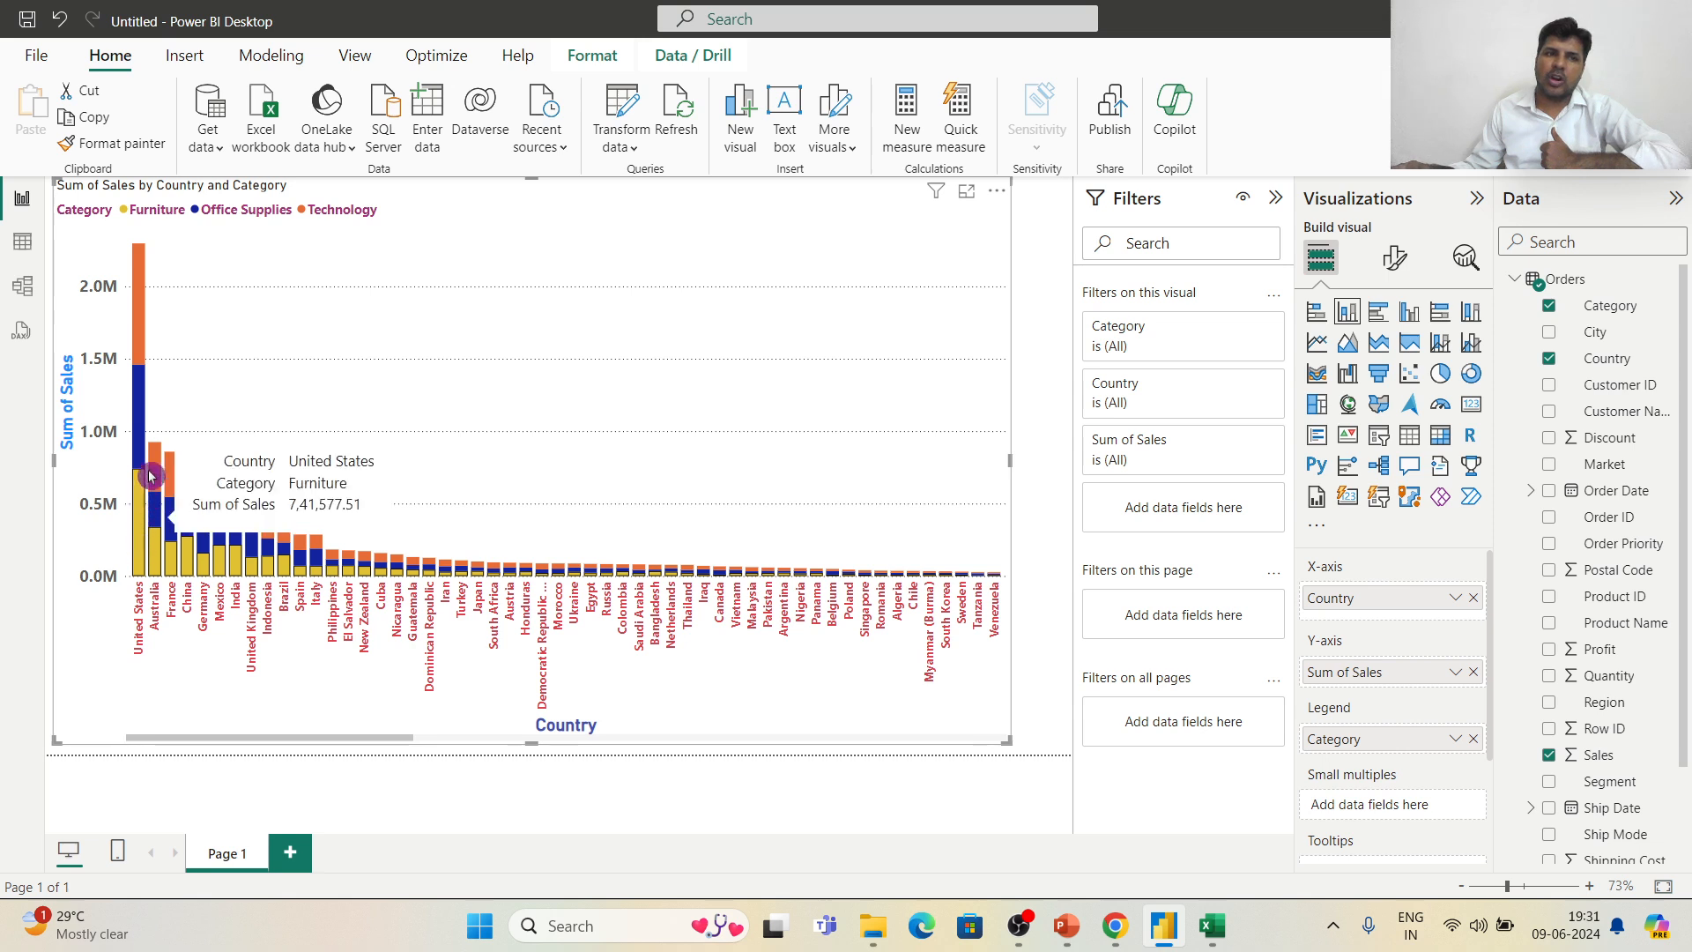
mouse_move(143, 335)
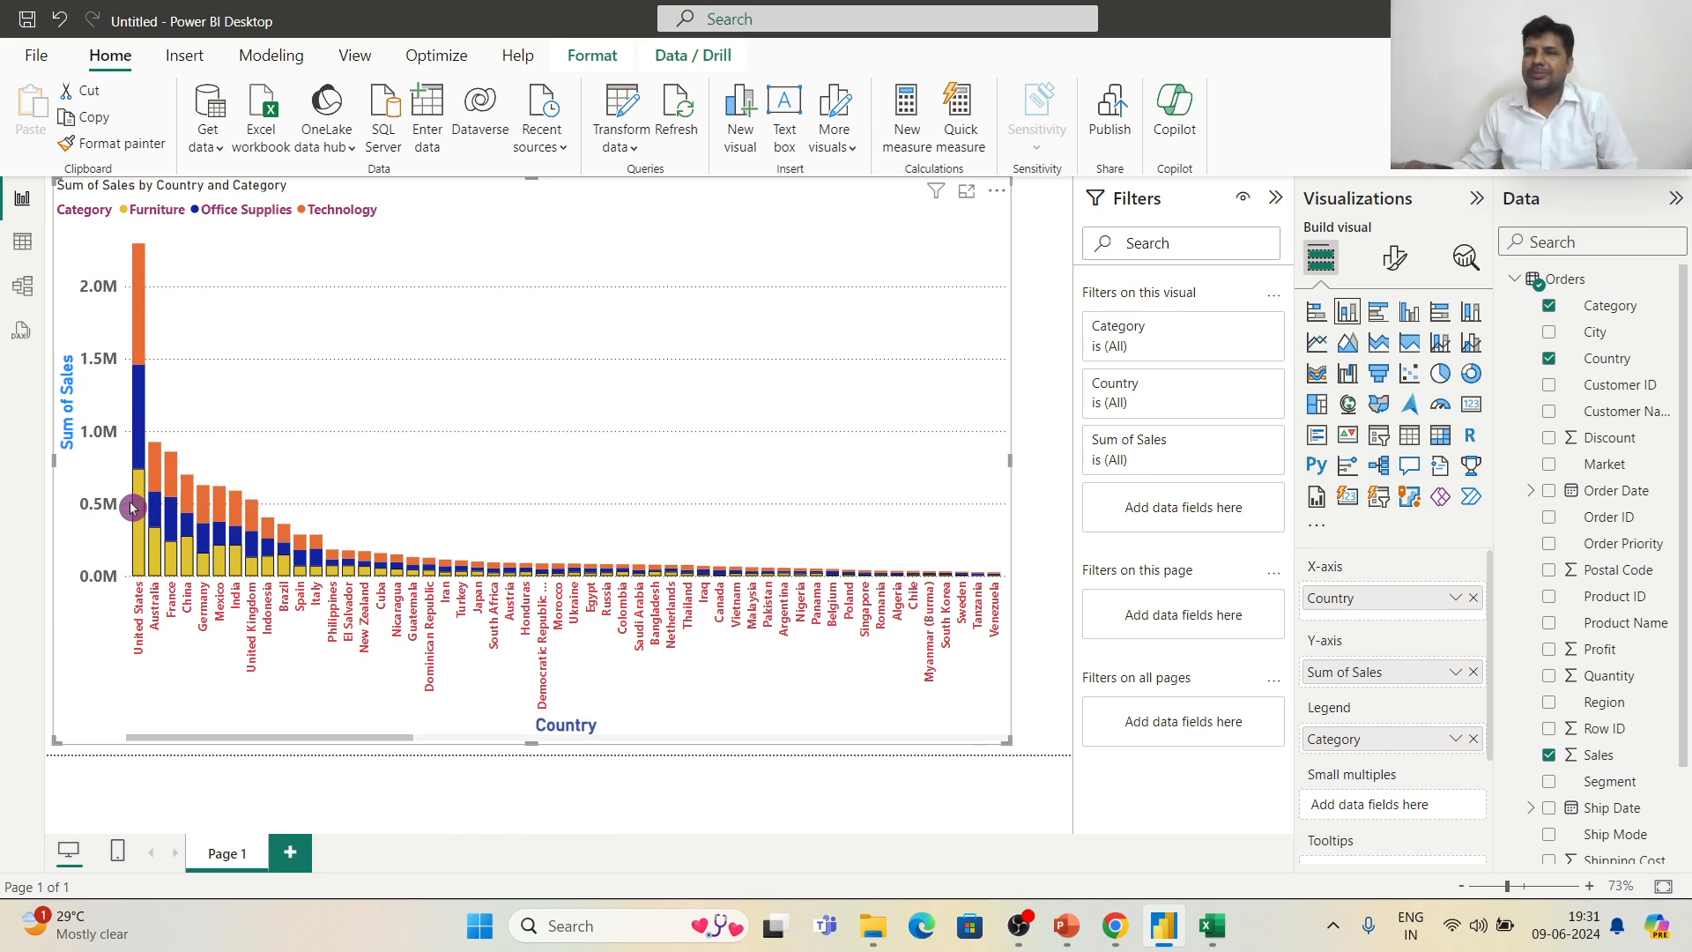
left_click(1399, 319)
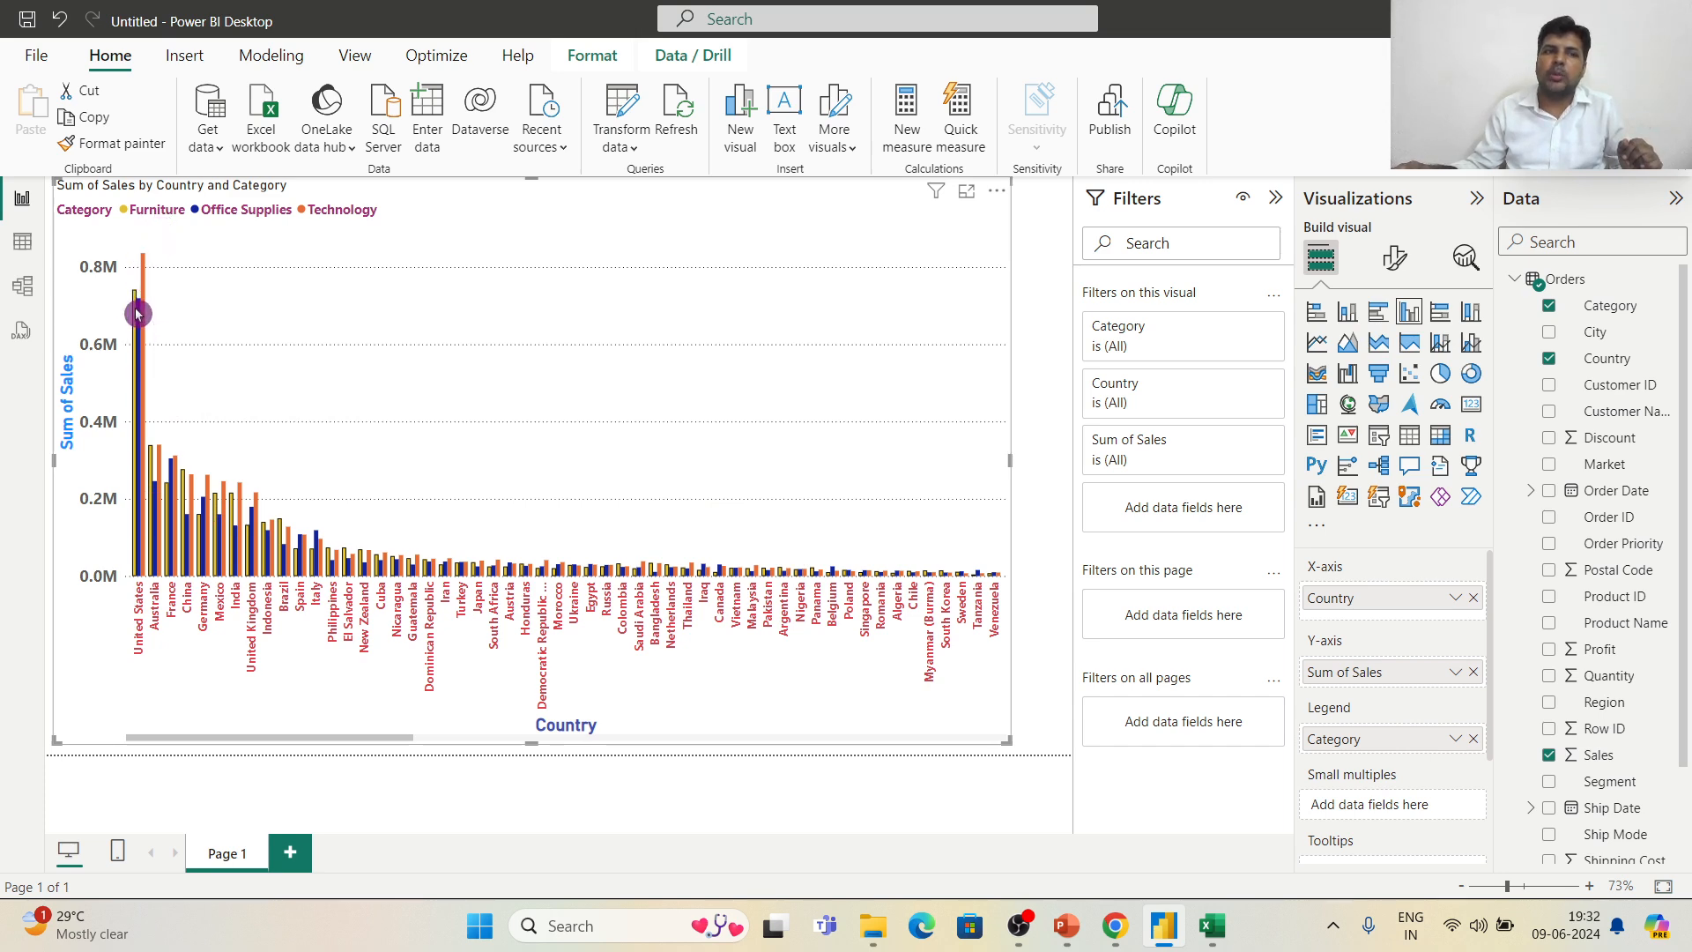
mouse_move(141, 306)
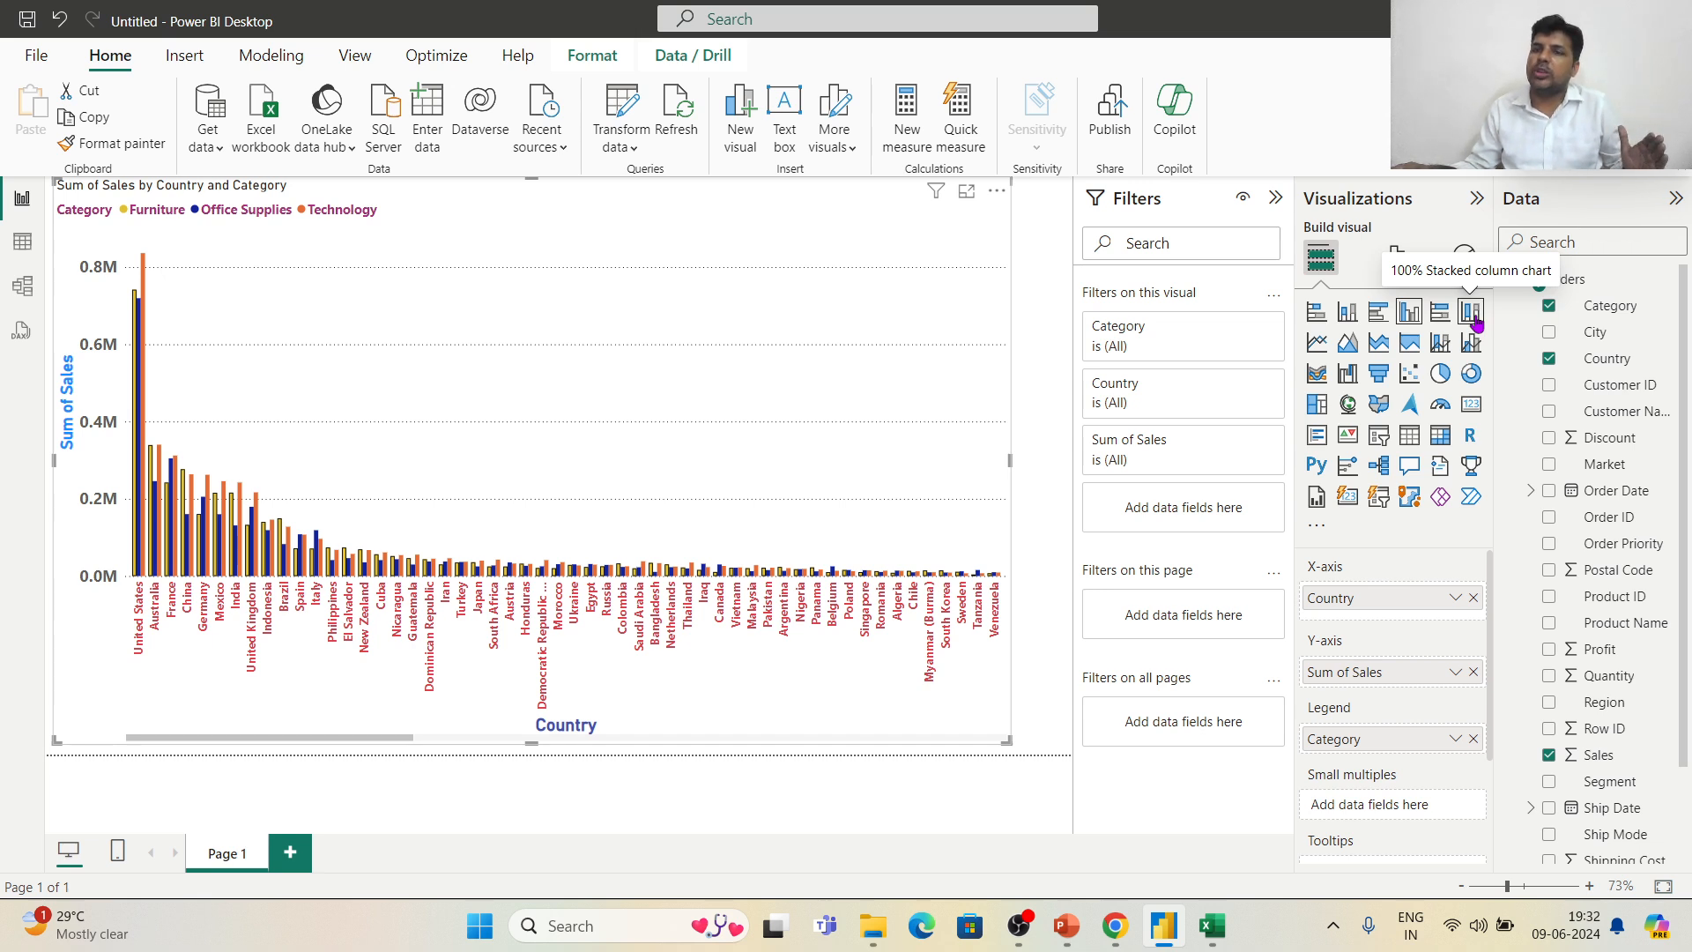
Step: Convert the visual to a 100% stacked column chart and inspect the Furniture share for United States
left_click(1473, 319)
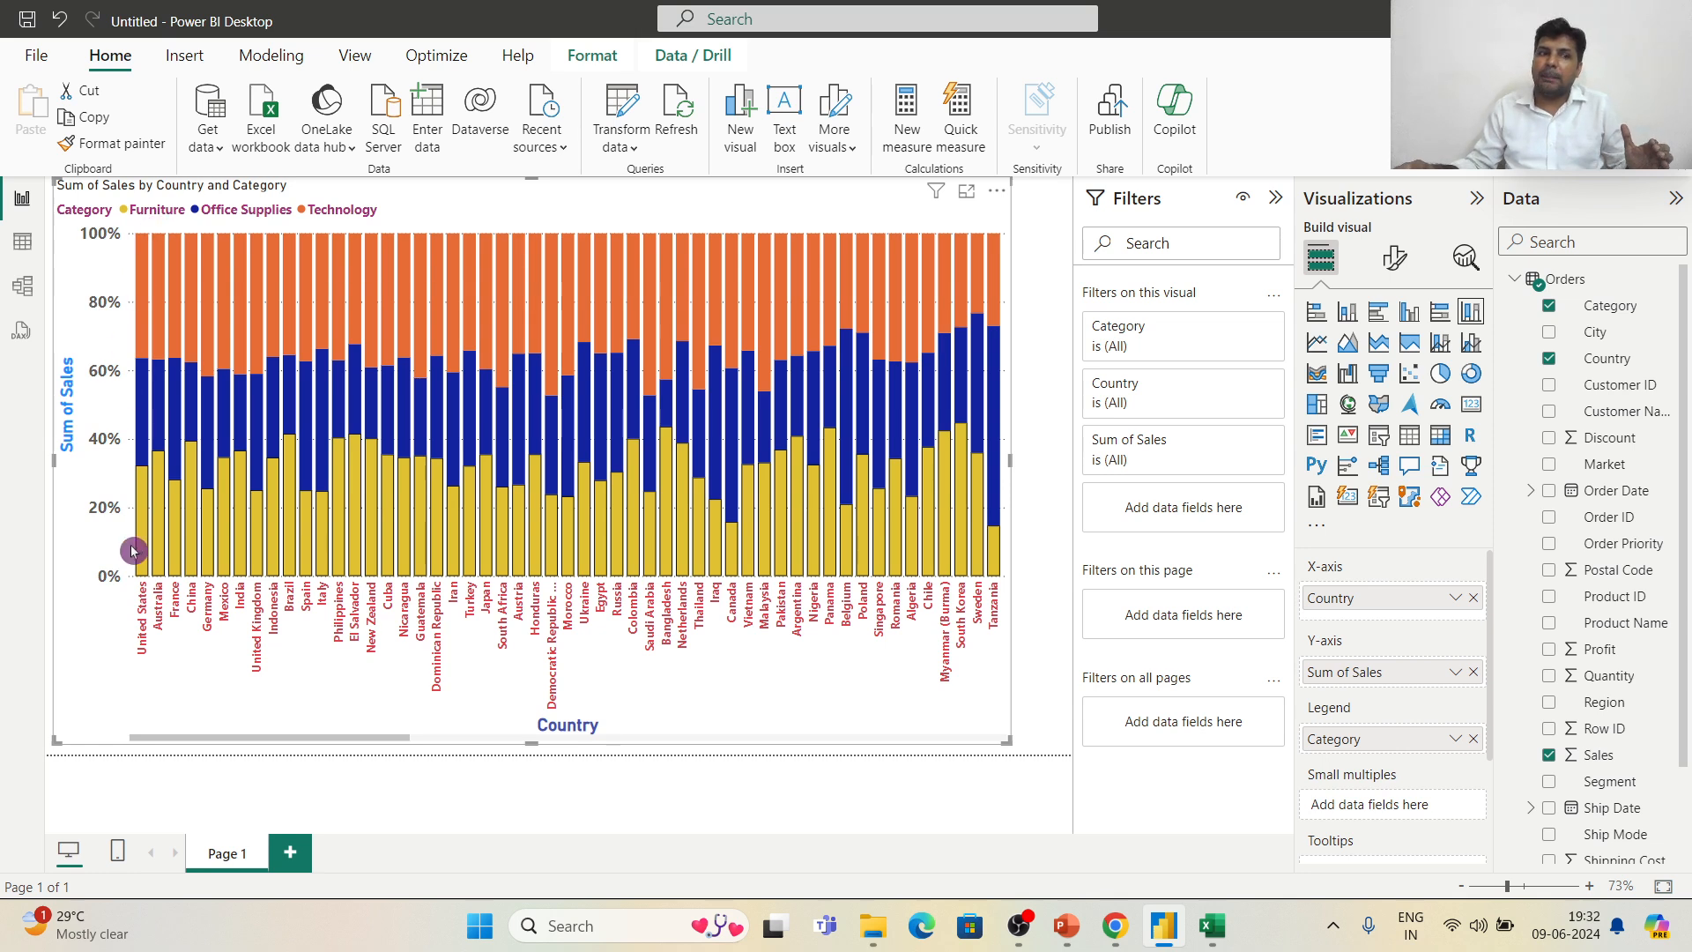
mouse_move(138, 554)
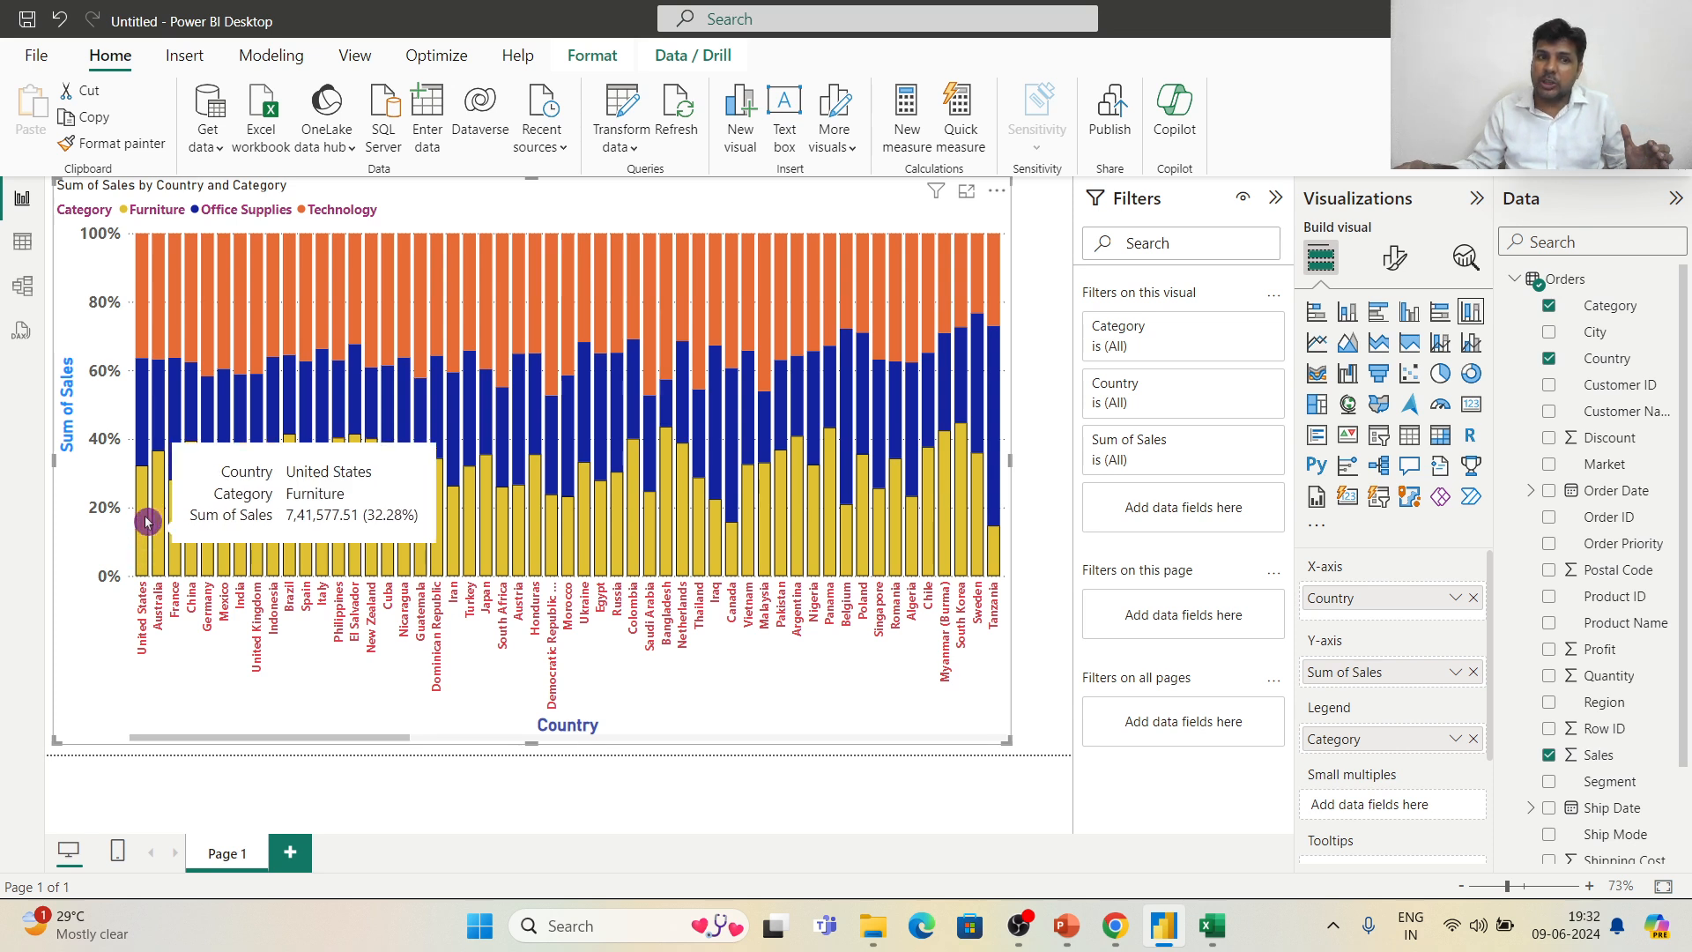
Step: Inspect the category shares of sales in the 100% stacked columns for United States, Australia and Germany
mouse_move(139, 436)
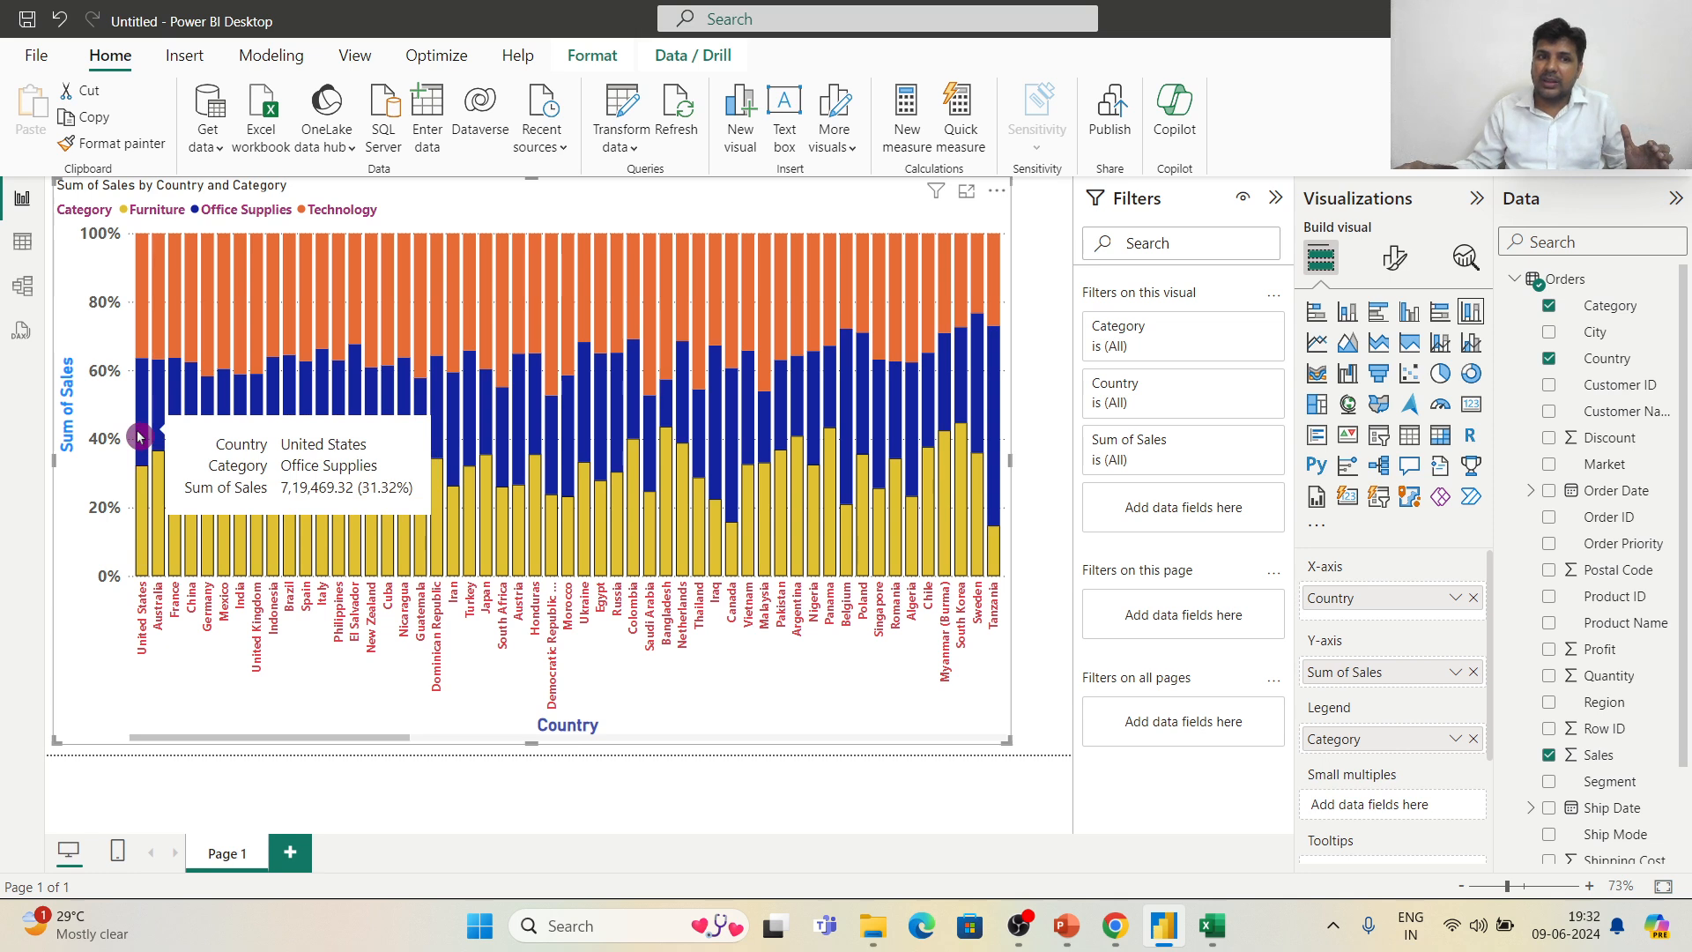
mouse_move(141, 318)
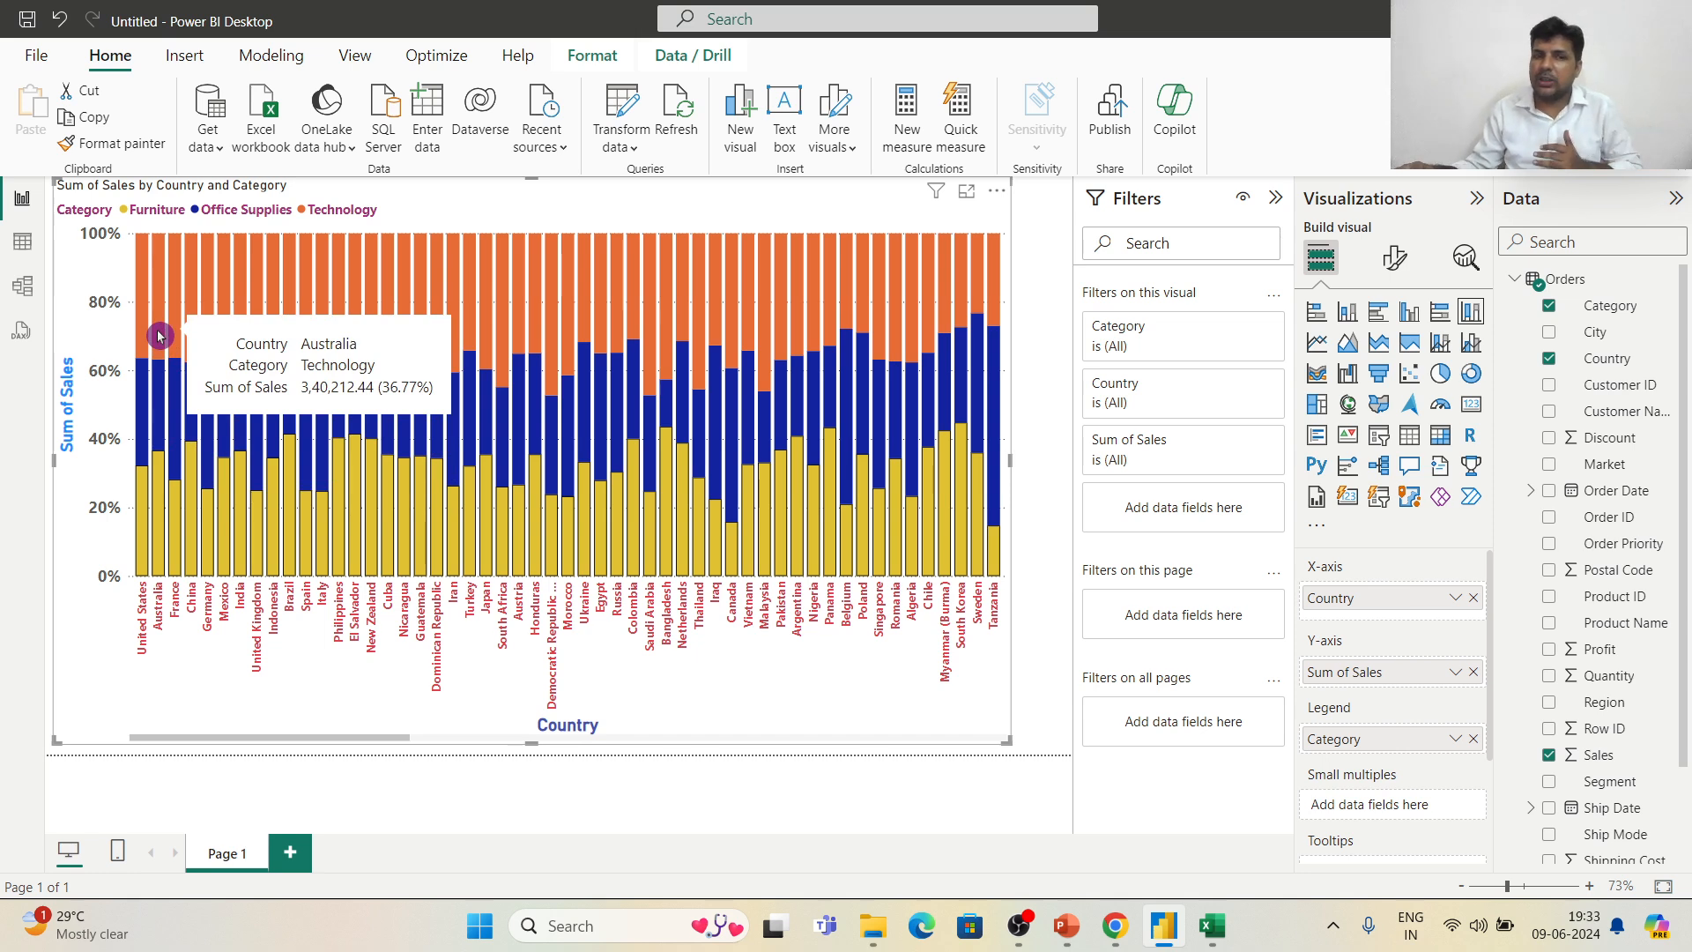
mouse_move(203, 254)
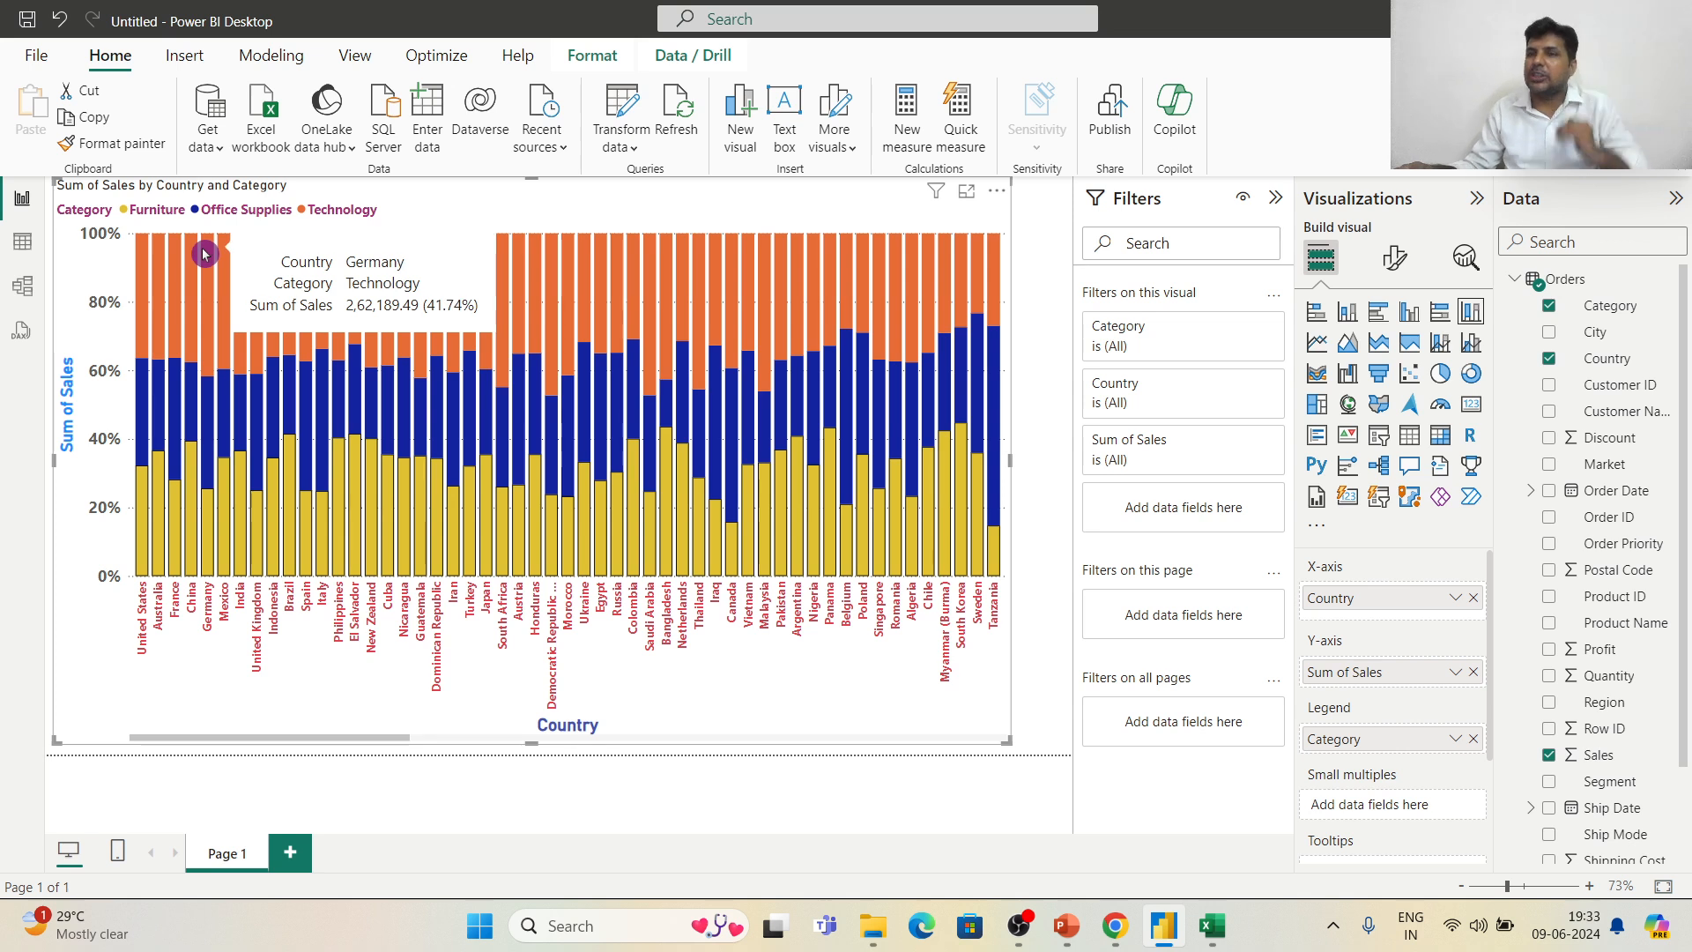
mouse_move(147, 244)
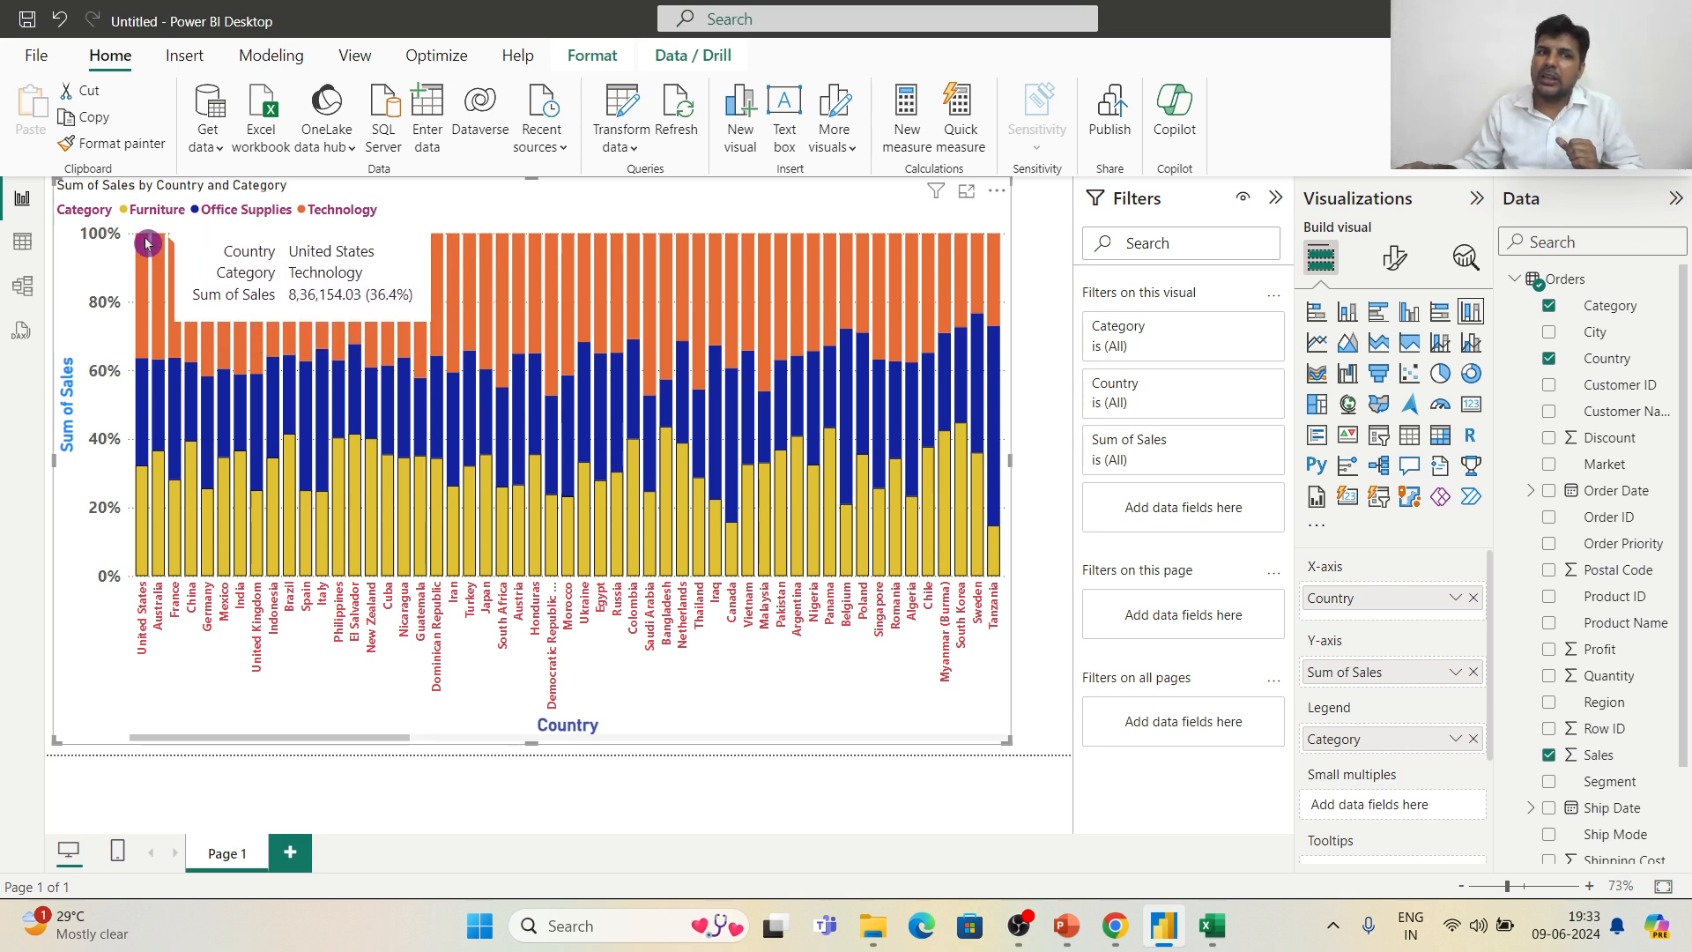
mouse_move(259, 301)
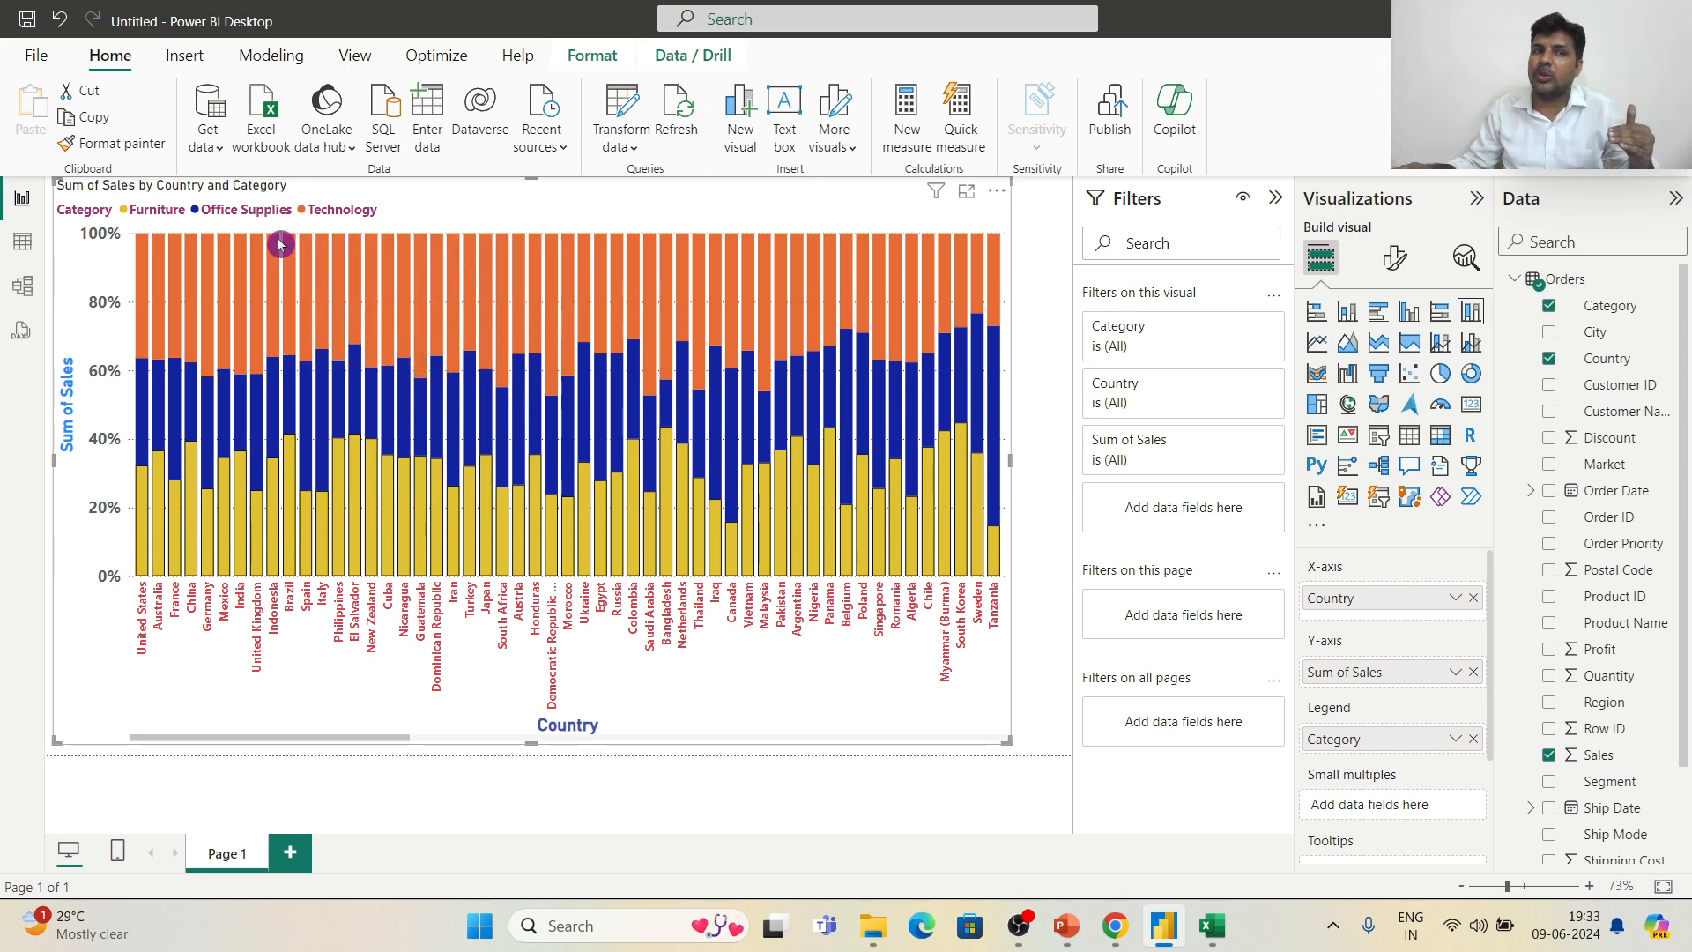
mouse_move(290, 393)
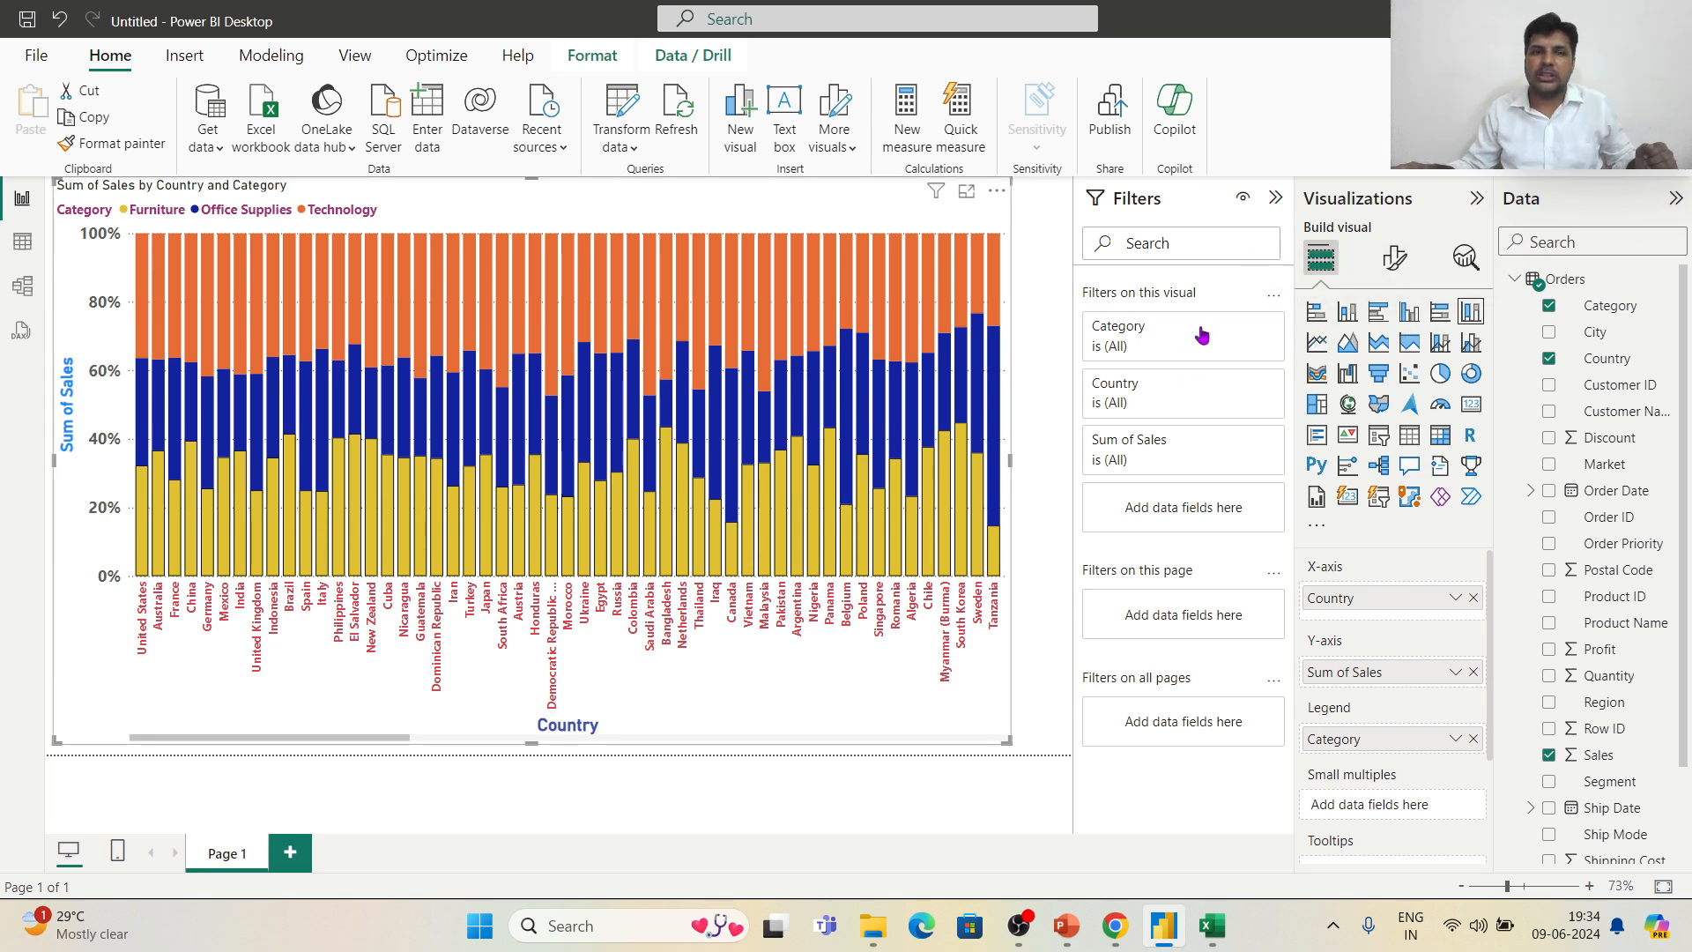
Step: Compare the visual as a stacked column and a clustered column chart, and return it to a 100% stacked column chart
left_click(1348, 311)
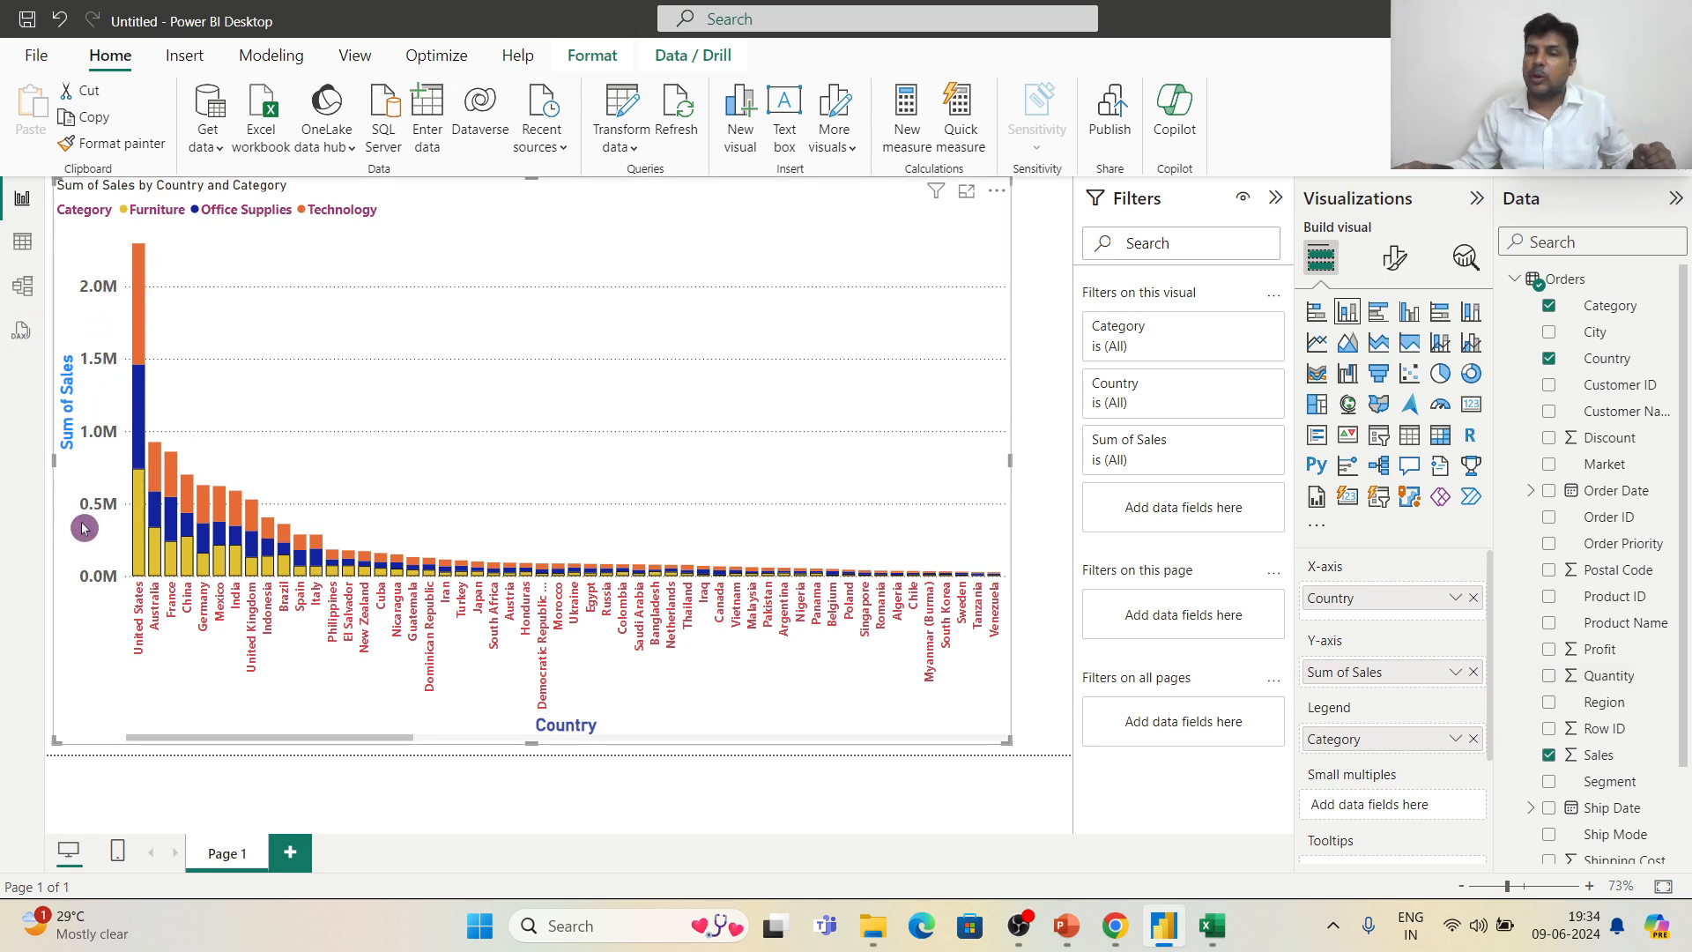
left_click(1409, 311)
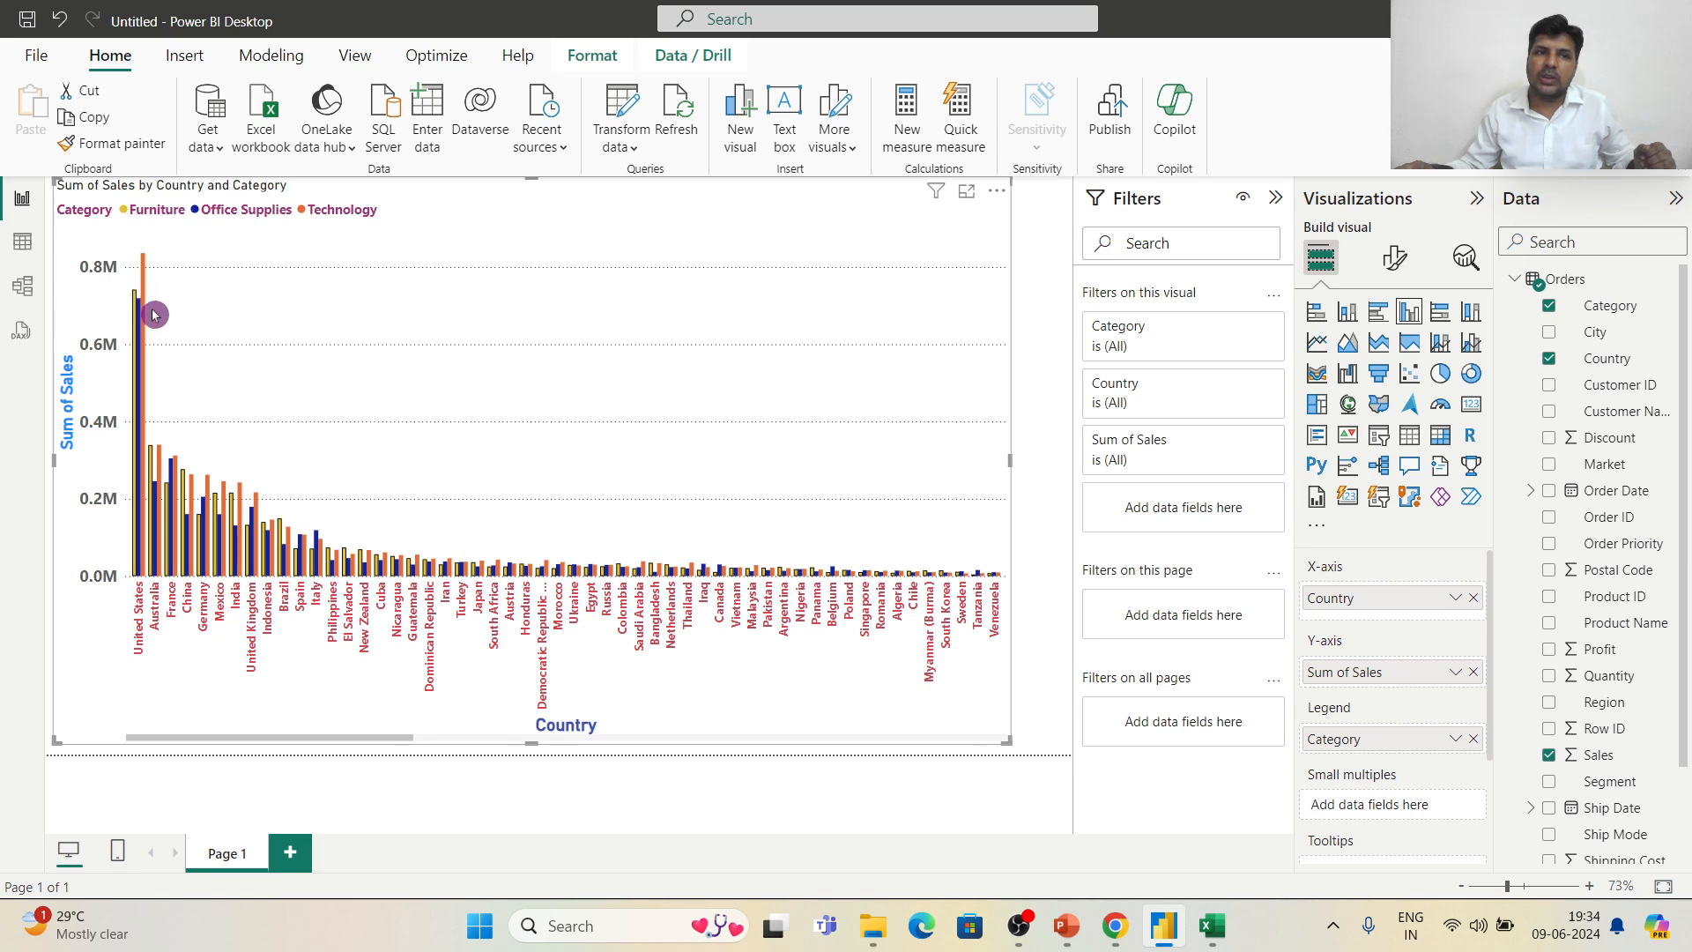
left_click(1471, 313)
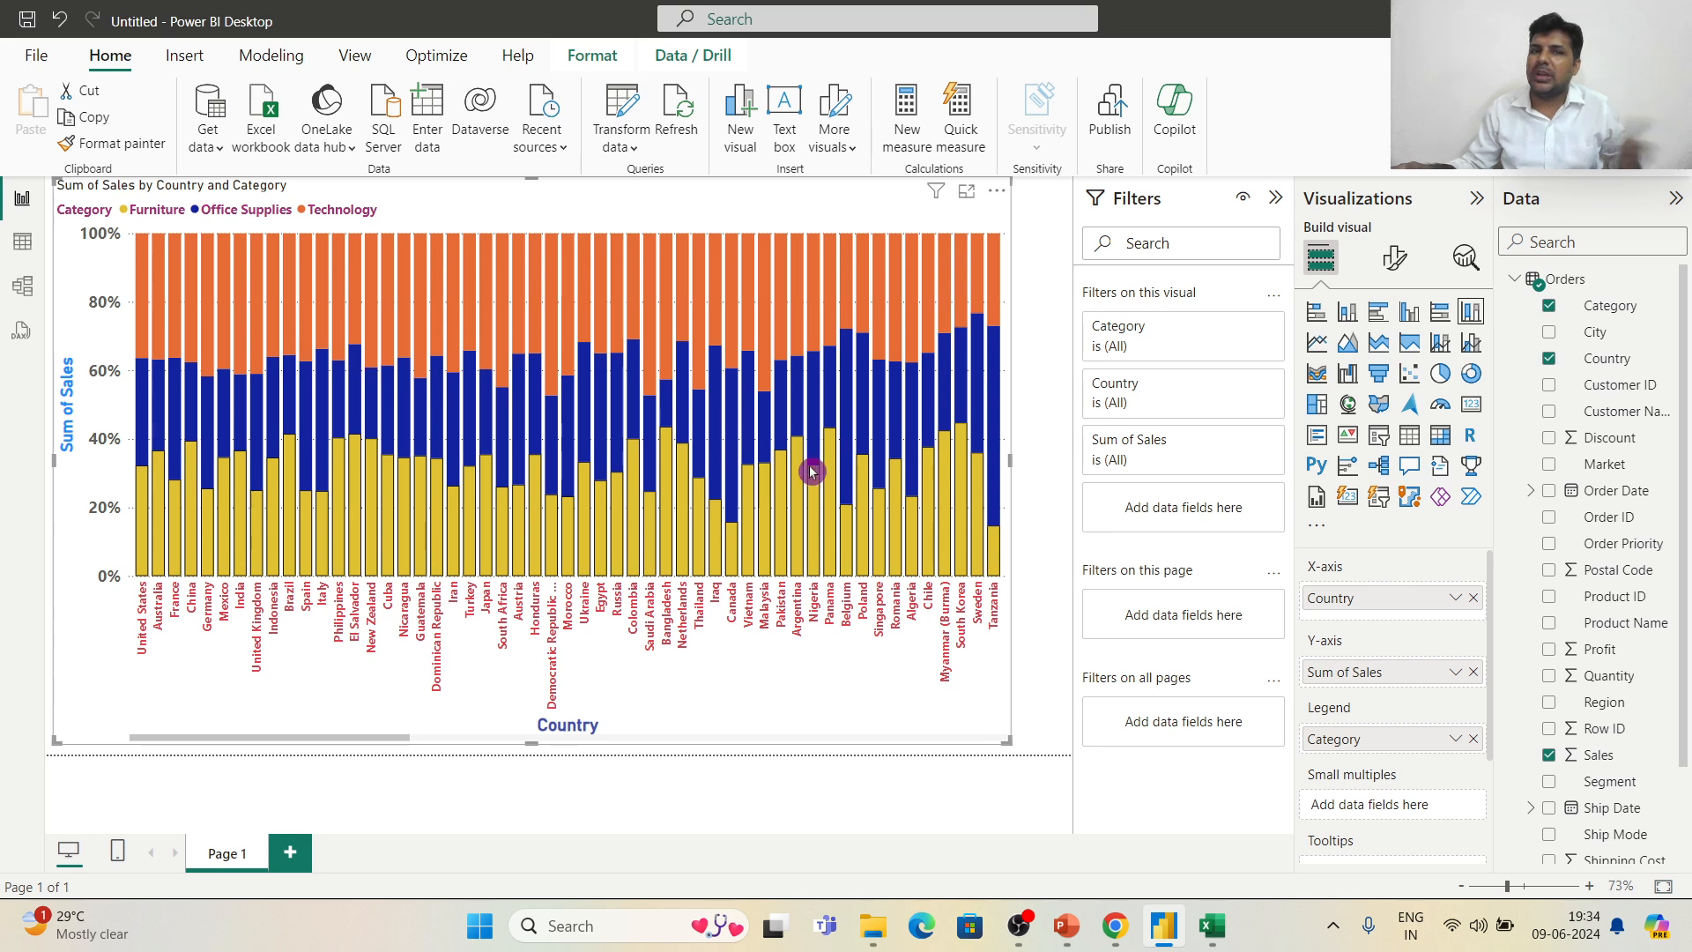
mouse_move(427, 409)
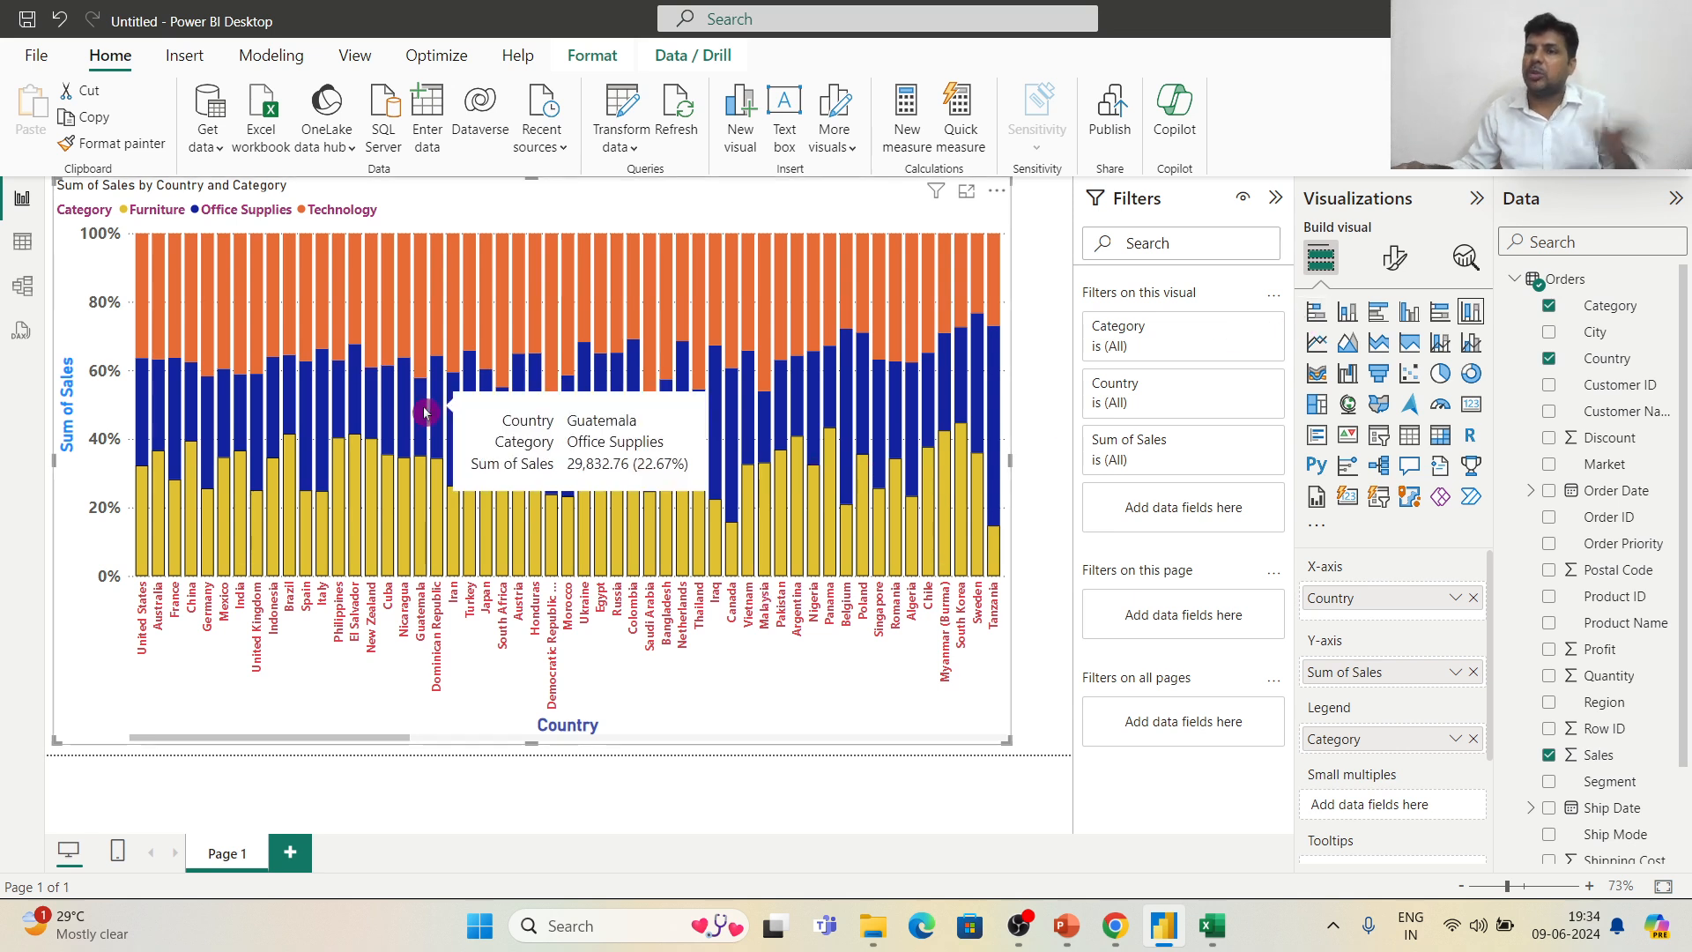